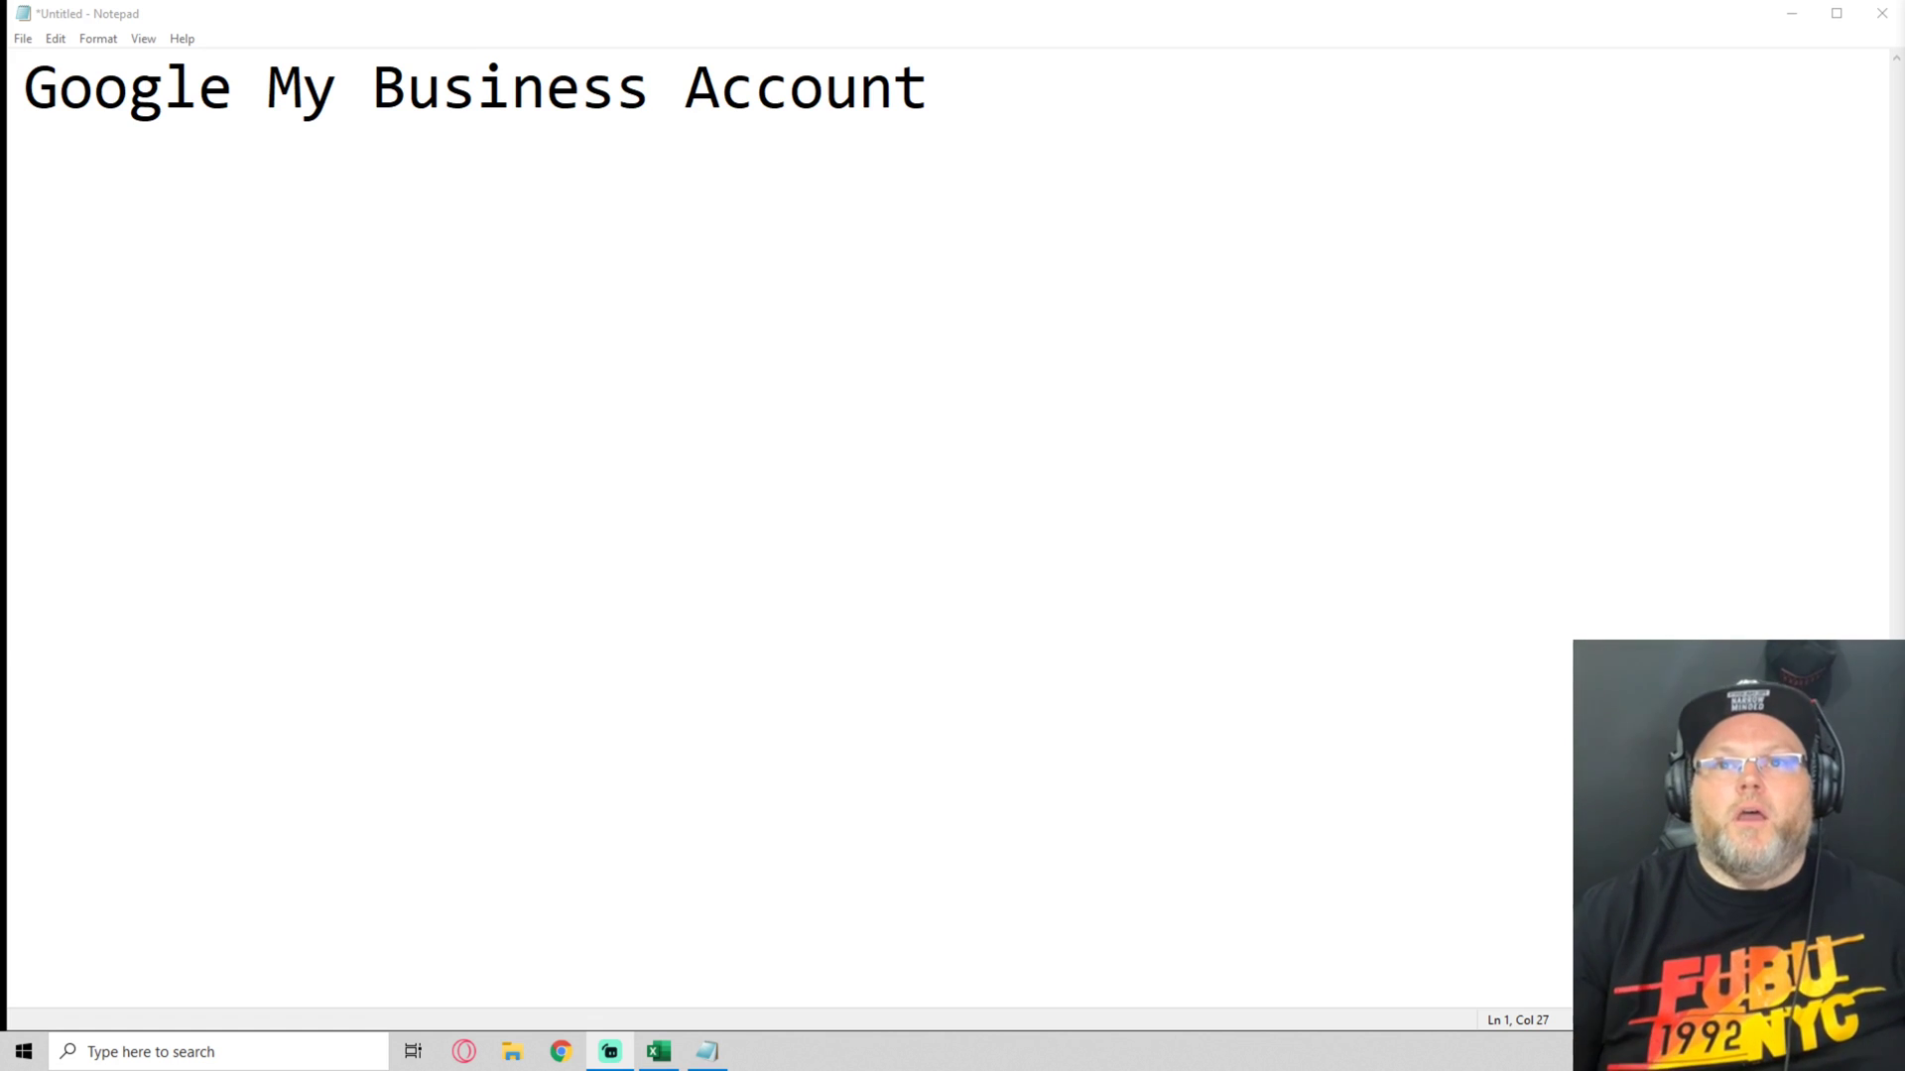
# Launch Google Chrome from the taskbar and open a window under a profile
pyautogui.click(1791, 13)
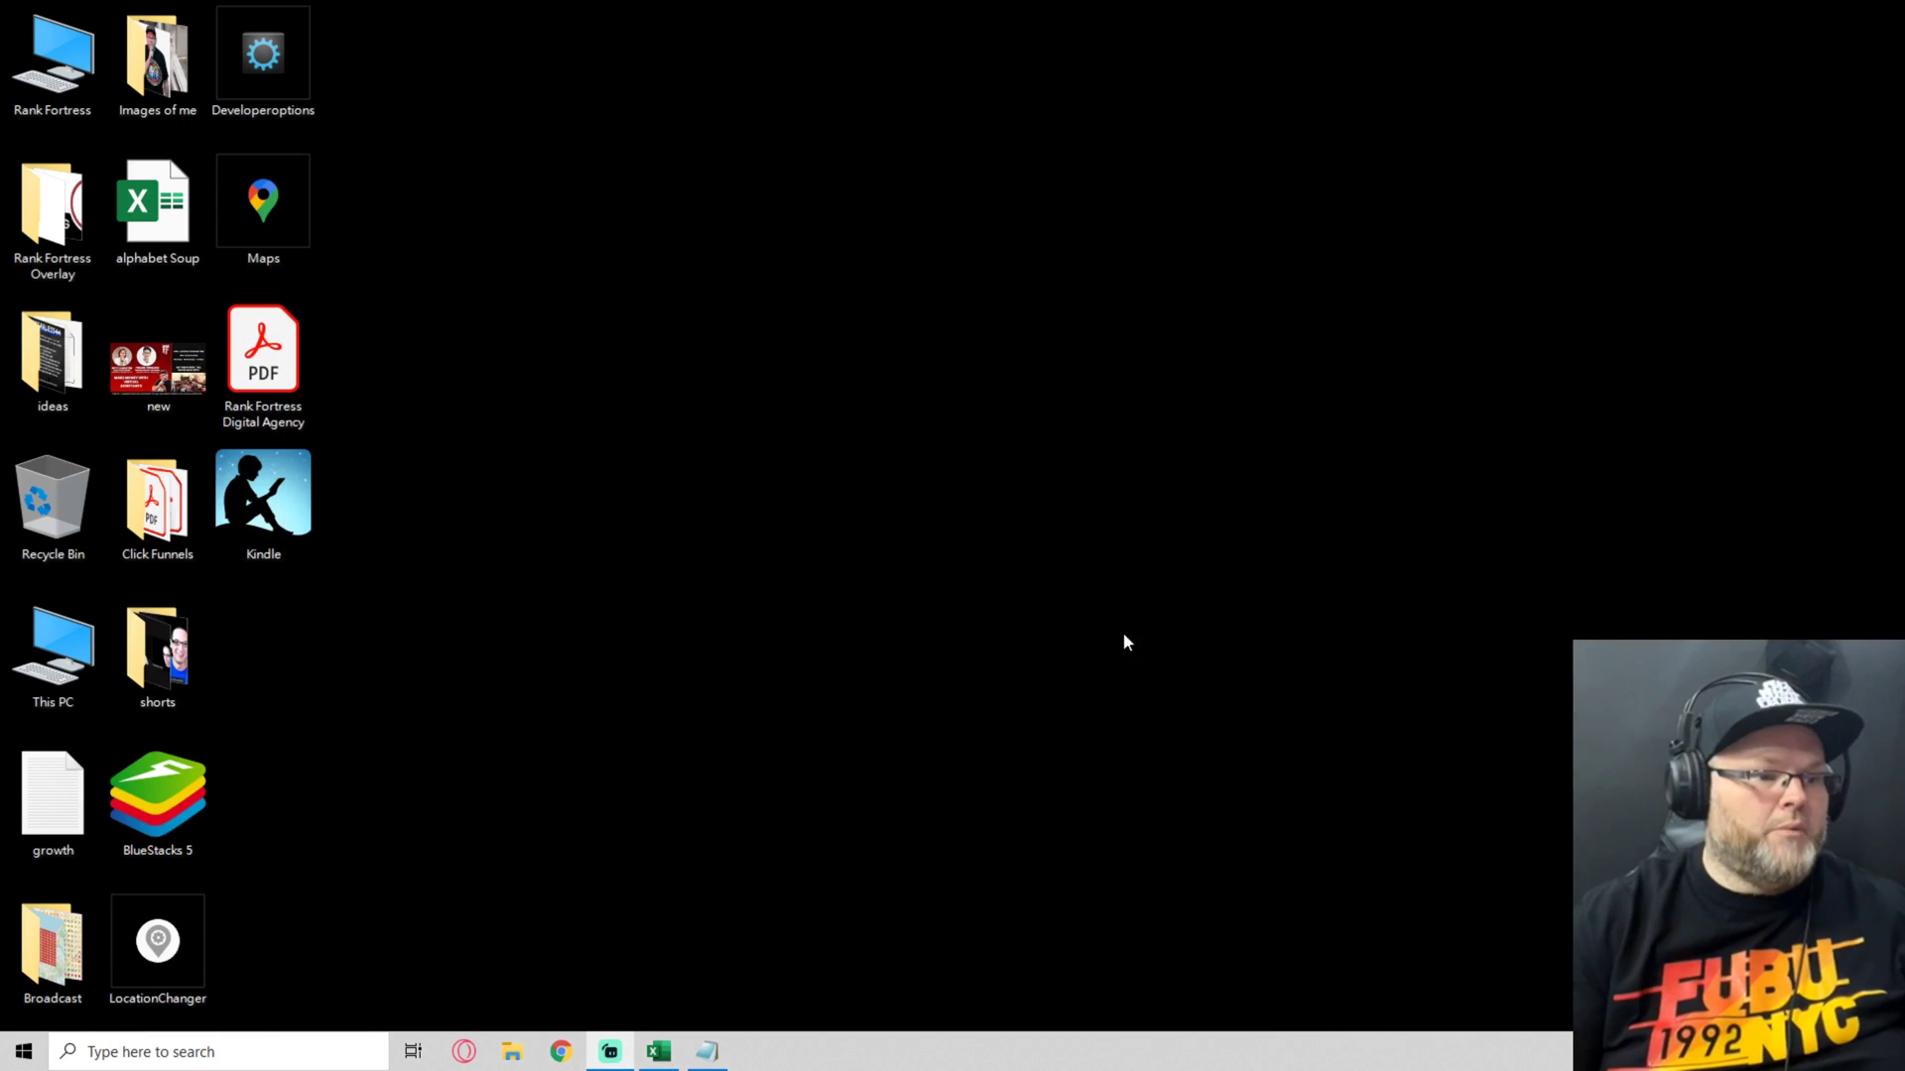
pyautogui.click(561, 1052)
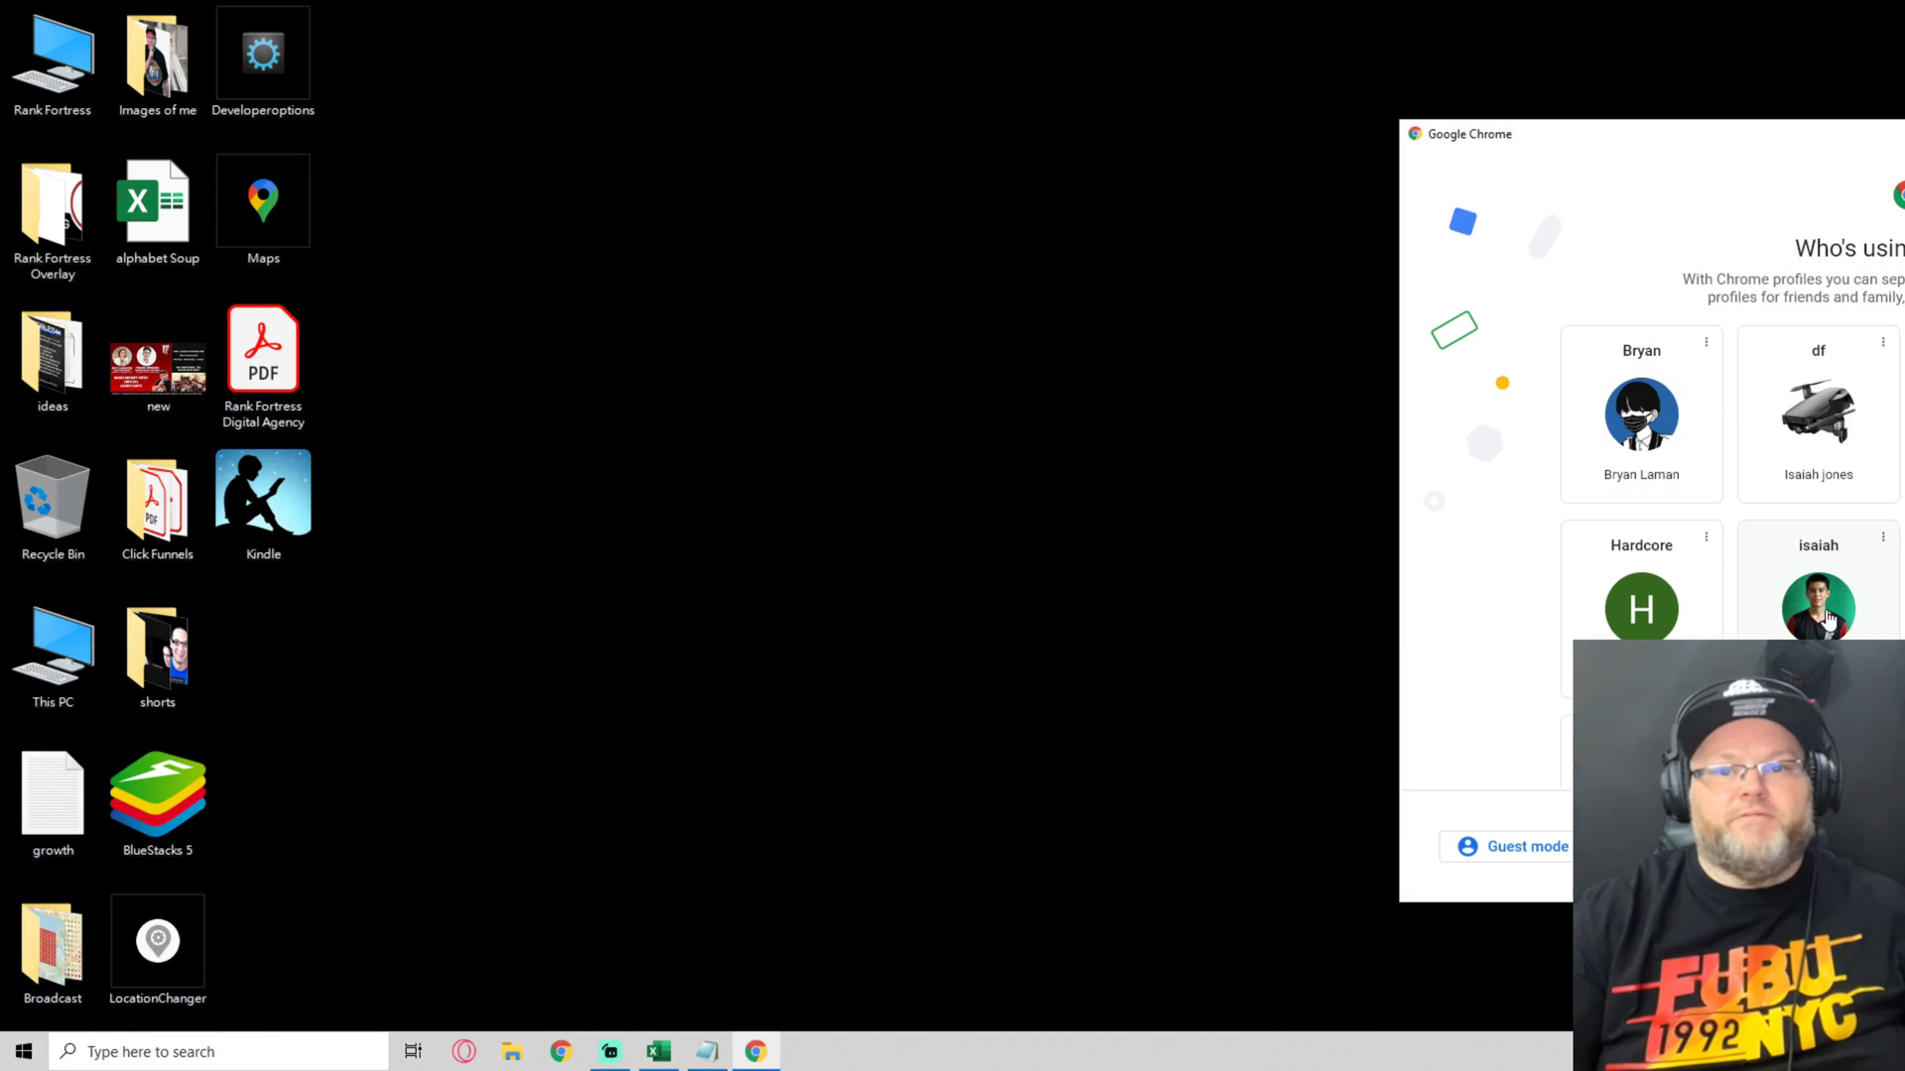
pyautogui.scroll(-1, 1829, 620)
pyautogui.click(1828, 596)
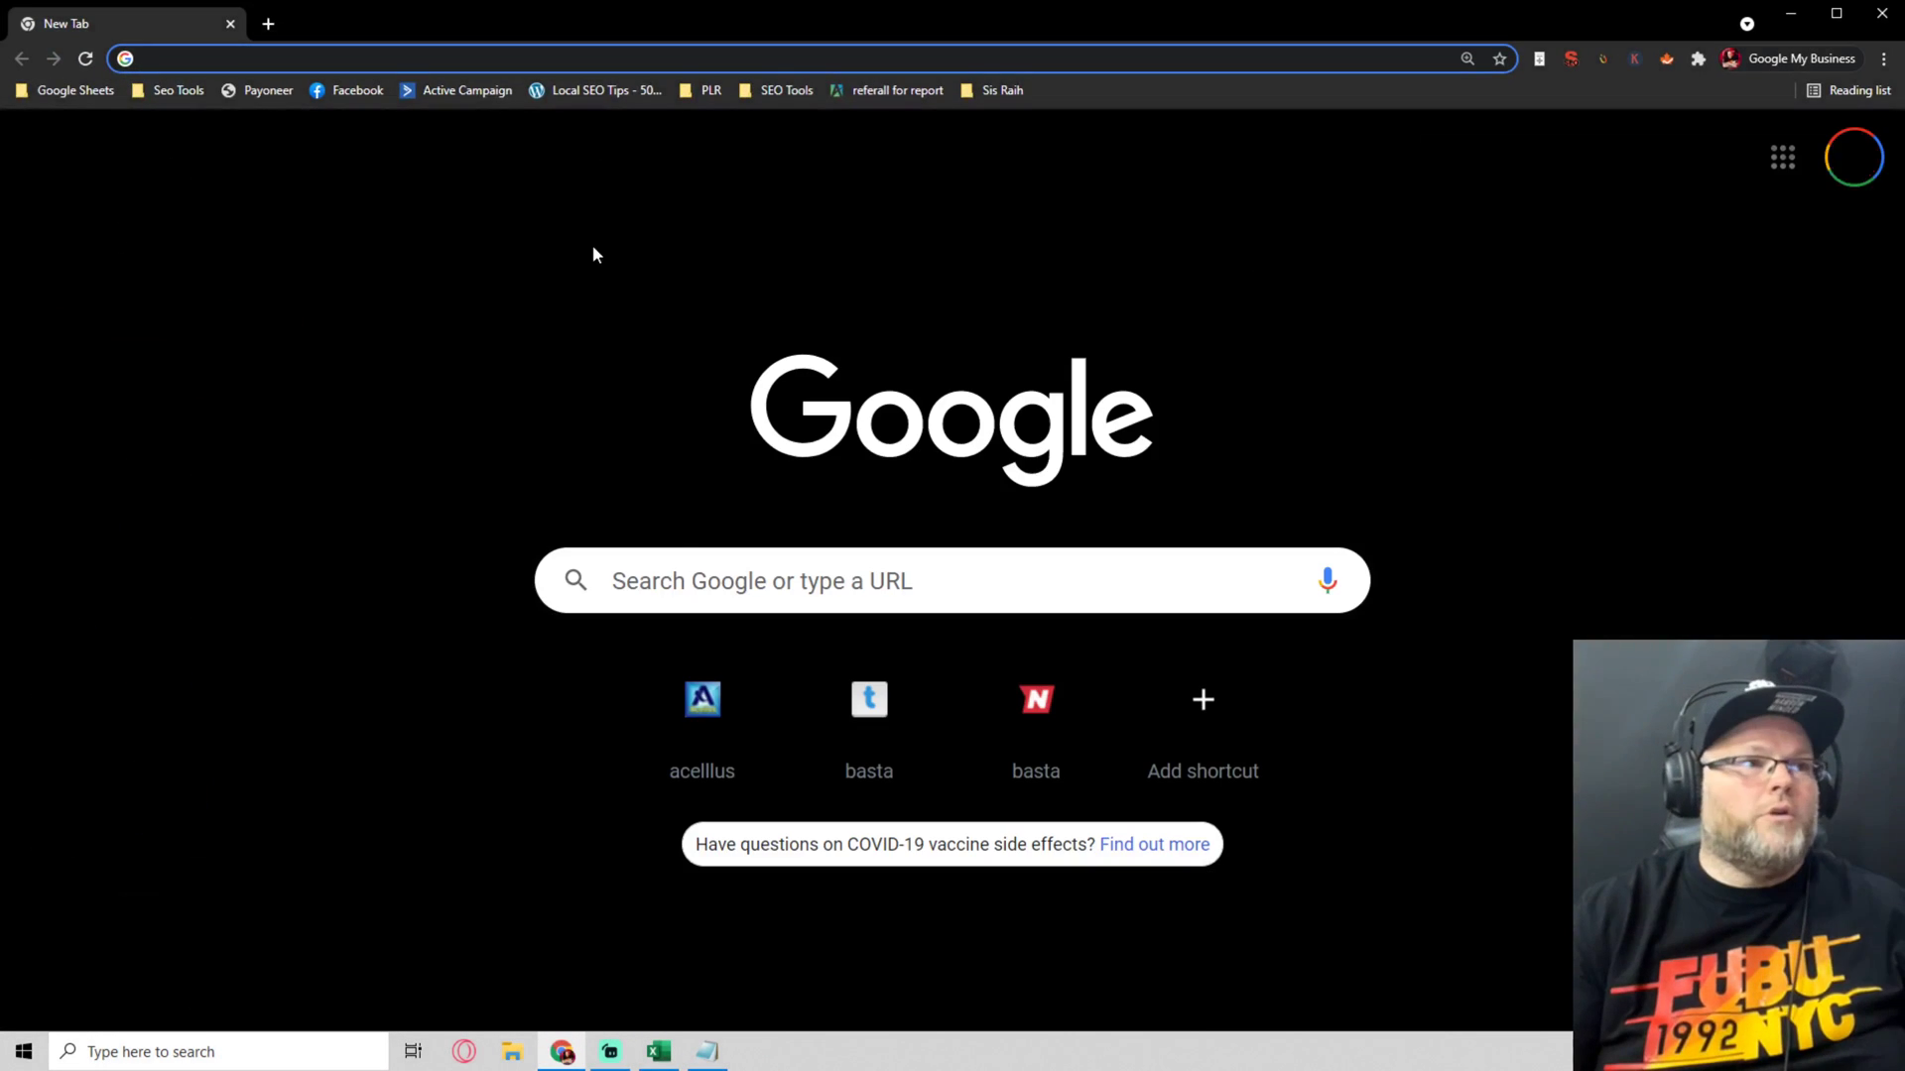
# Search Google for 'google my business'
pyautogui.click(689, 578)
pyautogui.write('go')
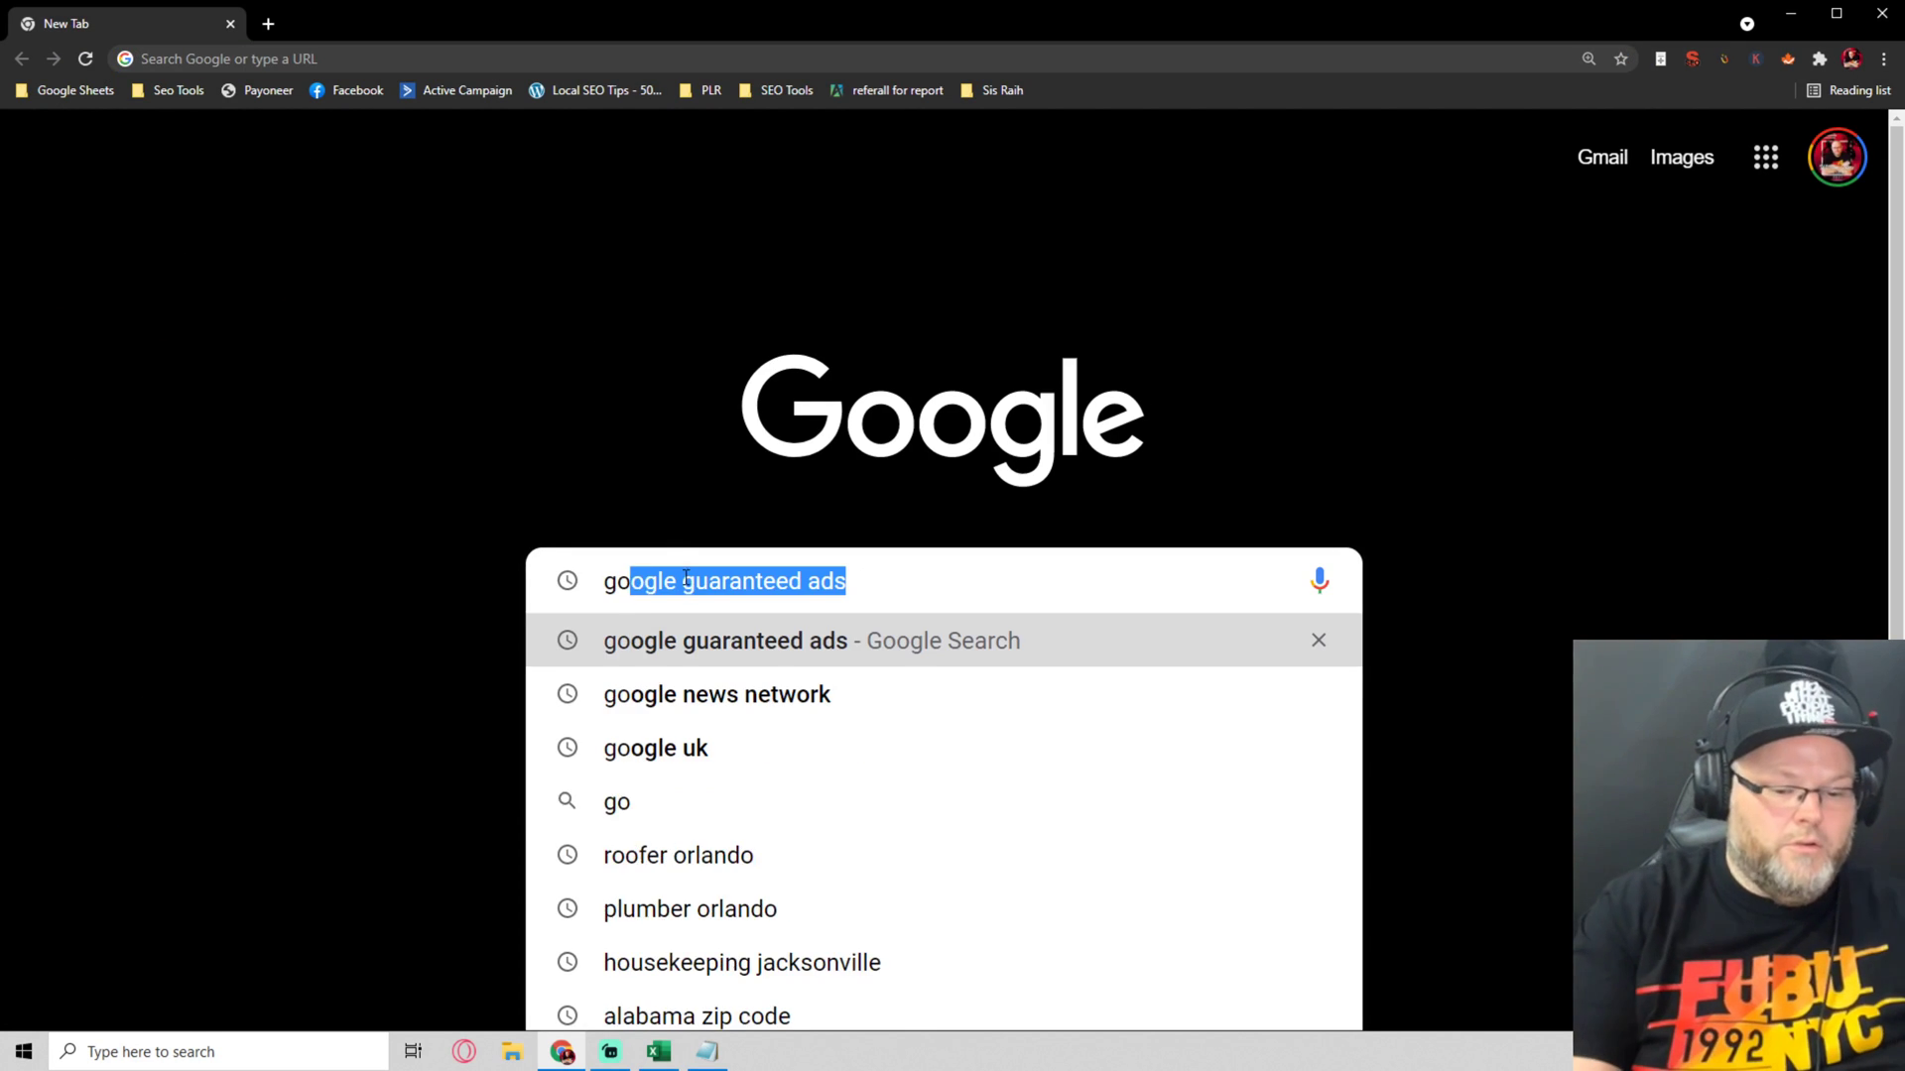
pyautogui.write('og')
pyautogui.write('le my bu')
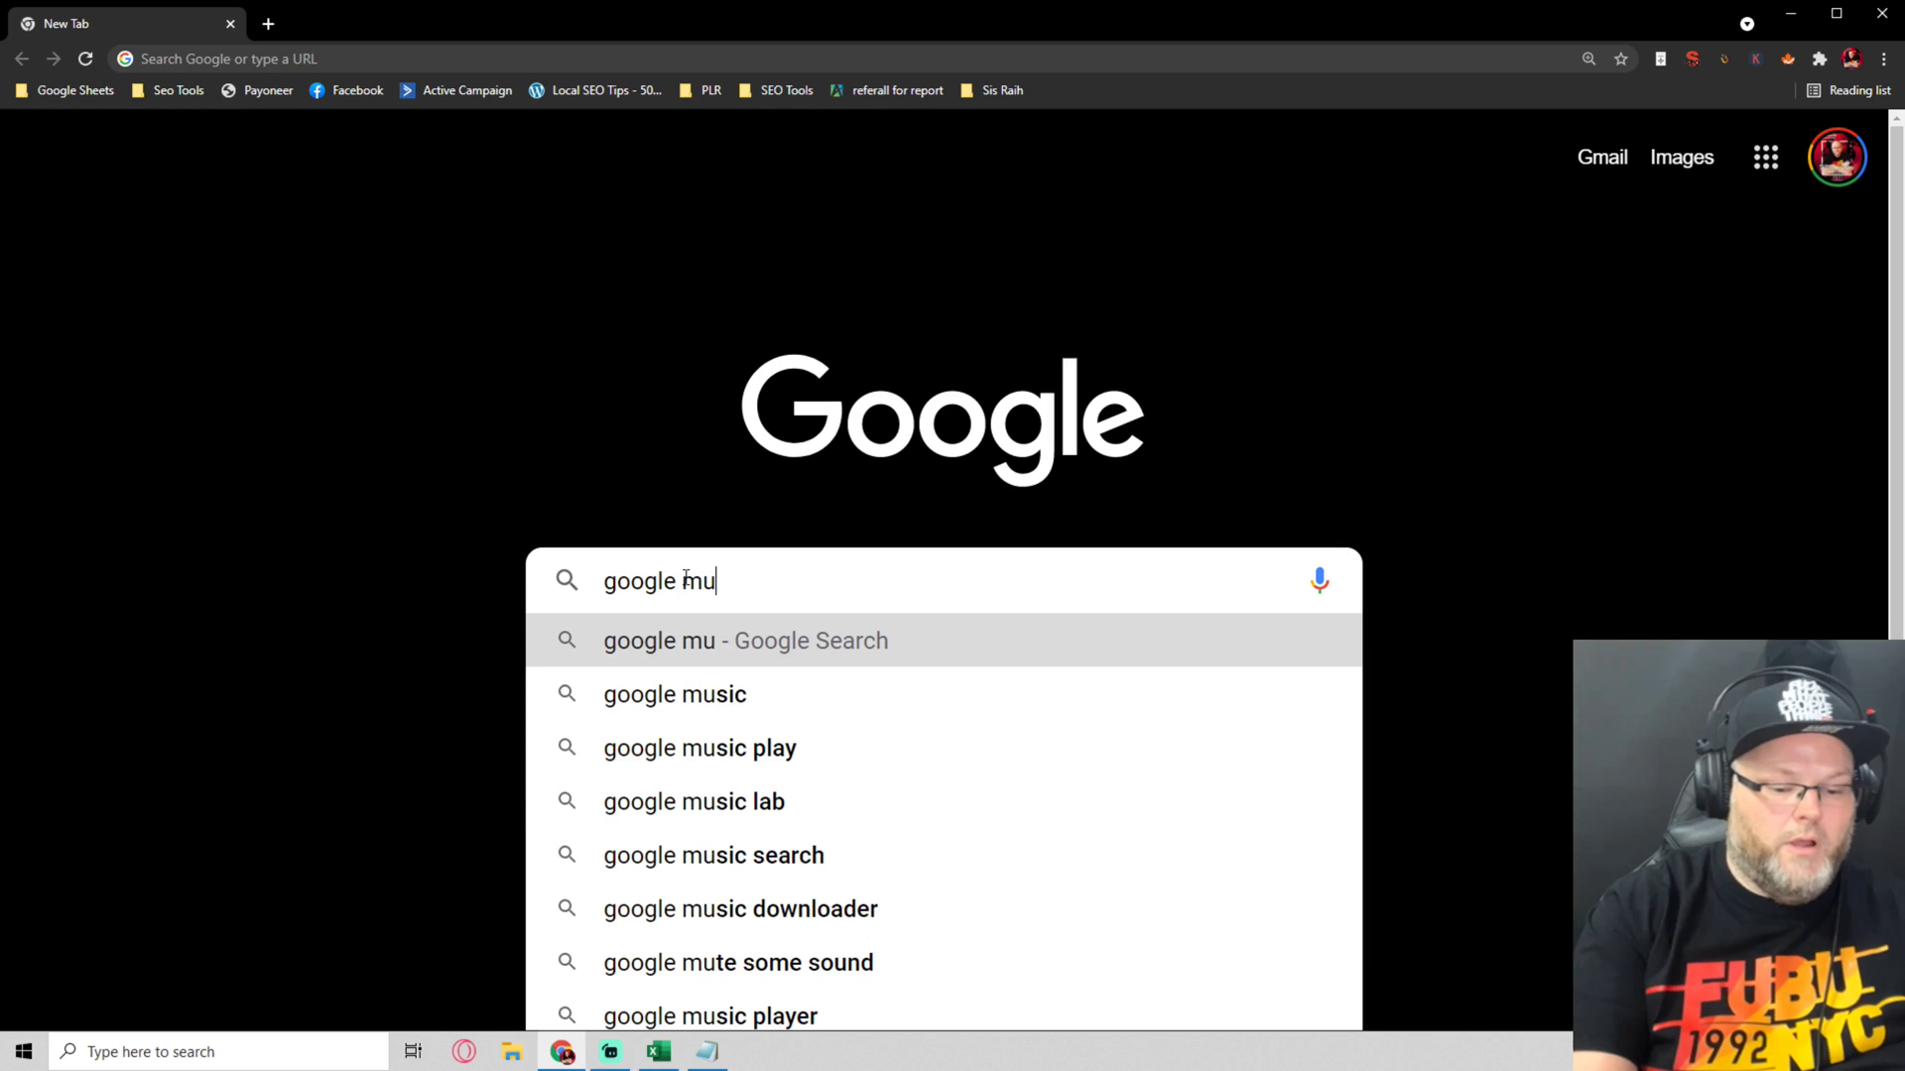
pyautogui.press('BackSpace')
pyautogui.write('y bsuiness')
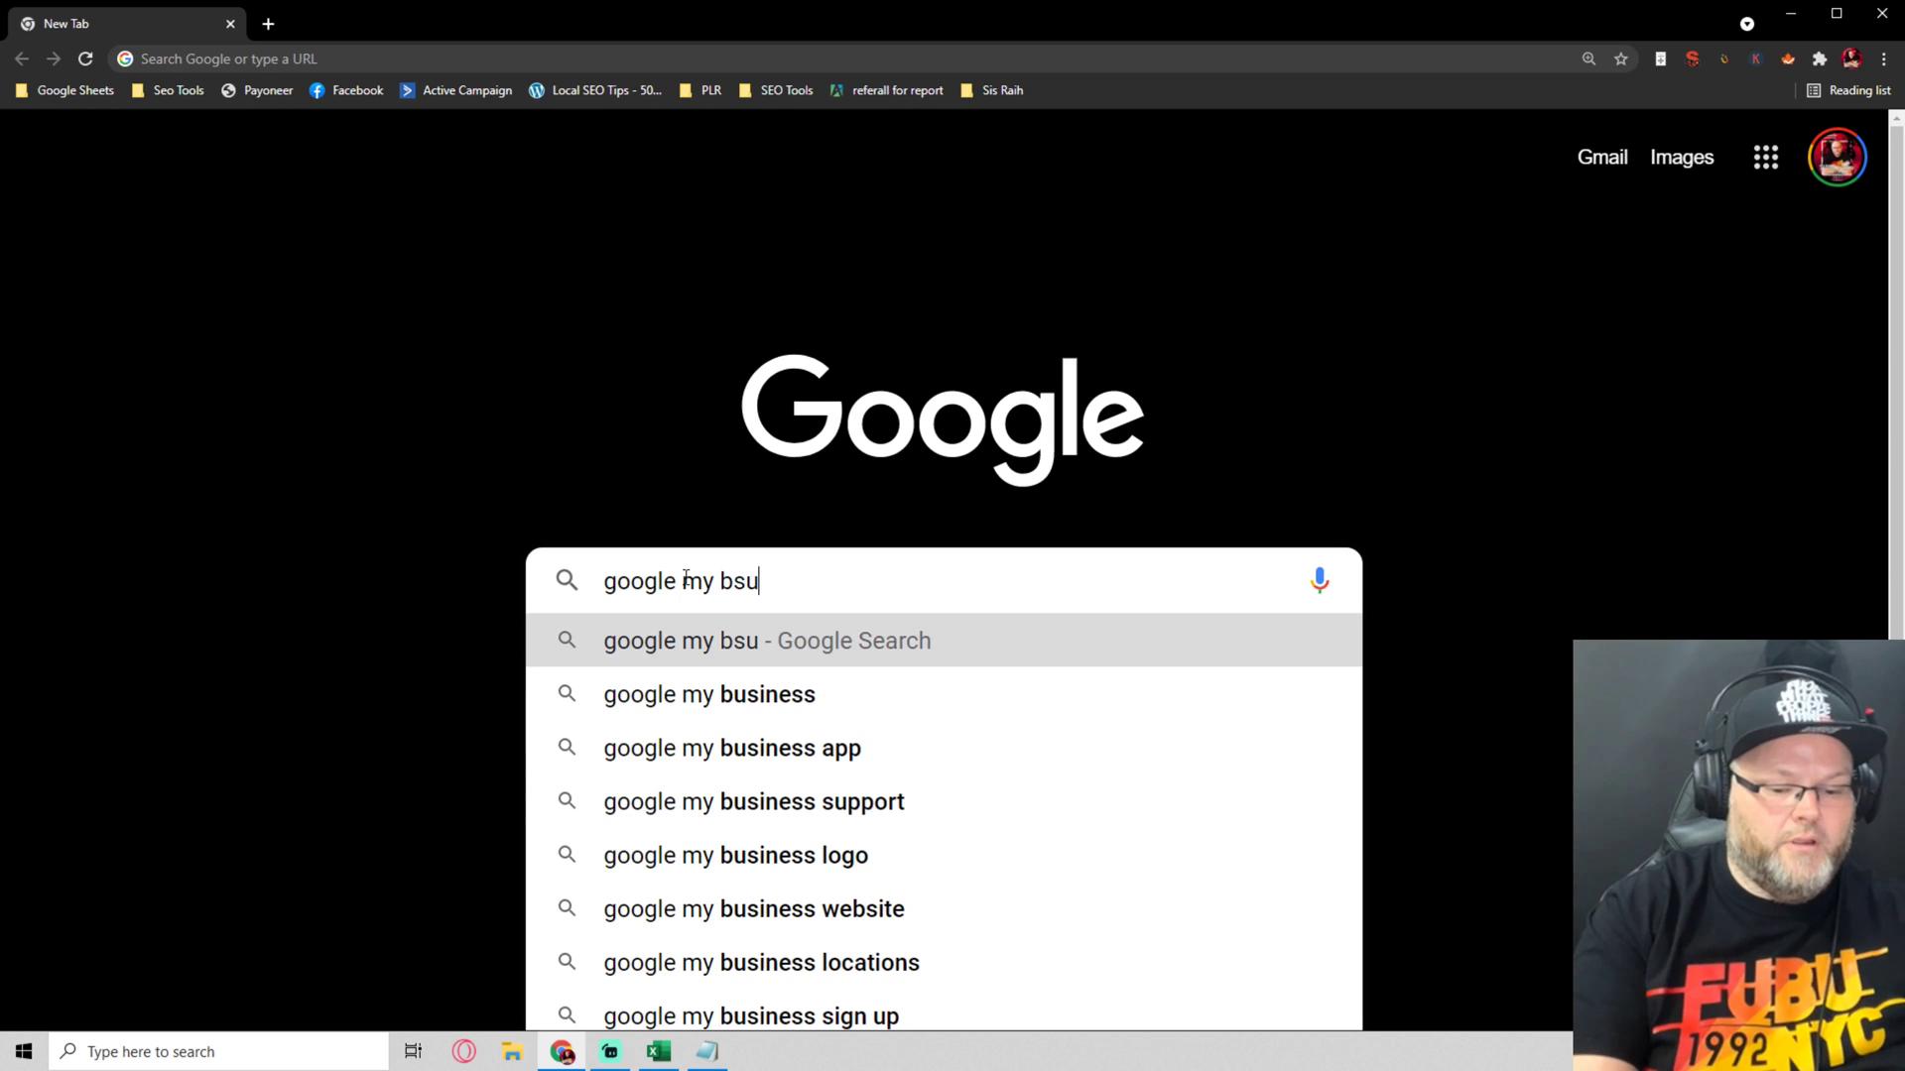
pyautogui.press('Return')
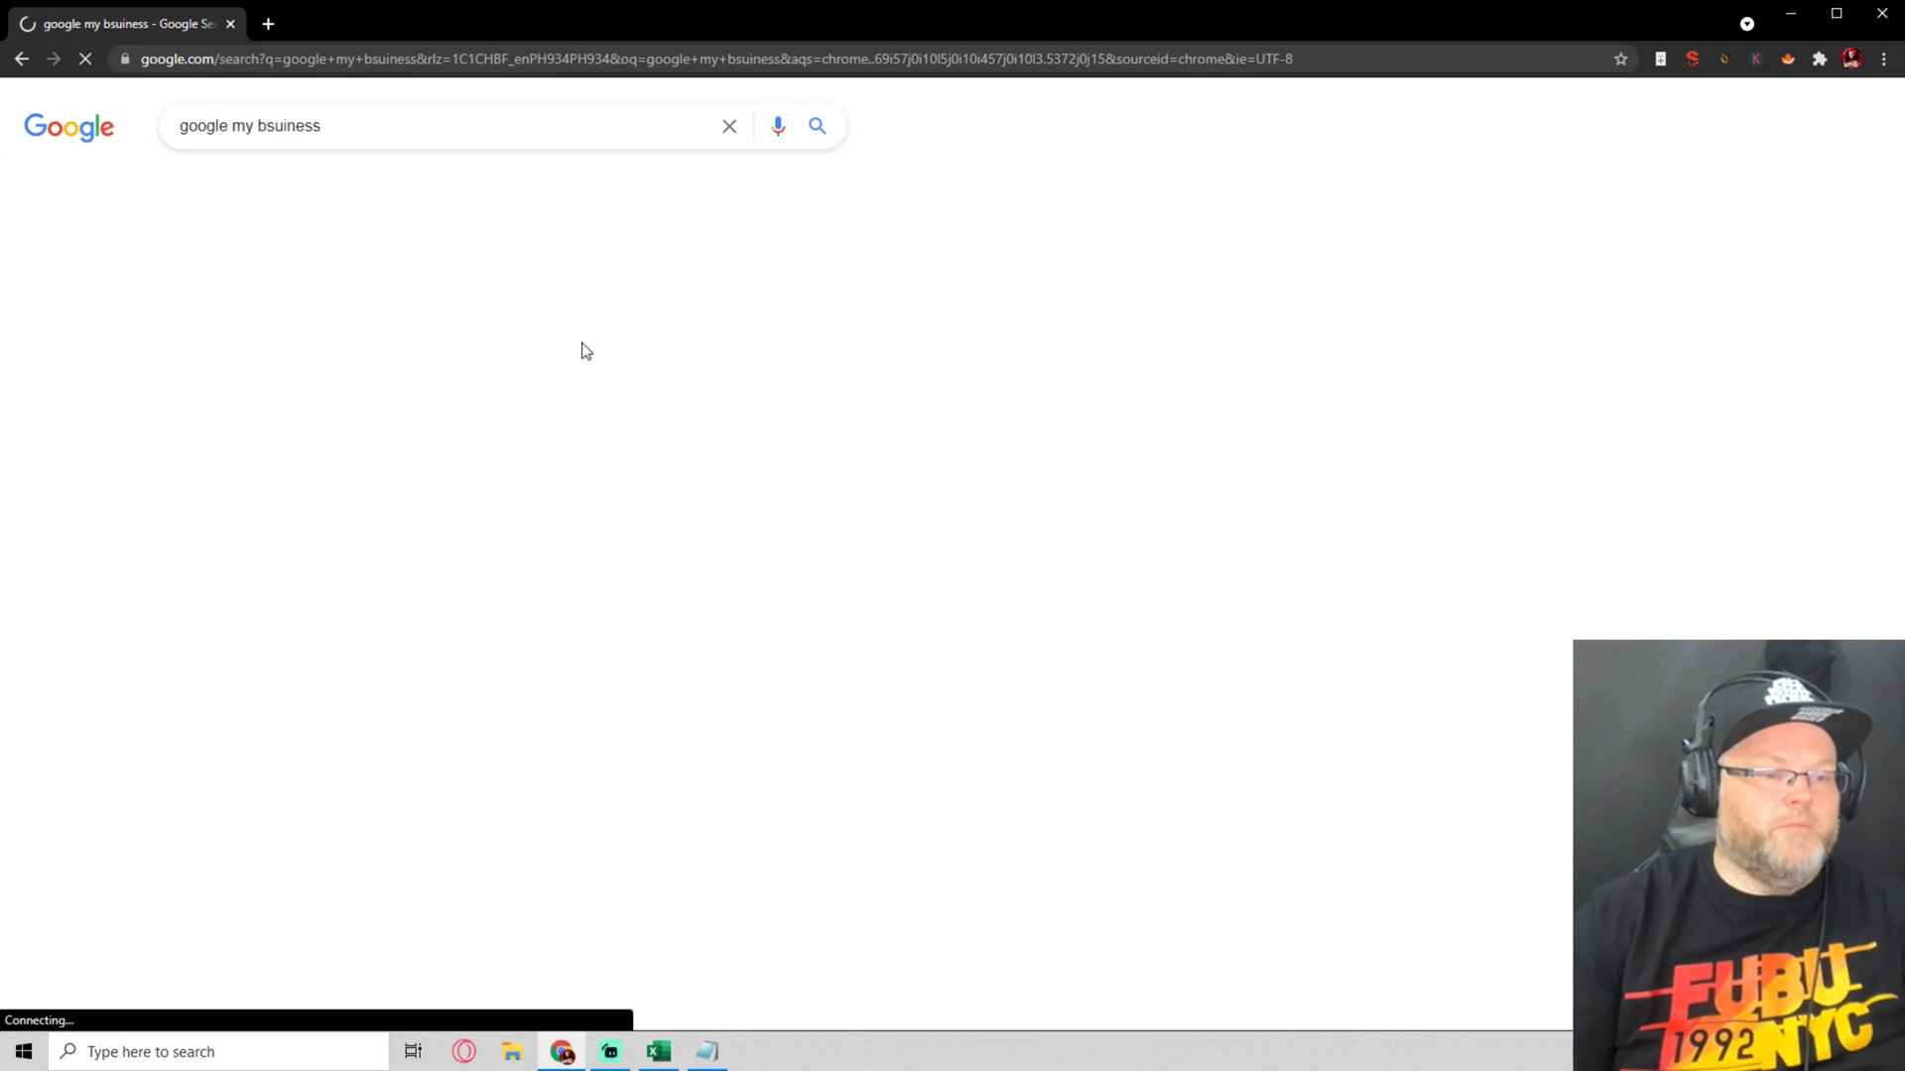
# Open Google My Business, sign in, and choose Add single business
pyautogui.click(455, 367)
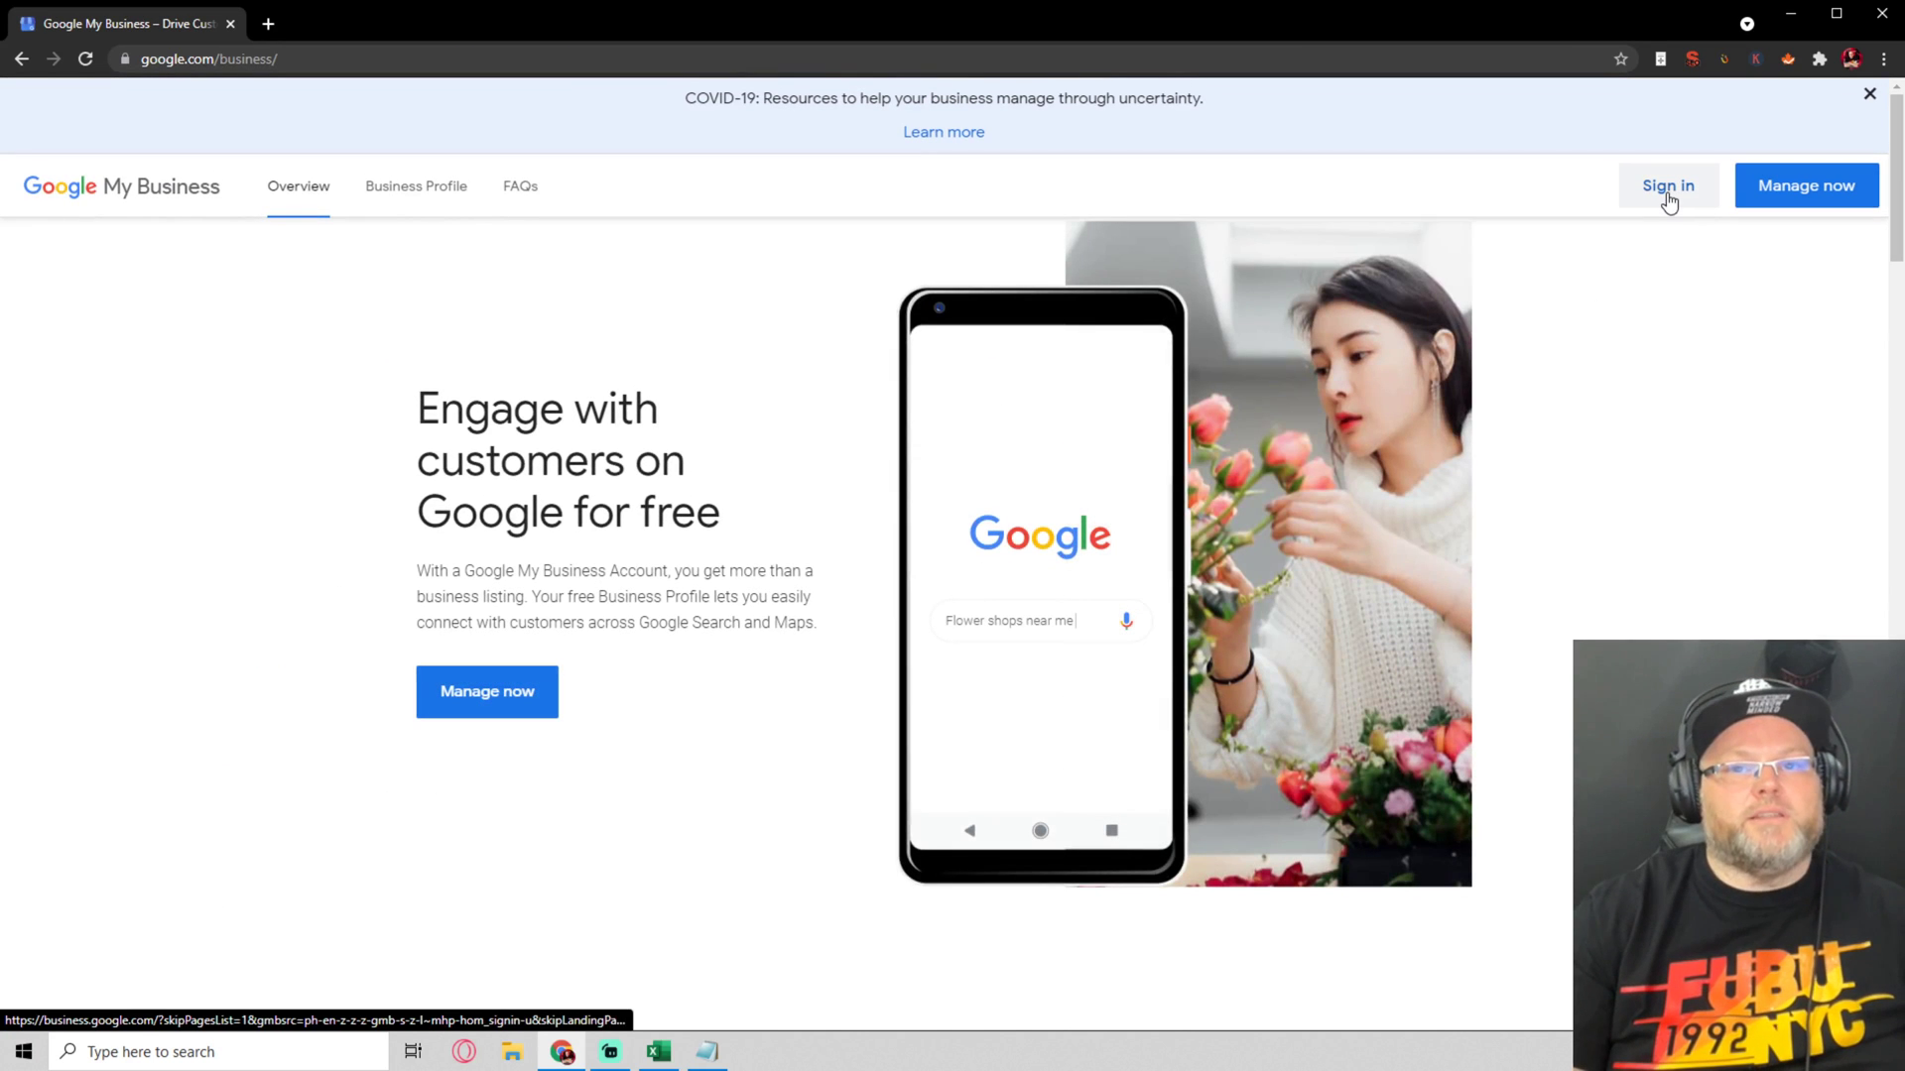
pyautogui.click(1667, 197)
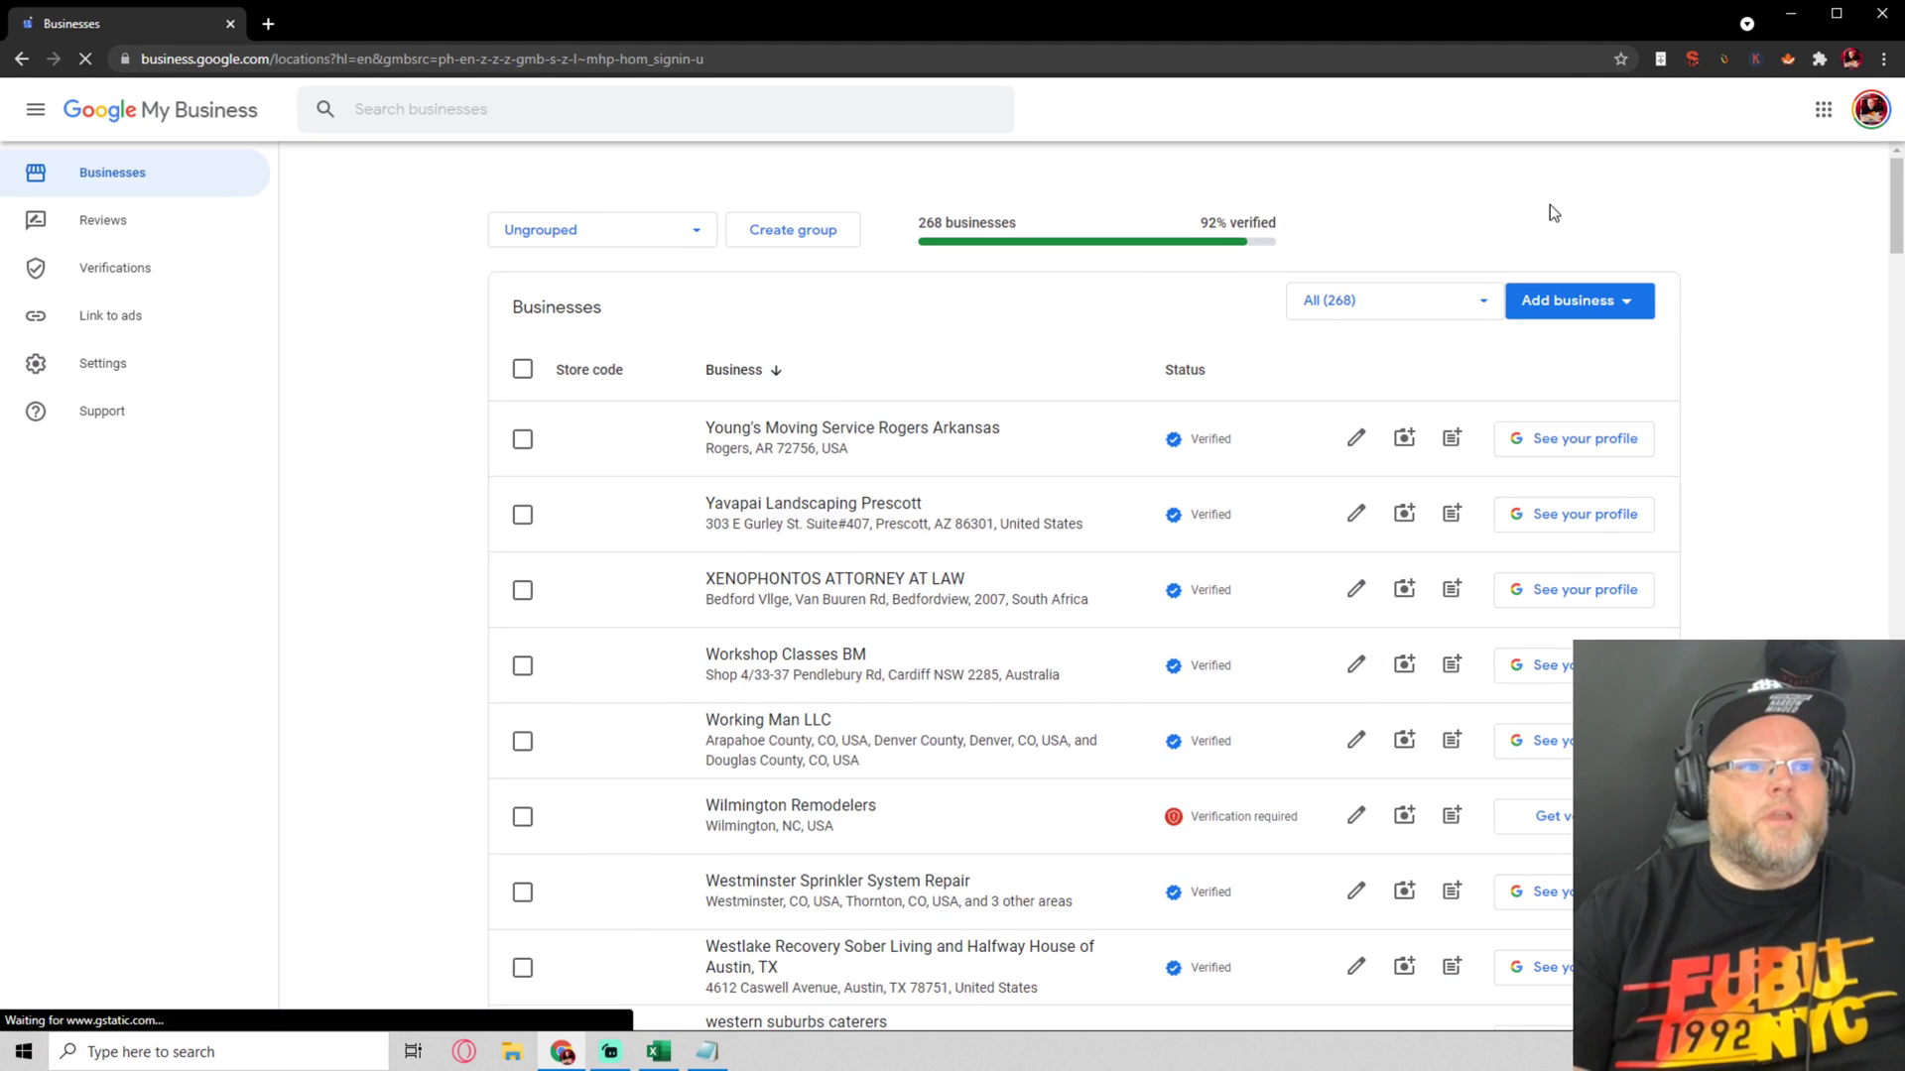
pyautogui.click(1560, 312)
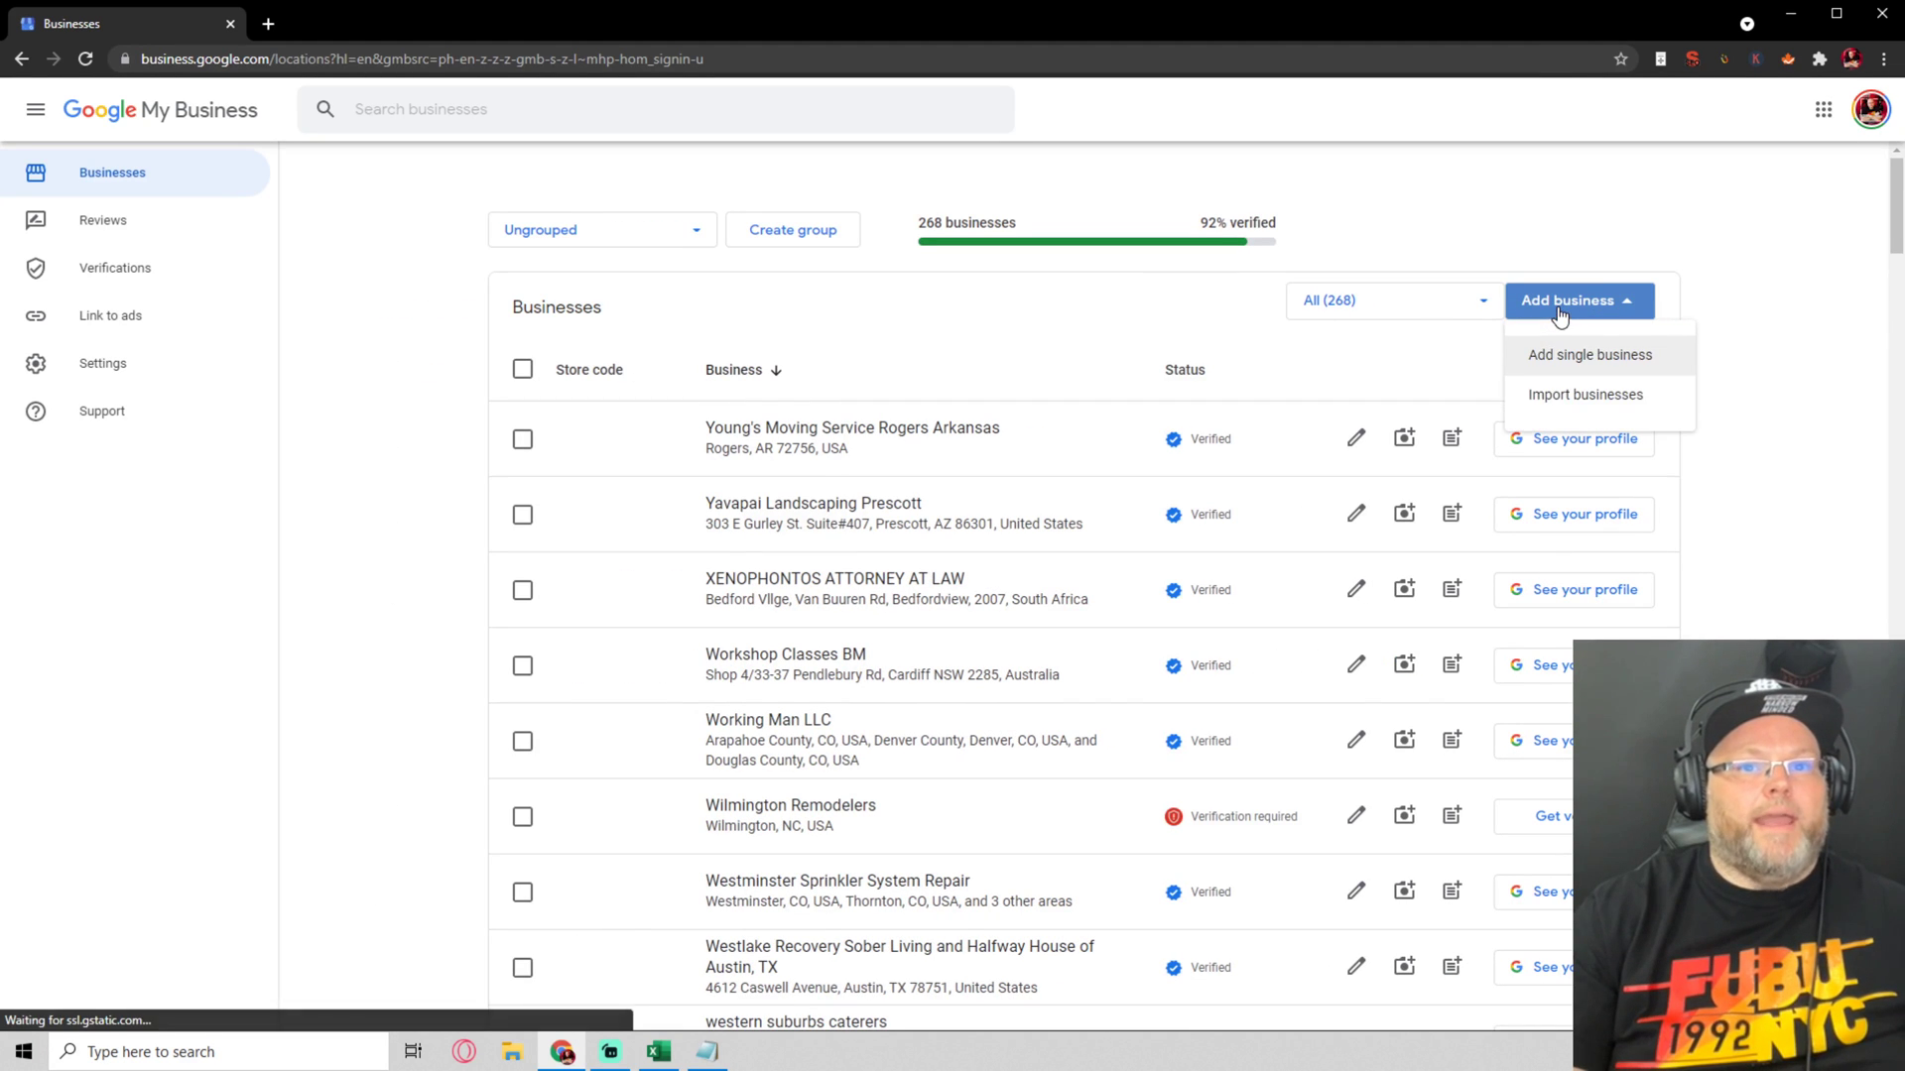
pyautogui.click(1564, 356)
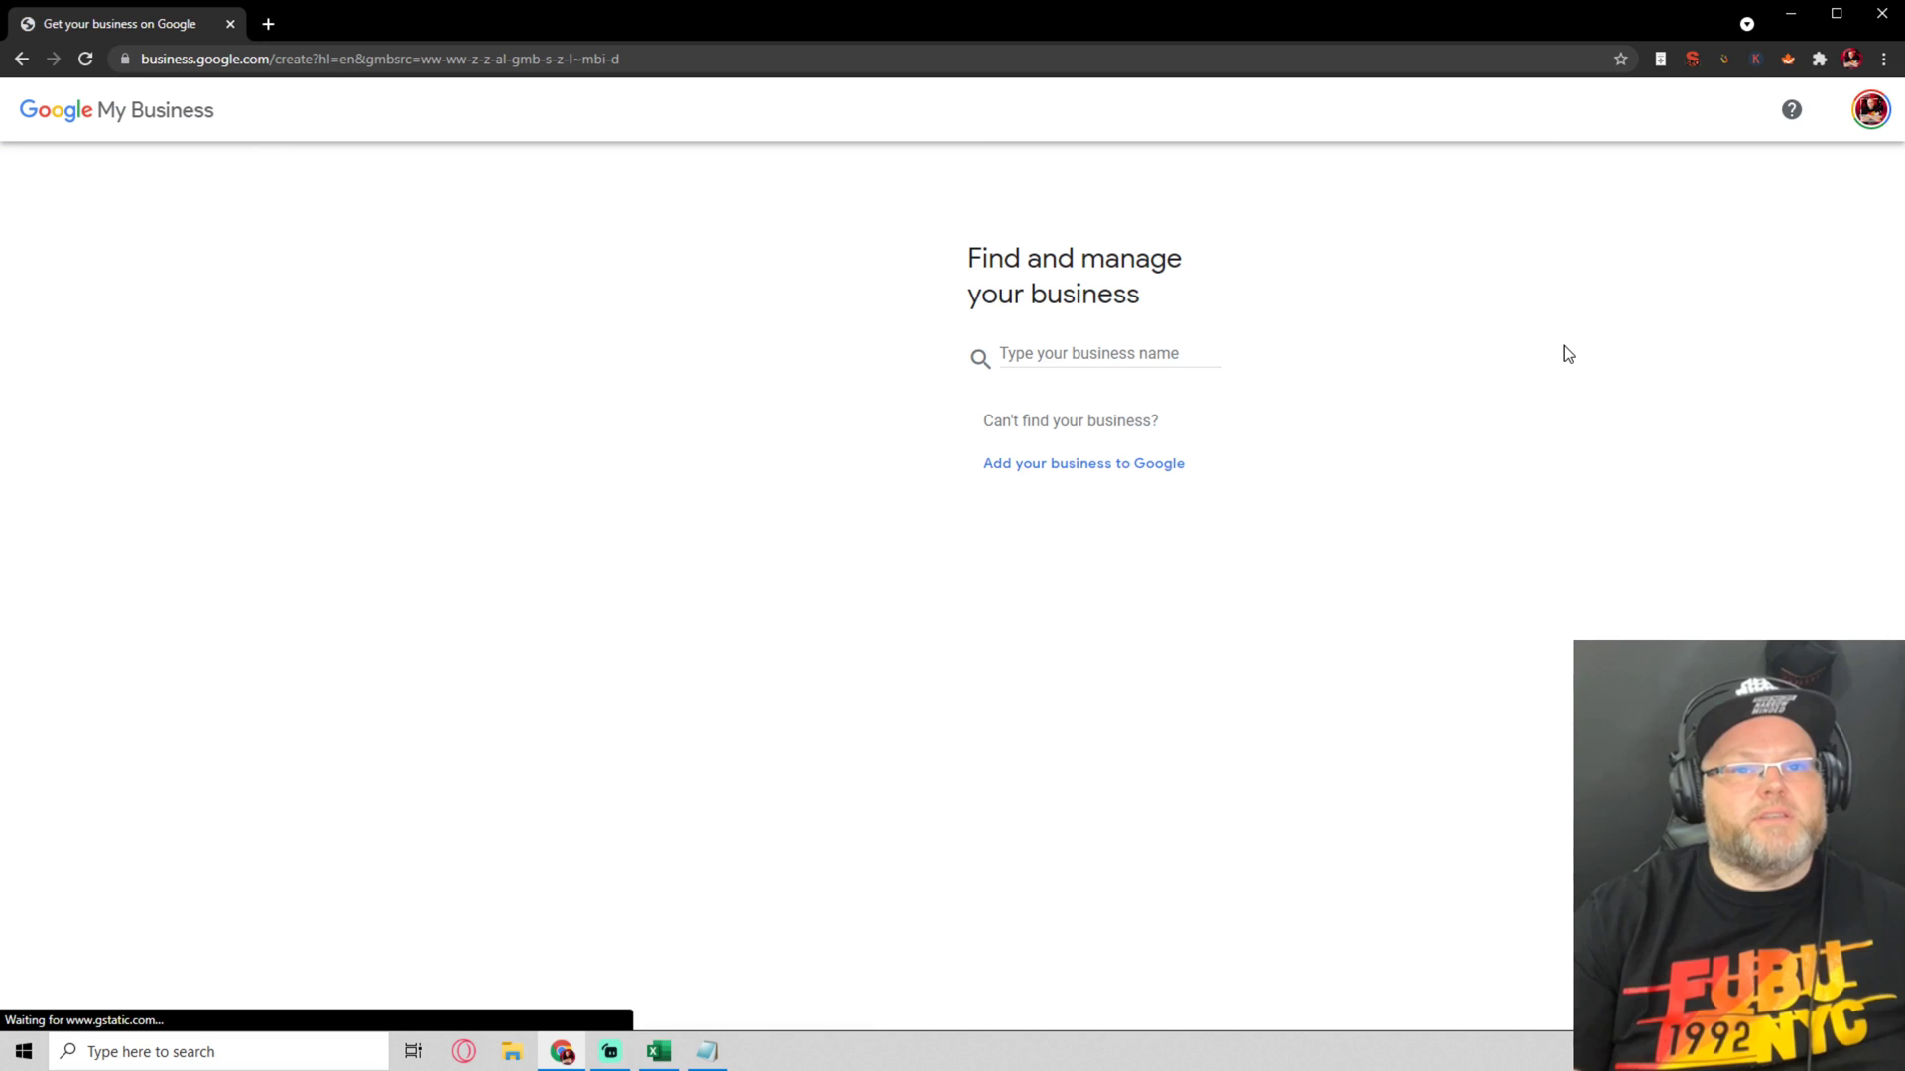
# Enter 'Rank Fortress Digital Agency' as the business name
pyautogui.click(1091, 354)
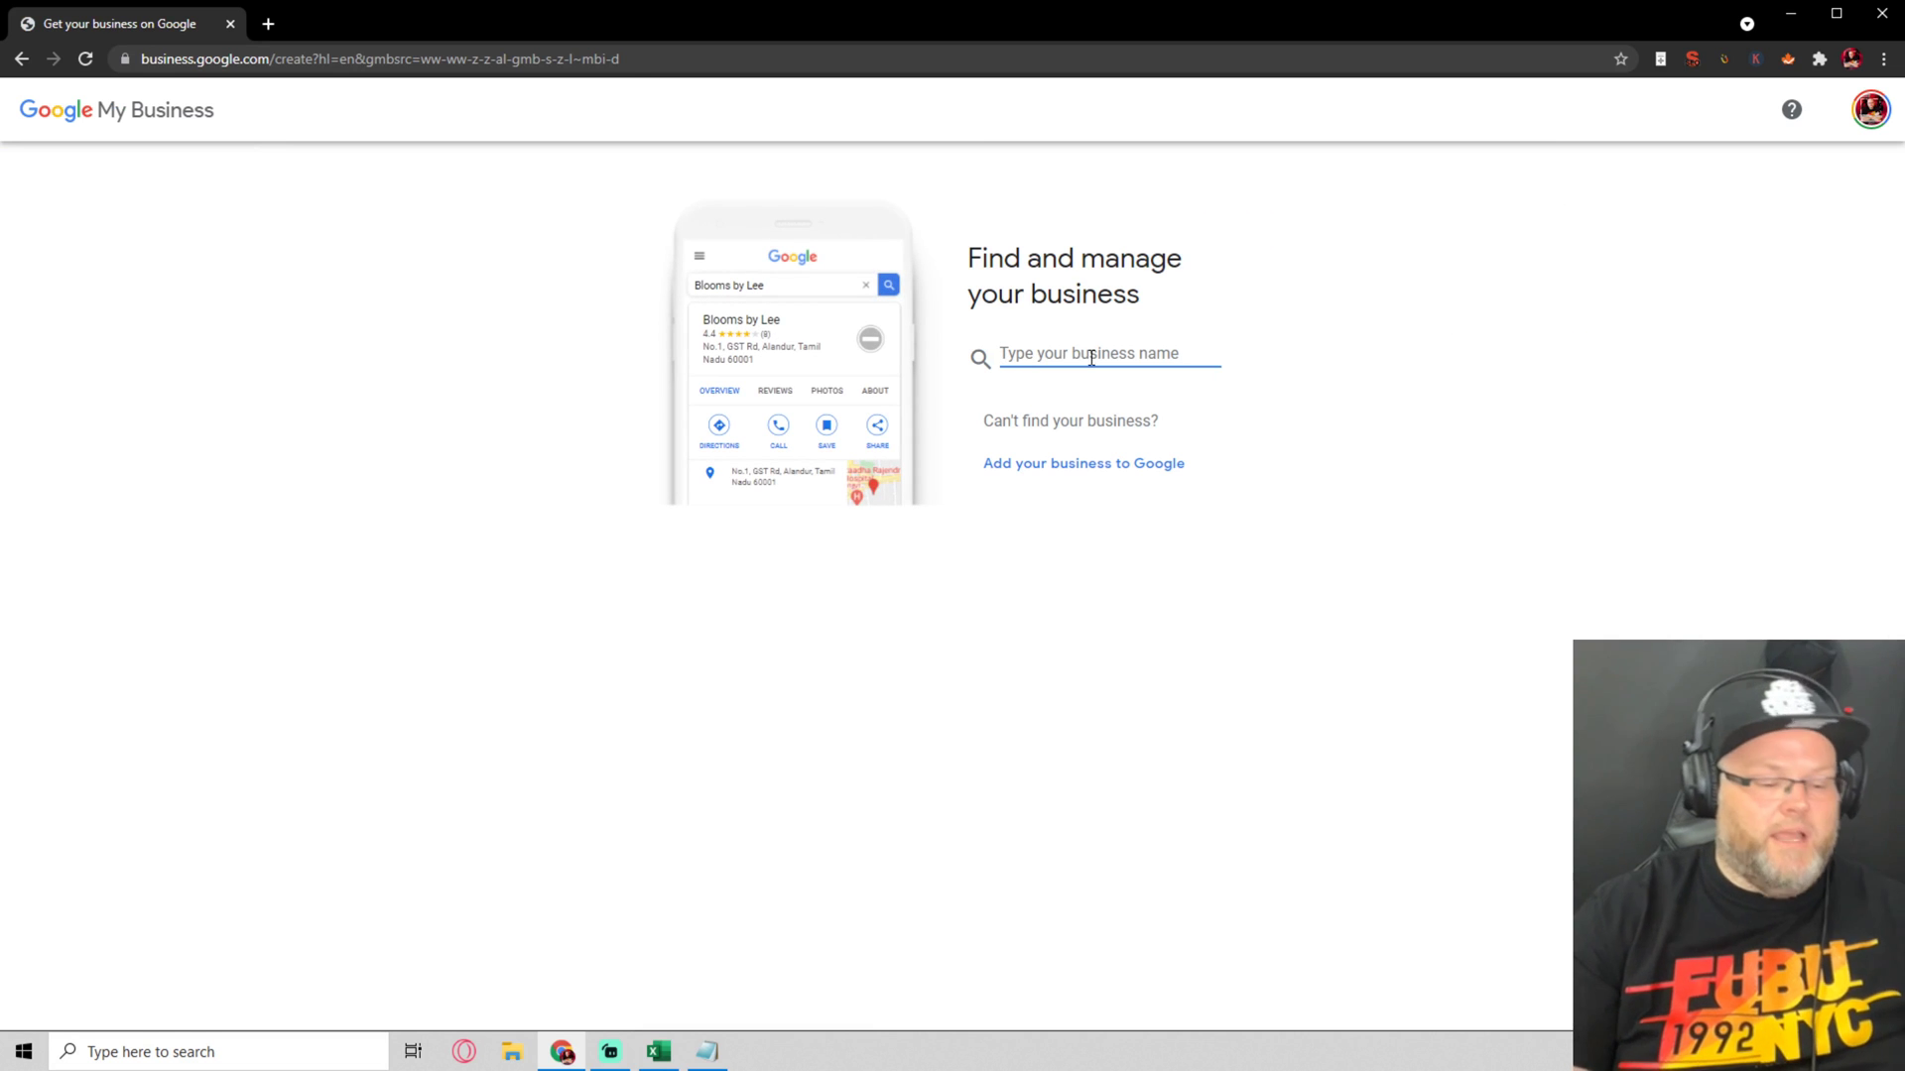
pyautogui.write('Rank Fort')
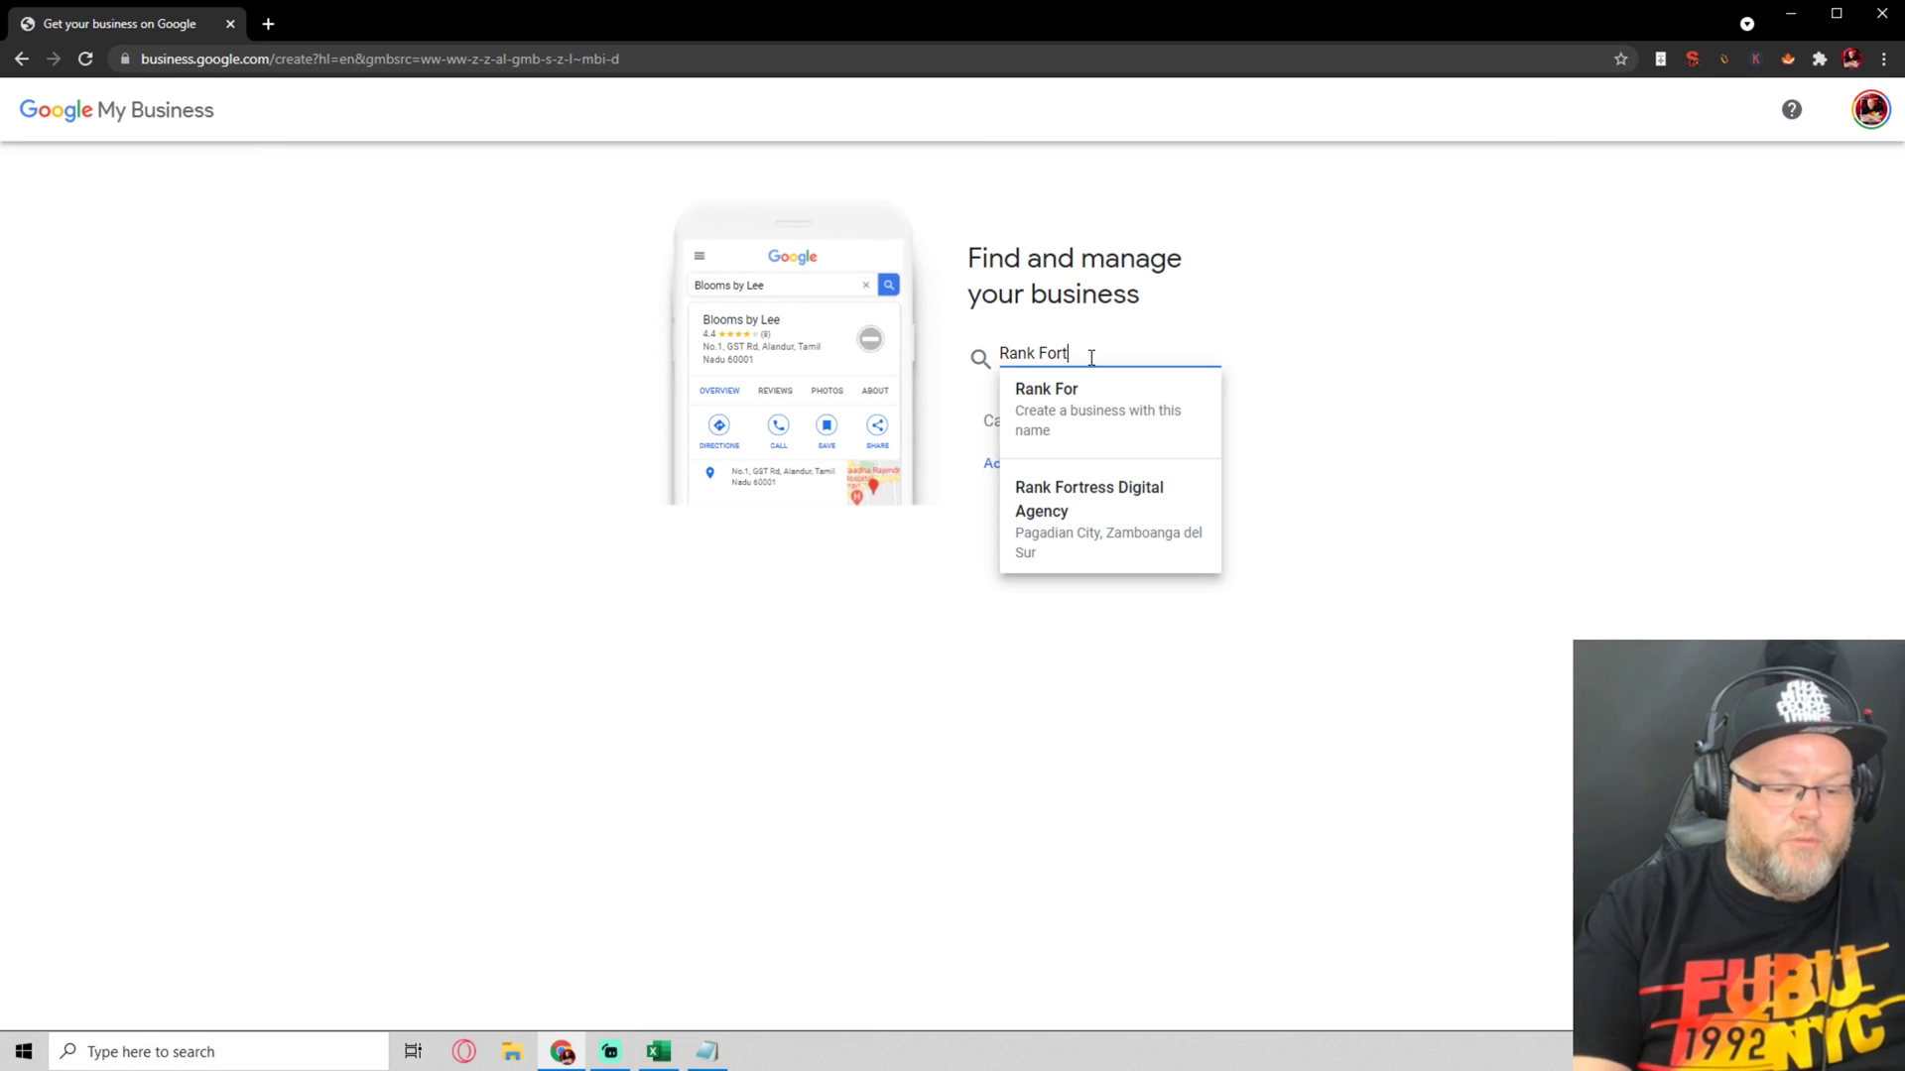
pyautogui.write('ress')
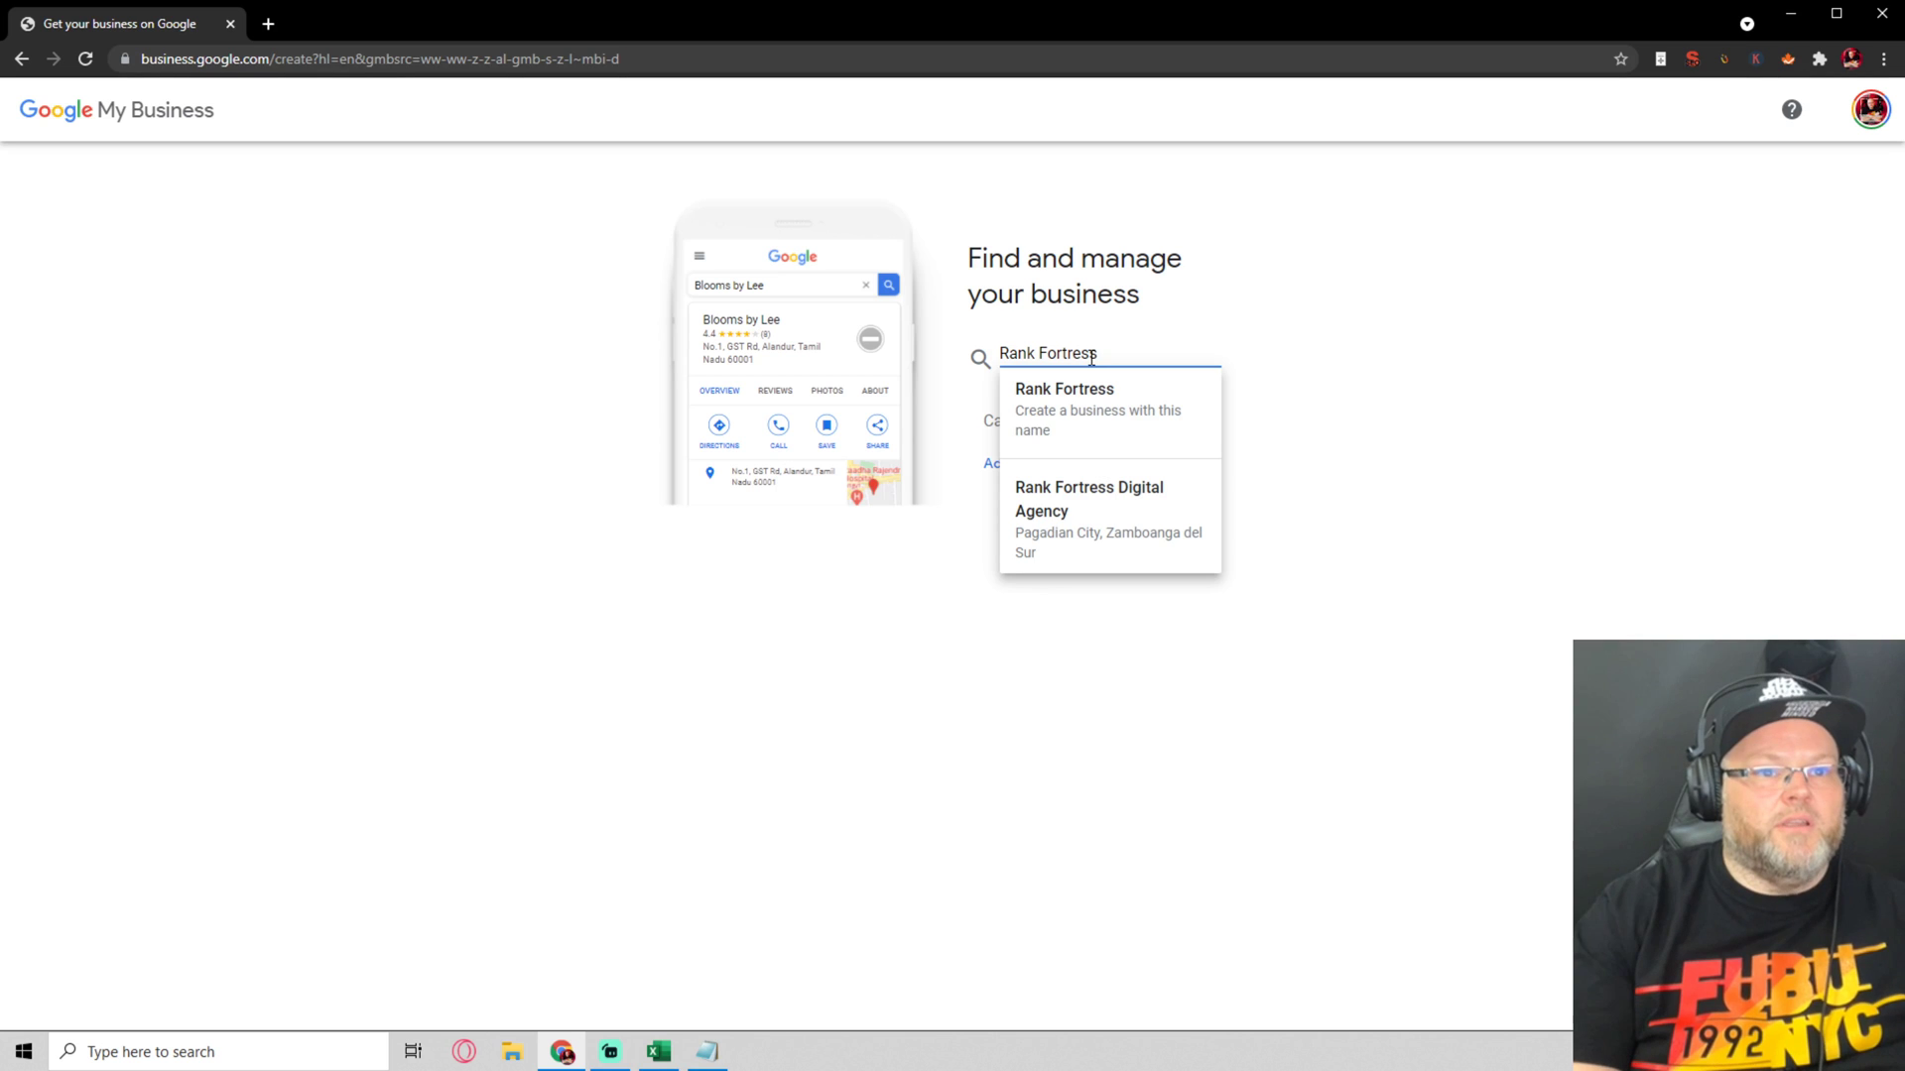
pyautogui.press('Down')
pyautogui.press('Down')
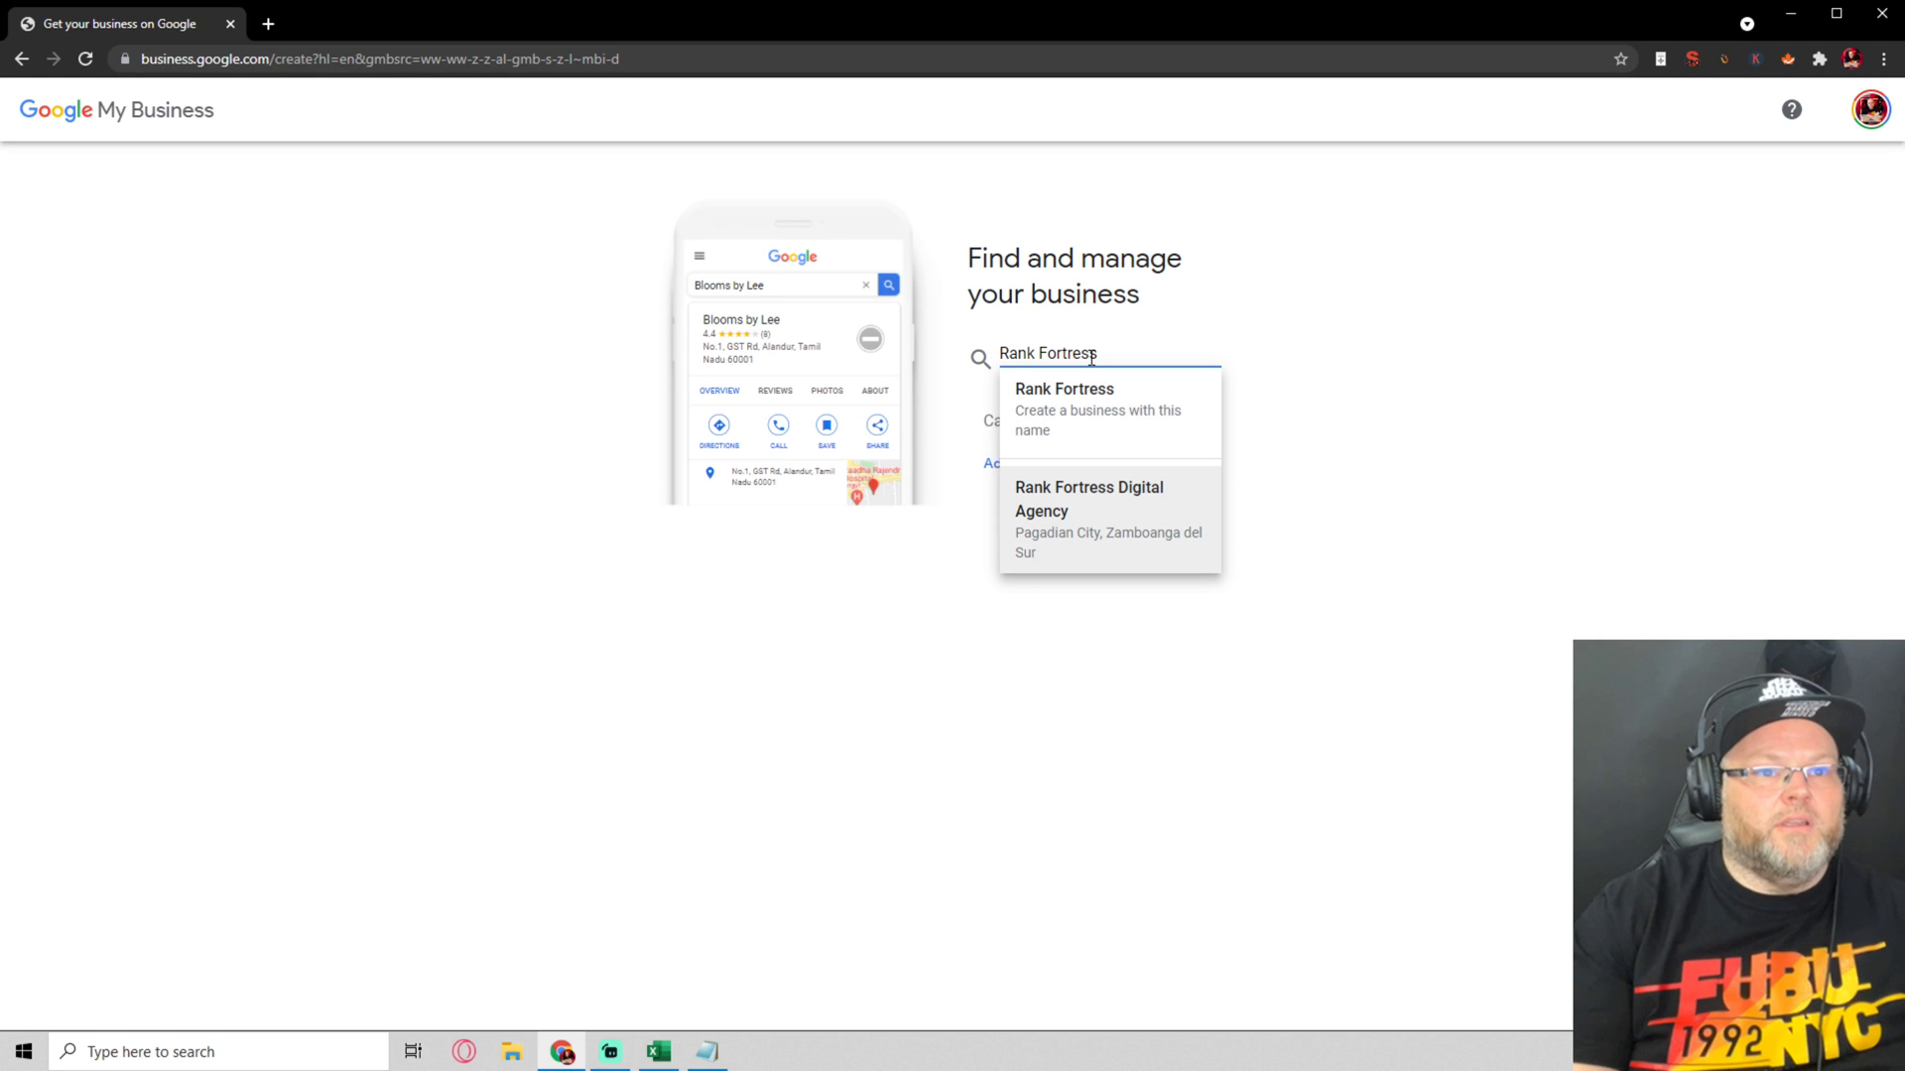
pyautogui.write('Dig')
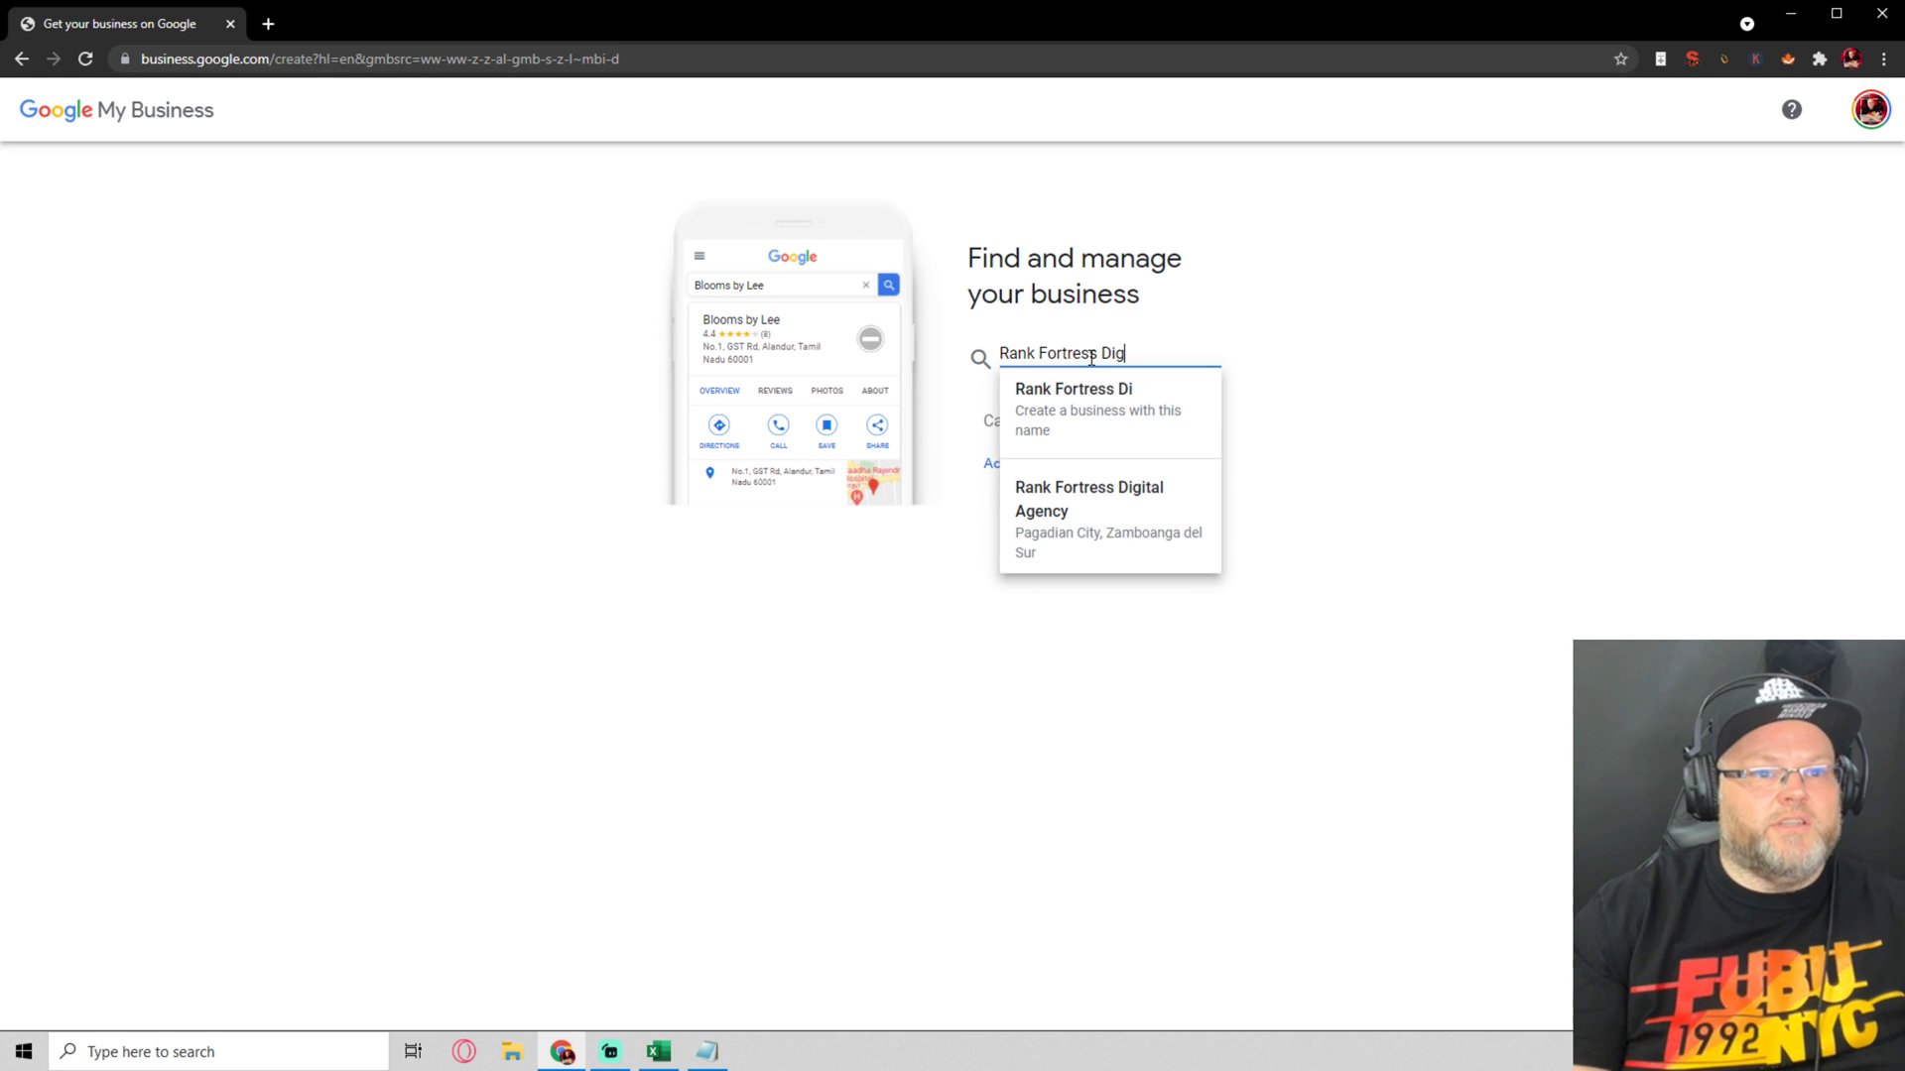
pyautogui.write('ital Agency')
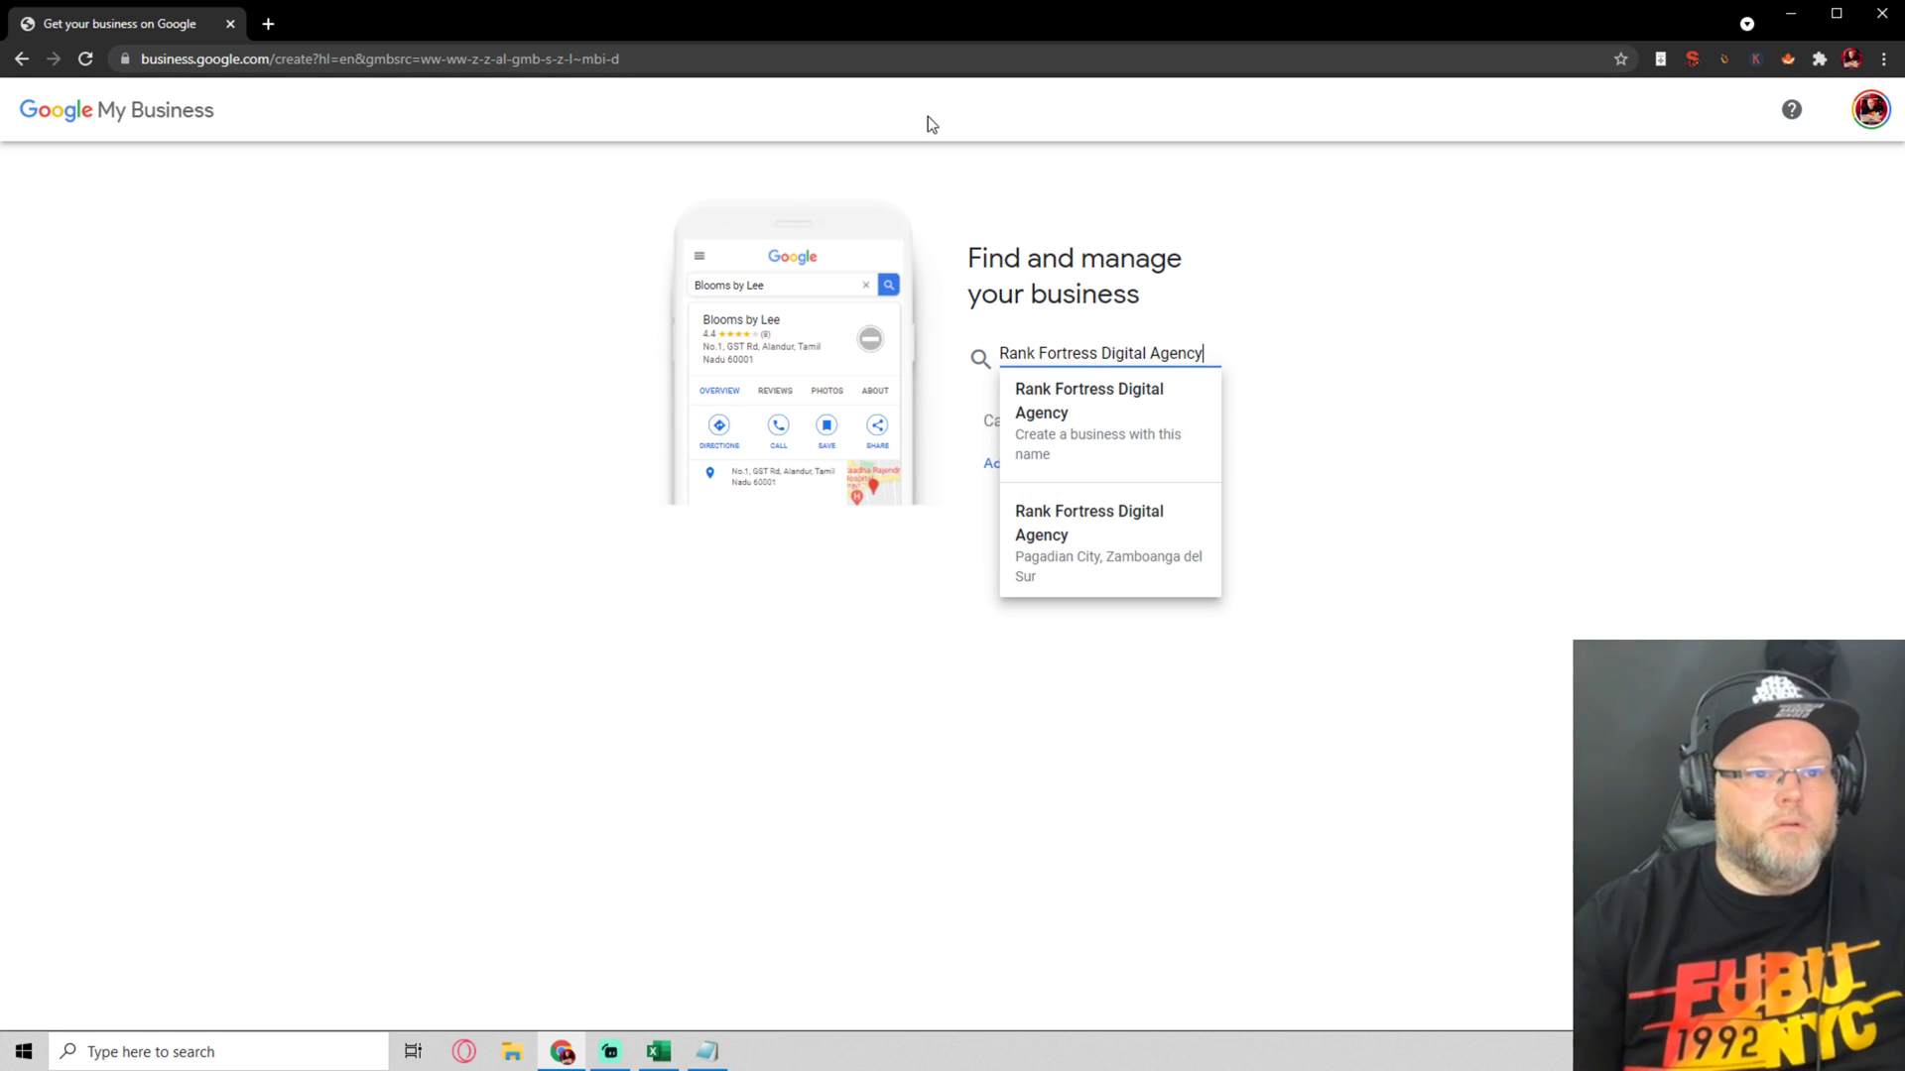
# Create the business 'Rank Fortress Digital Agency' with category Marketing agency and continue
pyautogui.click(1036, 433)
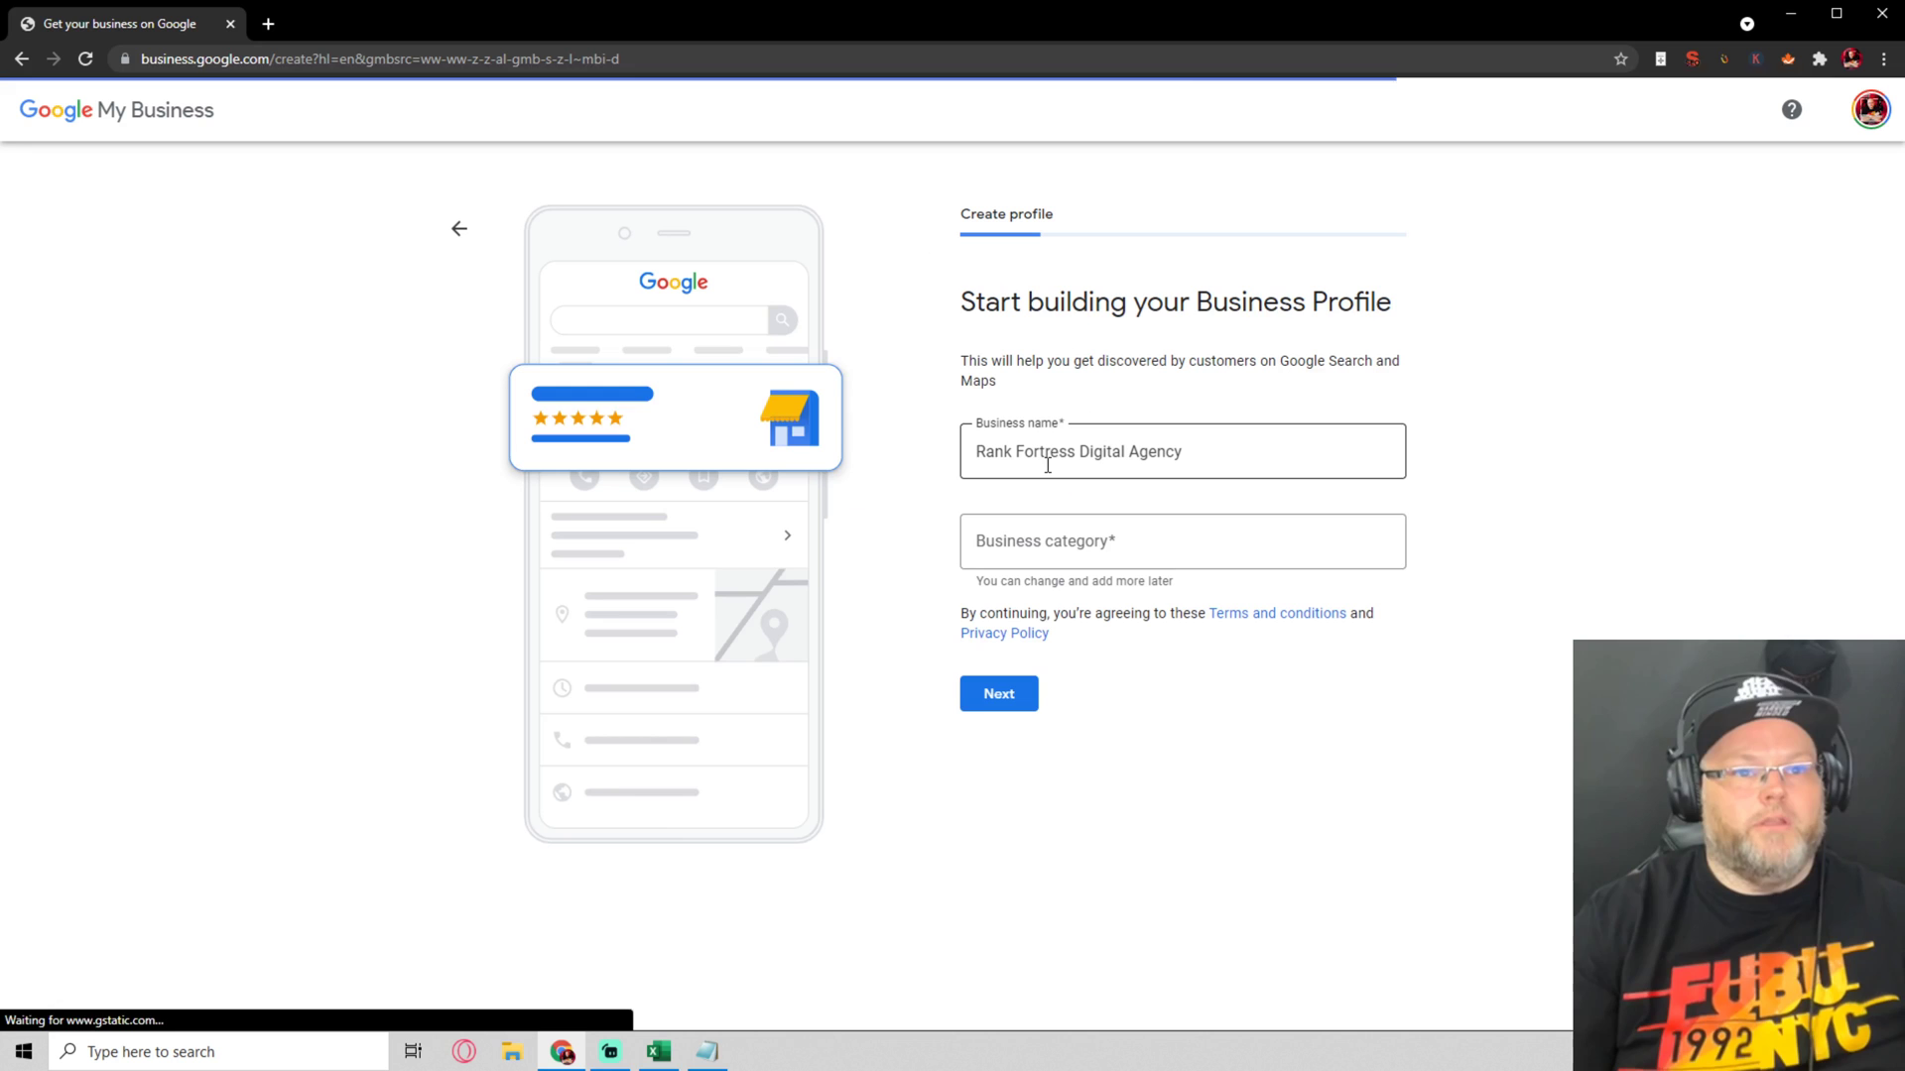
pyautogui.click(1074, 544)
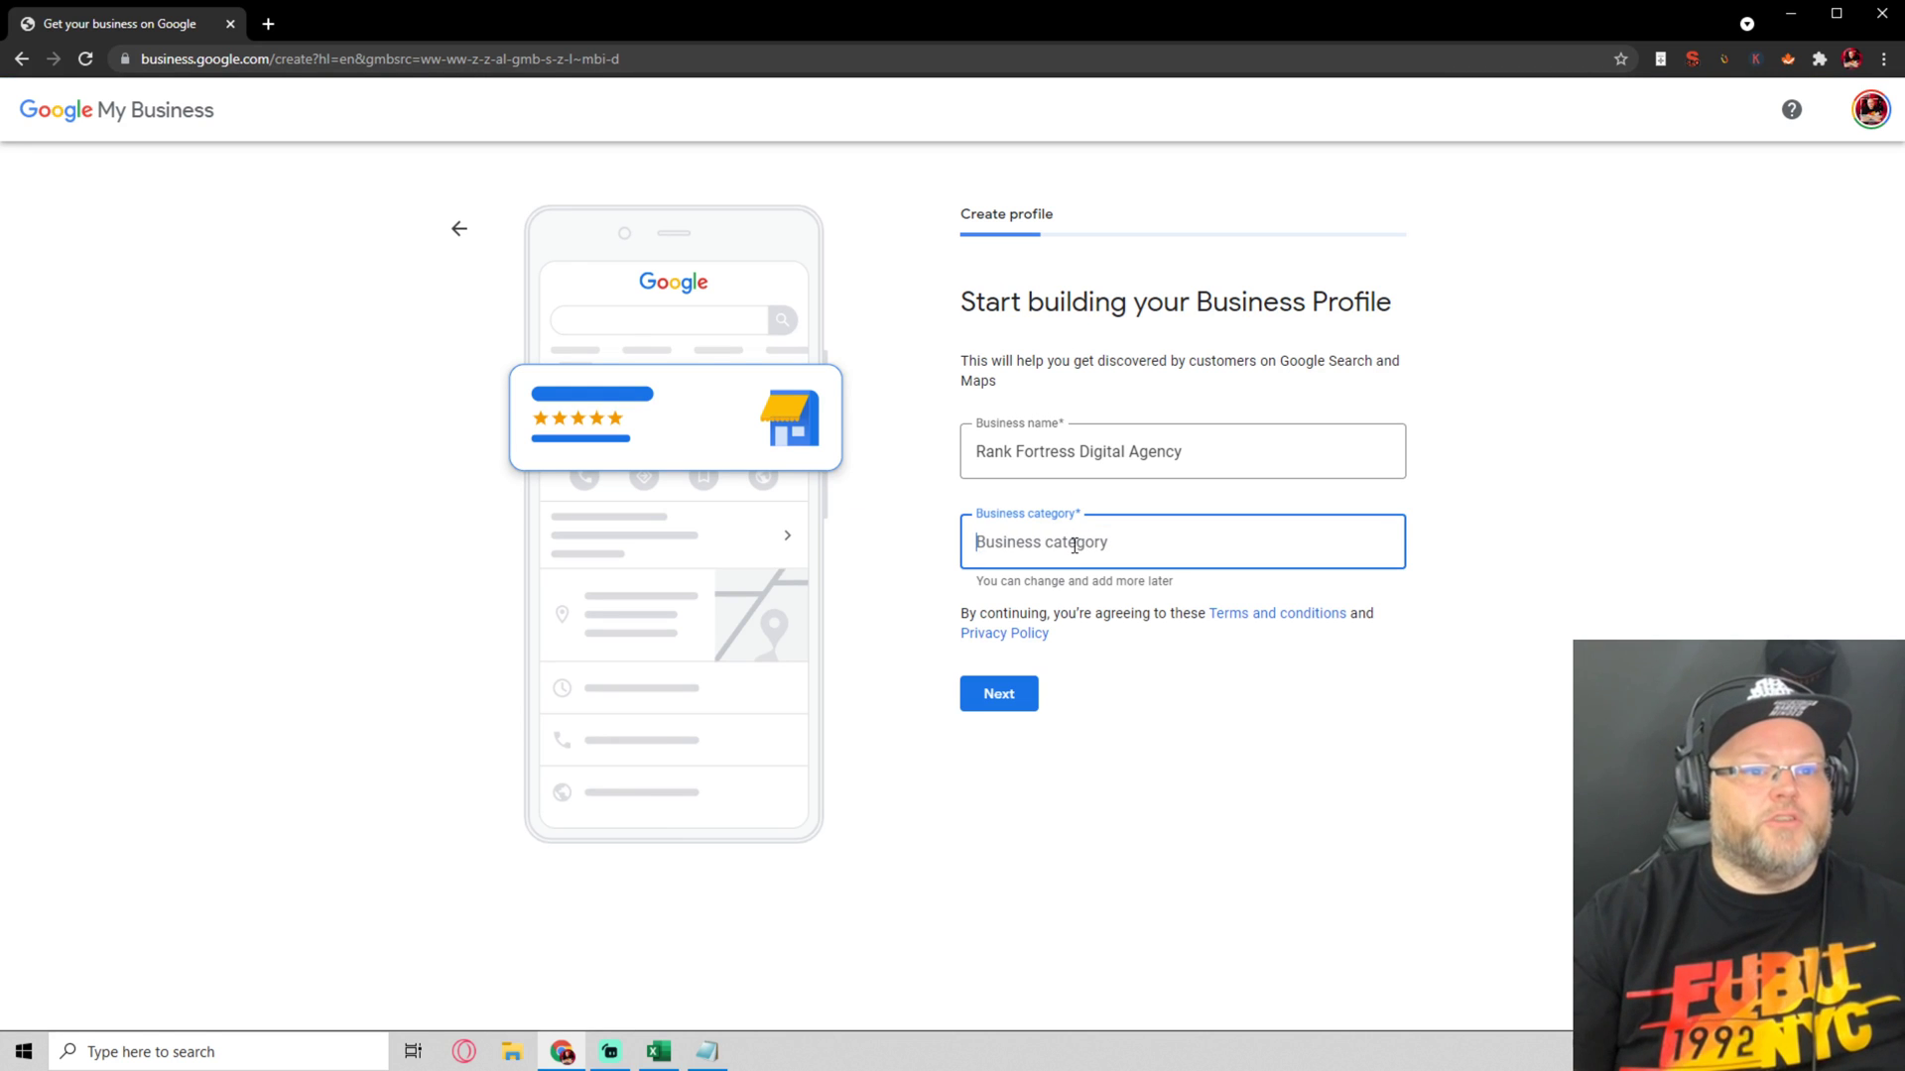
pyautogui.write('Marke')
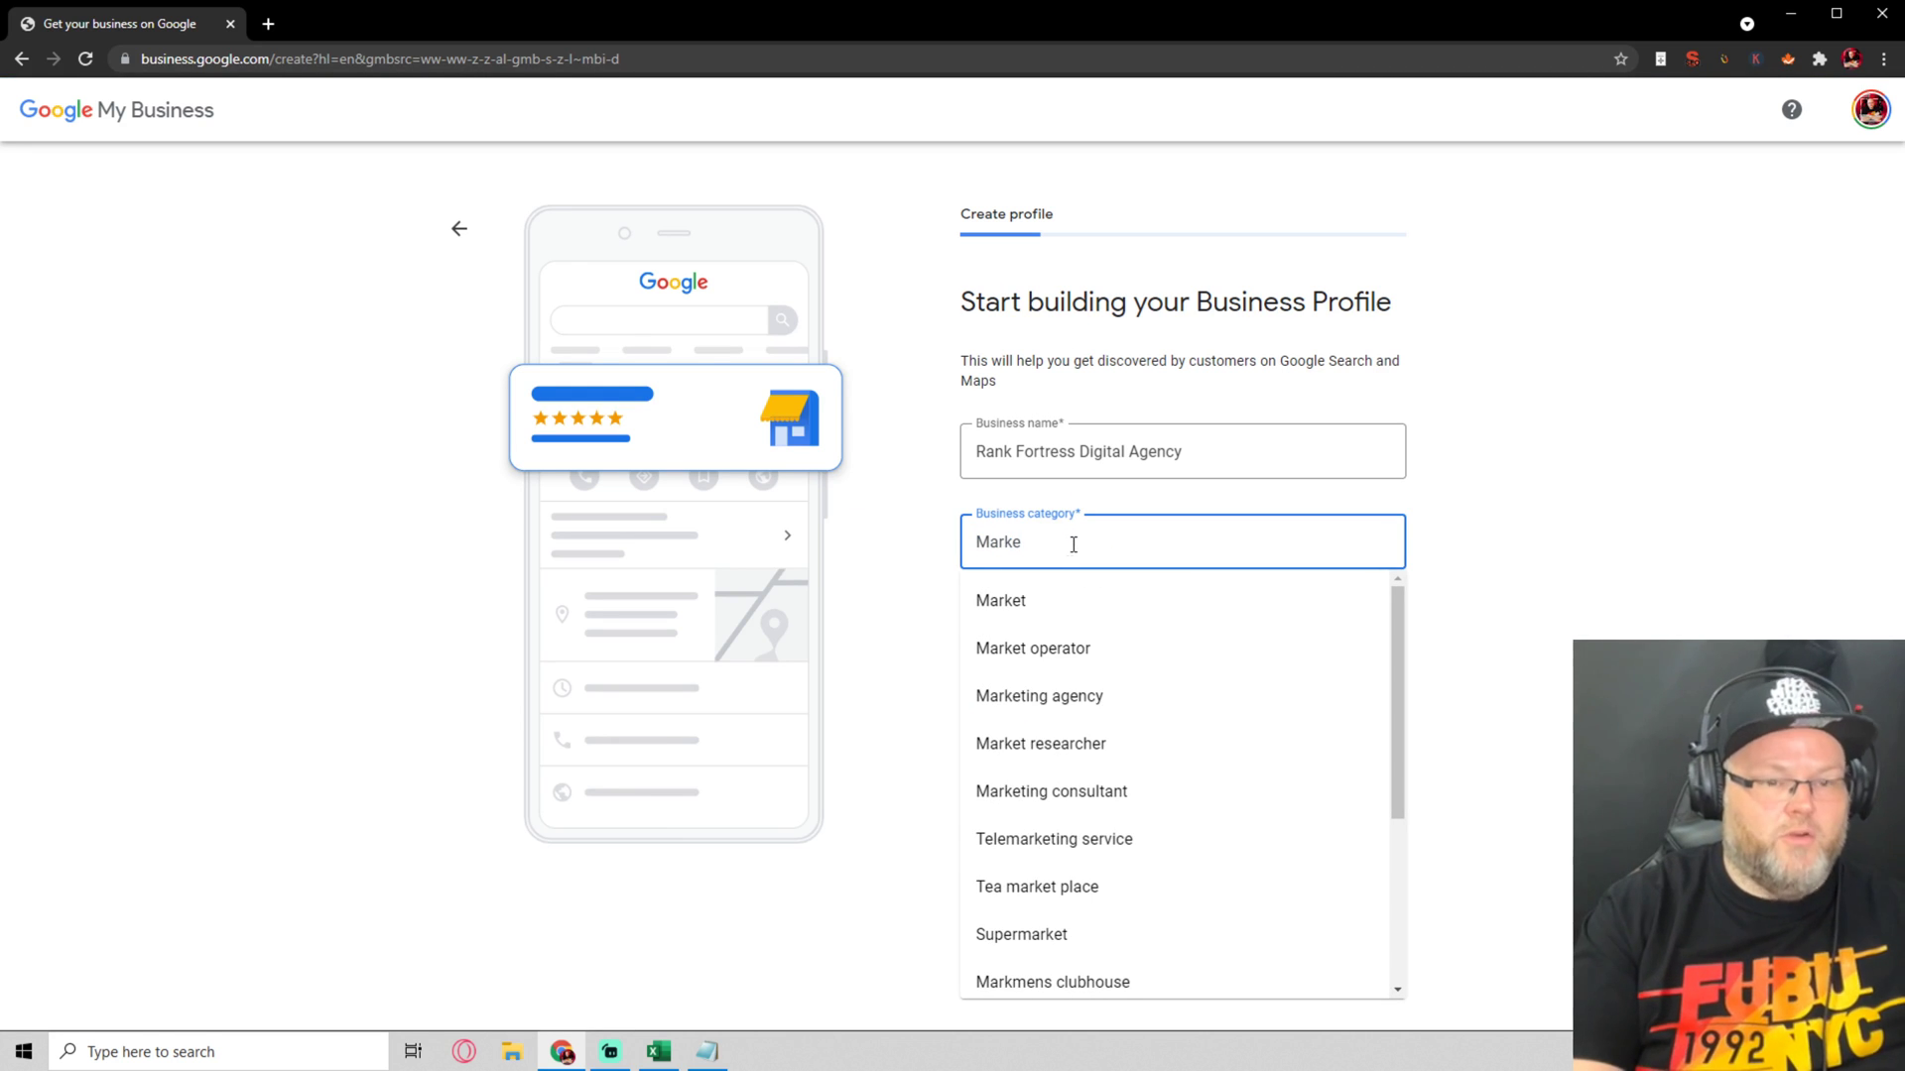
pyautogui.click(1078, 697)
pyautogui.click(990, 690)
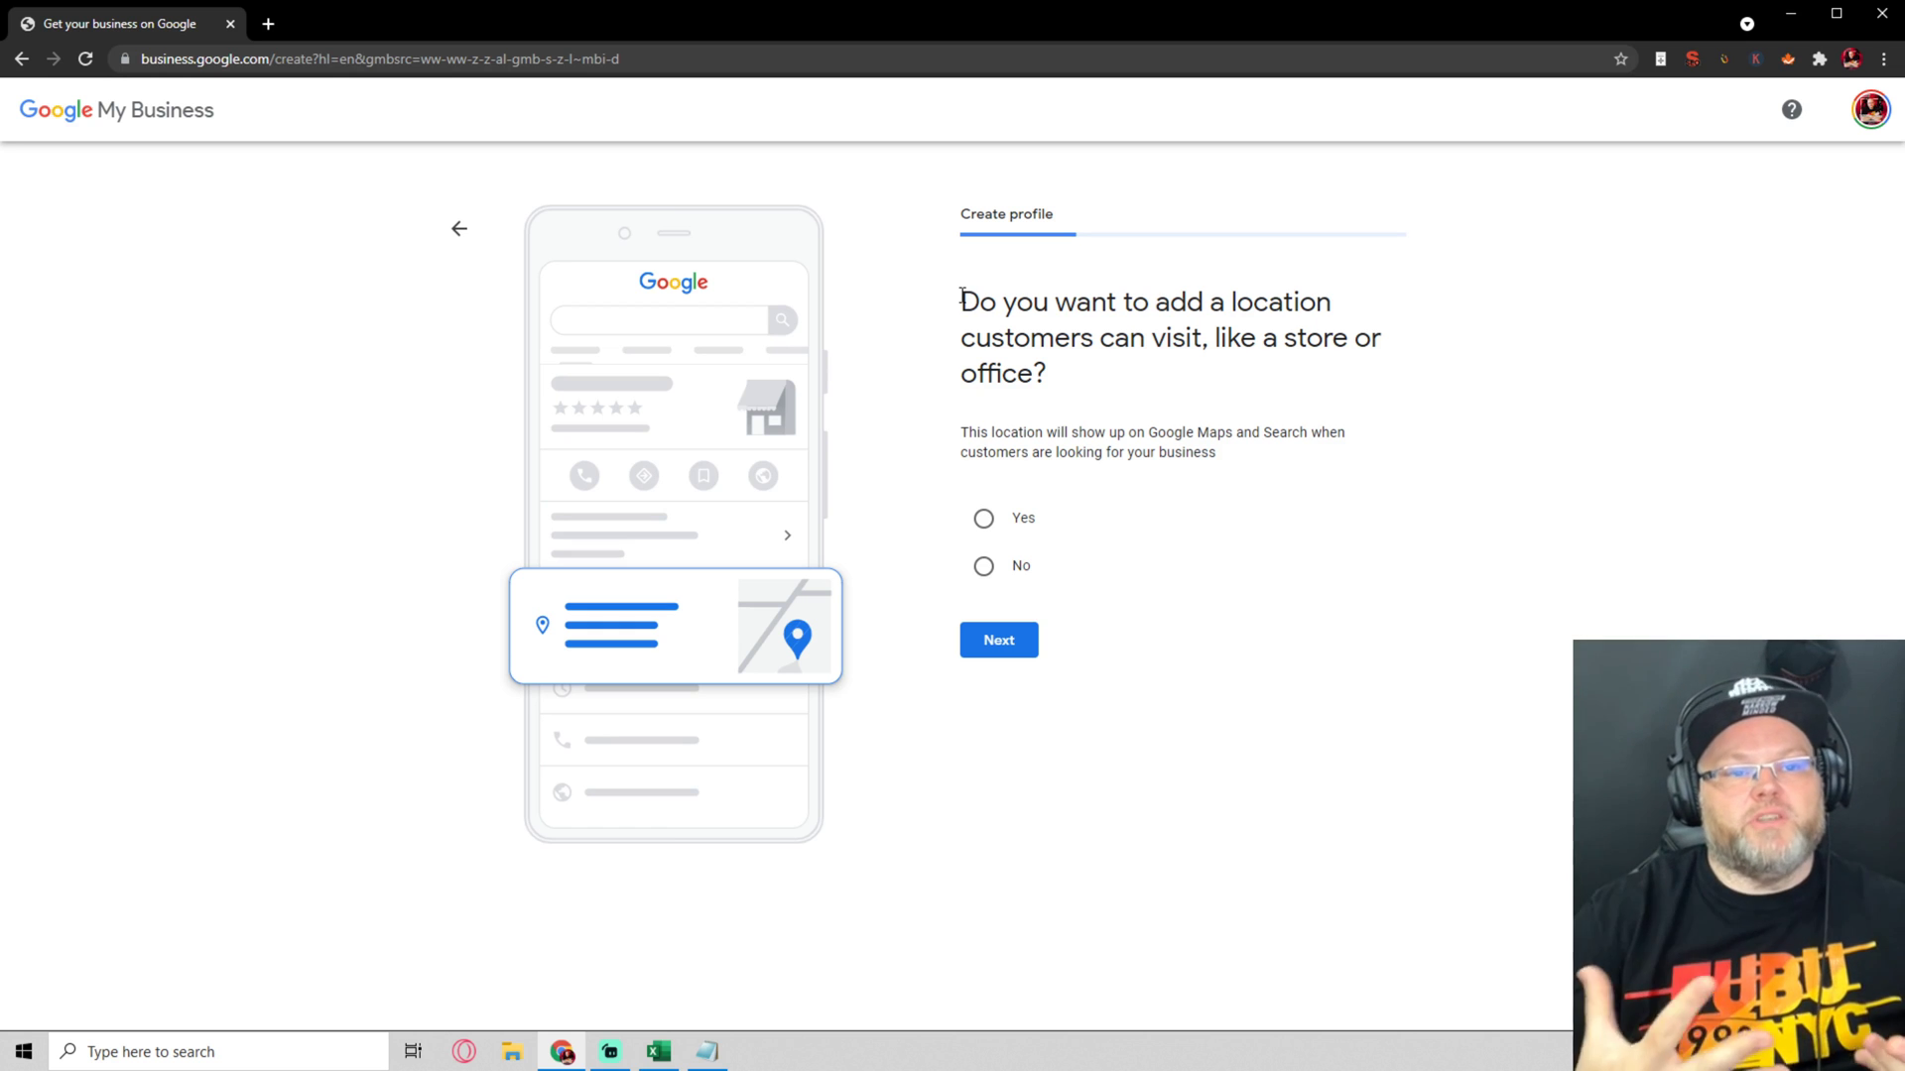
# Answer No to a customer-visitable location and skip adding service areas
pyautogui.click(983, 568)
pyautogui.click(1012, 641)
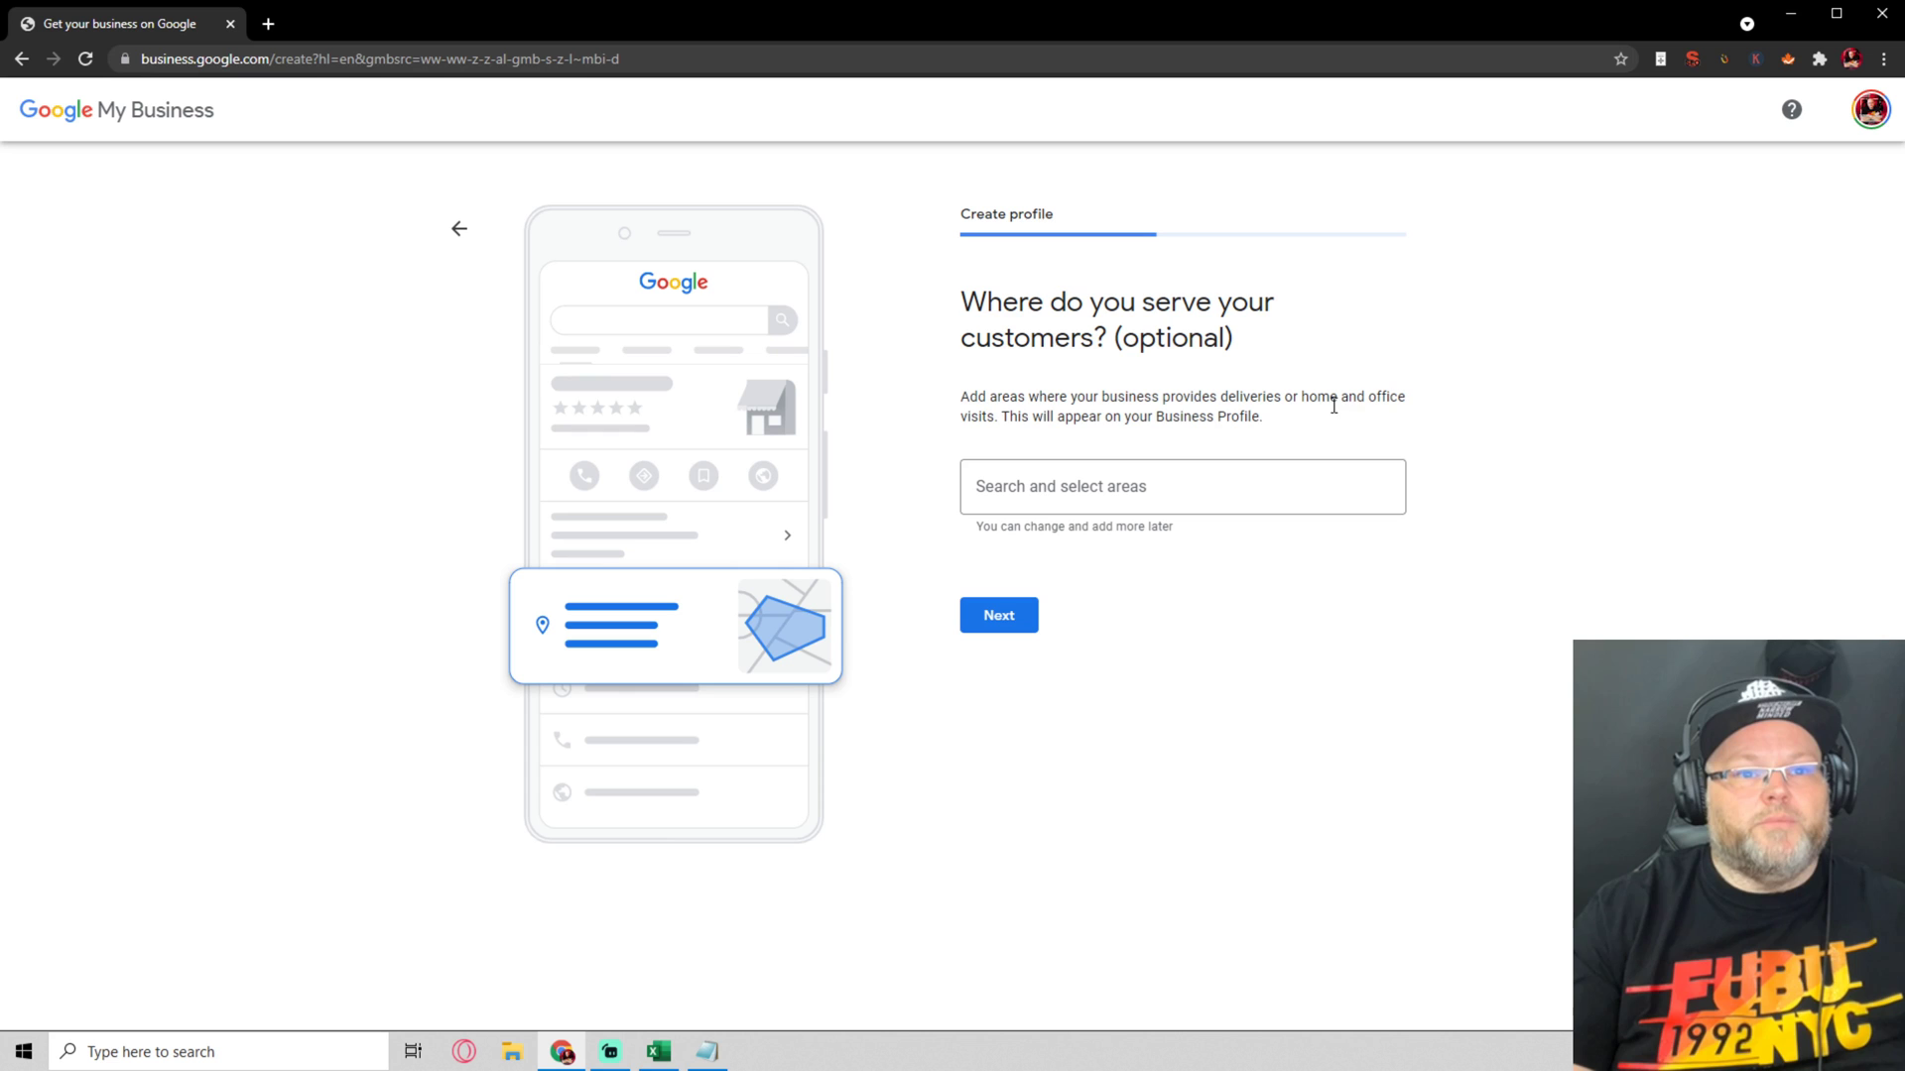
pyautogui.click(1016, 616)
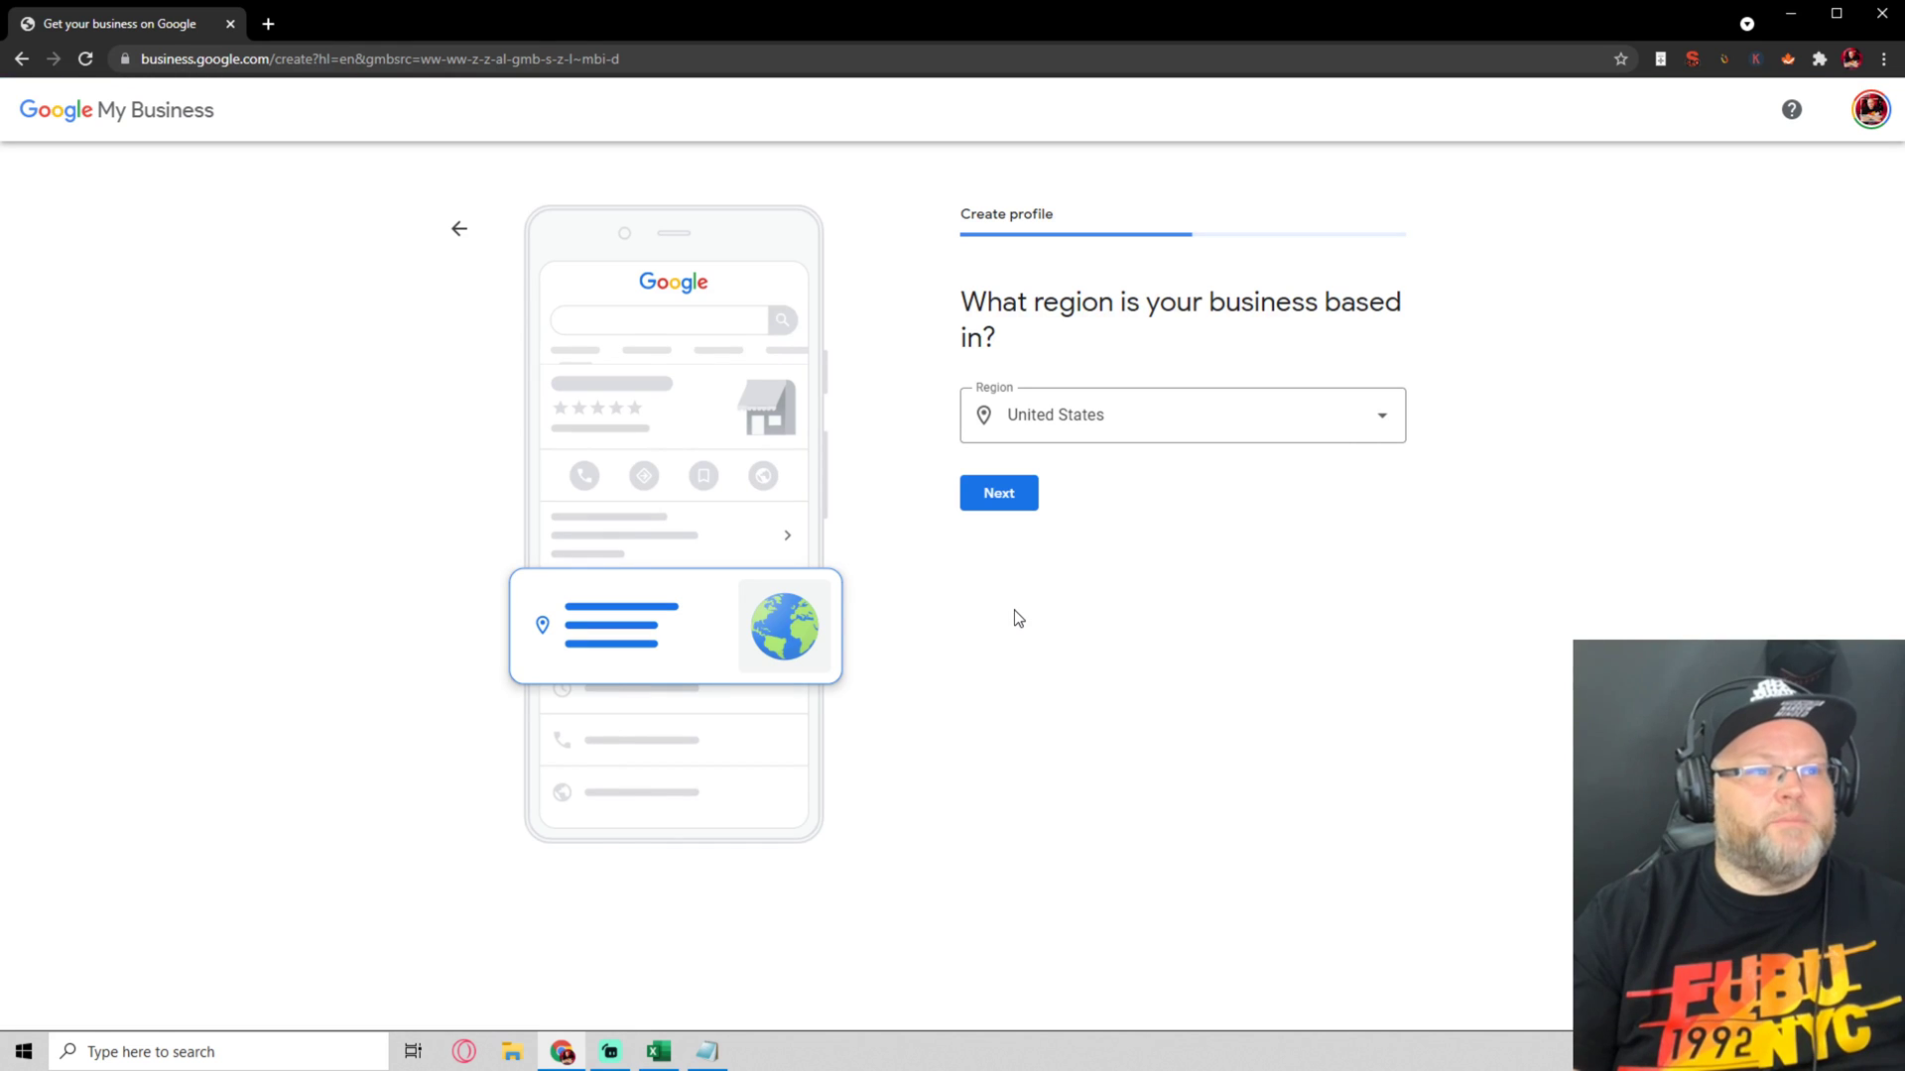
pyautogui.click(1000, 496)
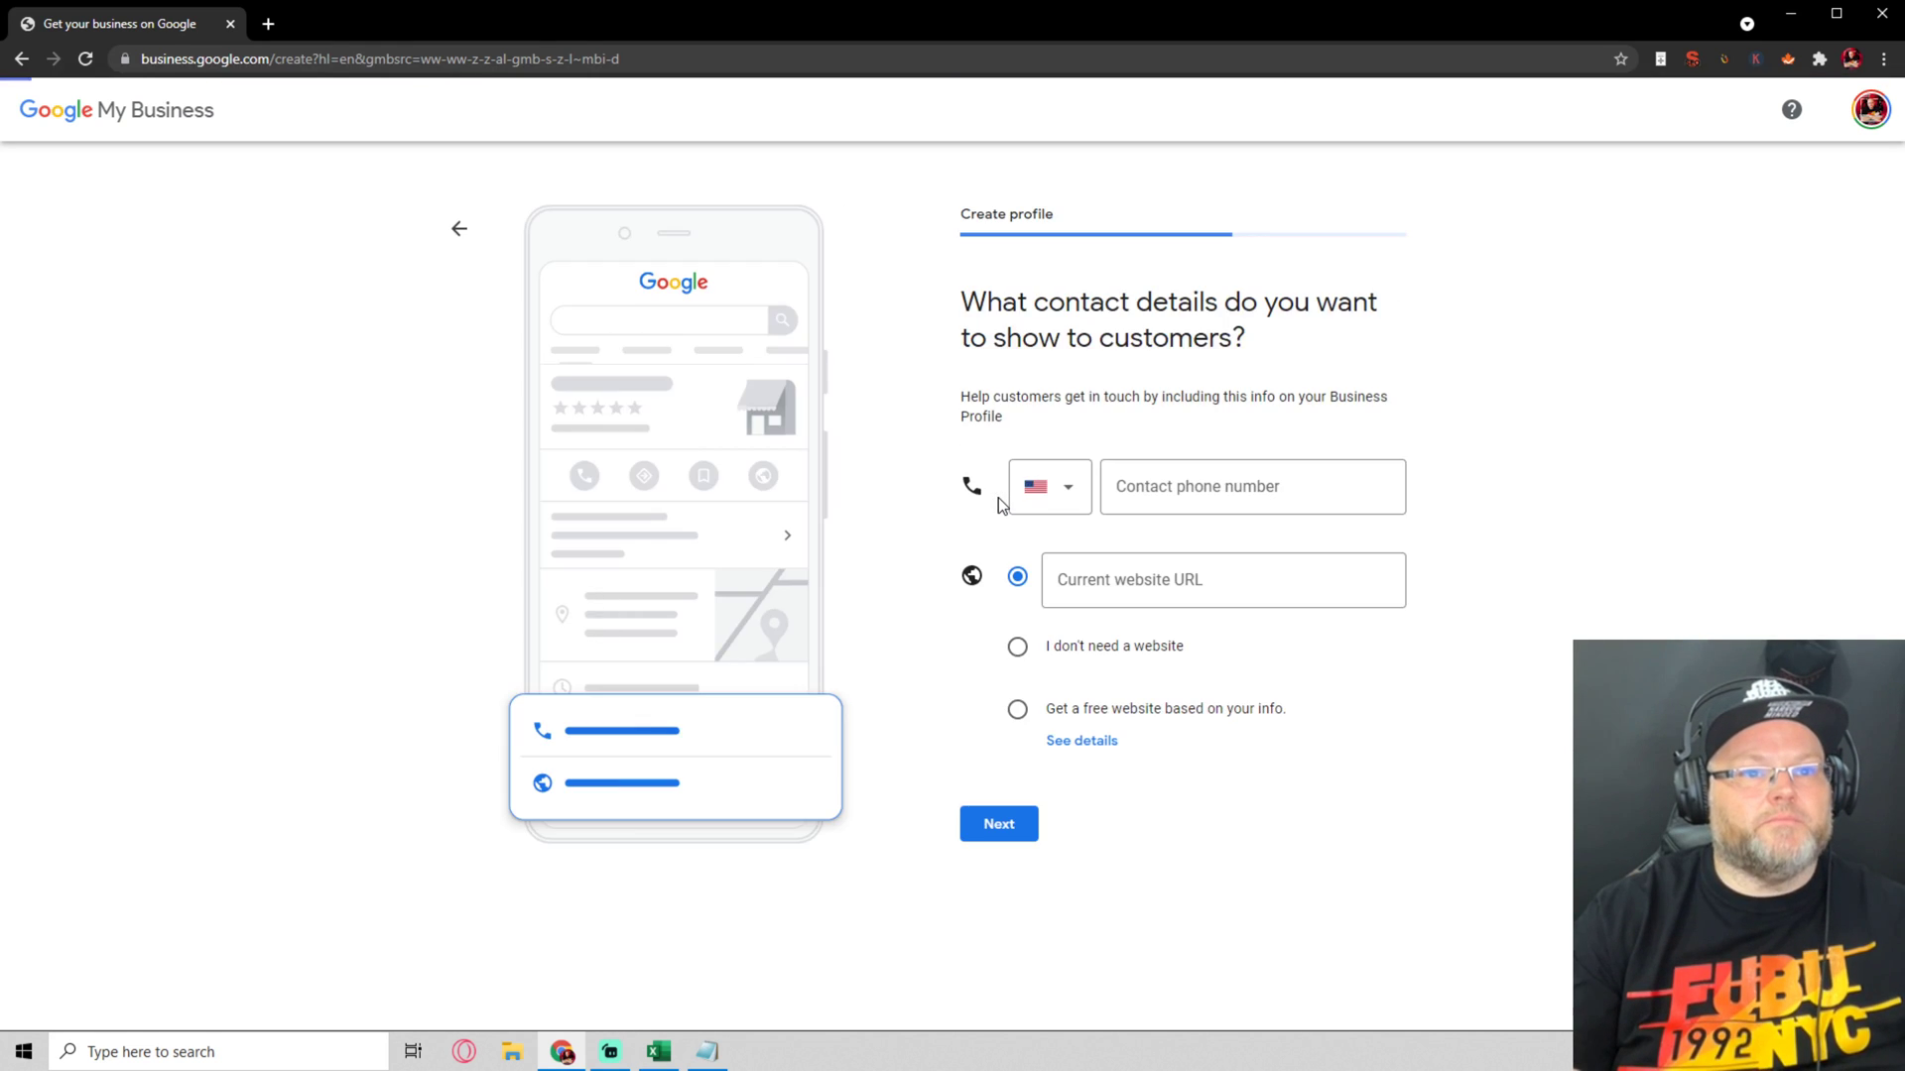
pyautogui.click(1157, 486)
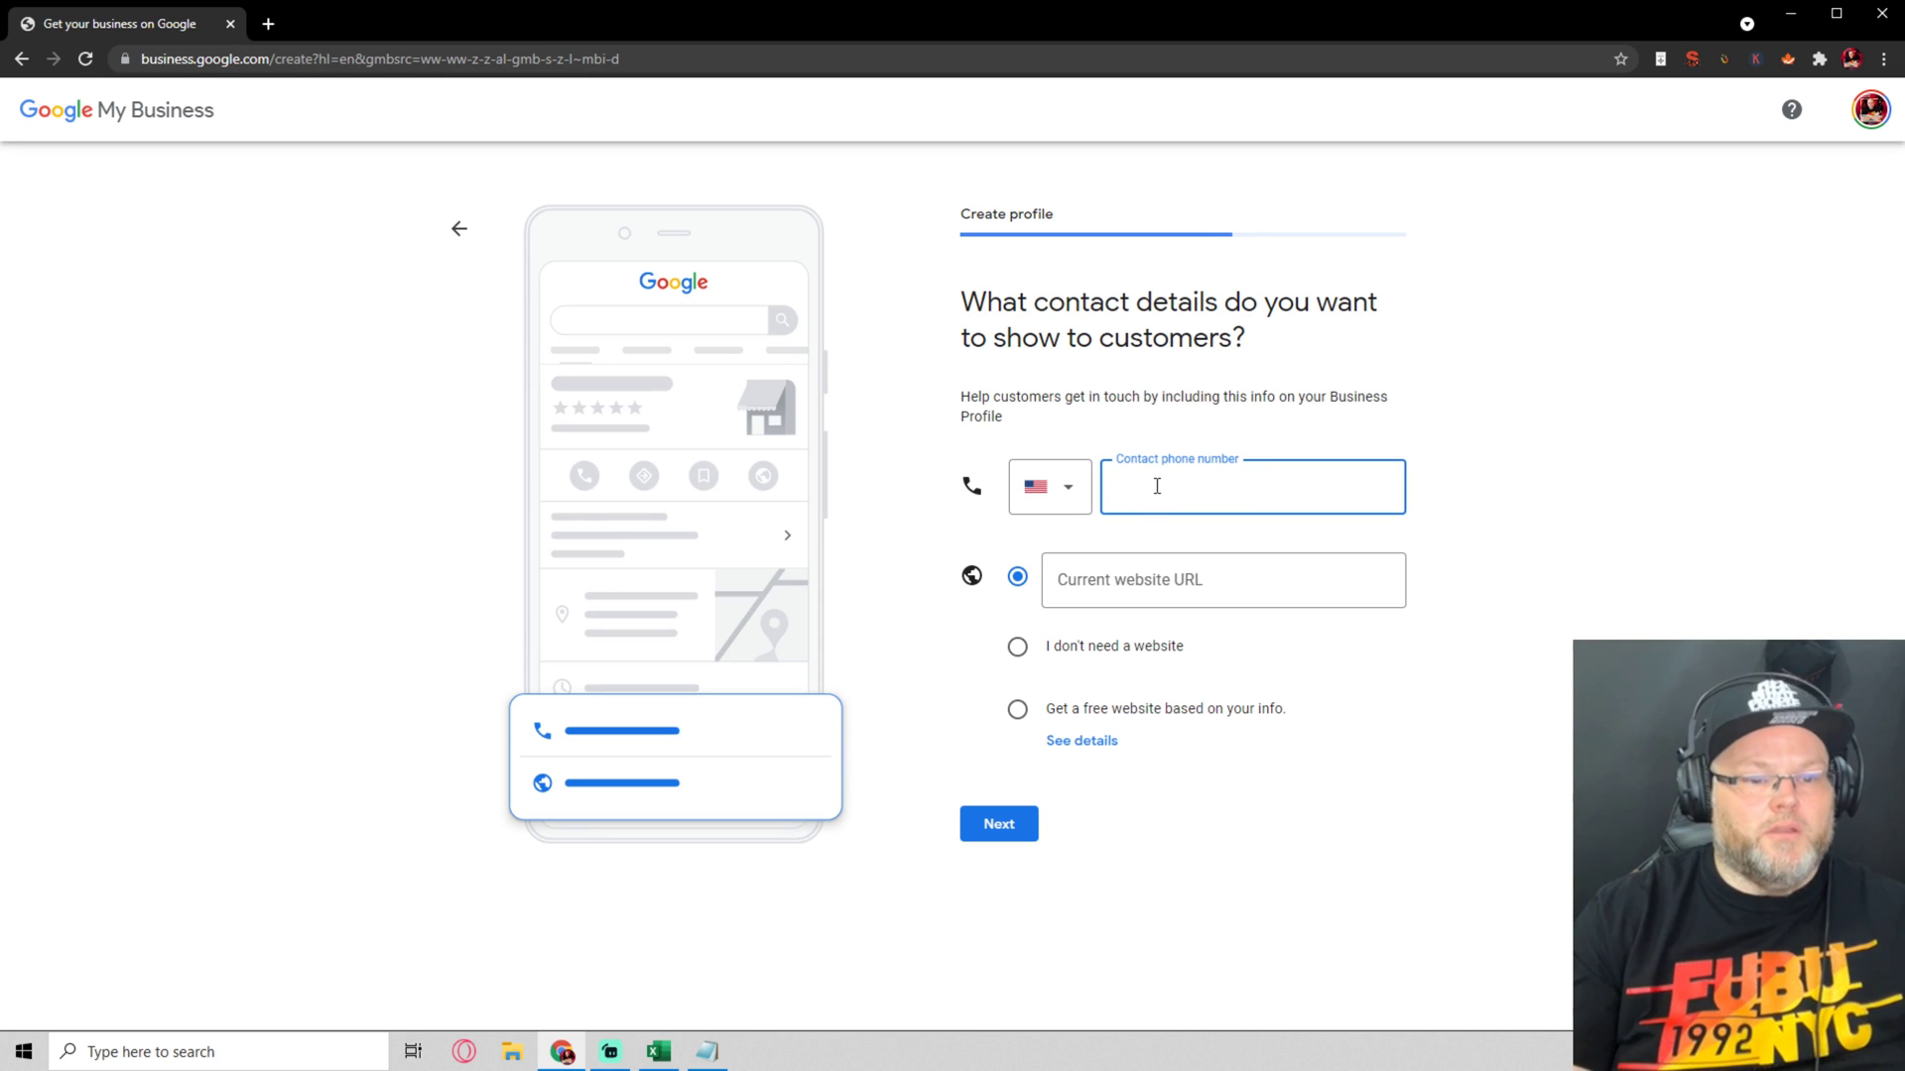
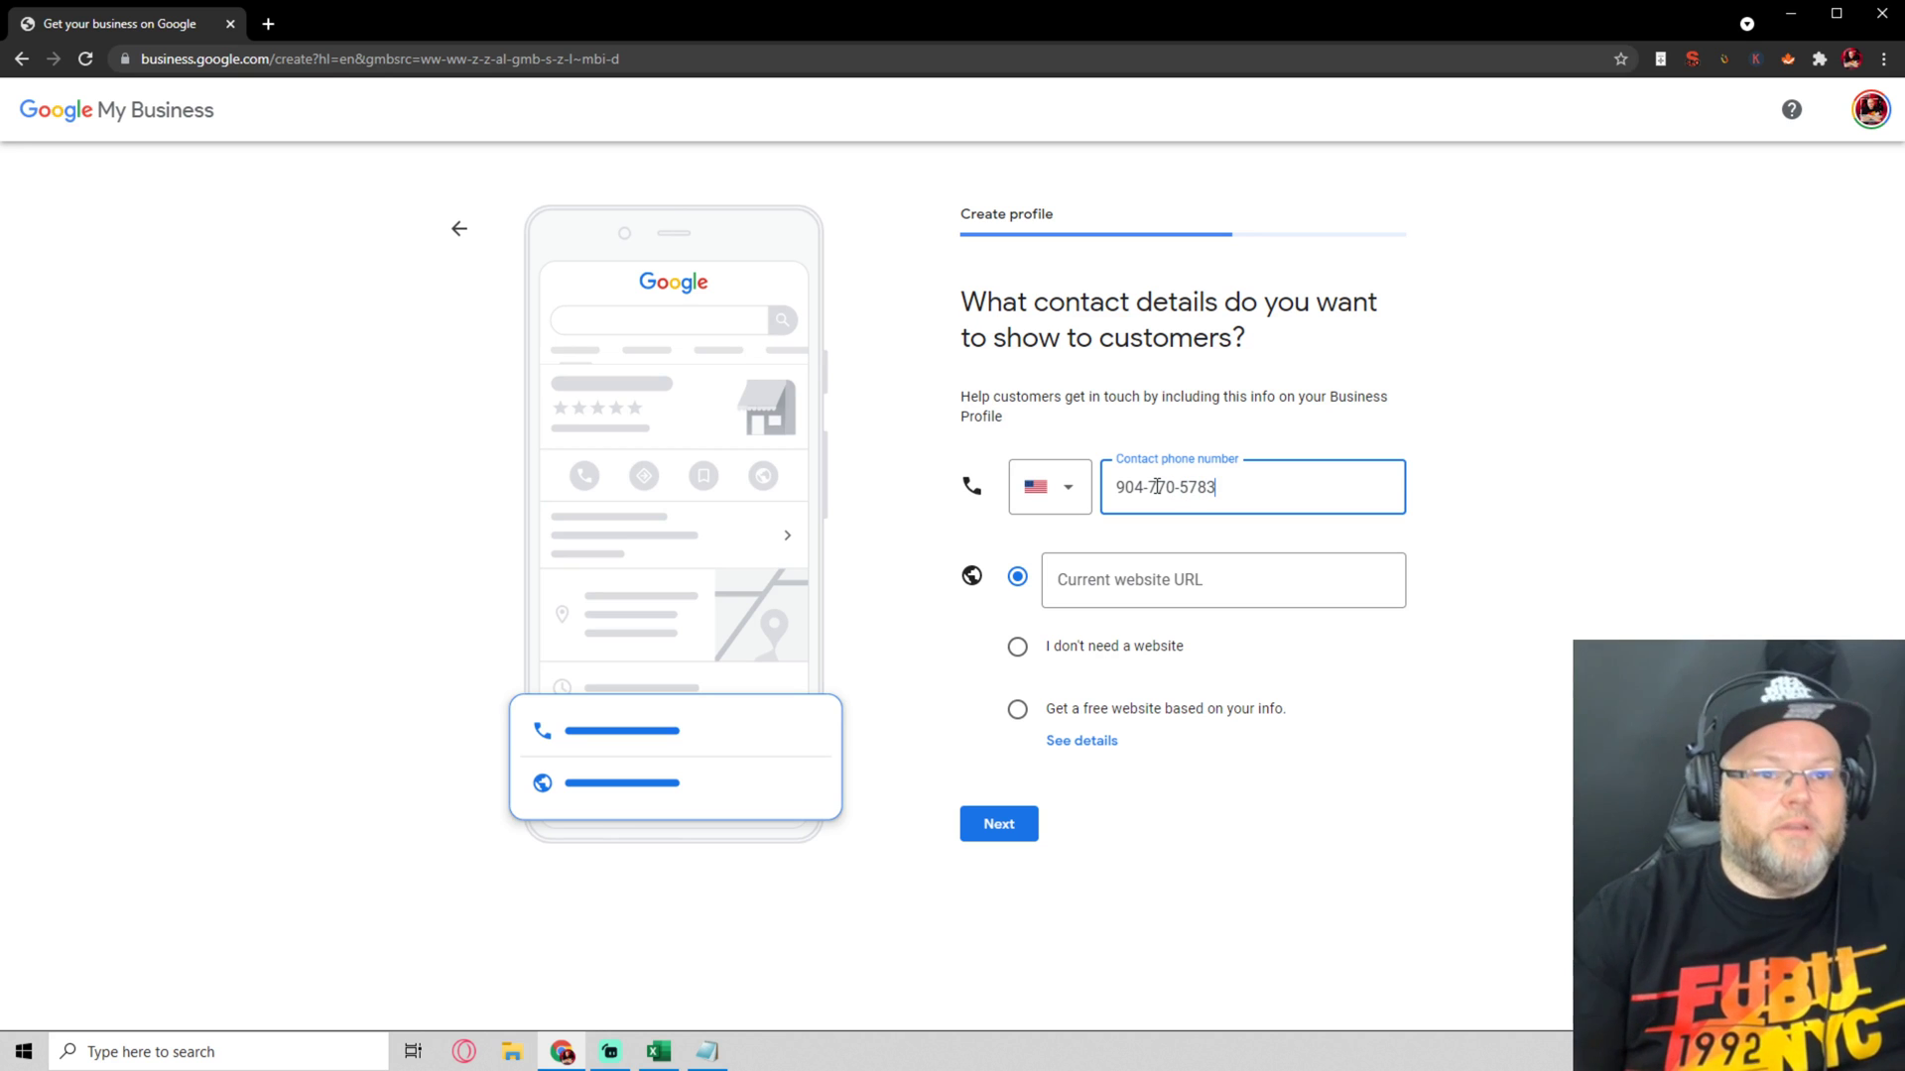
pyautogui.click(1151, 557)
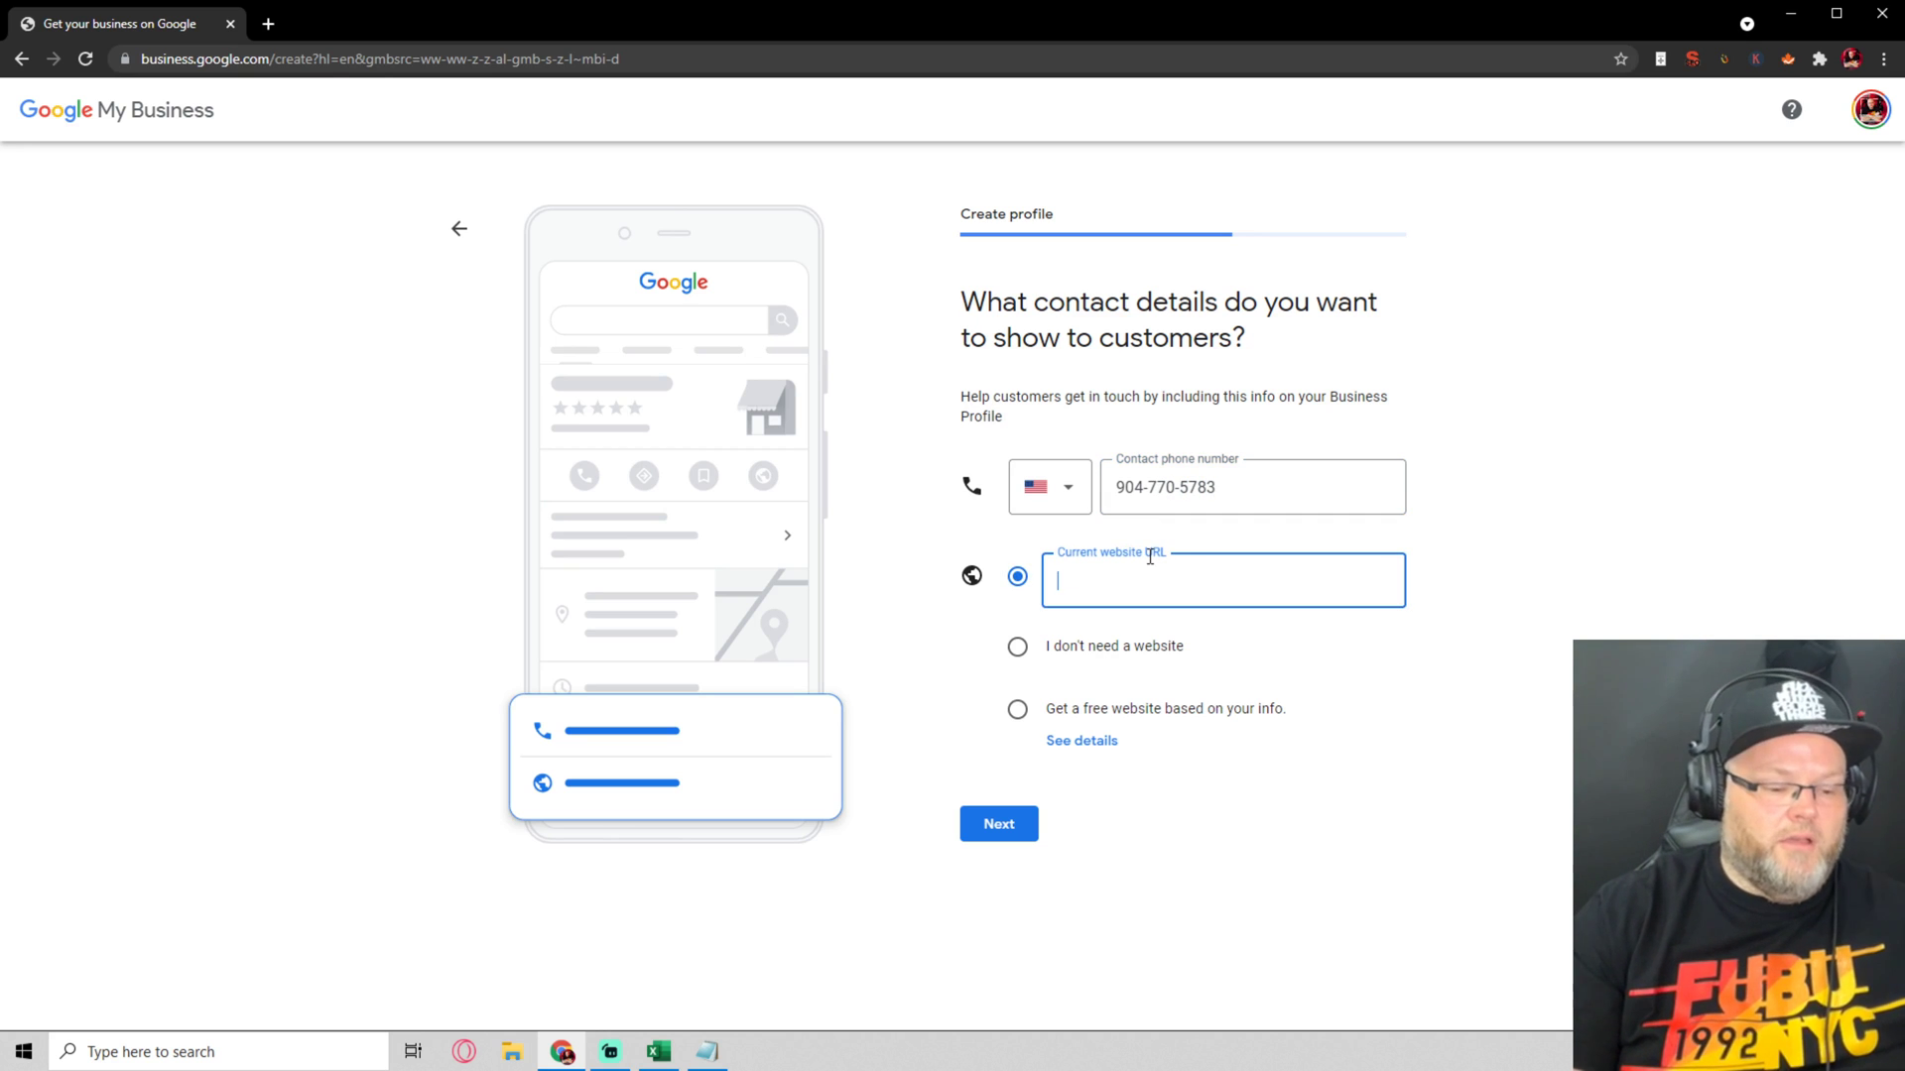
pyautogui.write('www.rankfortress.com')
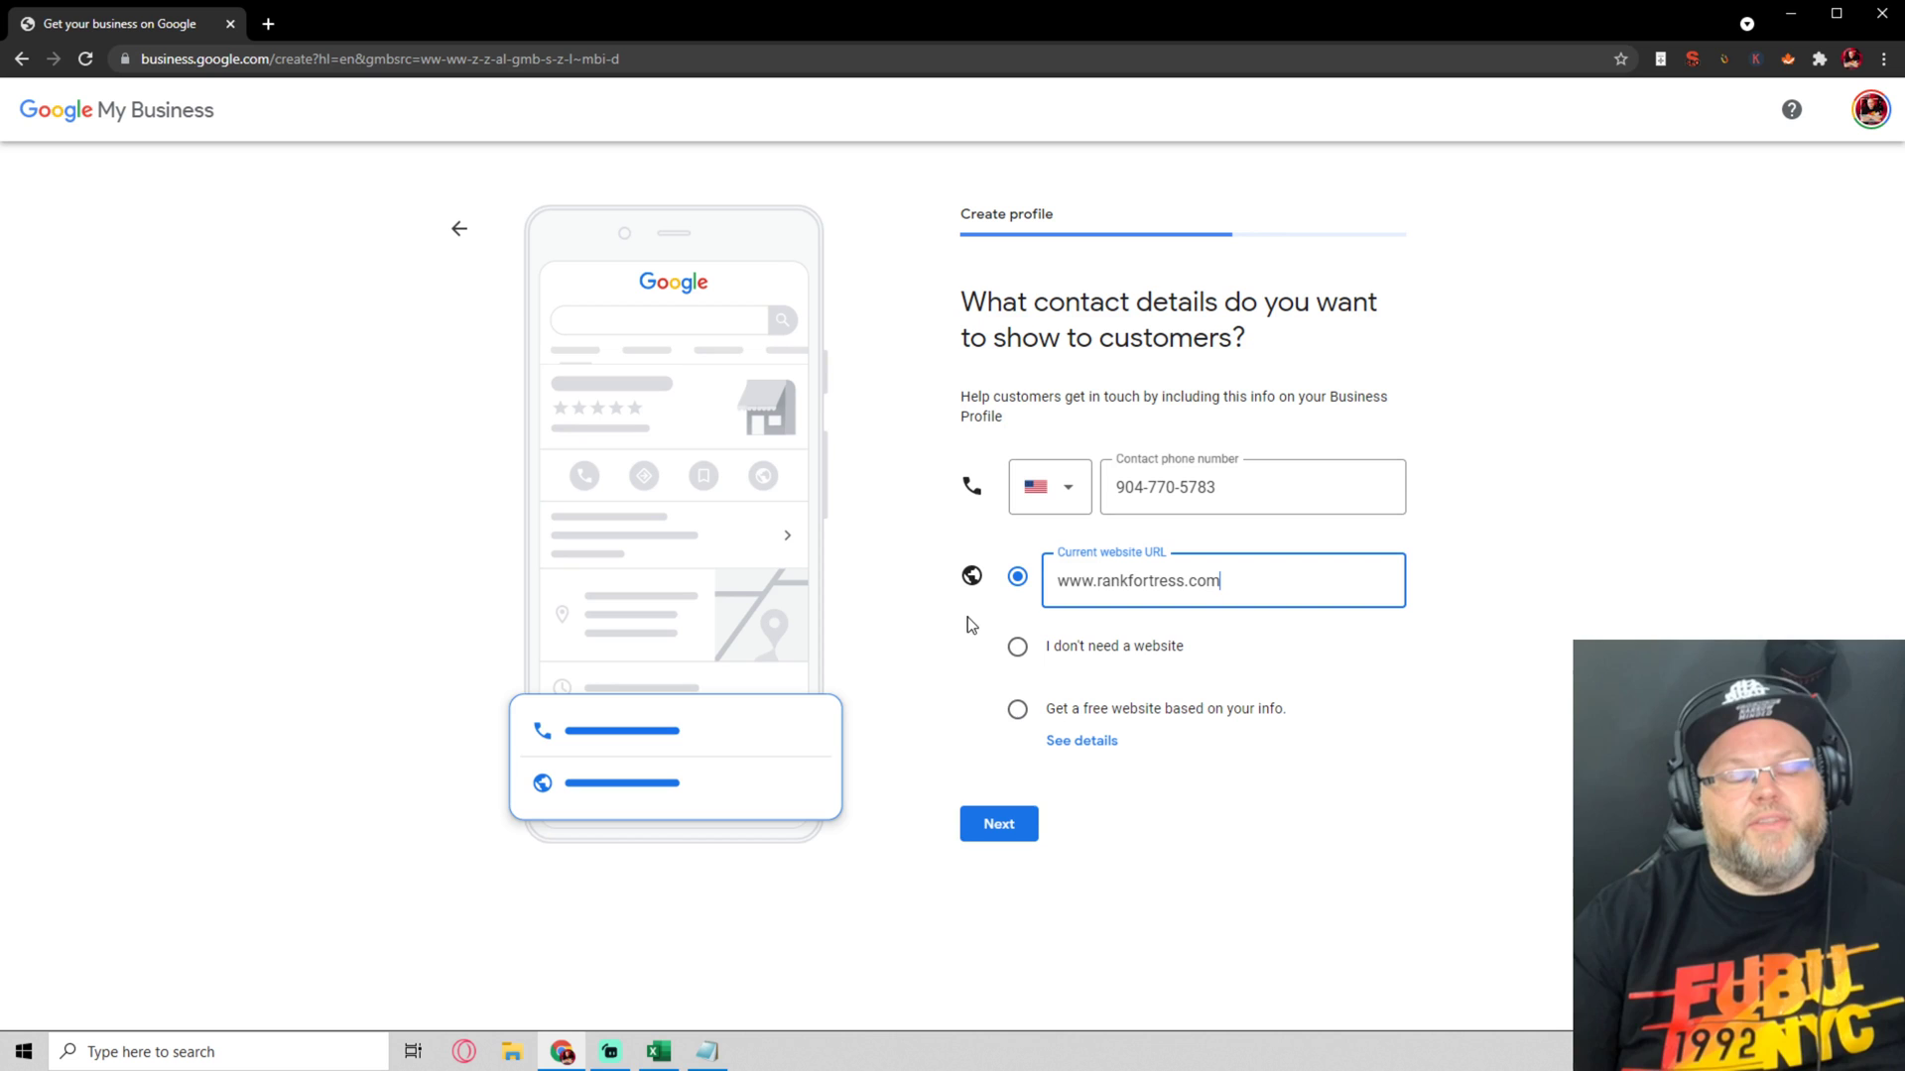
pyautogui.click(1002, 822)
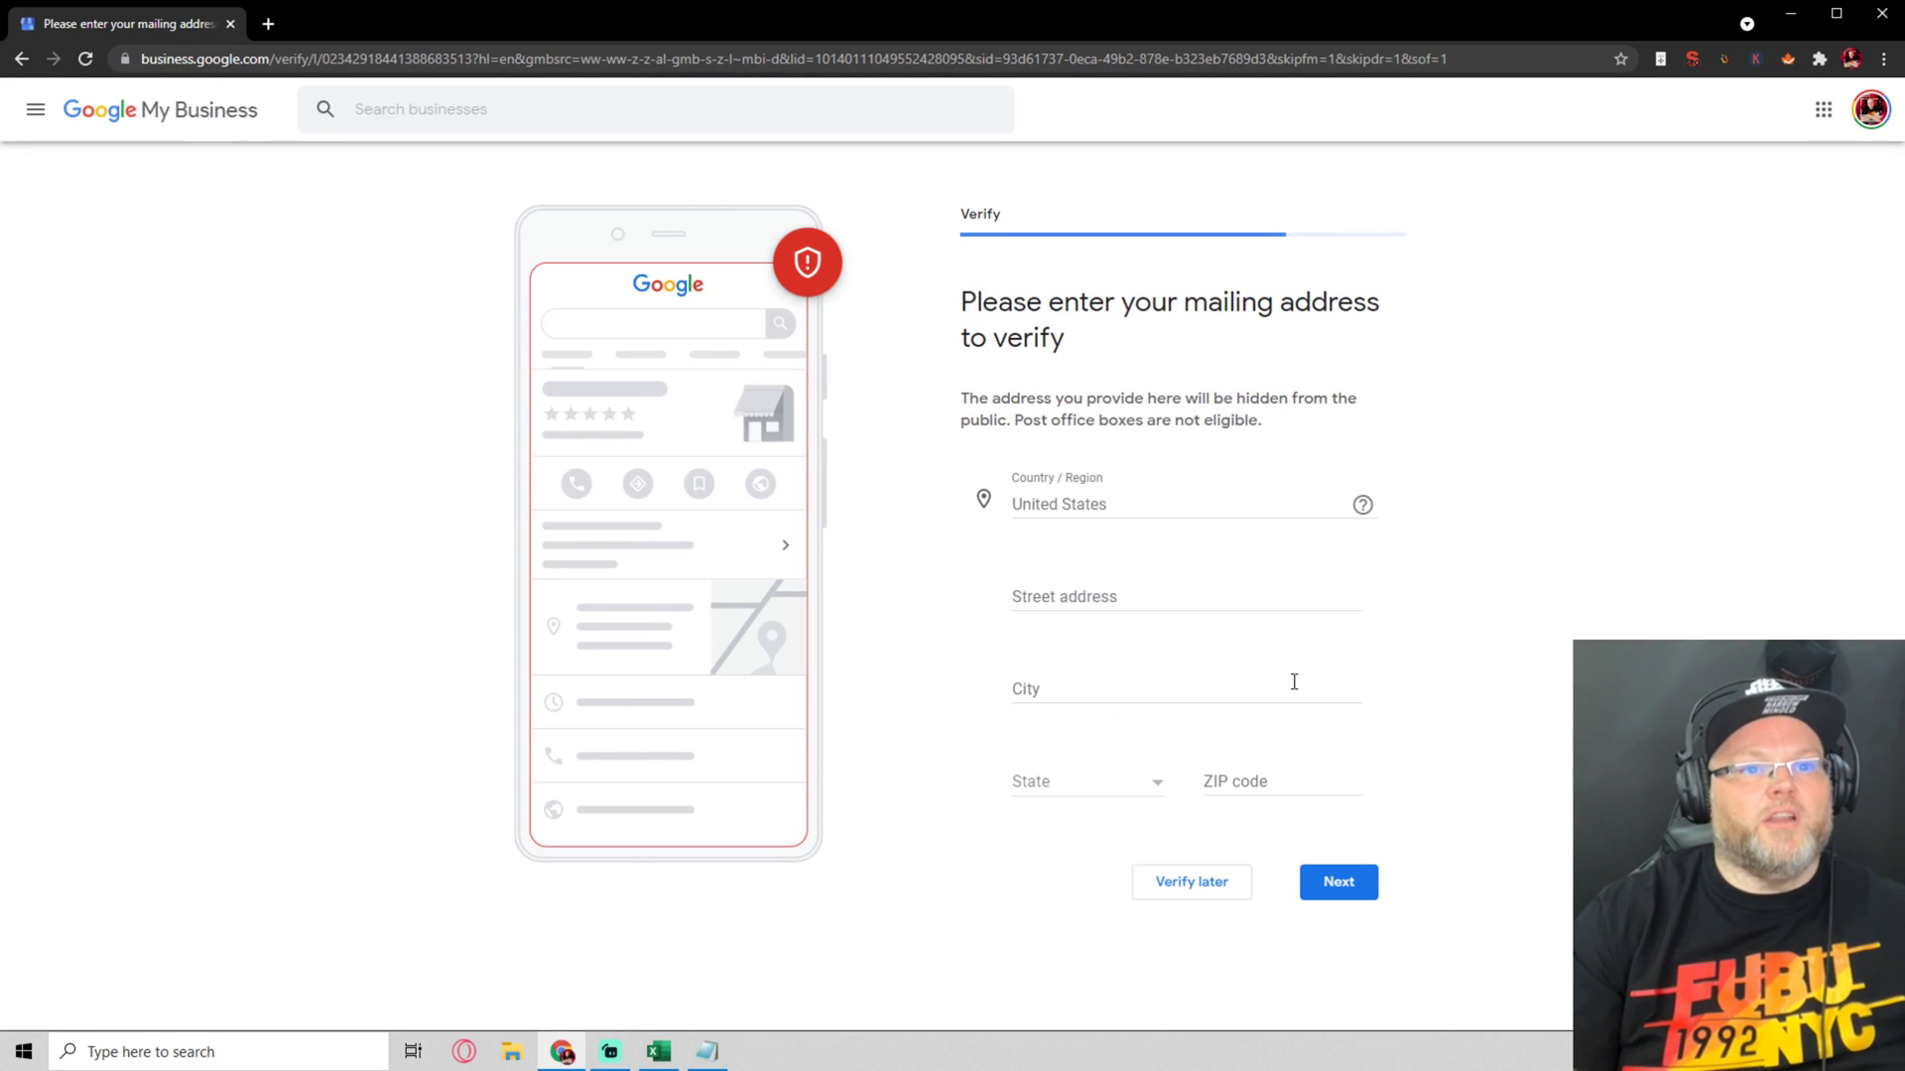
# Autofill the saved street address and ZIP, set the state to Florida, and submit
pyautogui.click(1085, 601)
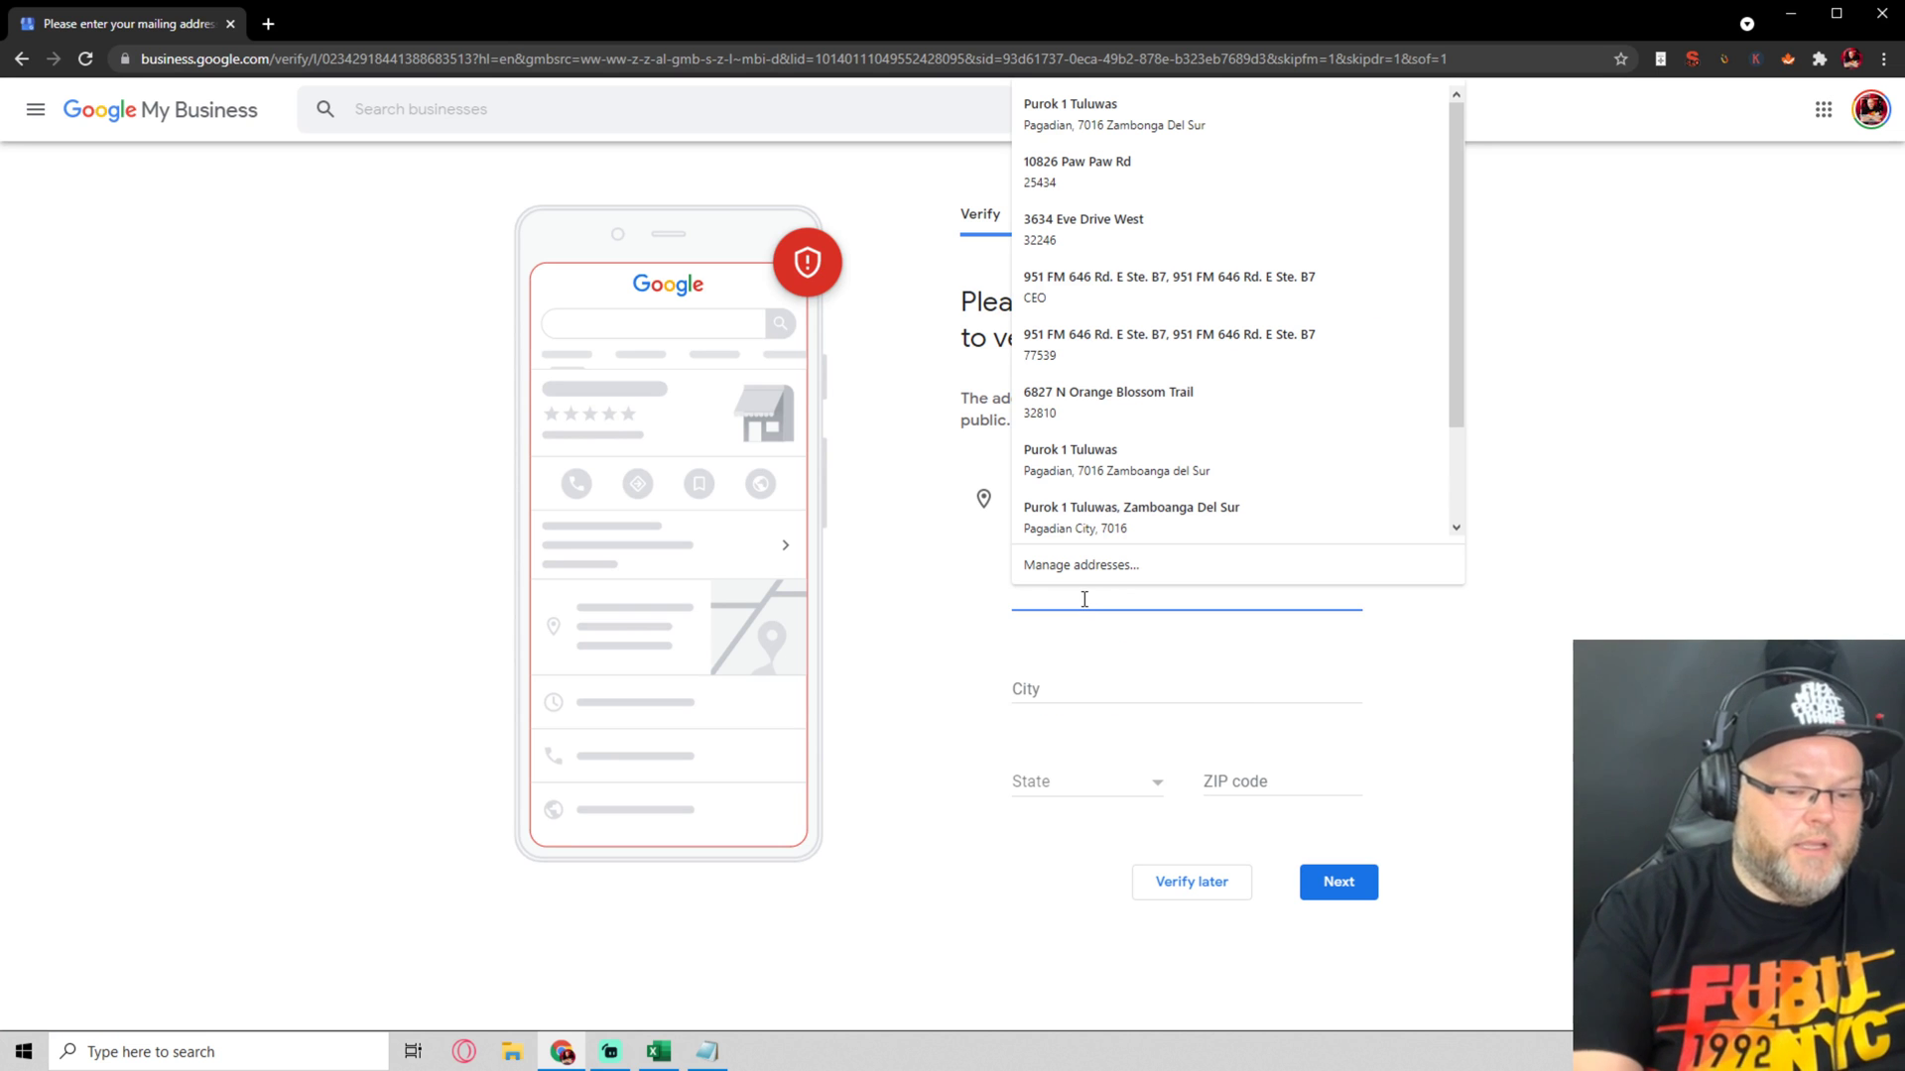
pyautogui.write('3634')
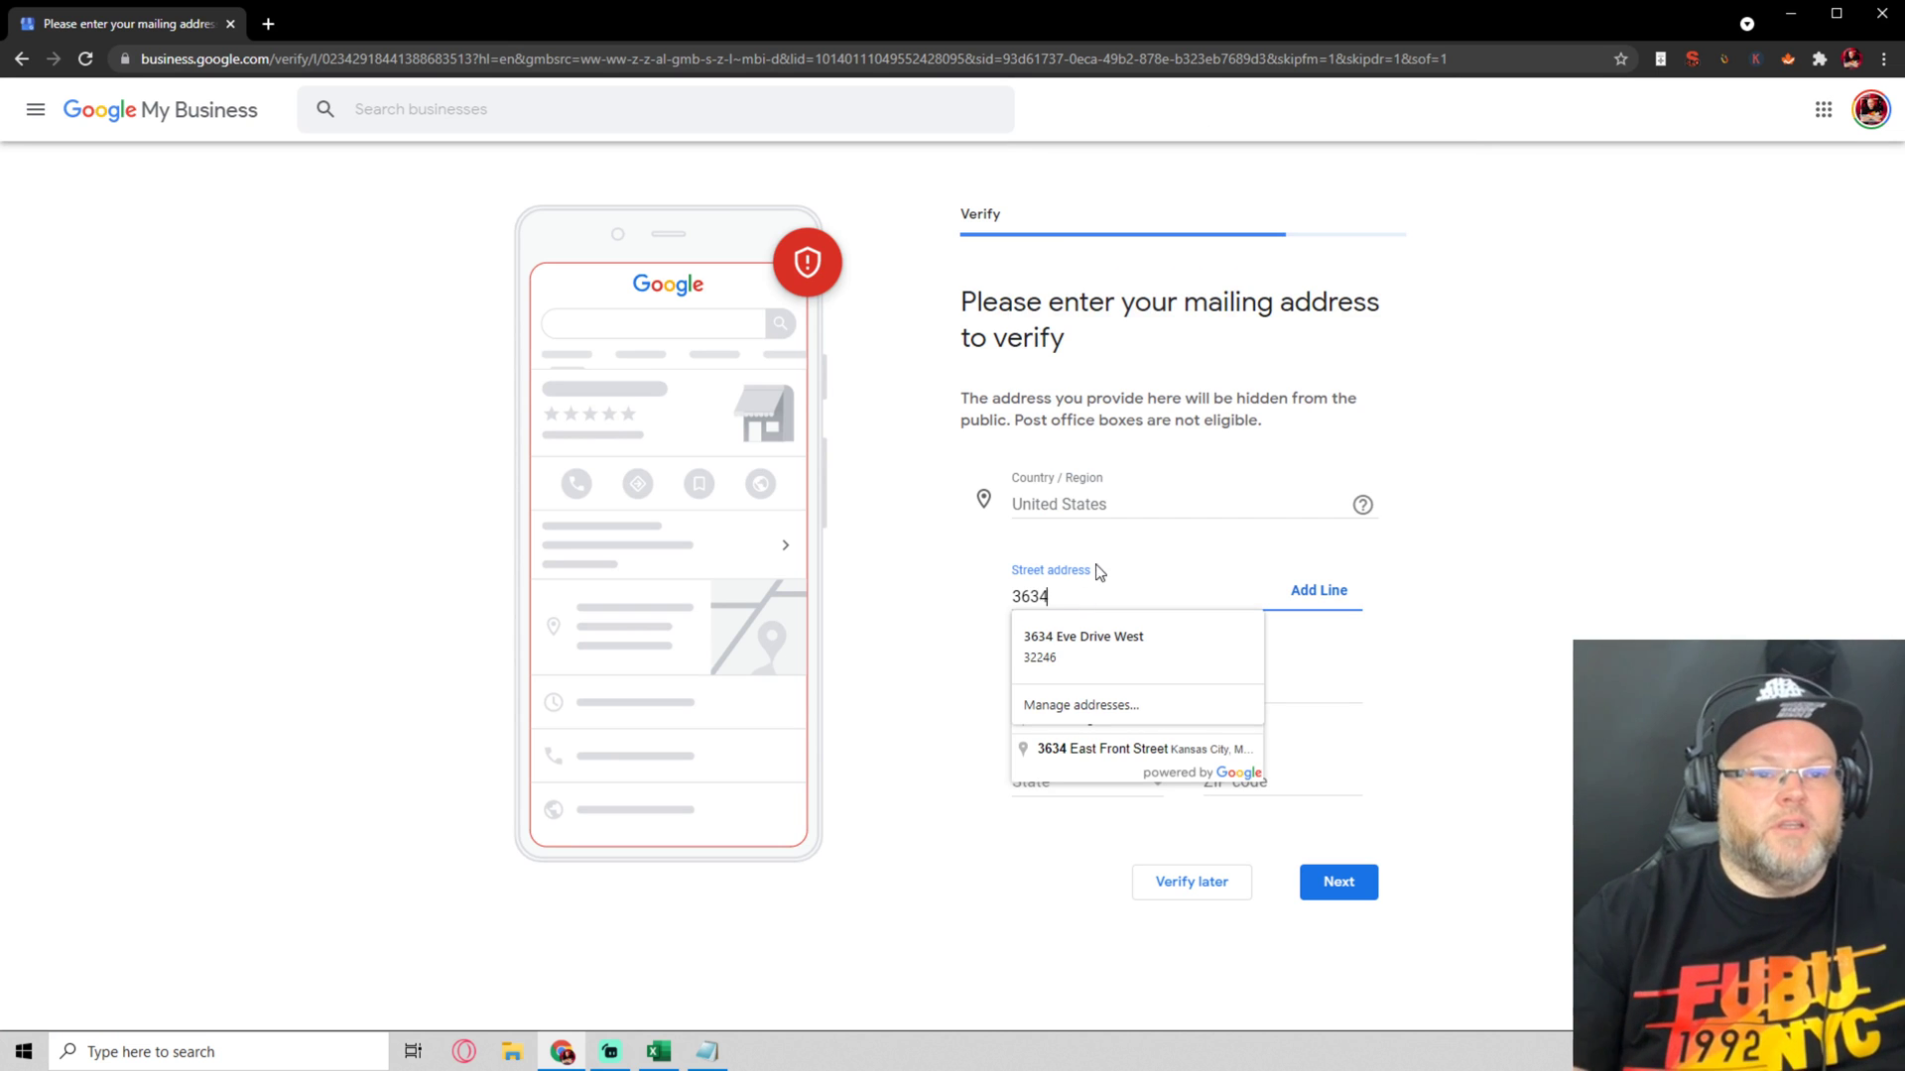
pyautogui.click(1110, 633)
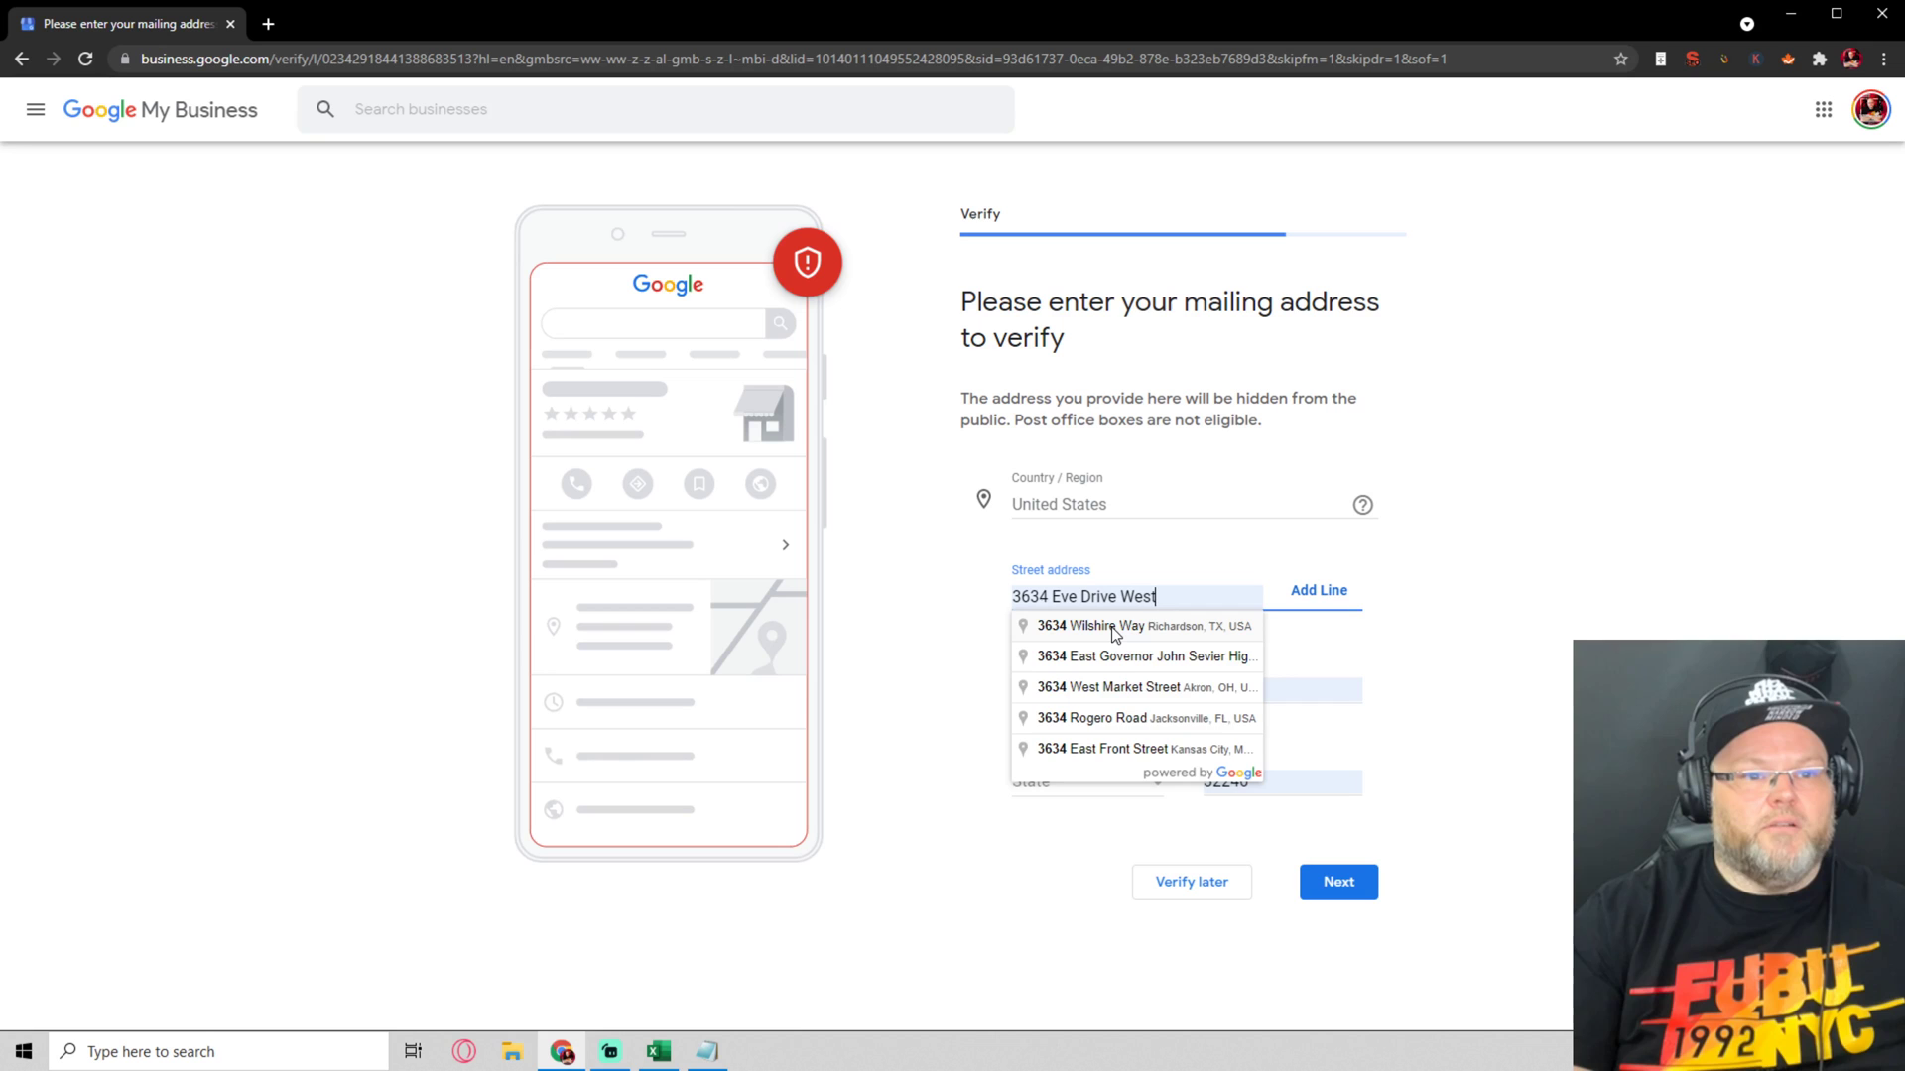
pyautogui.press('Tab')
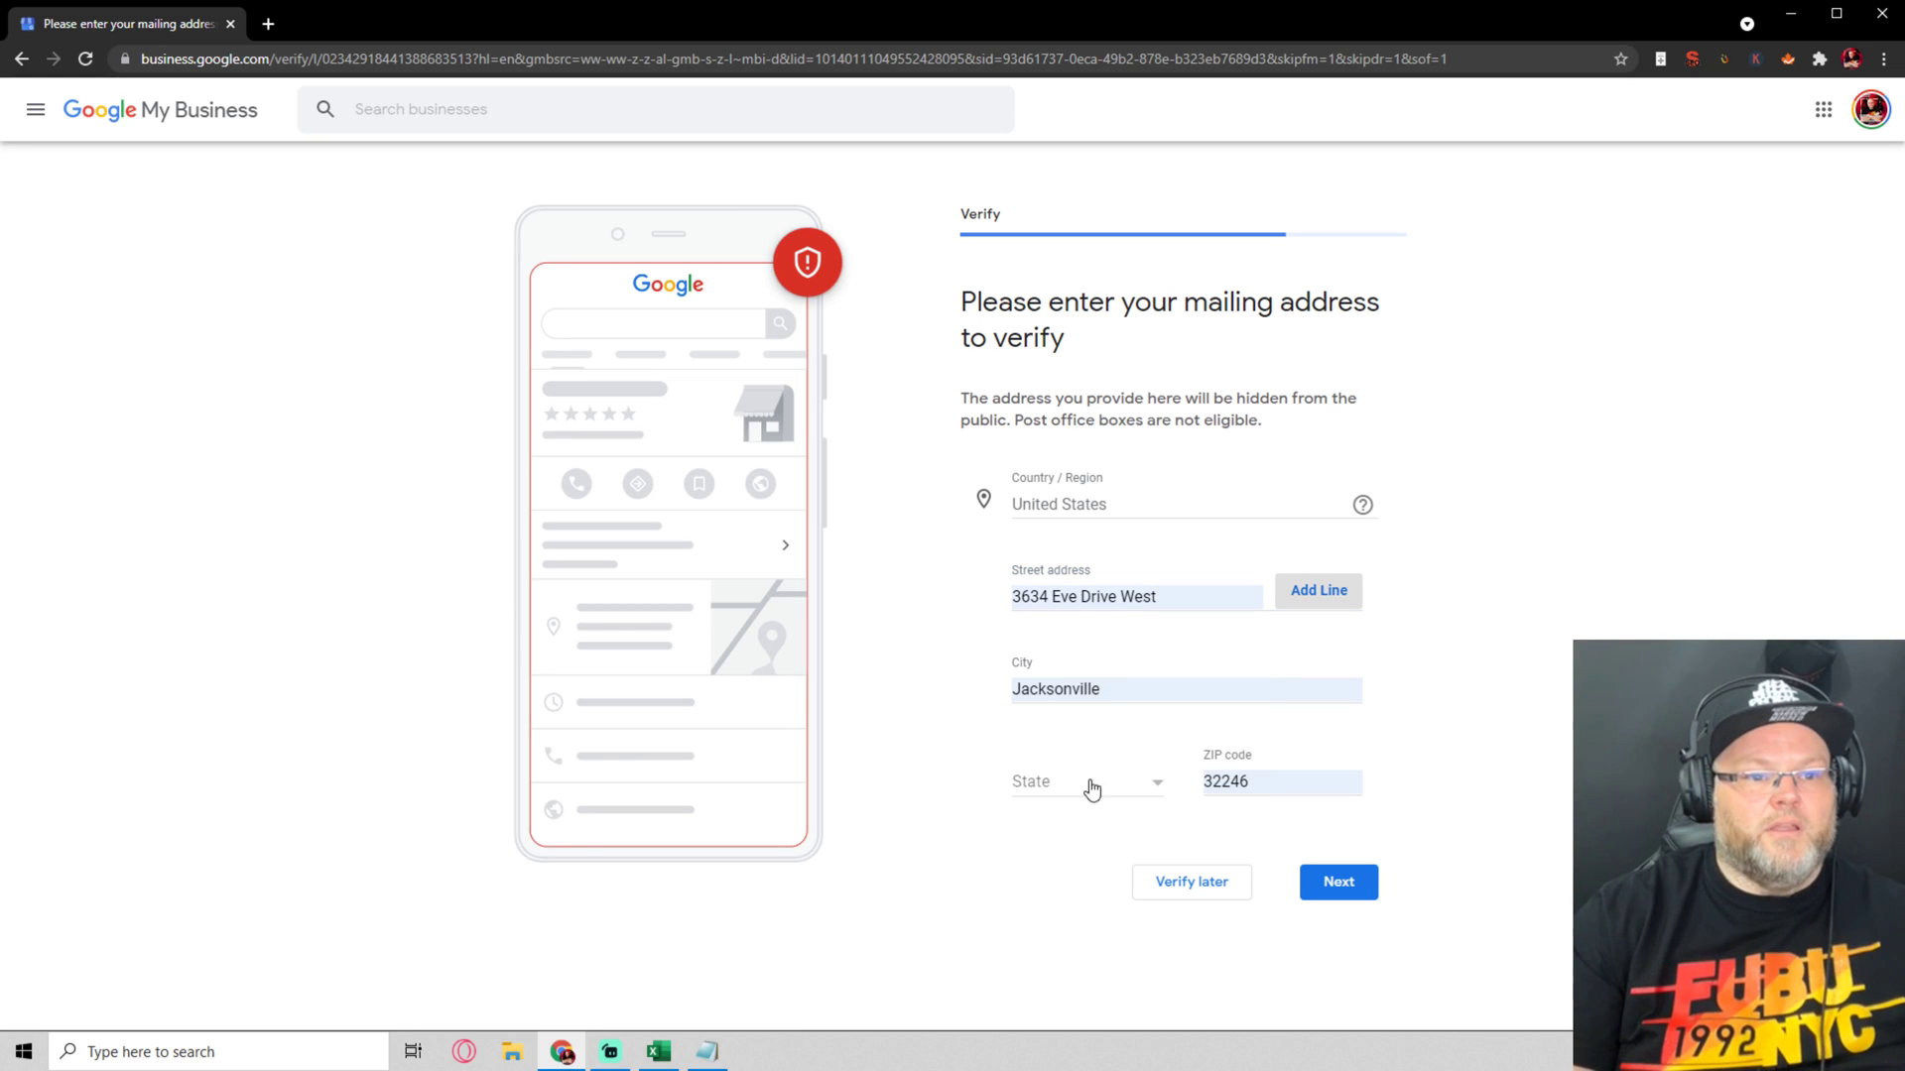
pyautogui.click(1086, 789)
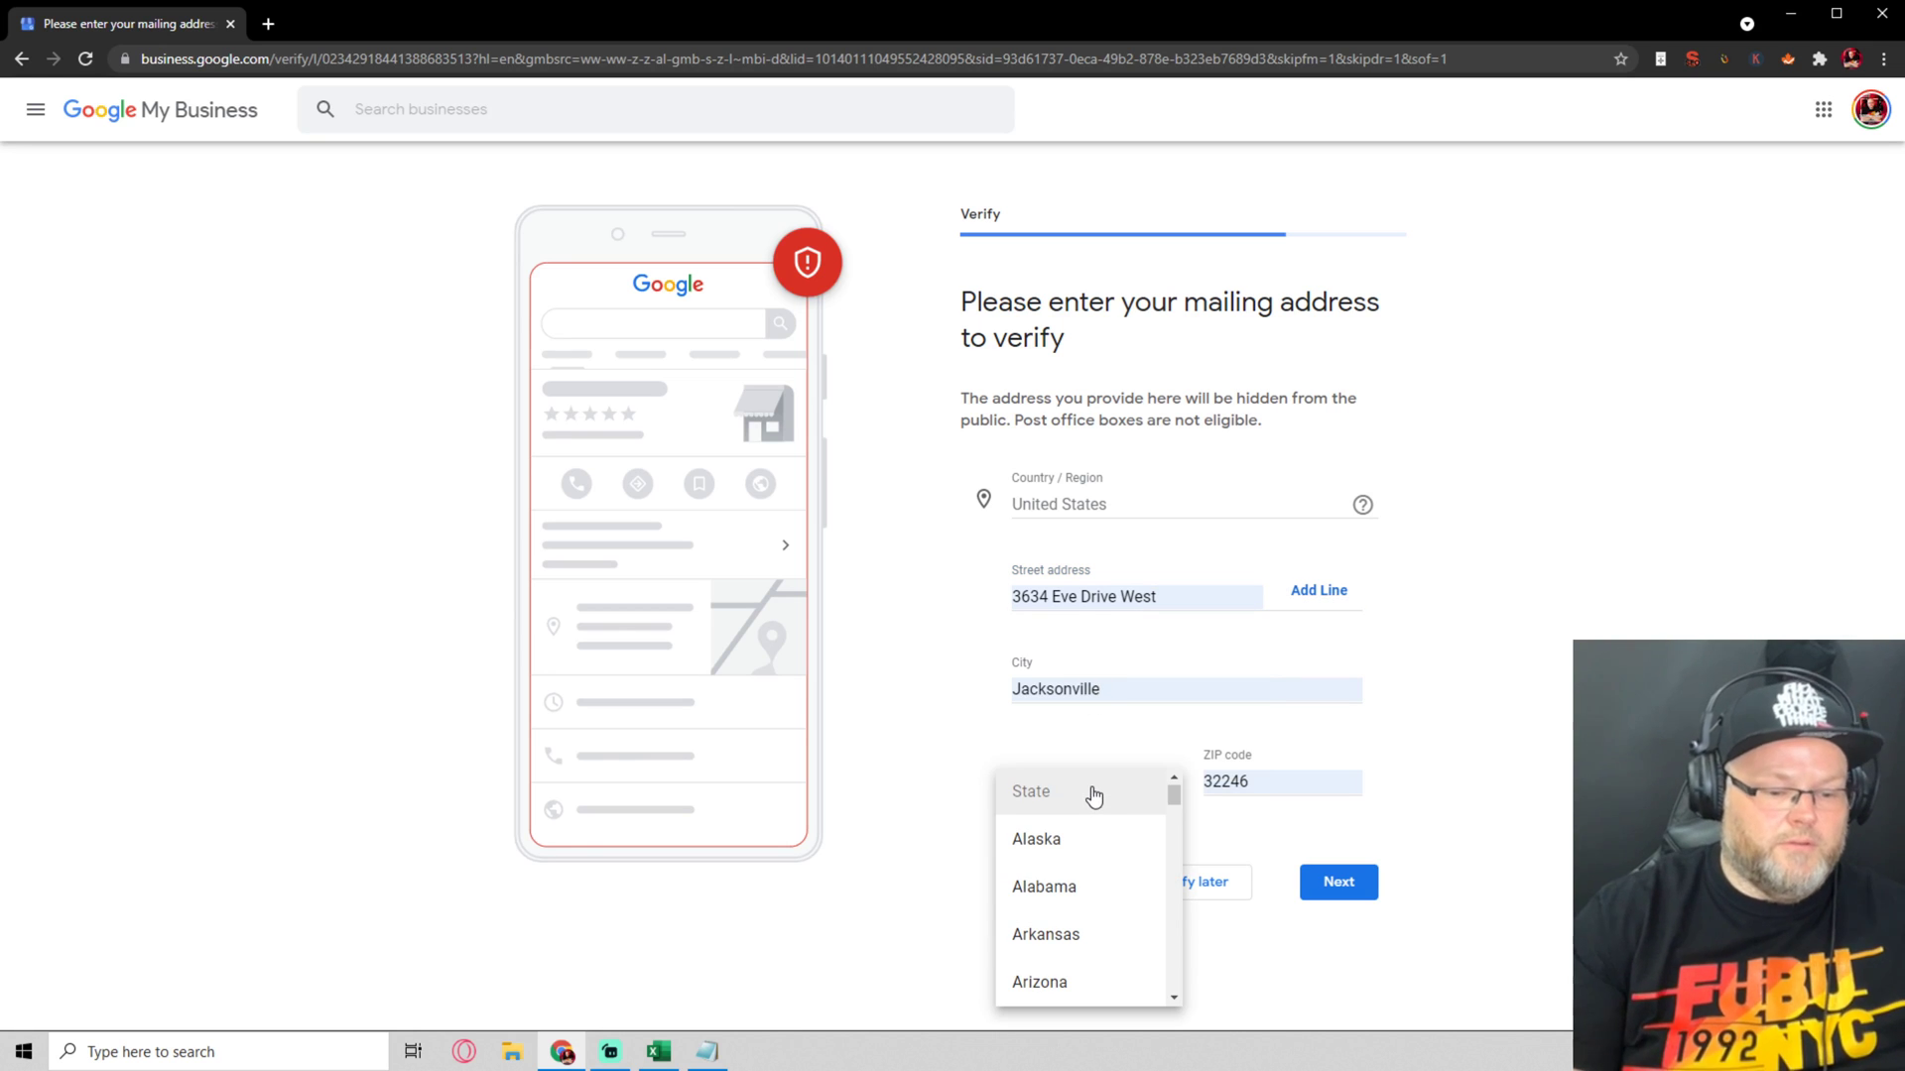
pyautogui.scroll(-4, 1093, 794)
pyautogui.click(1075, 897)
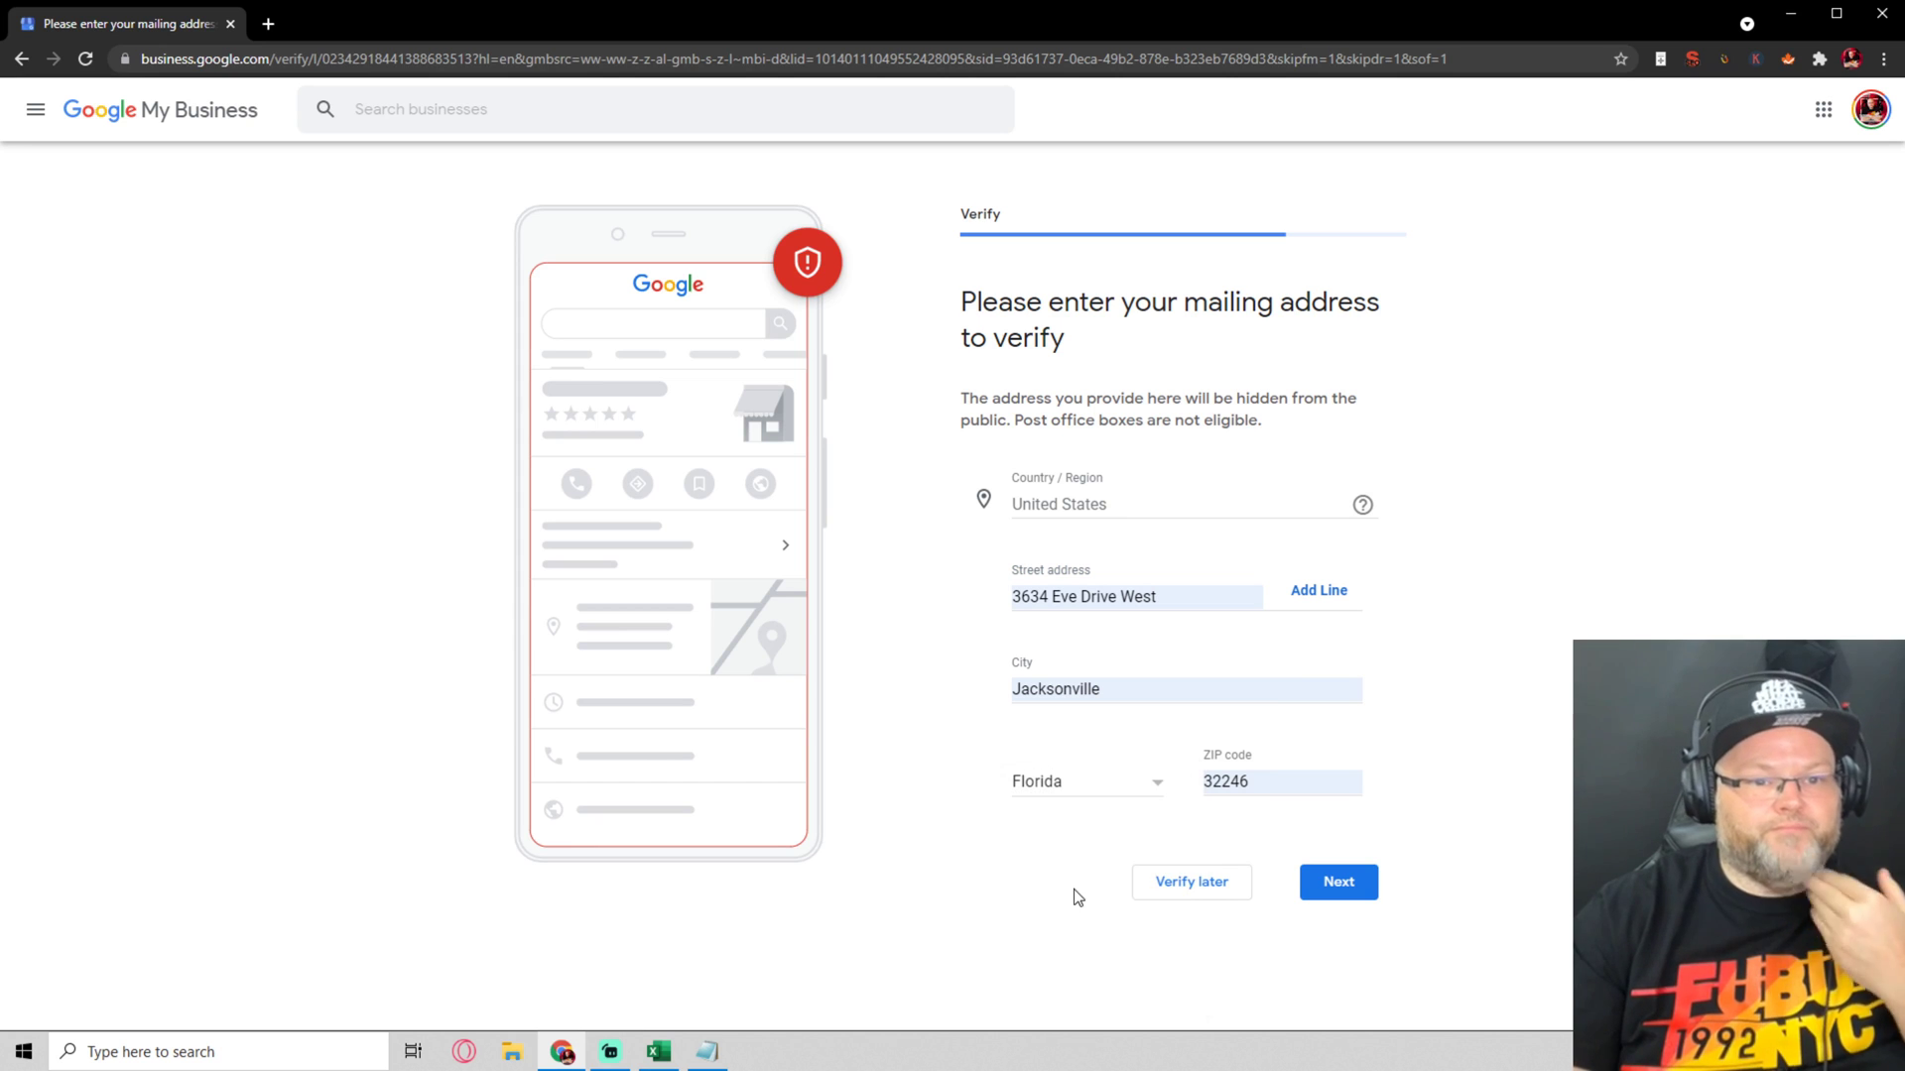
pyautogui.click(1334, 882)
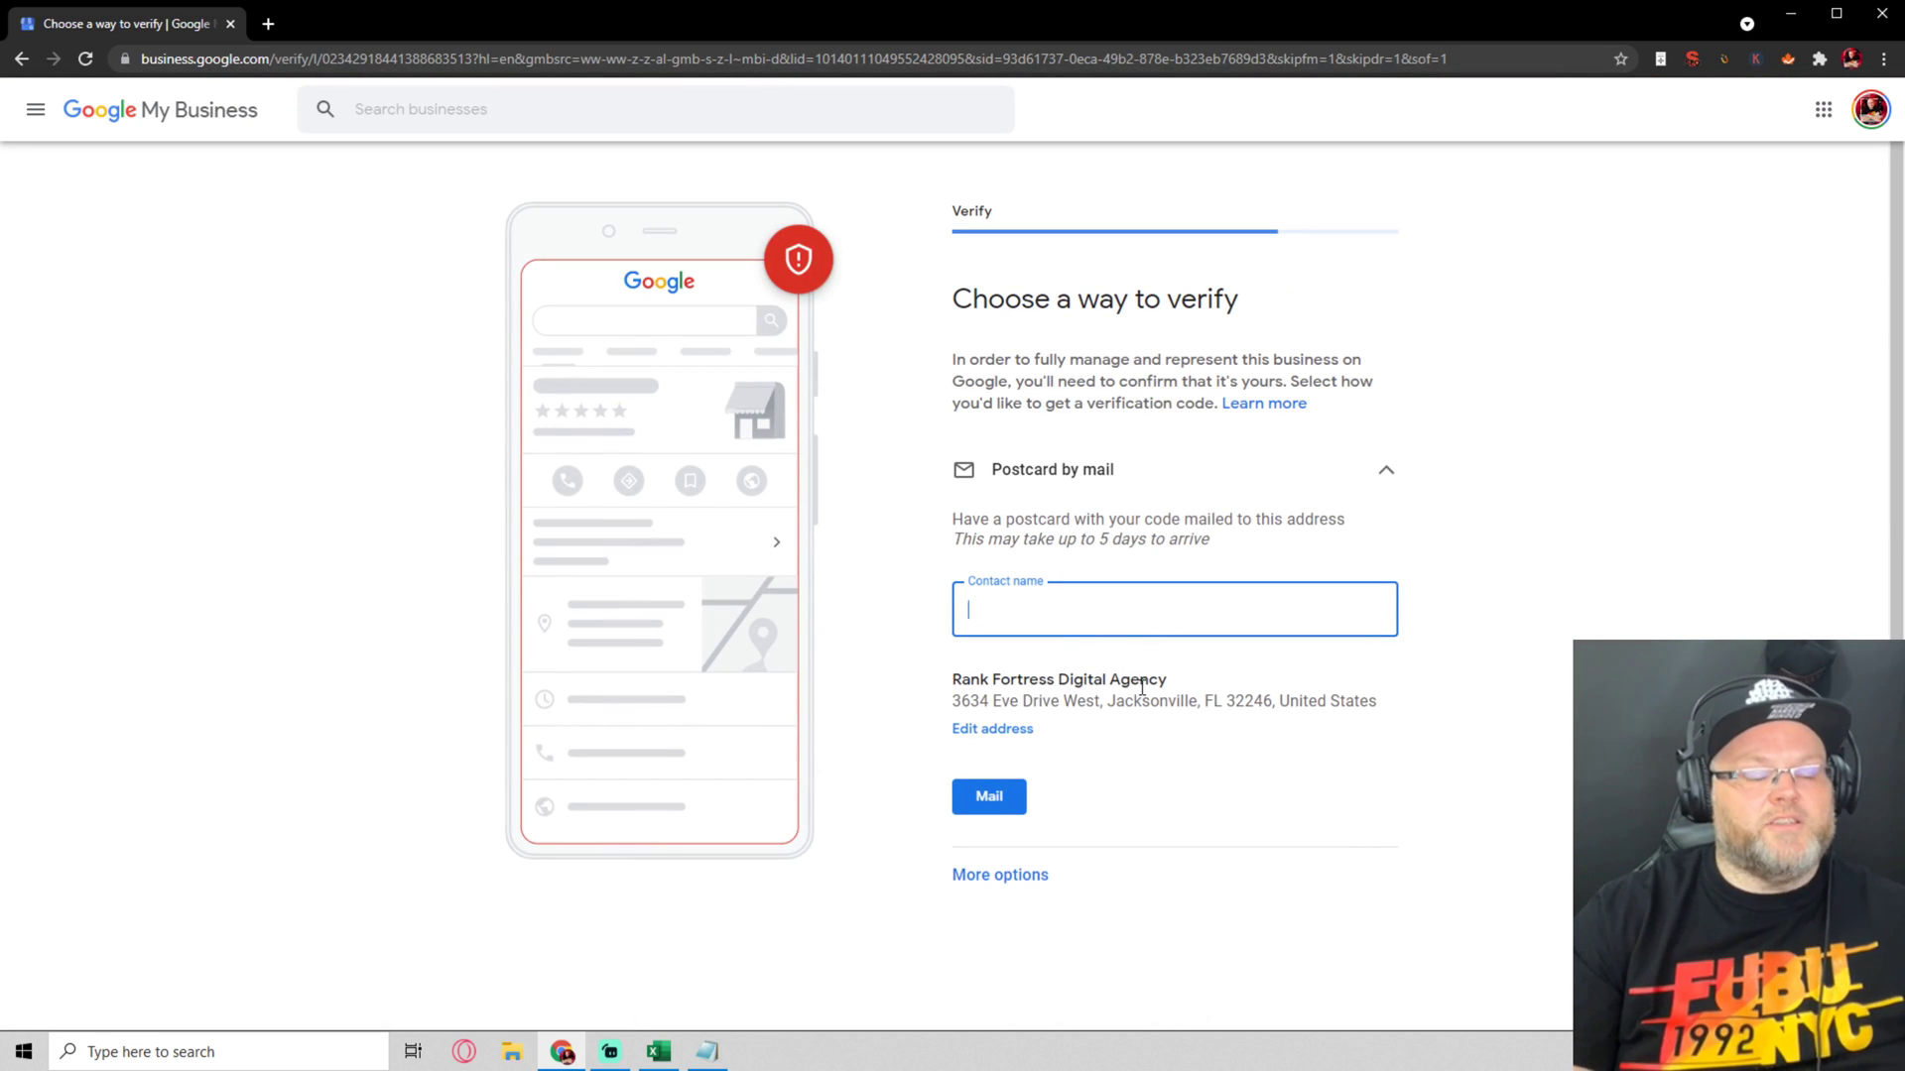
# Enter the contact person's name, request the verification postcard by mail, and continue
pyautogui.write('William')
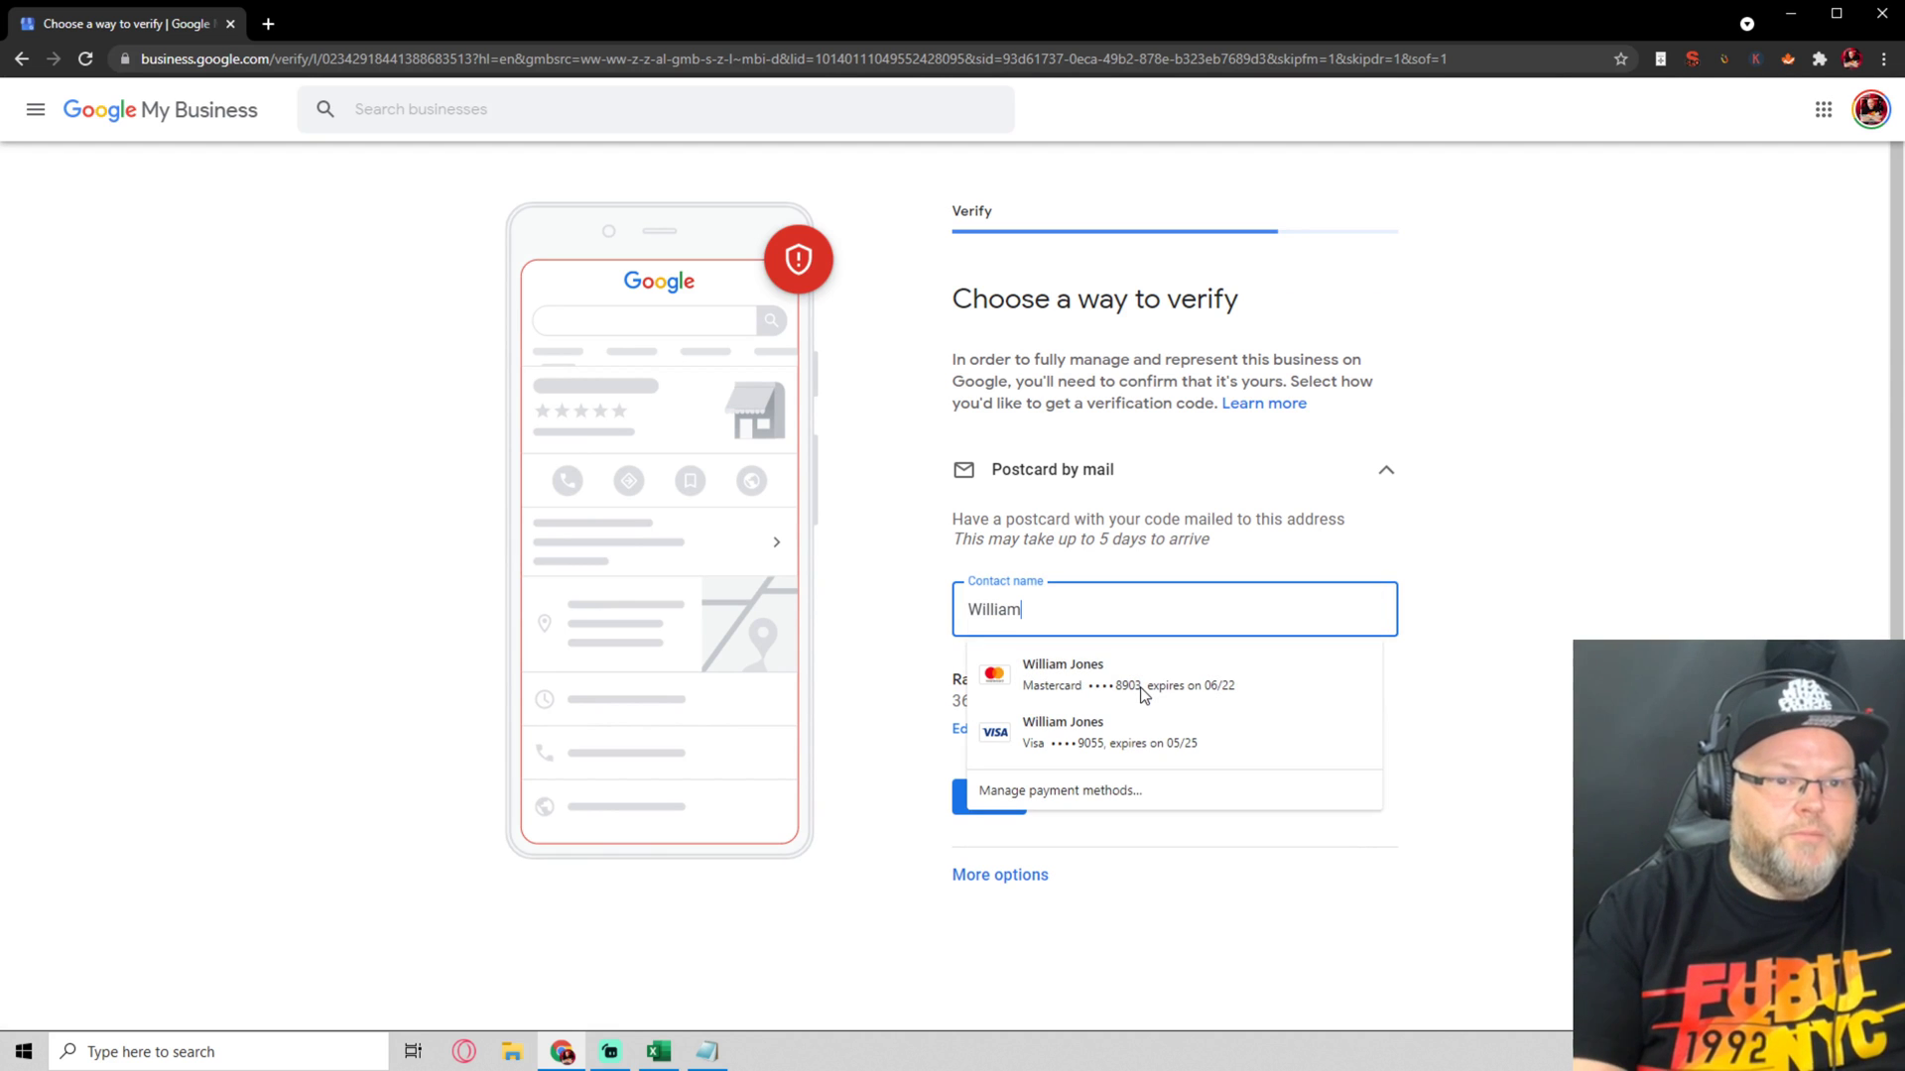
pyautogui.press('Tab')
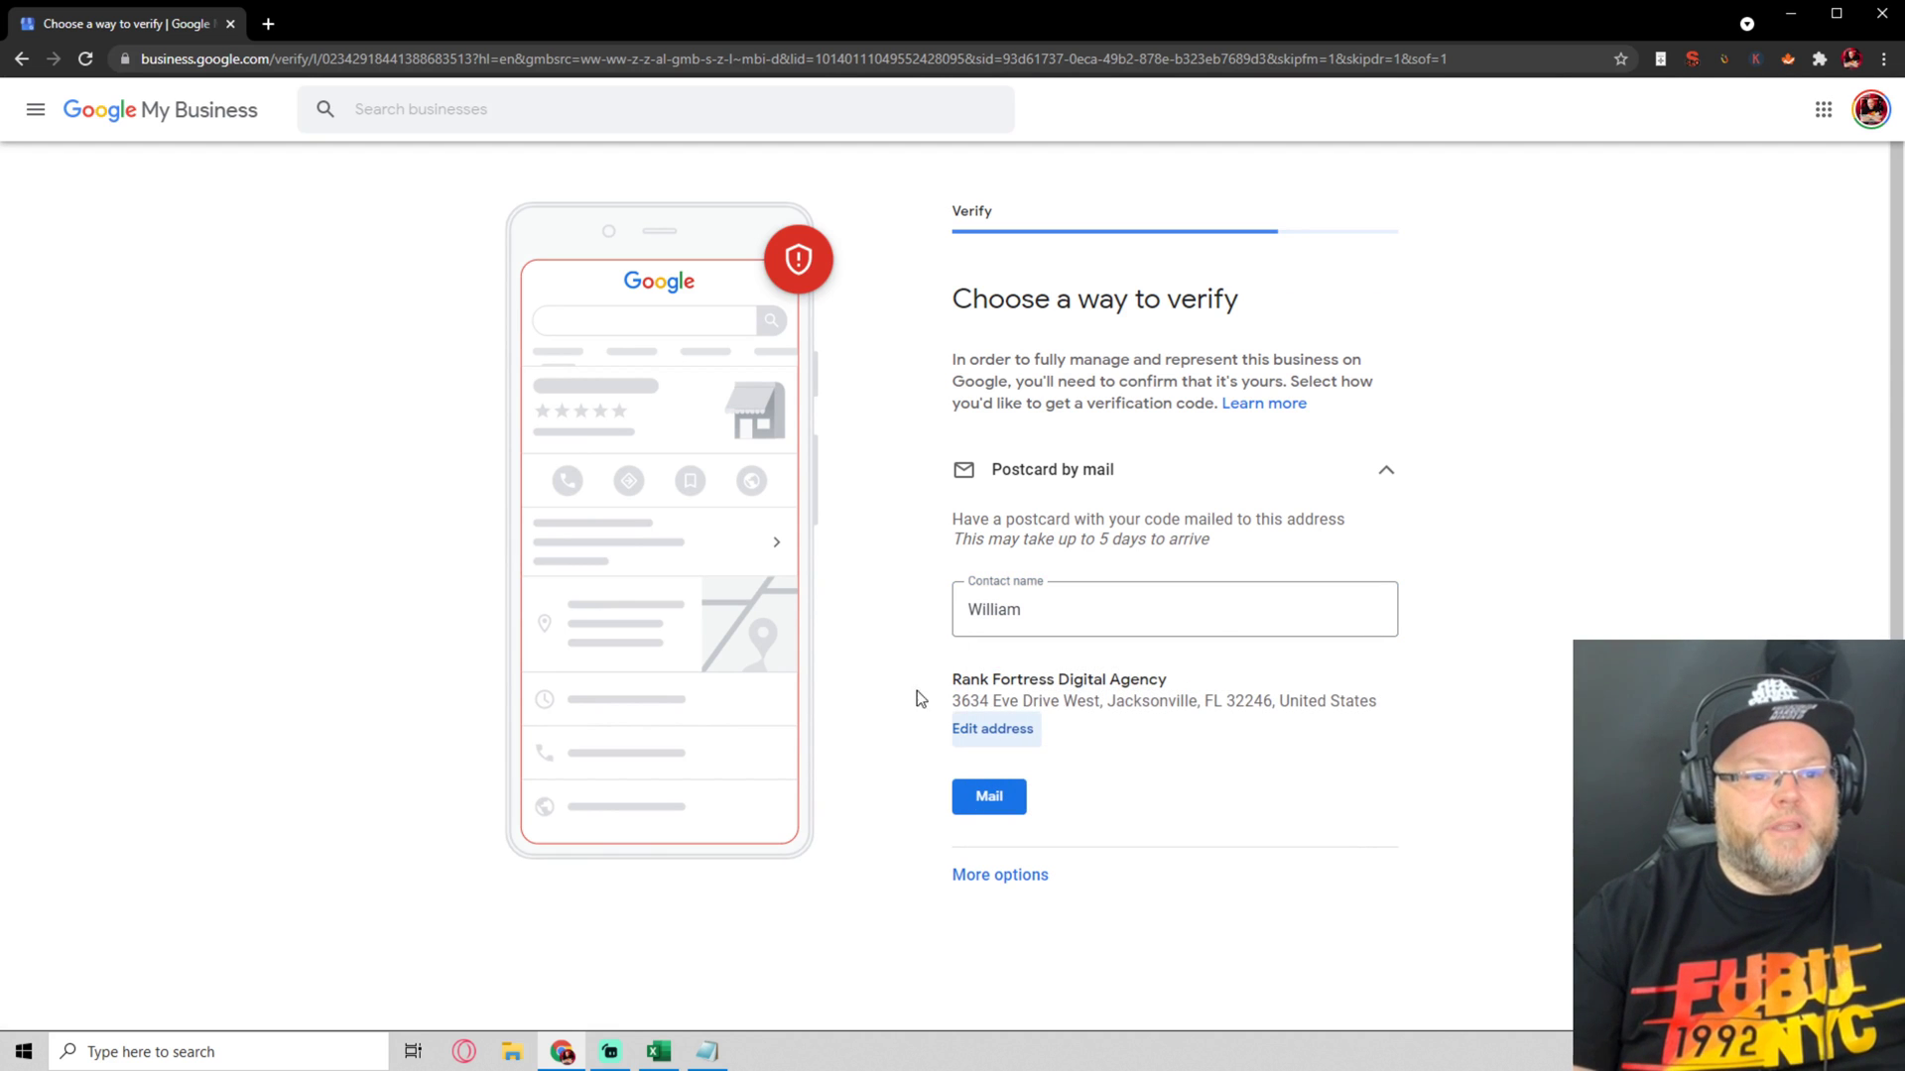
pyautogui.click(992, 799)
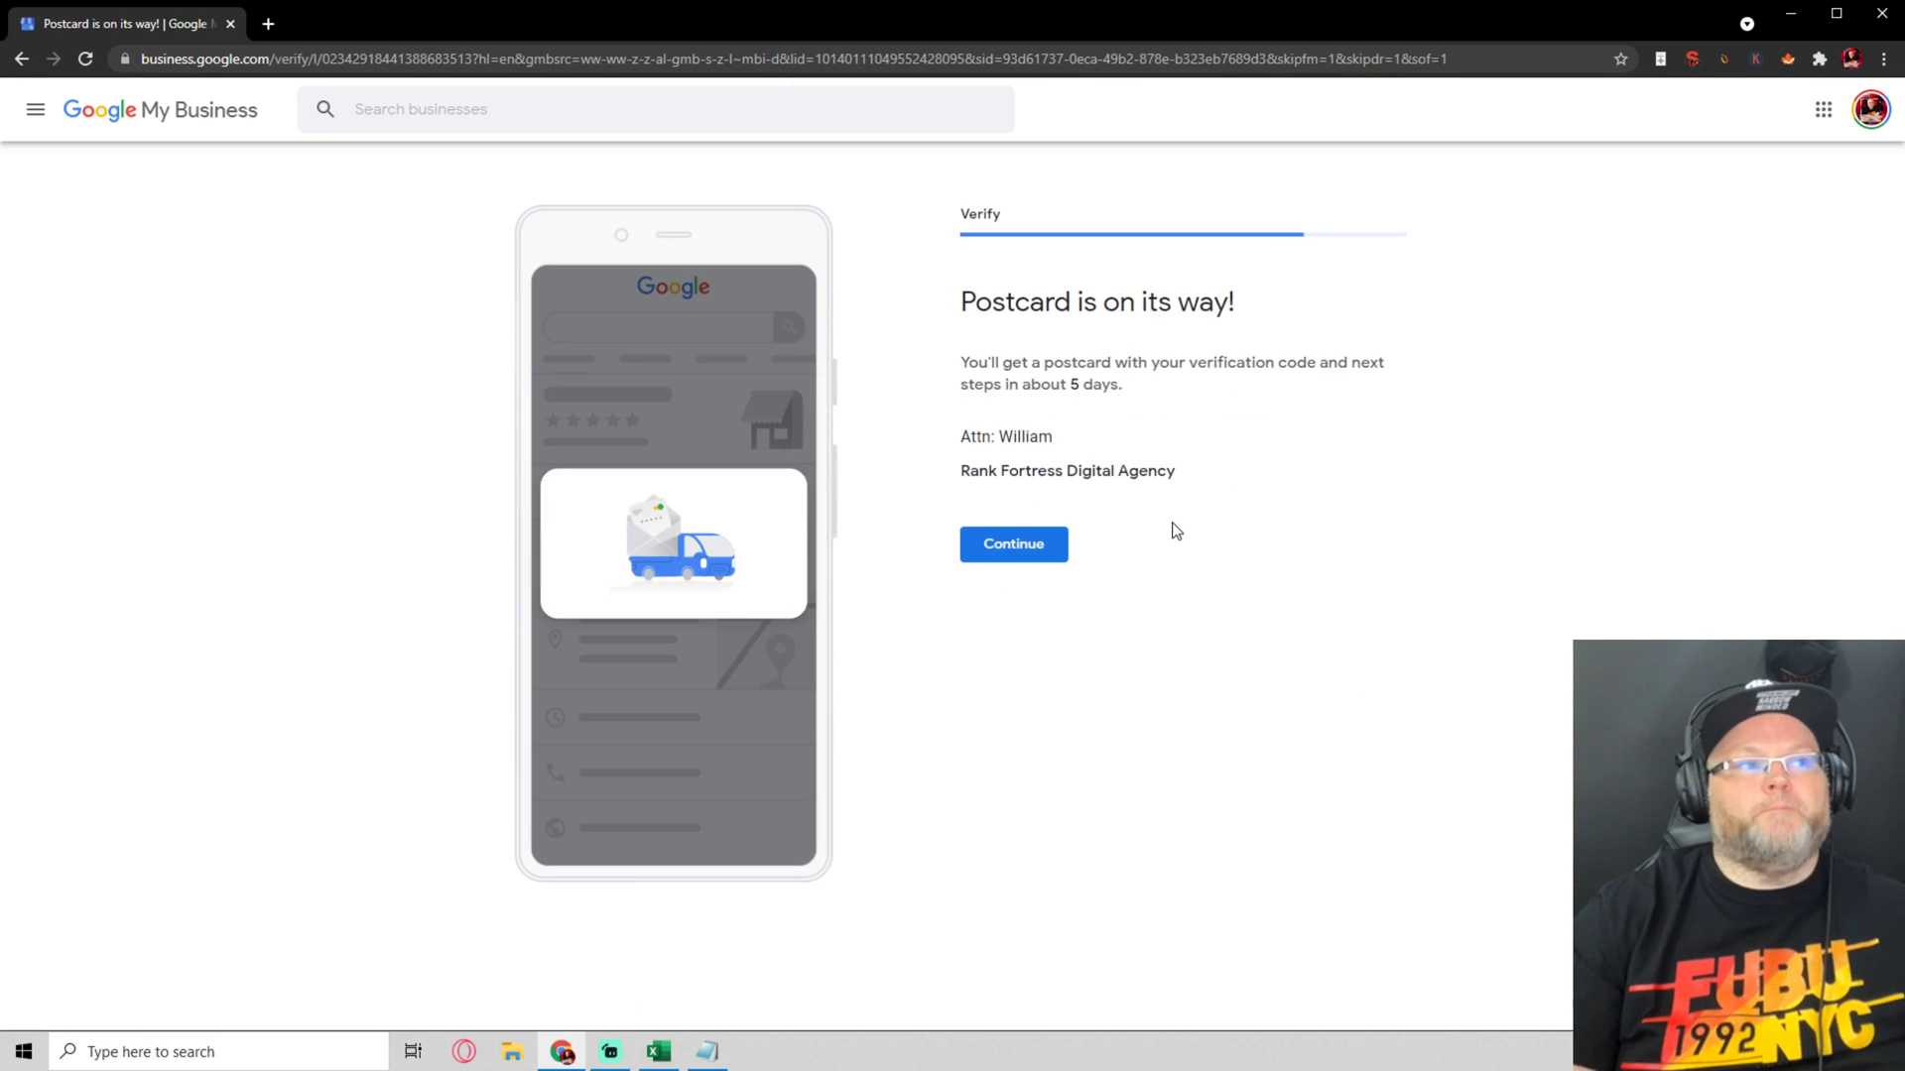
pyautogui.click(1022, 562)
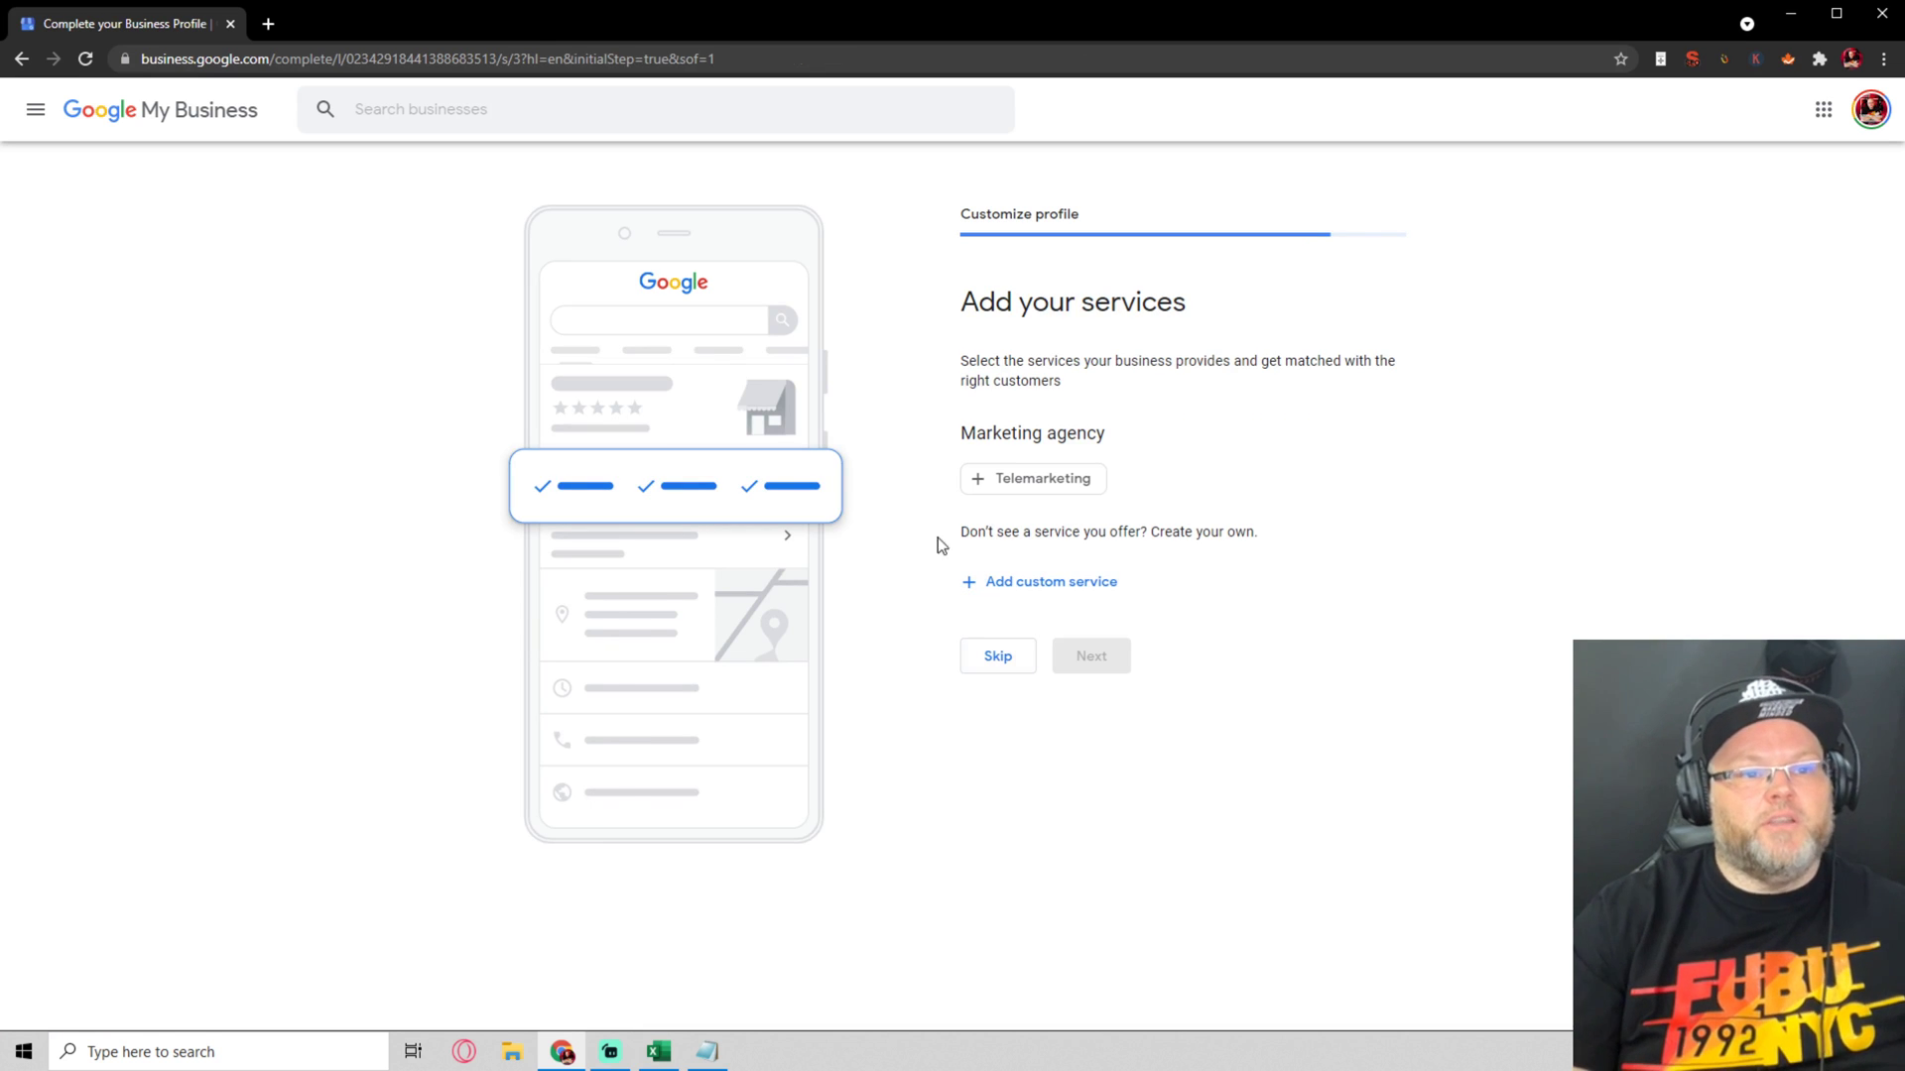
# Add custom services 'SEO' and 'Website Design' and continue
pyautogui.click(1011, 587)
pyautogui.write('SEO')
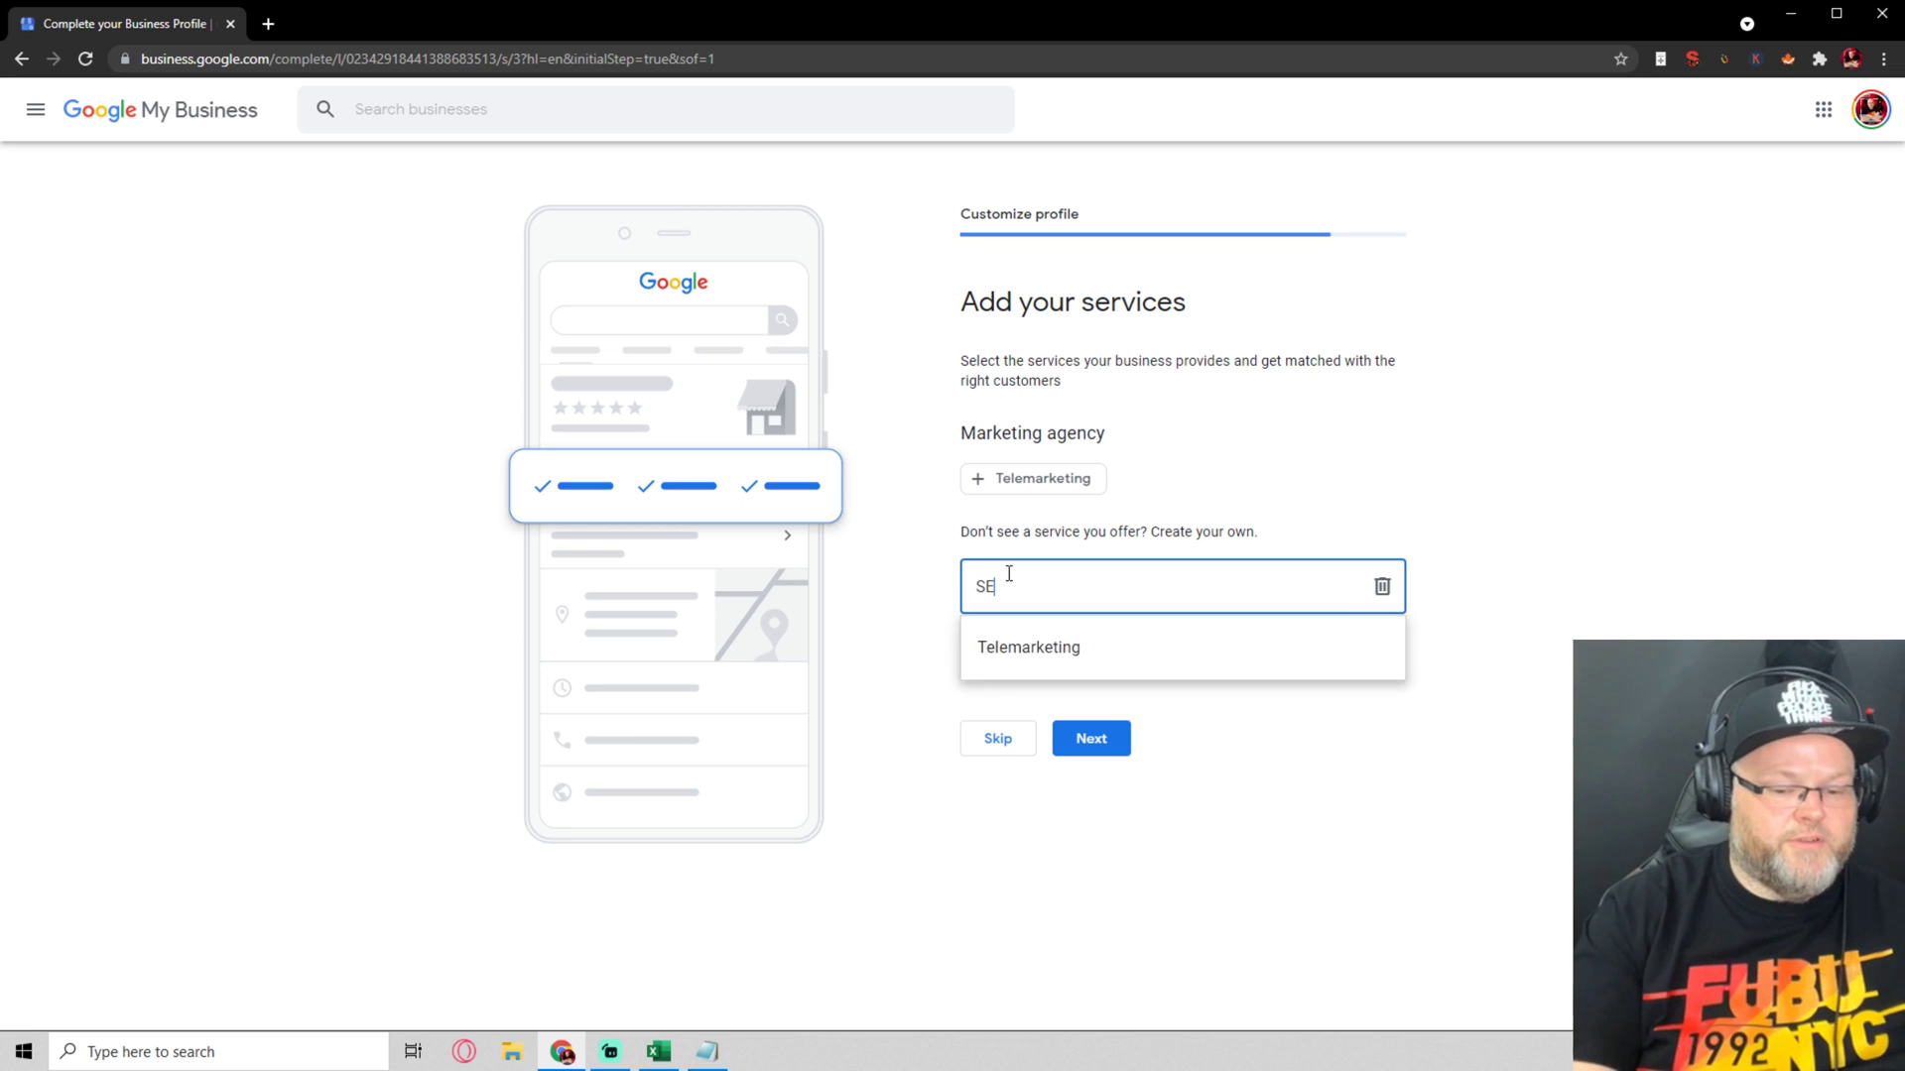
pyautogui.click(1037, 664)
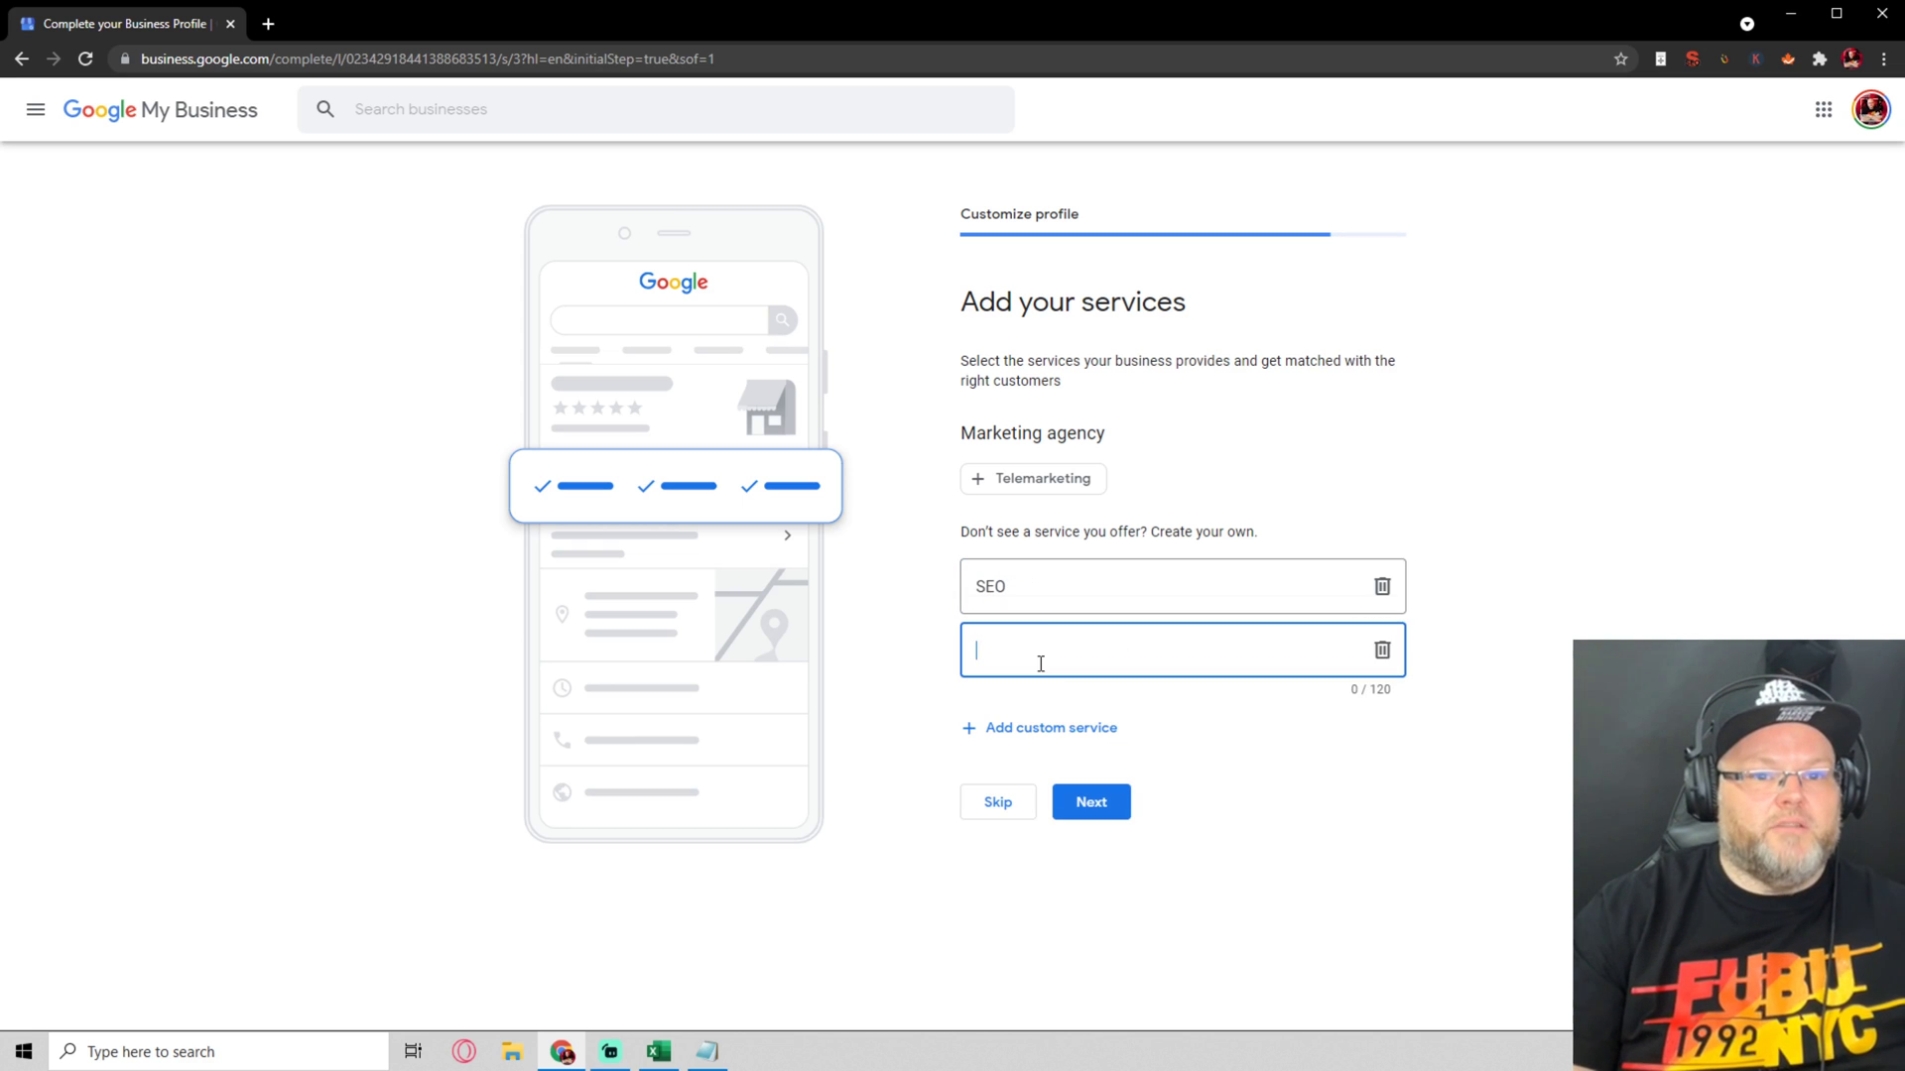
pyautogui.write('Websit')
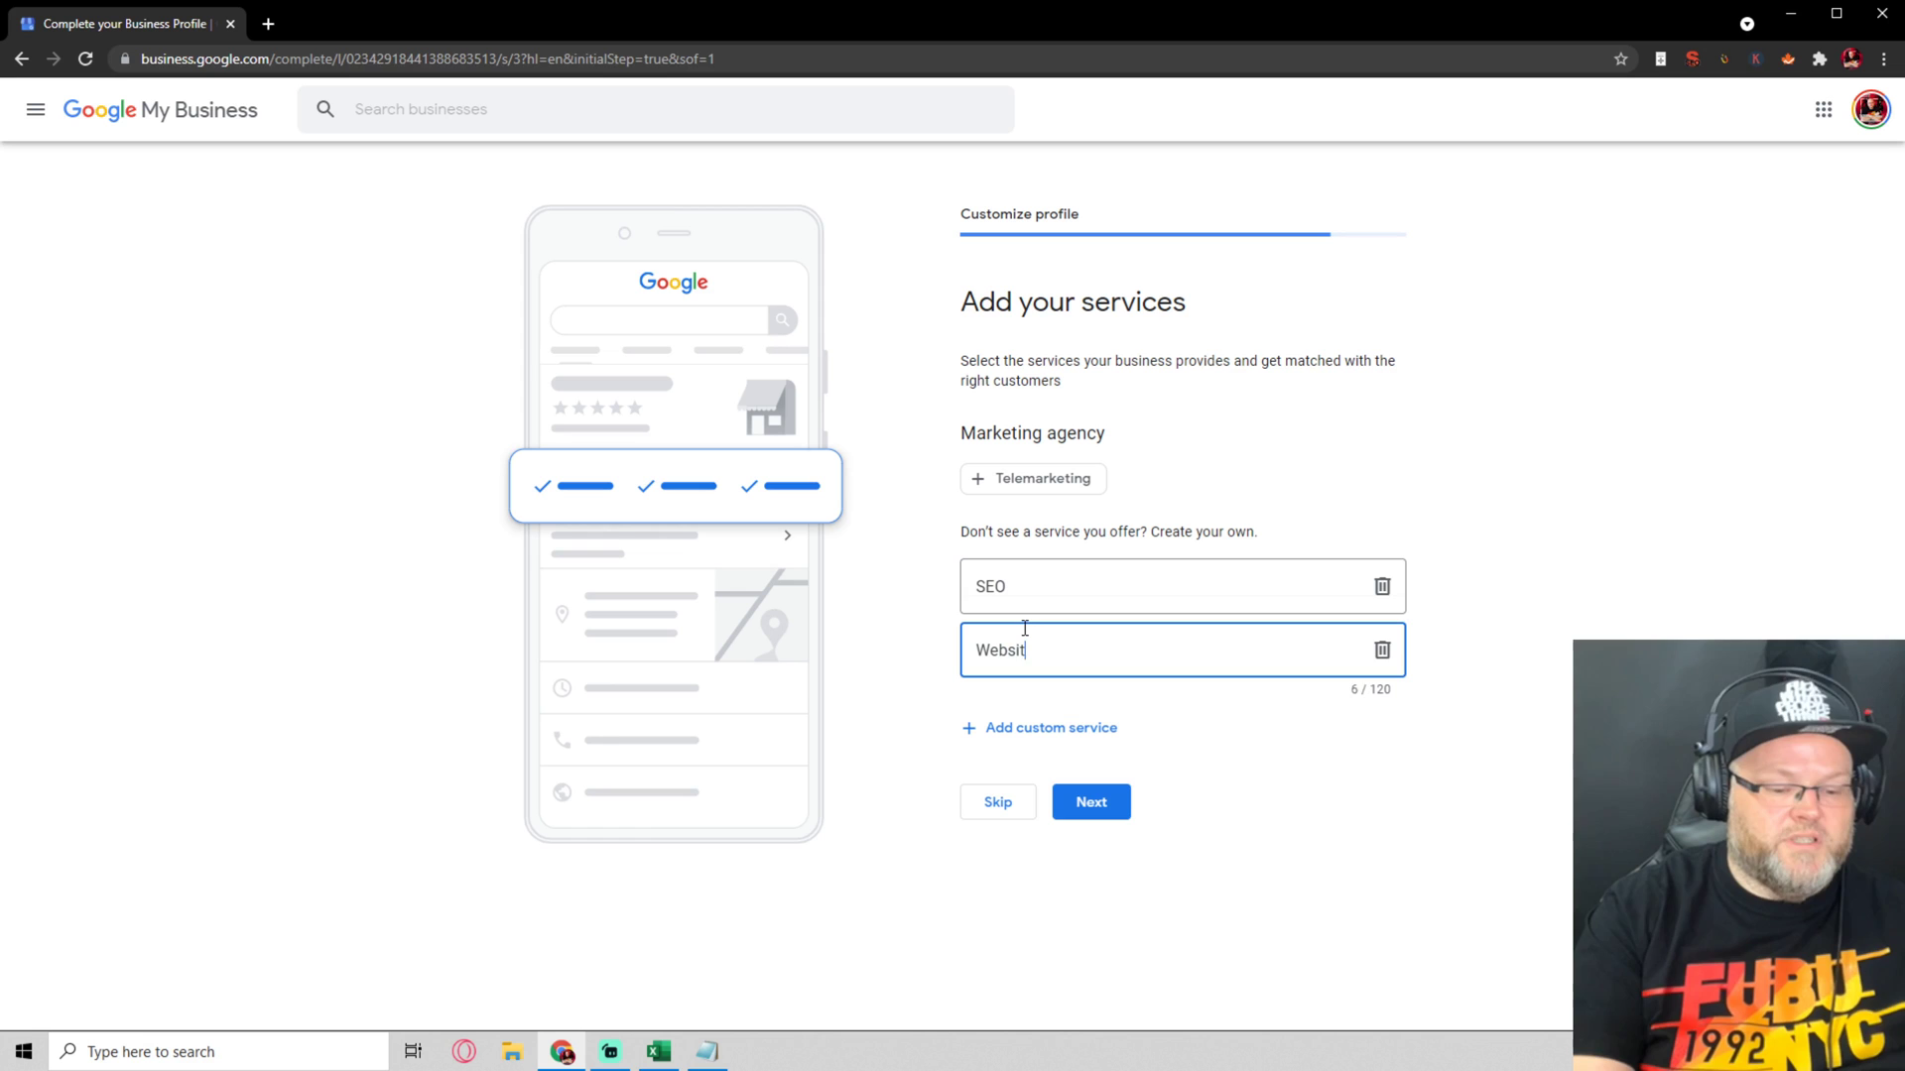
pyautogui.write('e Design')
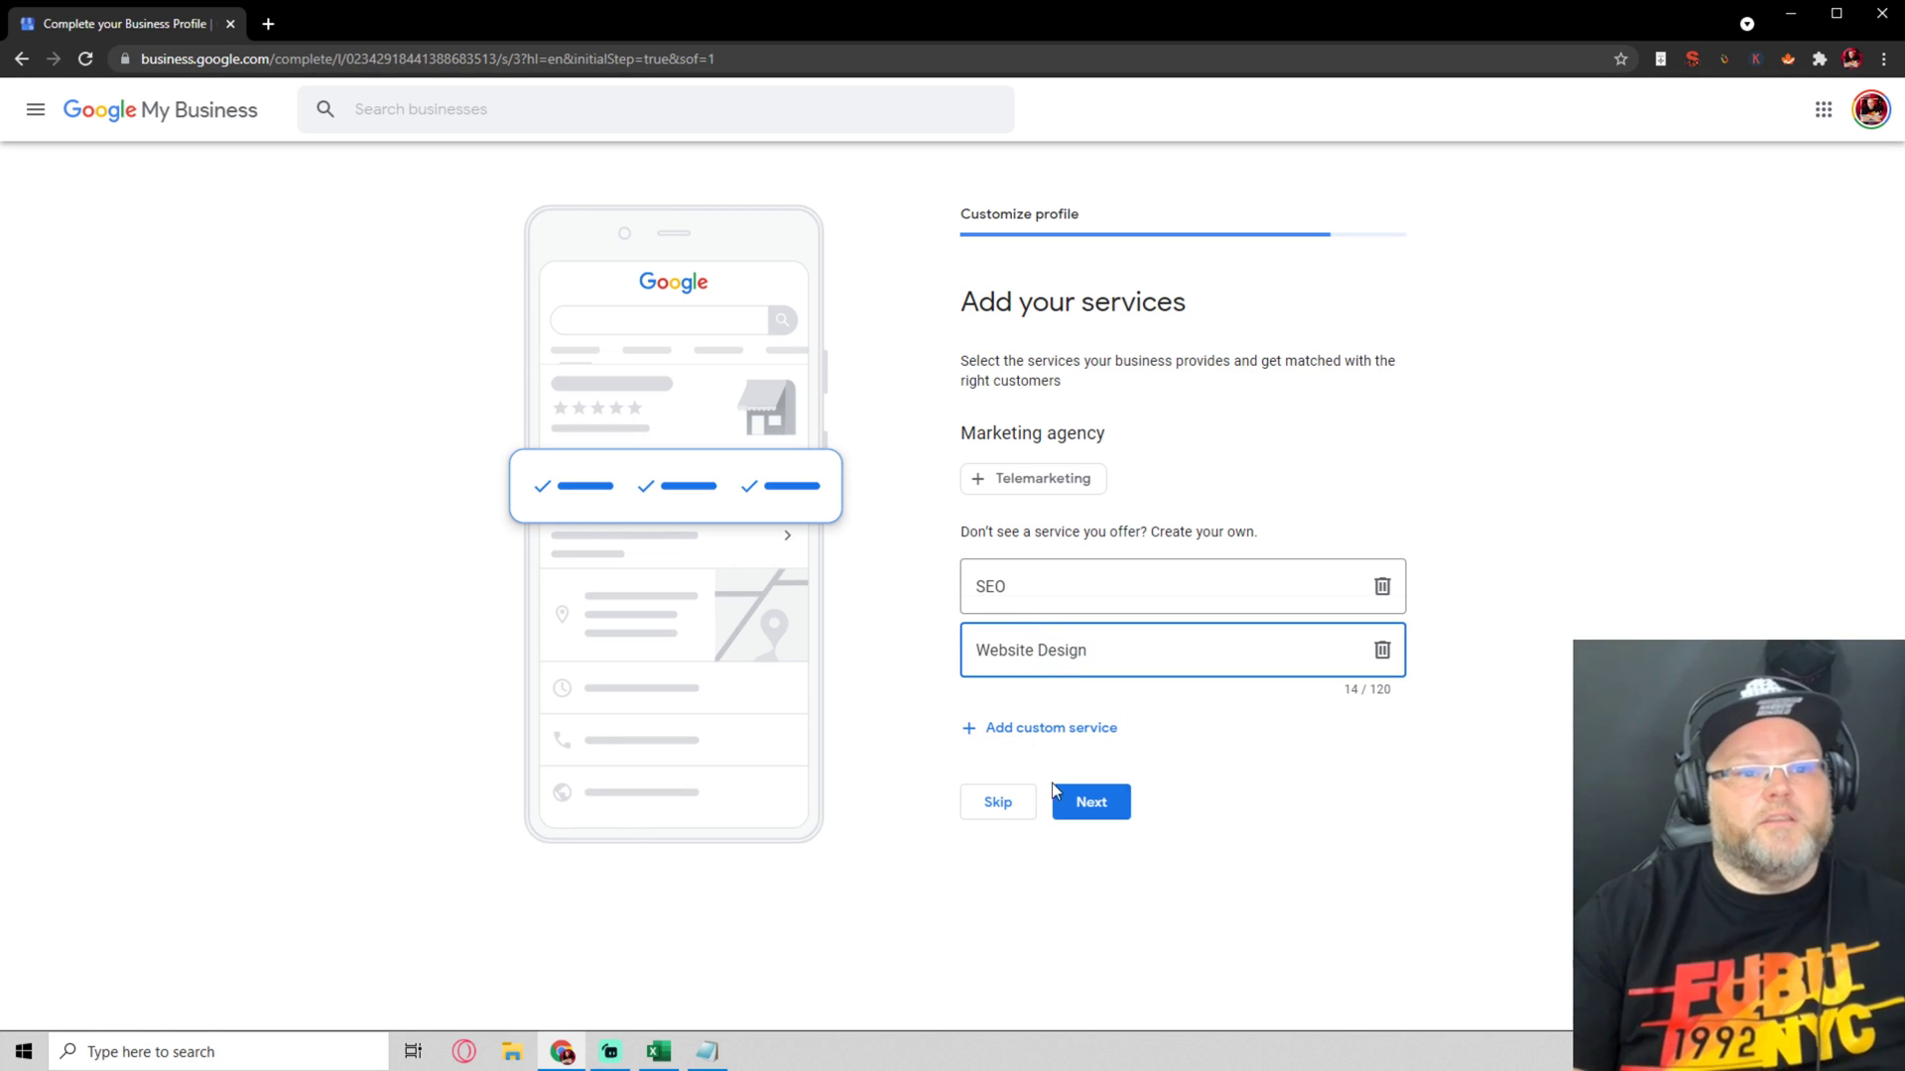
pyautogui.click(1088, 802)
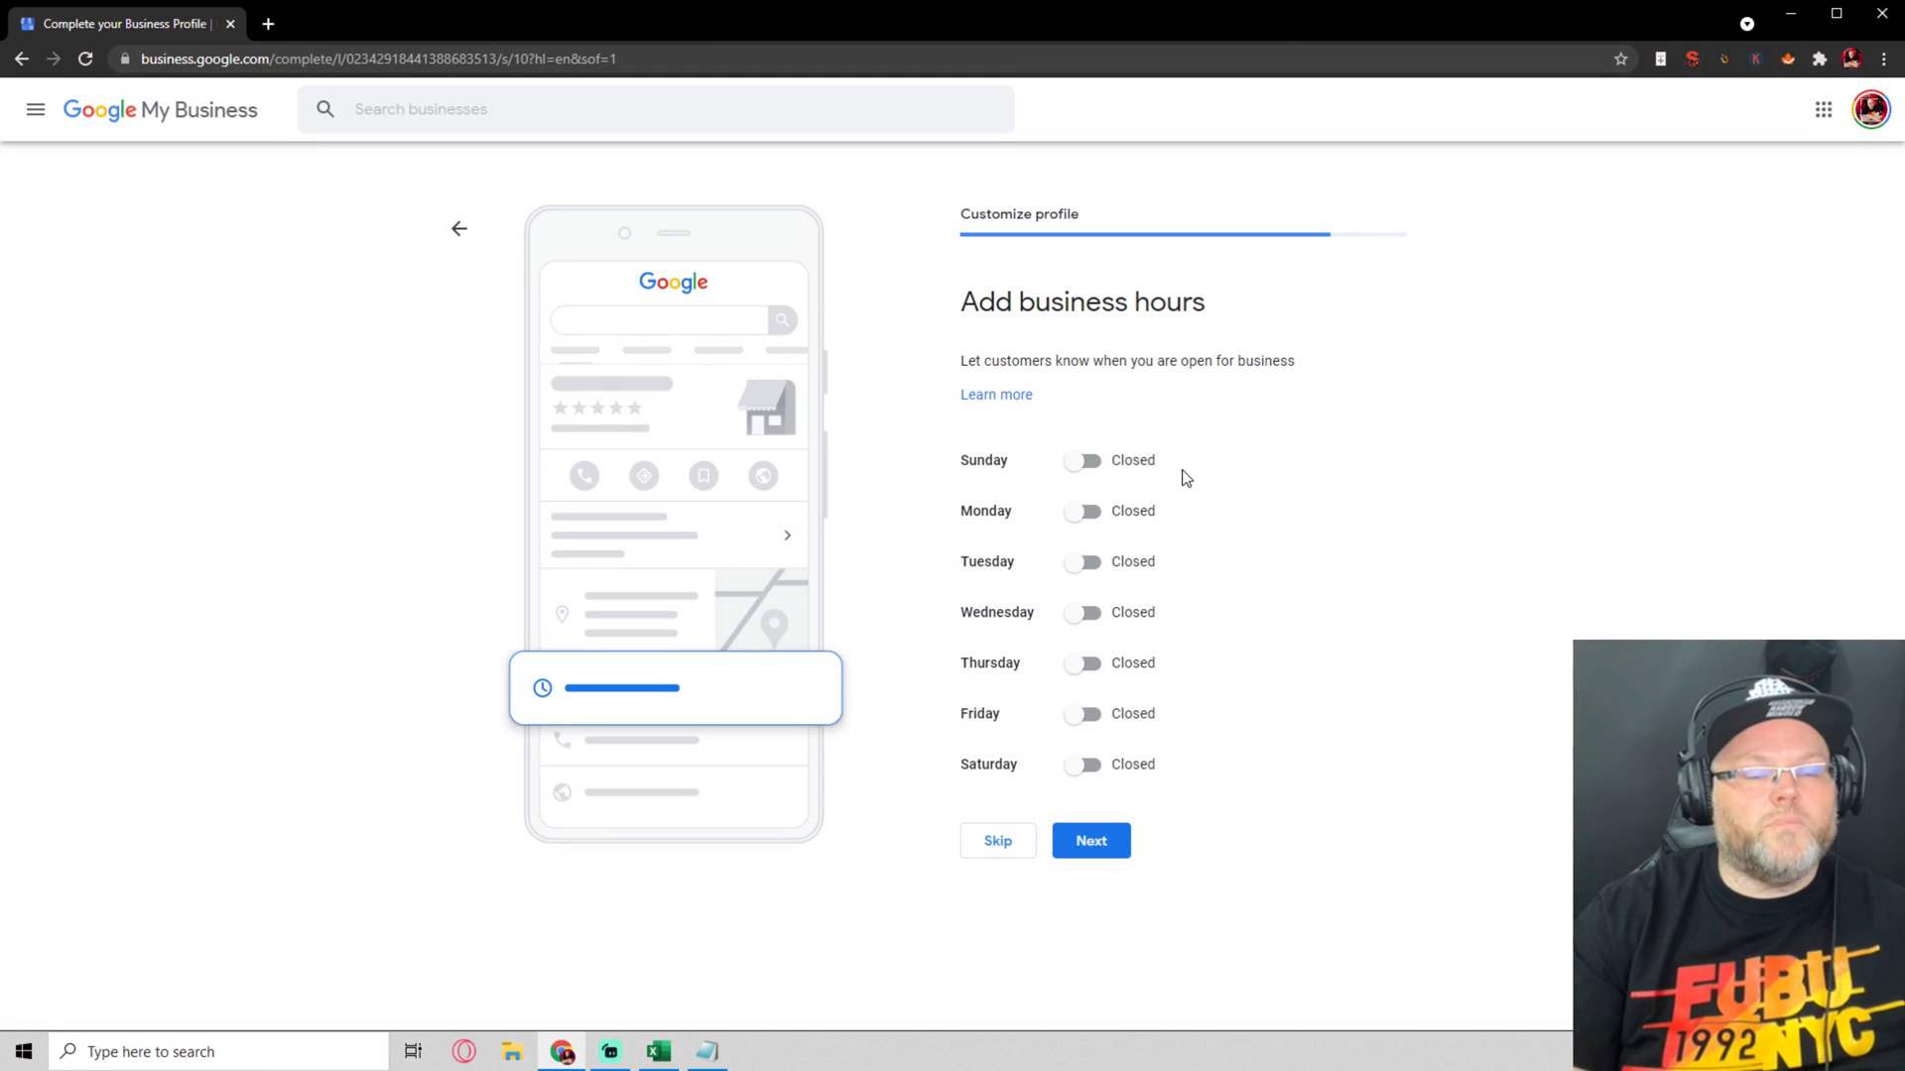
# Mark Sunday through Wednesday as open 24 hours
pyautogui.click(1091, 459)
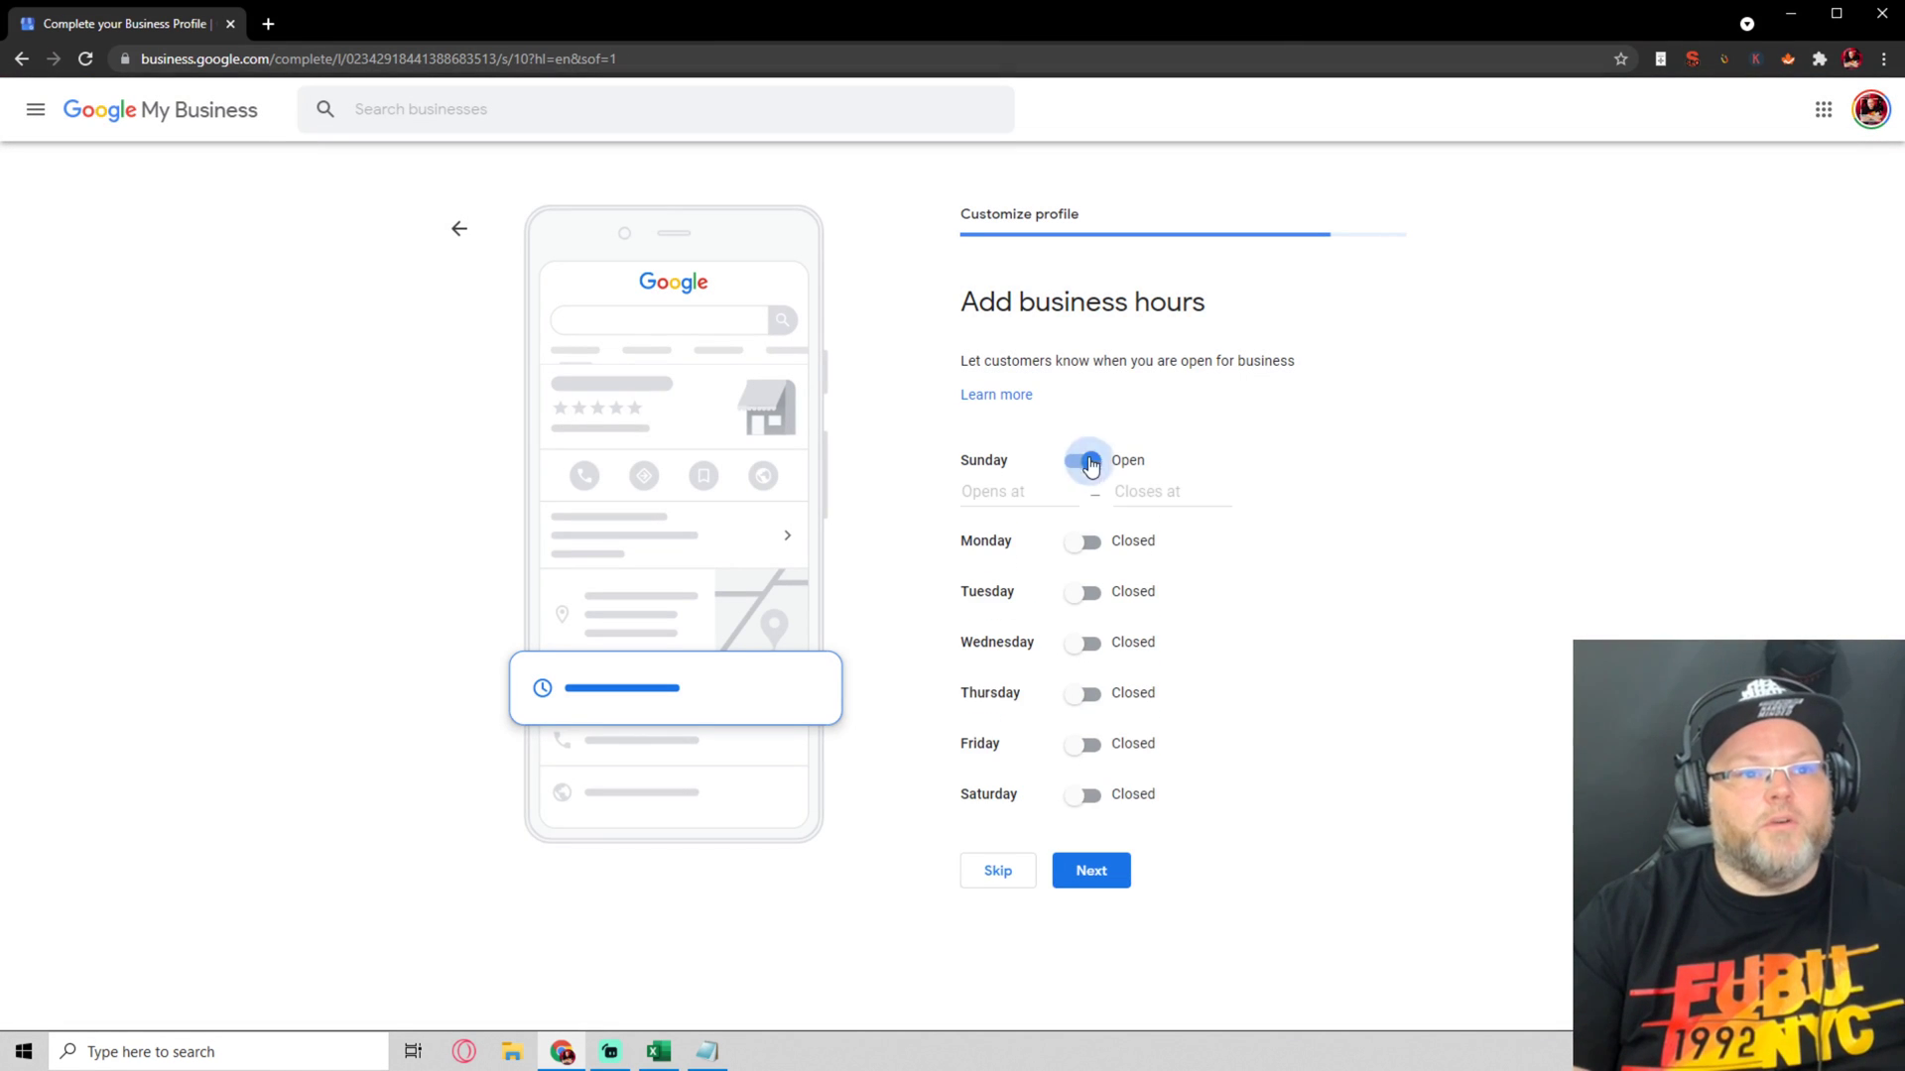
pyautogui.click(1037, 496)
pyautogui.click(1021, 535)
pyautogui.click(1091, 512)
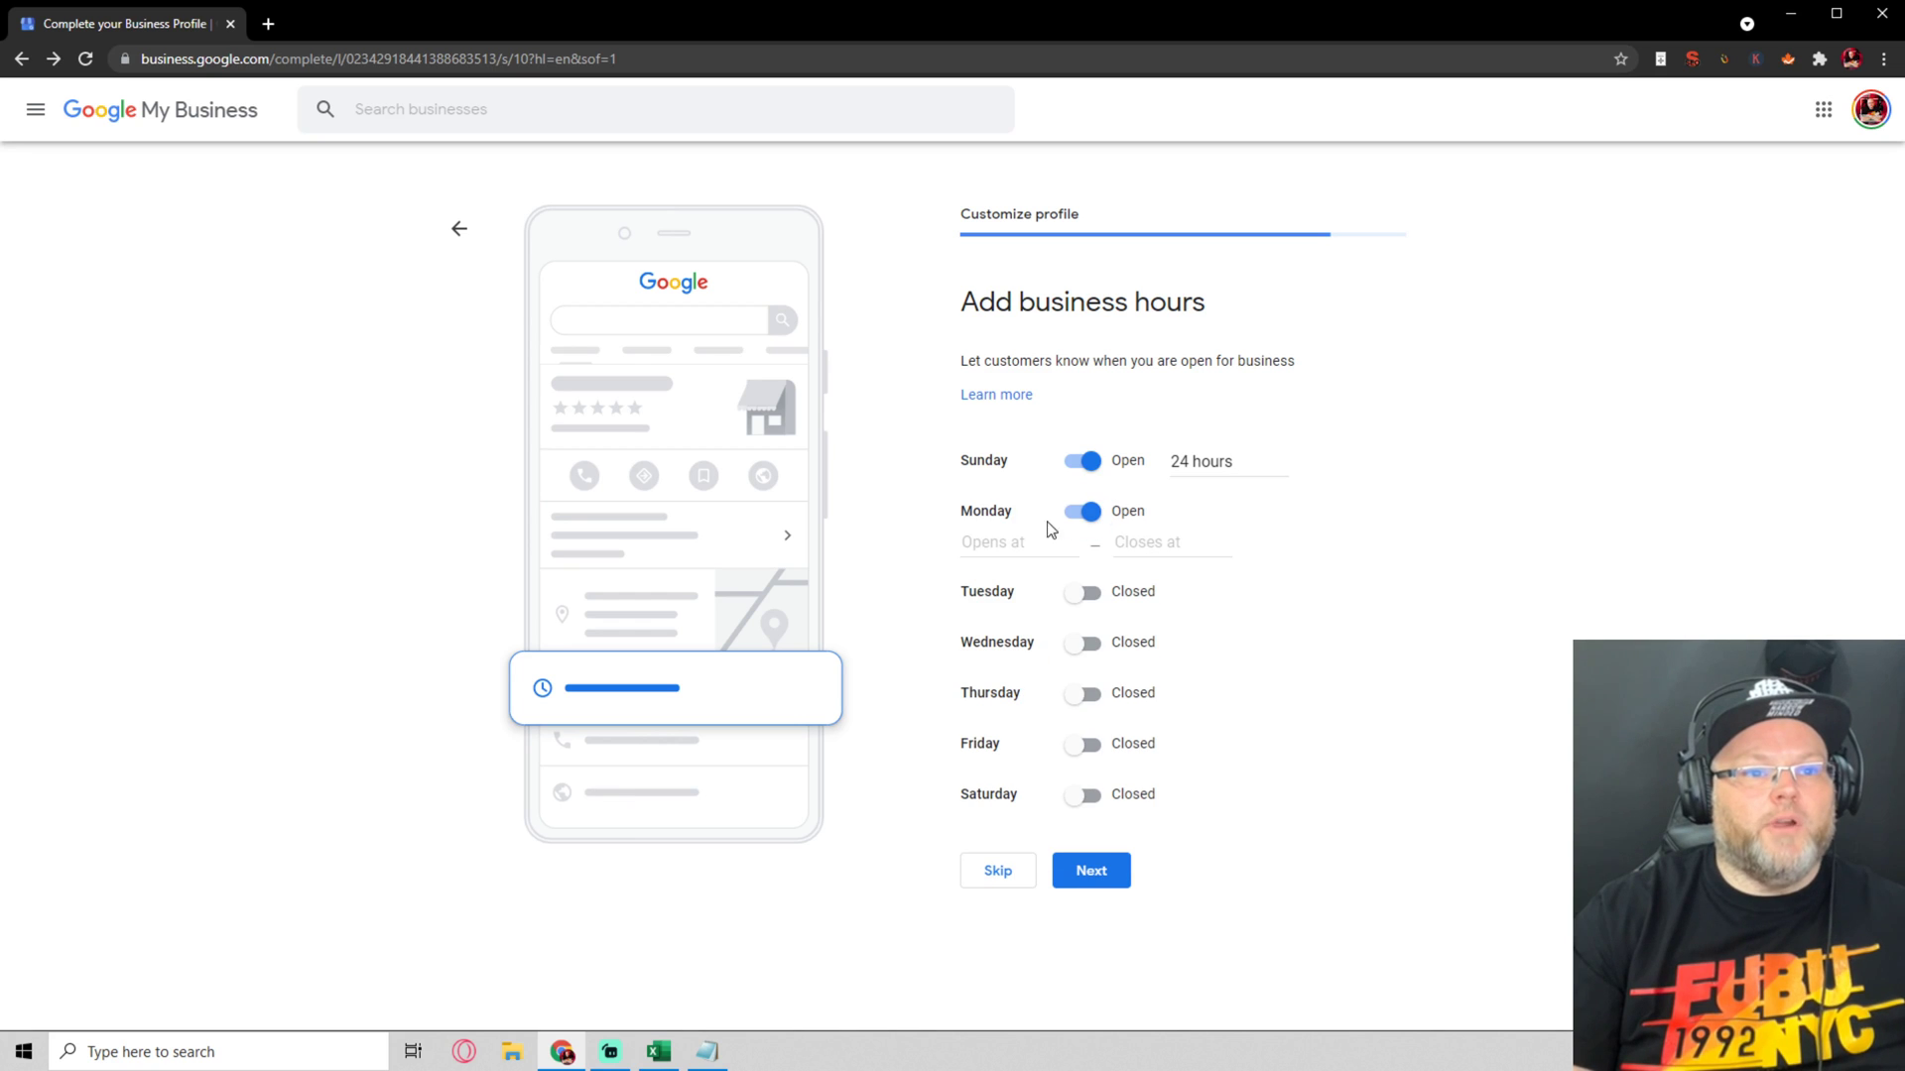
pyautogui.click(1007, 543)
pyautogui.click(1012, 583)
pyautogui.click(1086, 561)
pyautogui.click(997, 593)
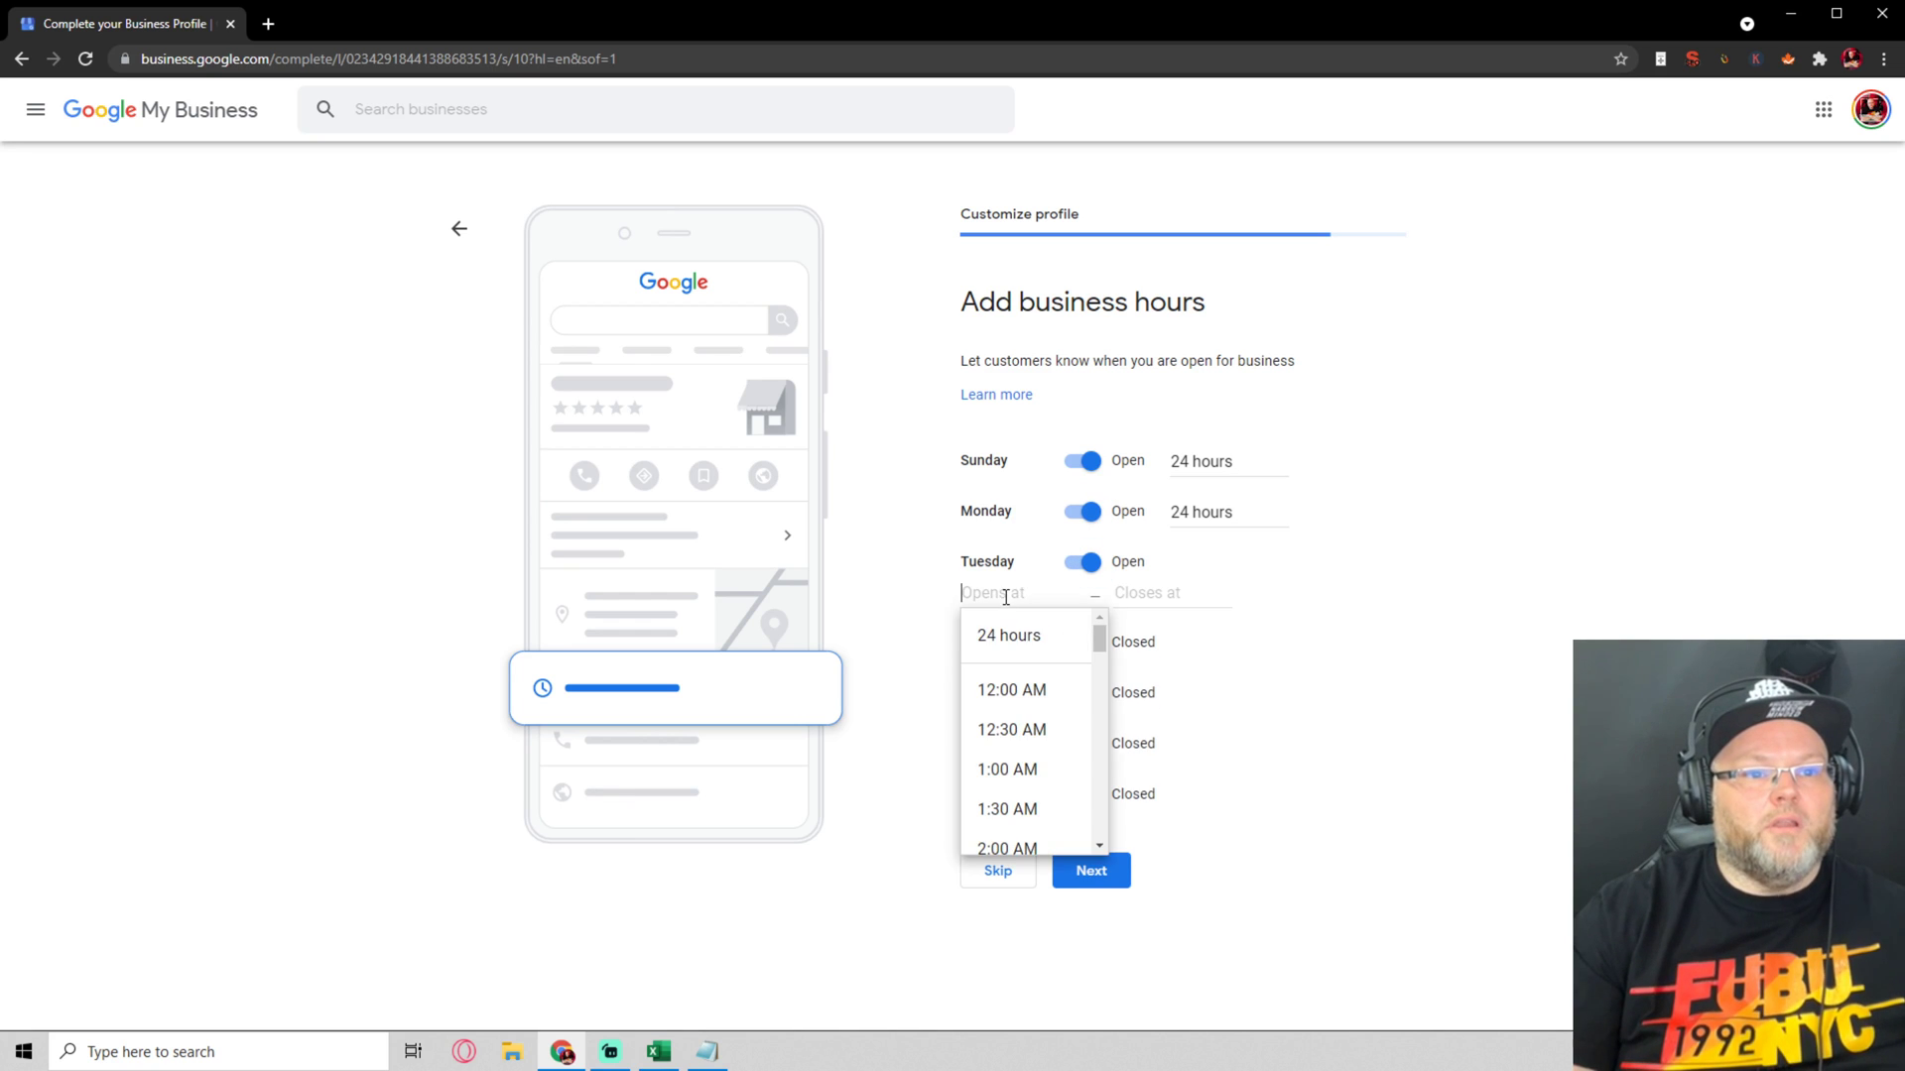
pyautogui.click(1022, 633)
pyautogui.click(1088, 617)
pyautogui.click(992, 644)
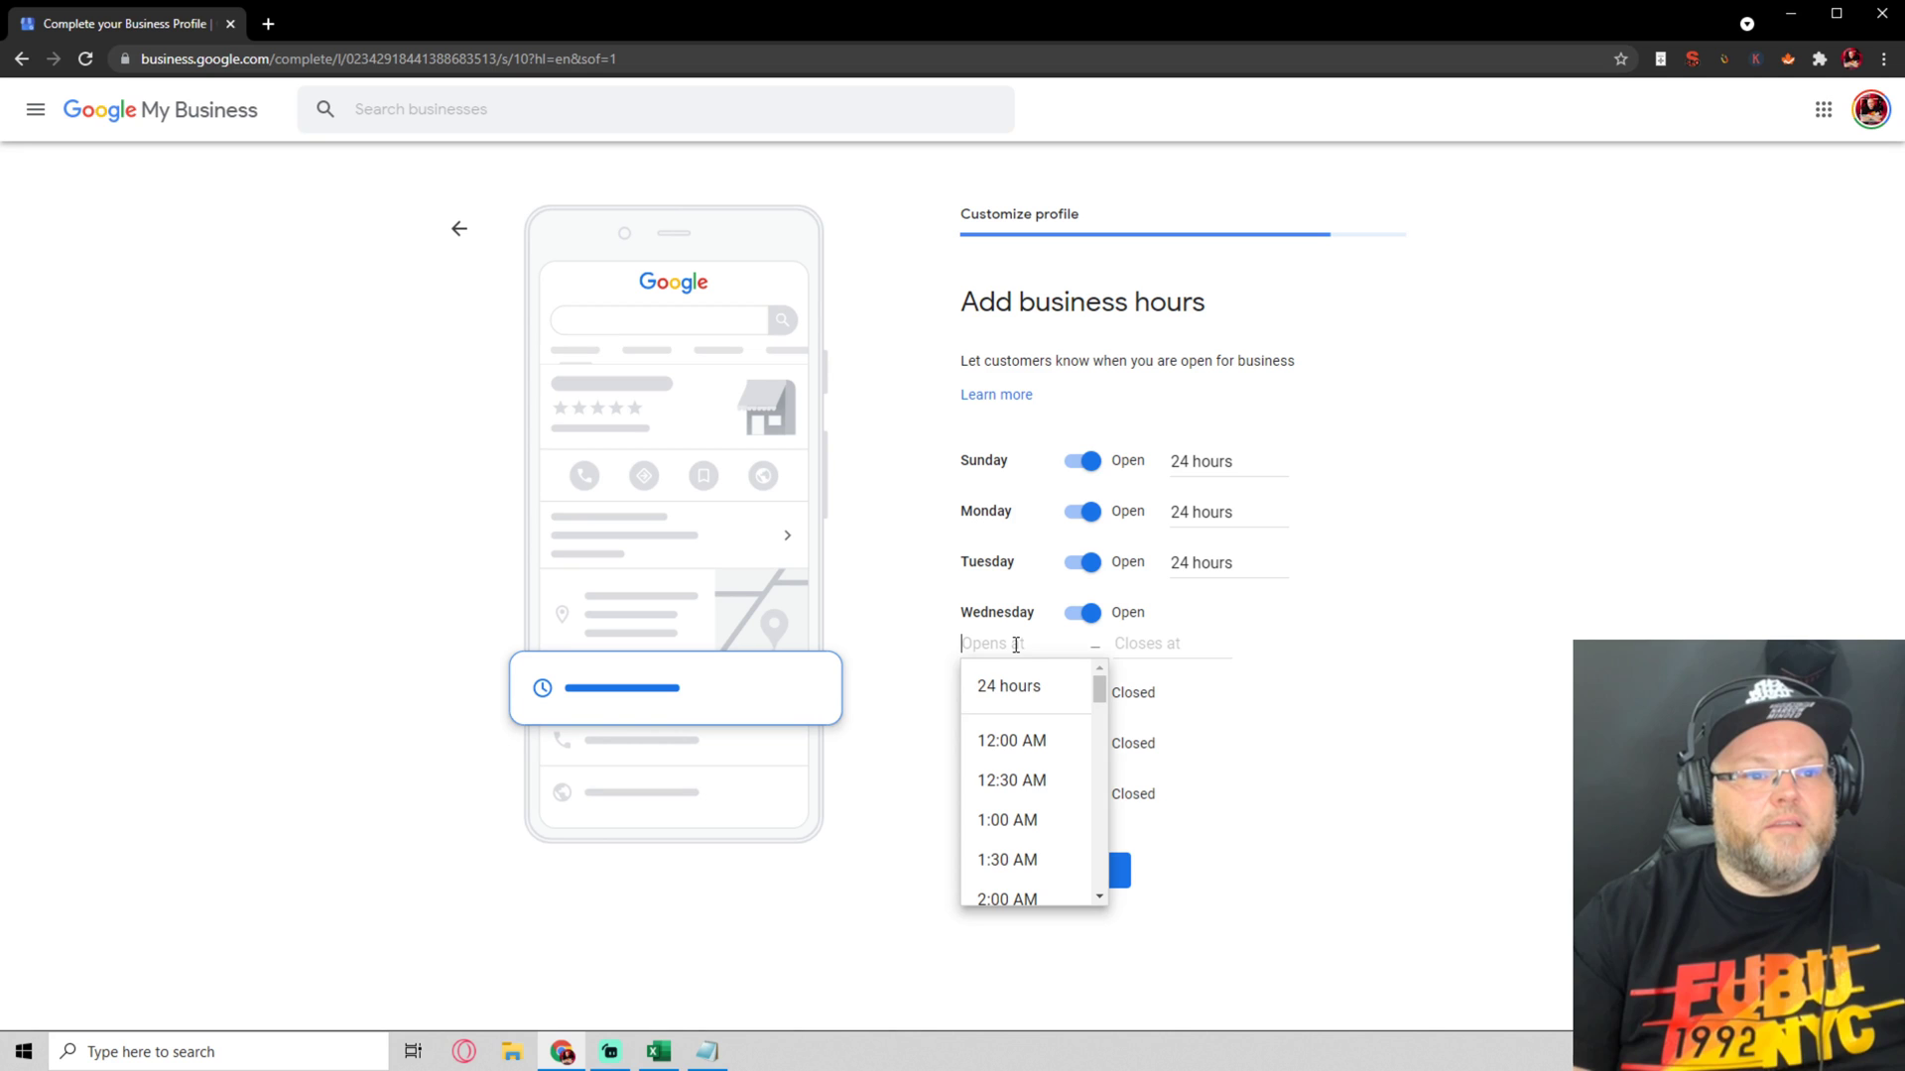
pyautogui.click(1016, 679)
# Close Sunday again, set Thursday and Friday to 24 hours, and keep messaging on
pyautogui.click(1082, 461)
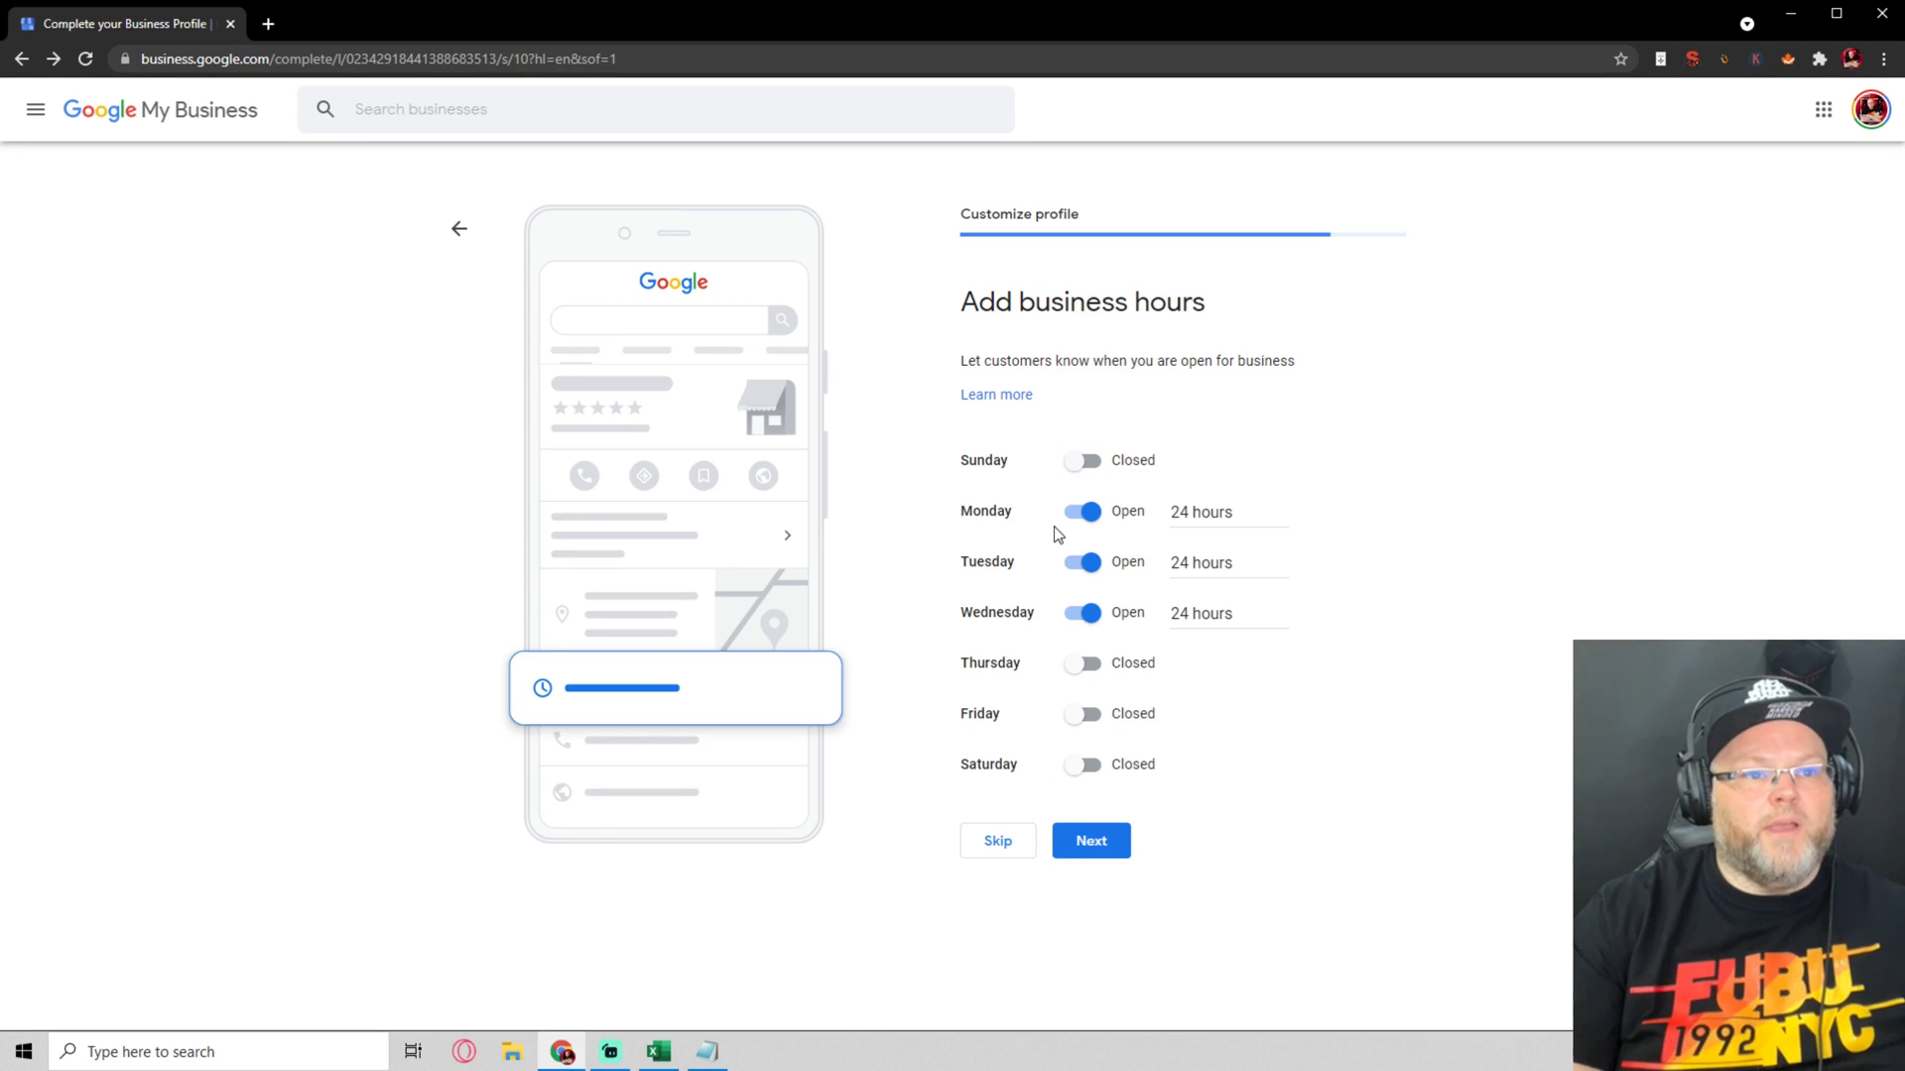
pyautogui.click(1071, 665)
pyautogui.click(1010, 689)
pyautogui.click(1005, 730)
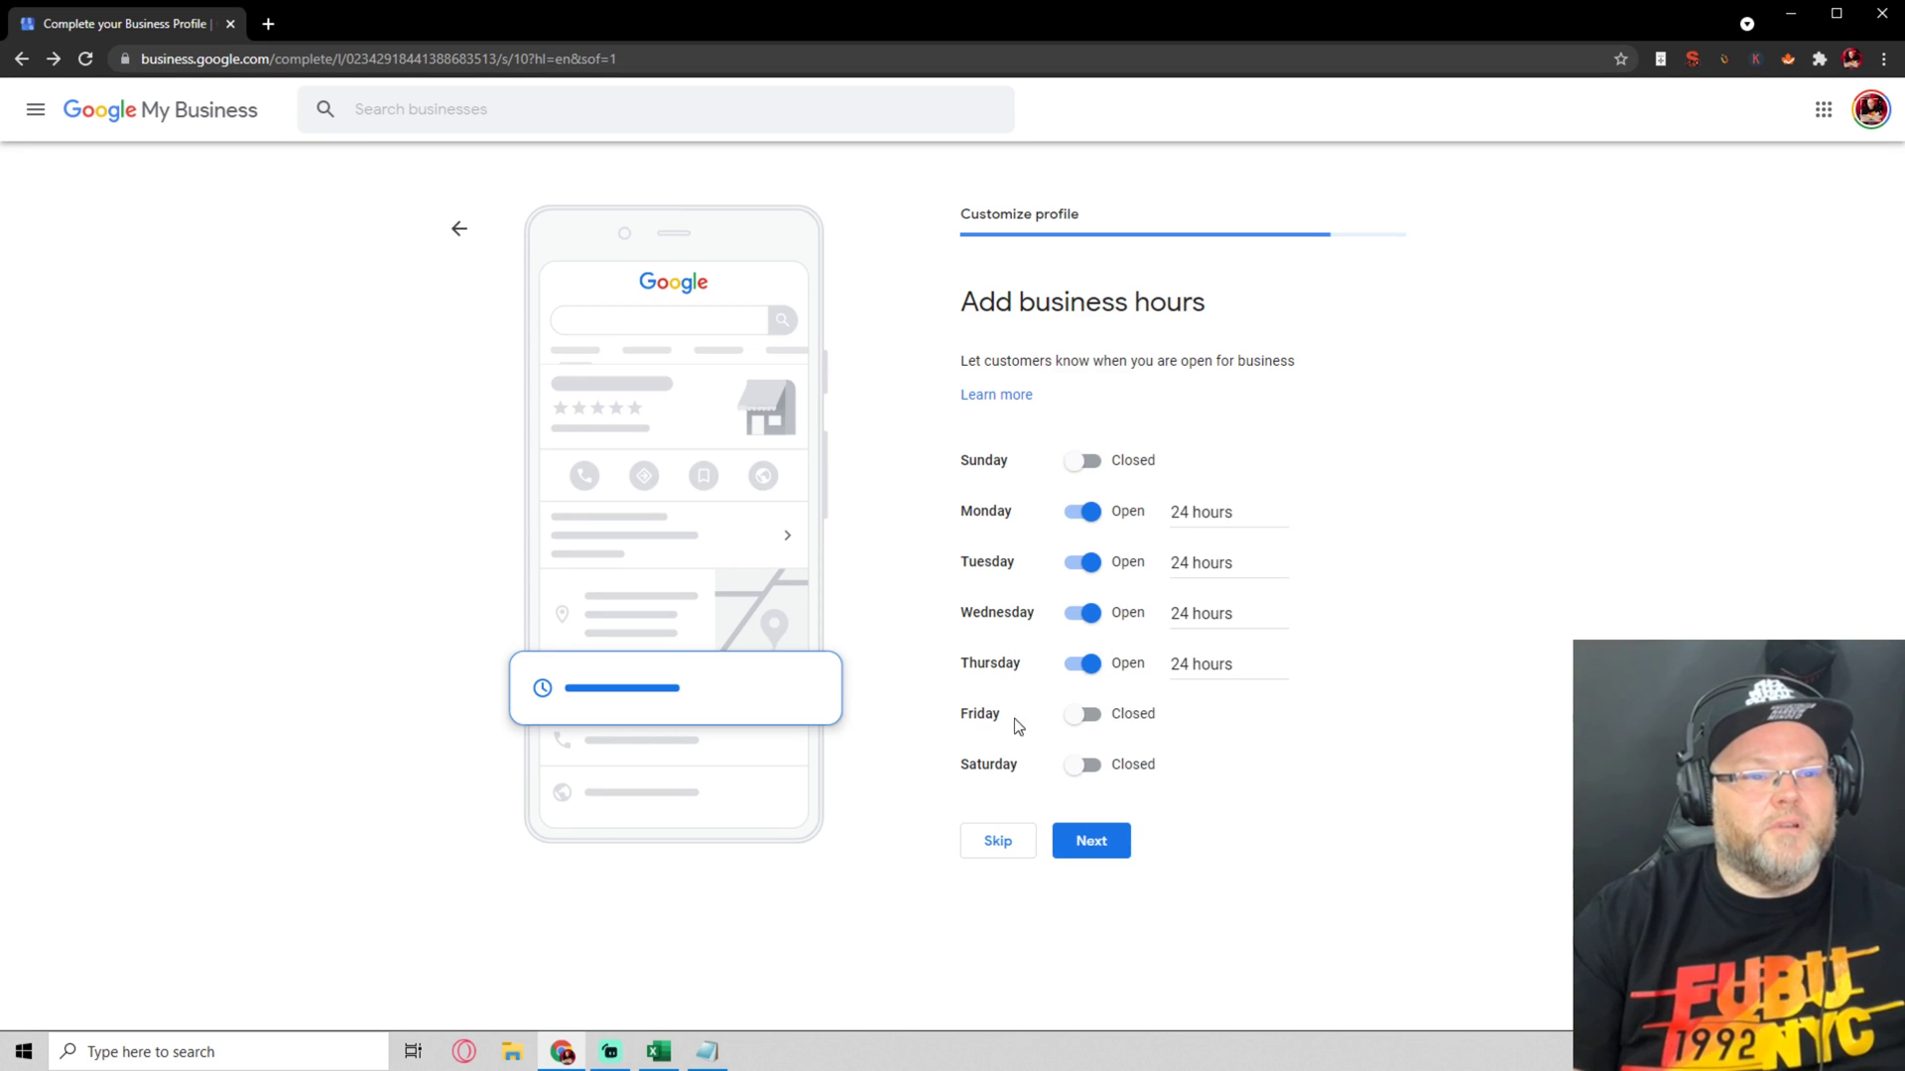
pyautogui.click(1086, 714)
pyautogui.click(992, 748)
pyautogui.click(1002, 785)
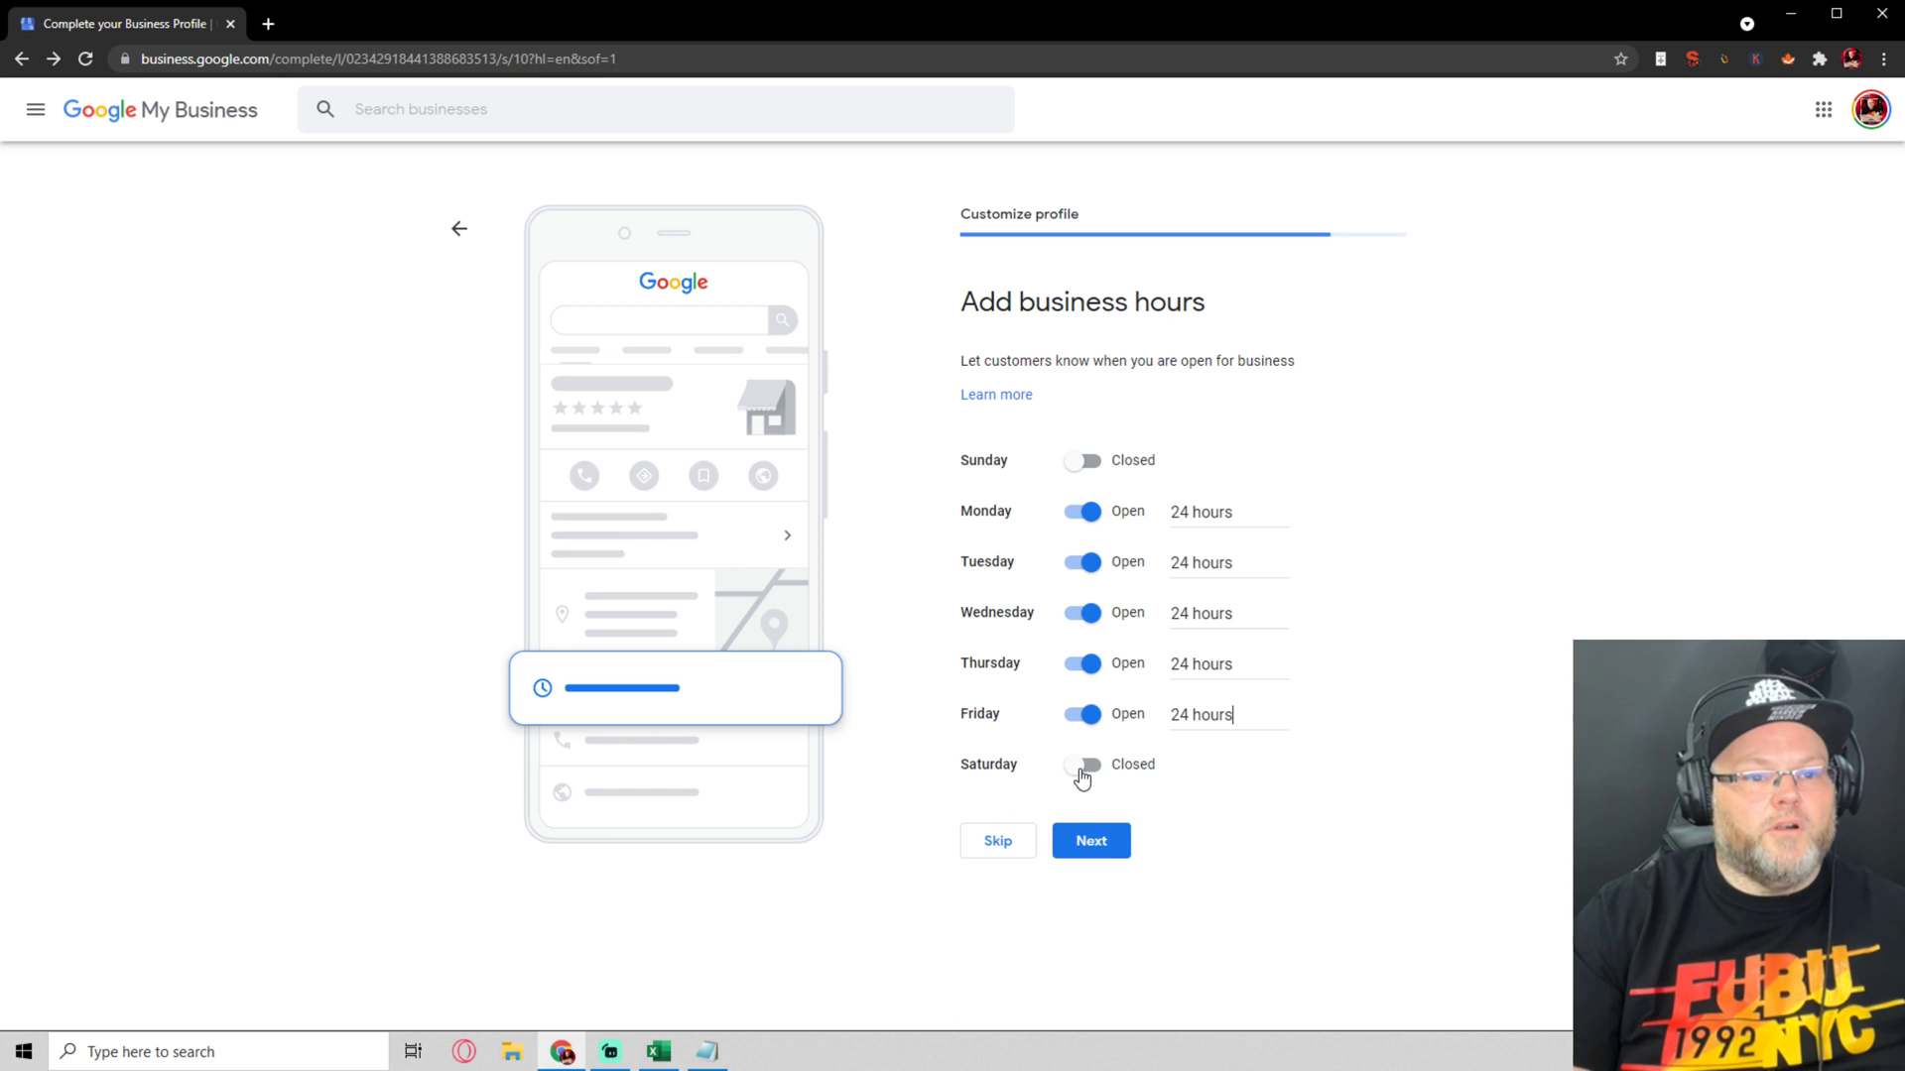
pyautogui.click(1102, 844)
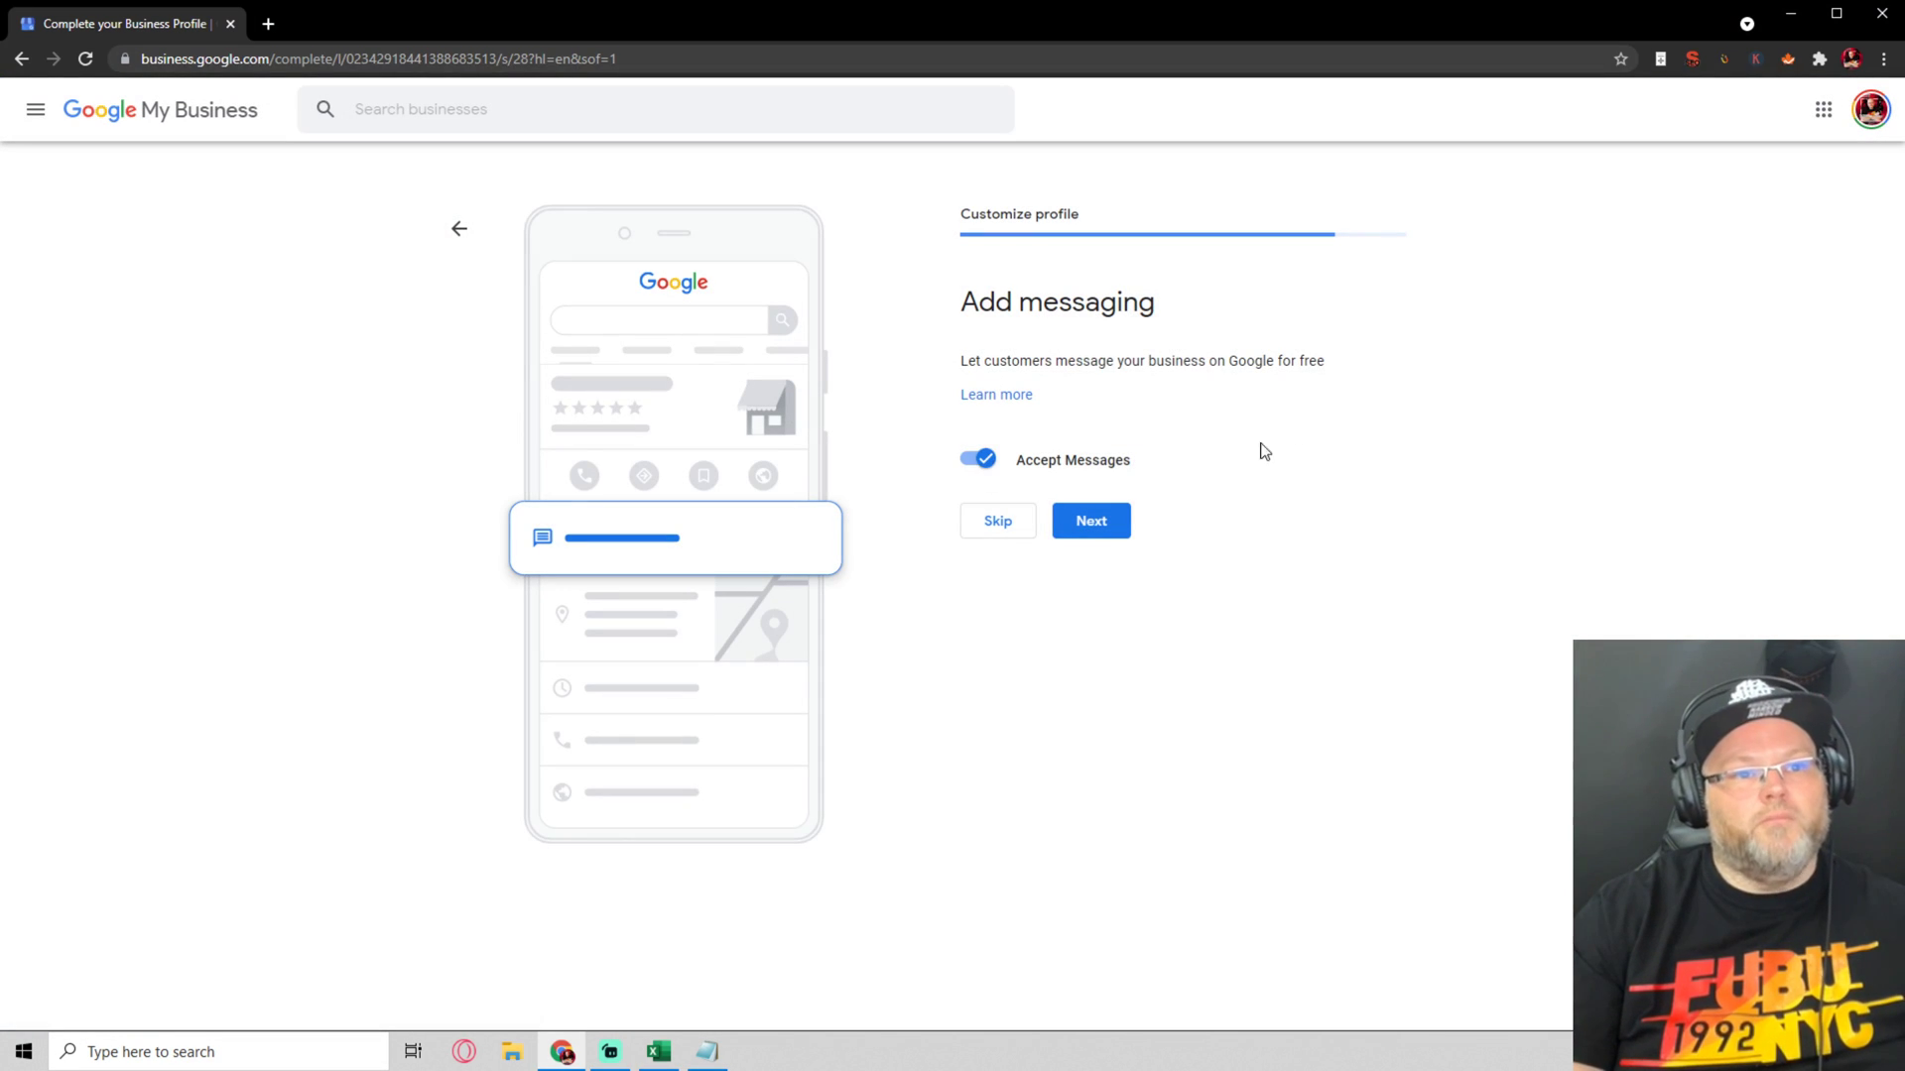
pyautogui.click(1104, 524)
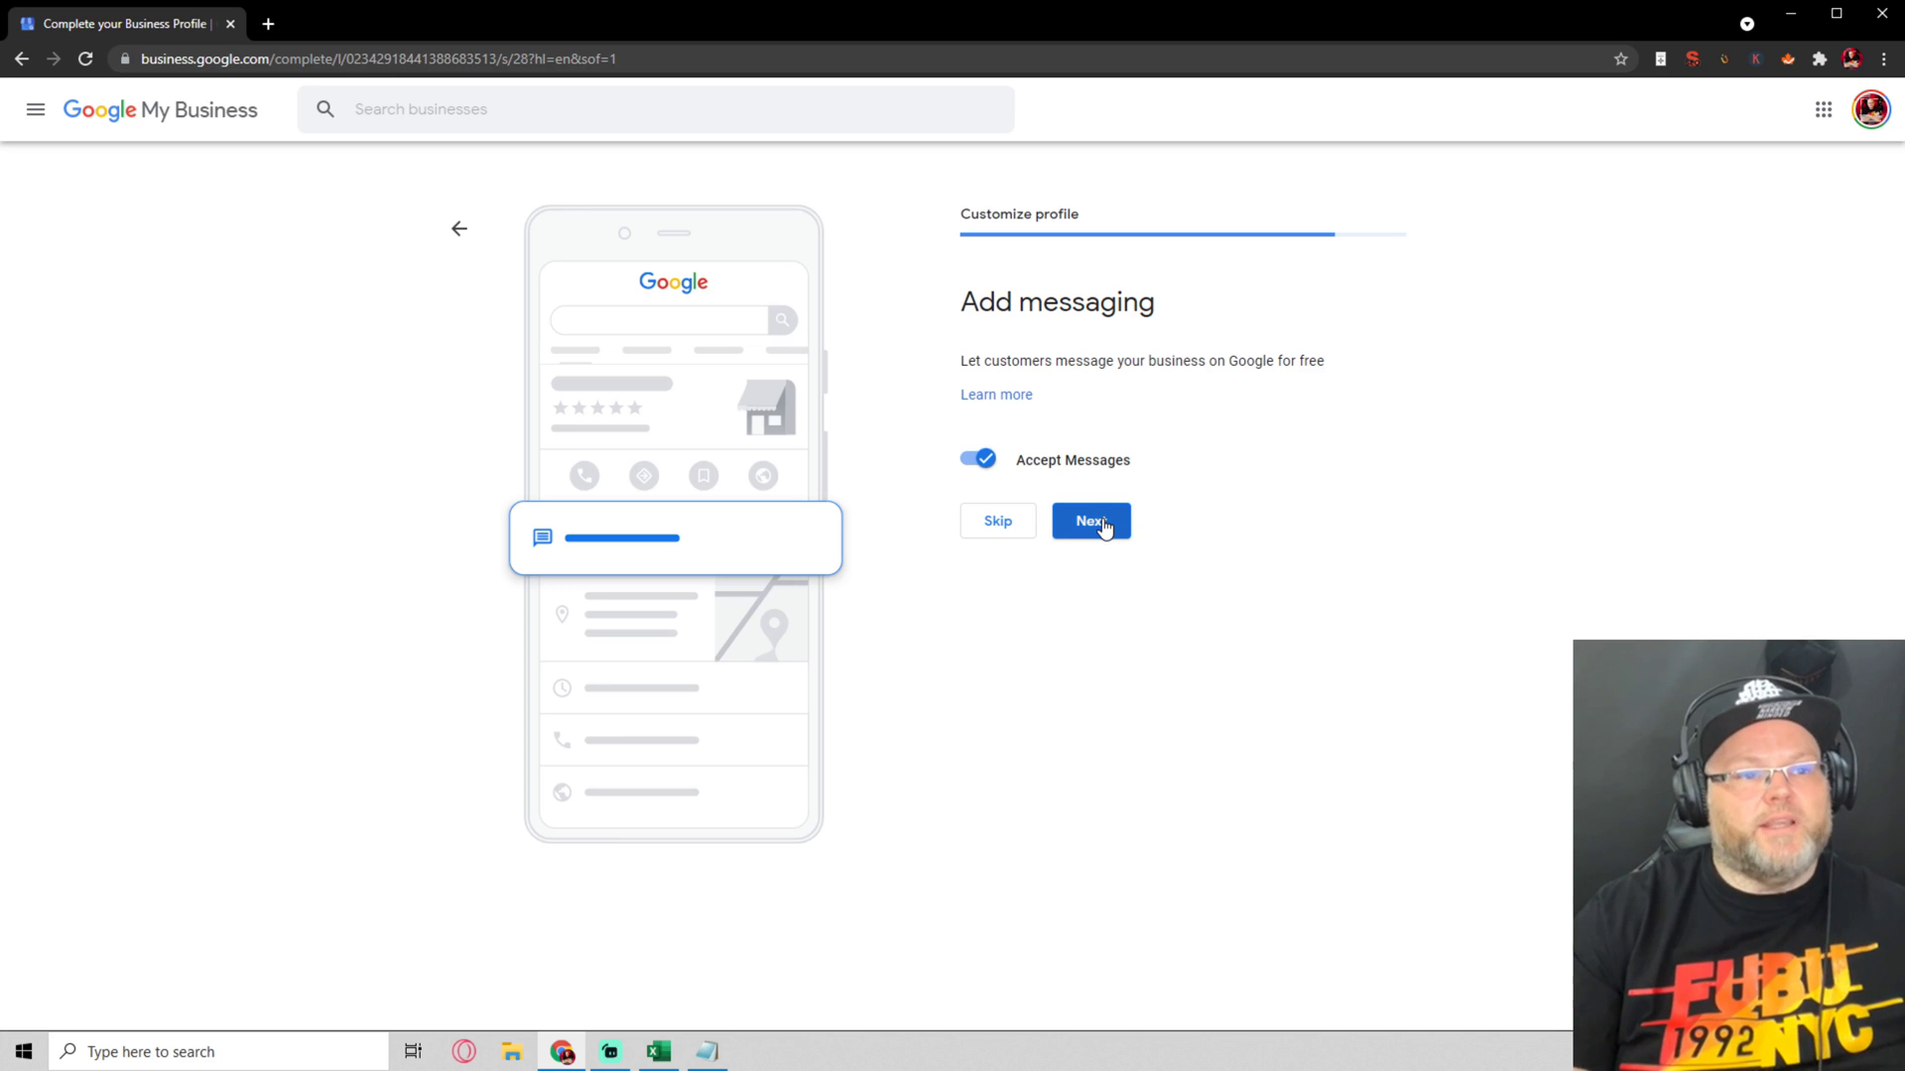
pyautogui.click(1104, 526)
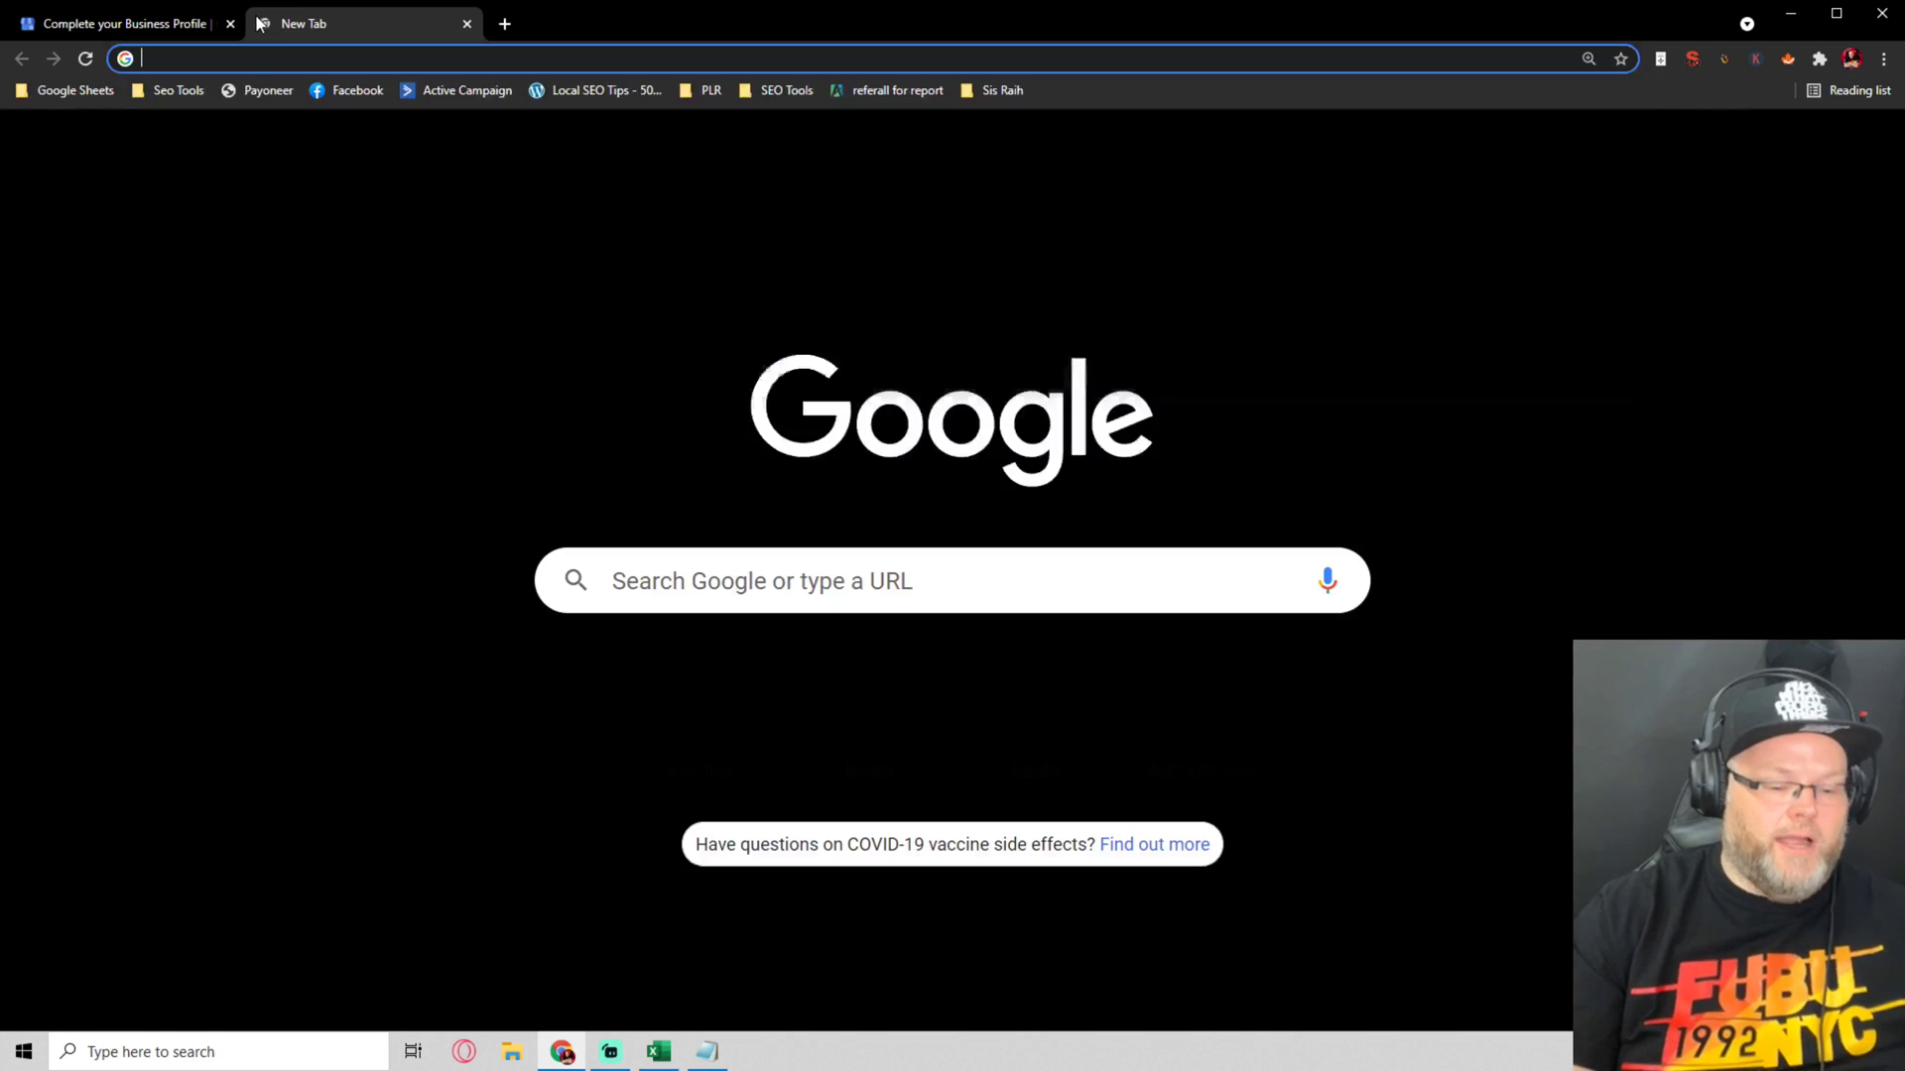
# Open rankfortress.com in a new browser tab
pyautogui.click(266, 23)
pyautogui.write('rabj')
pyautogui.press('BackSpace')
pyautogui.press('BackSpace')
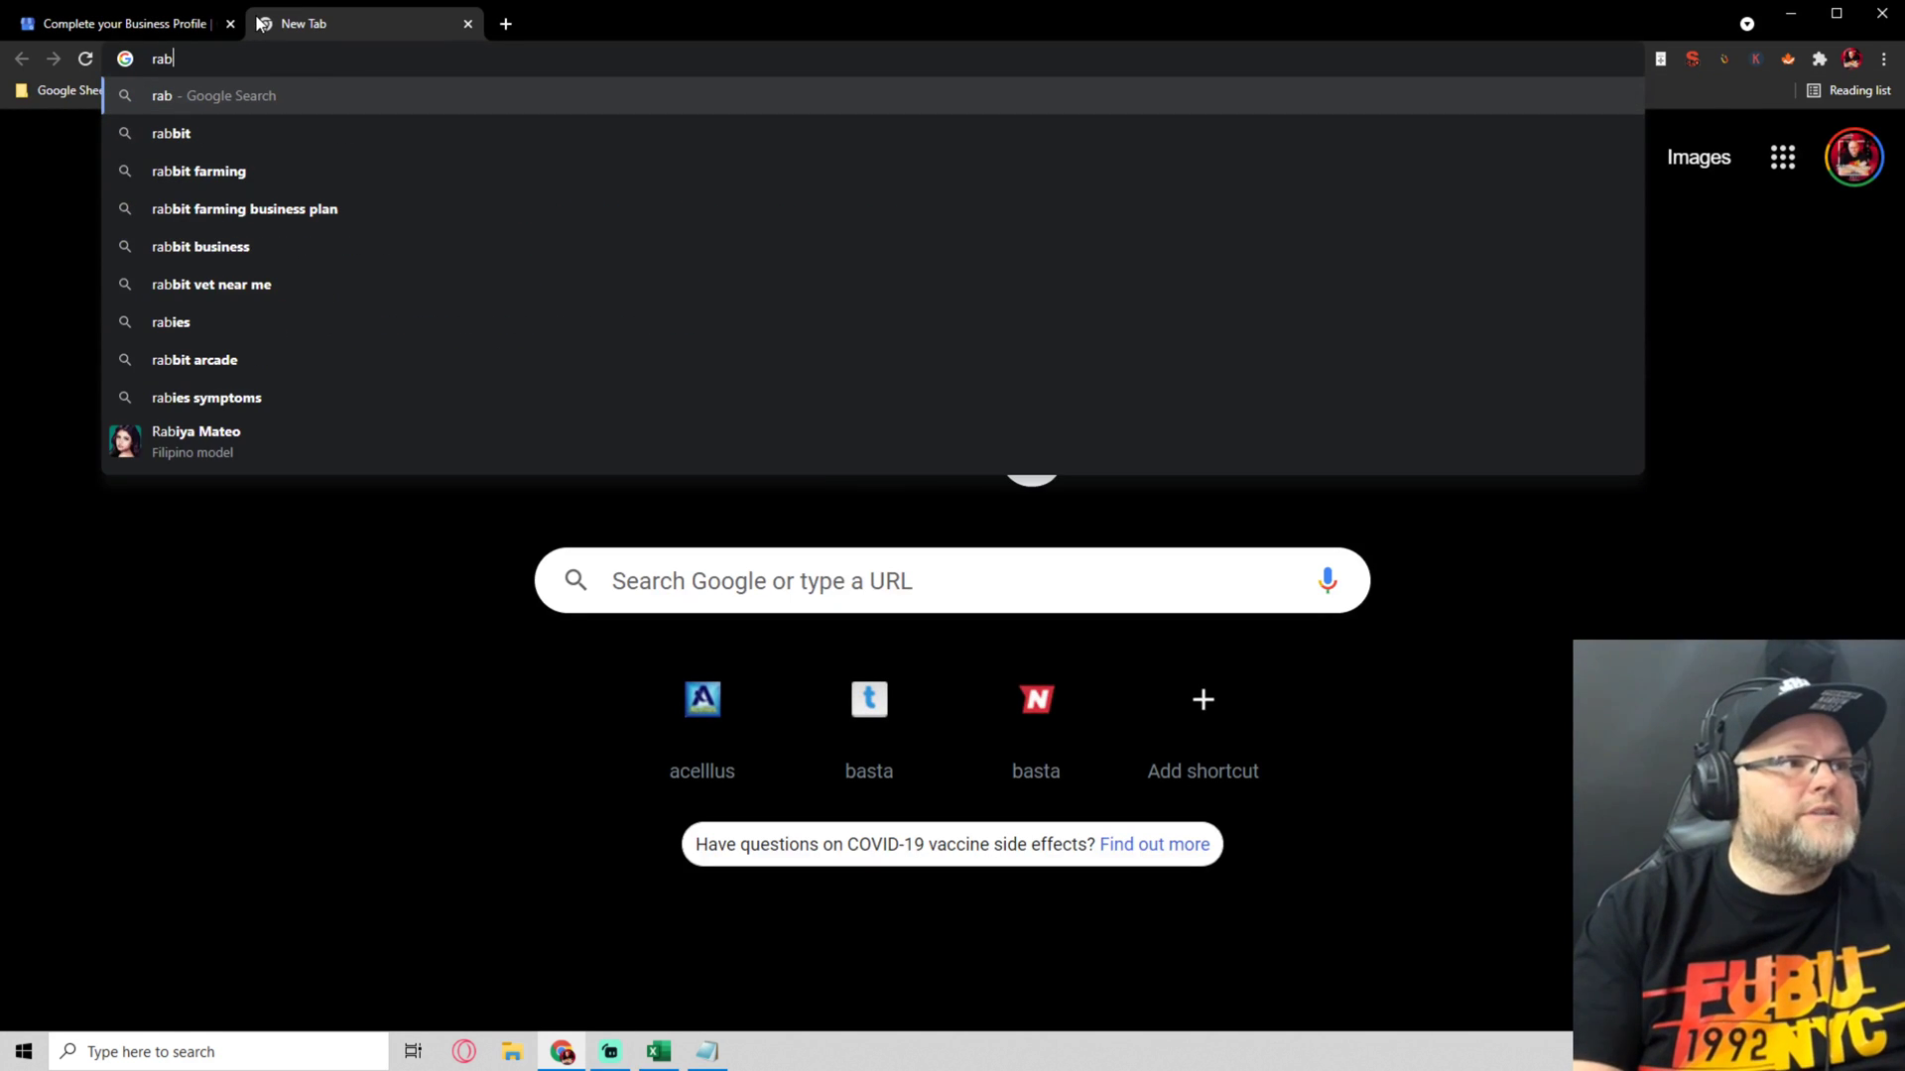
pyautogui.write('n')
pyautogui.press('Return')
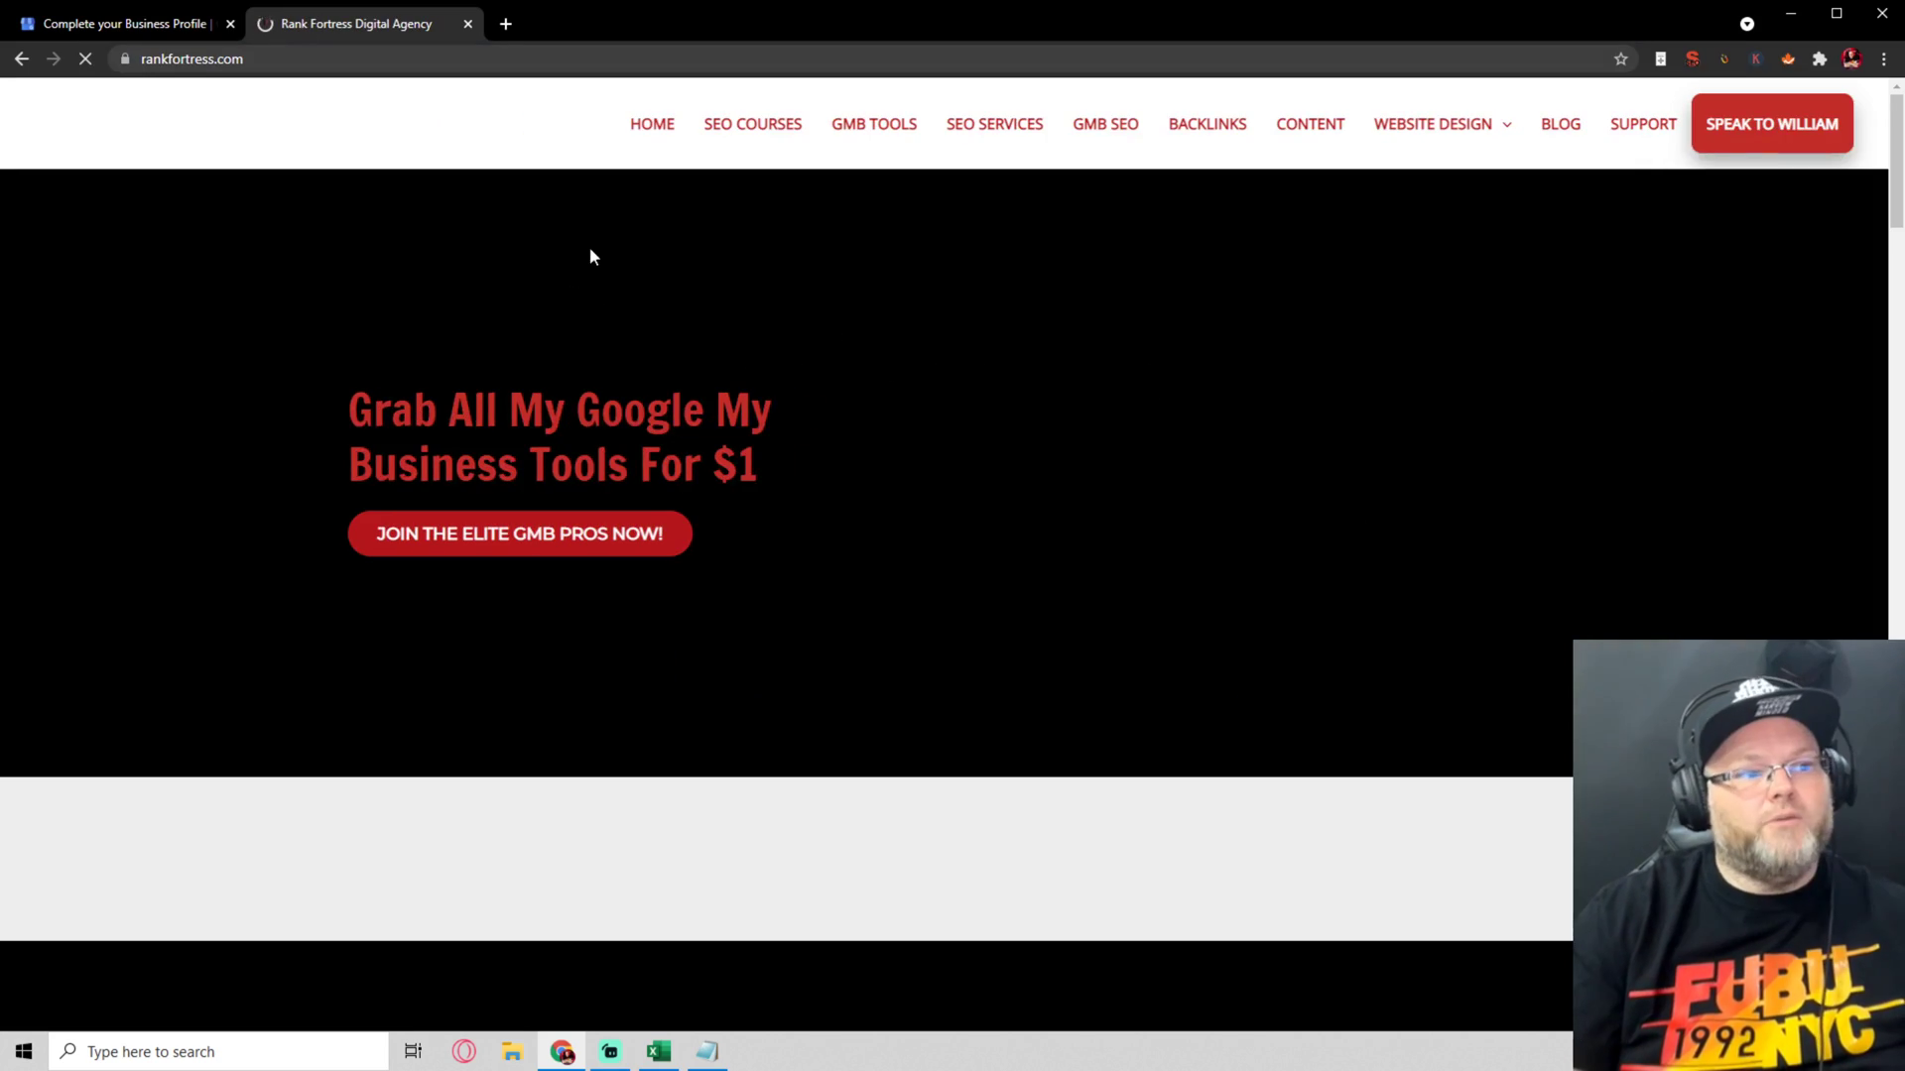
# Select the 'We are a team…' paragraph in the Meet The Rank Fortress Team section
pyautogui.scroll(-8, 818, 520)
pyautogui.scroll(-4, 818, 519)
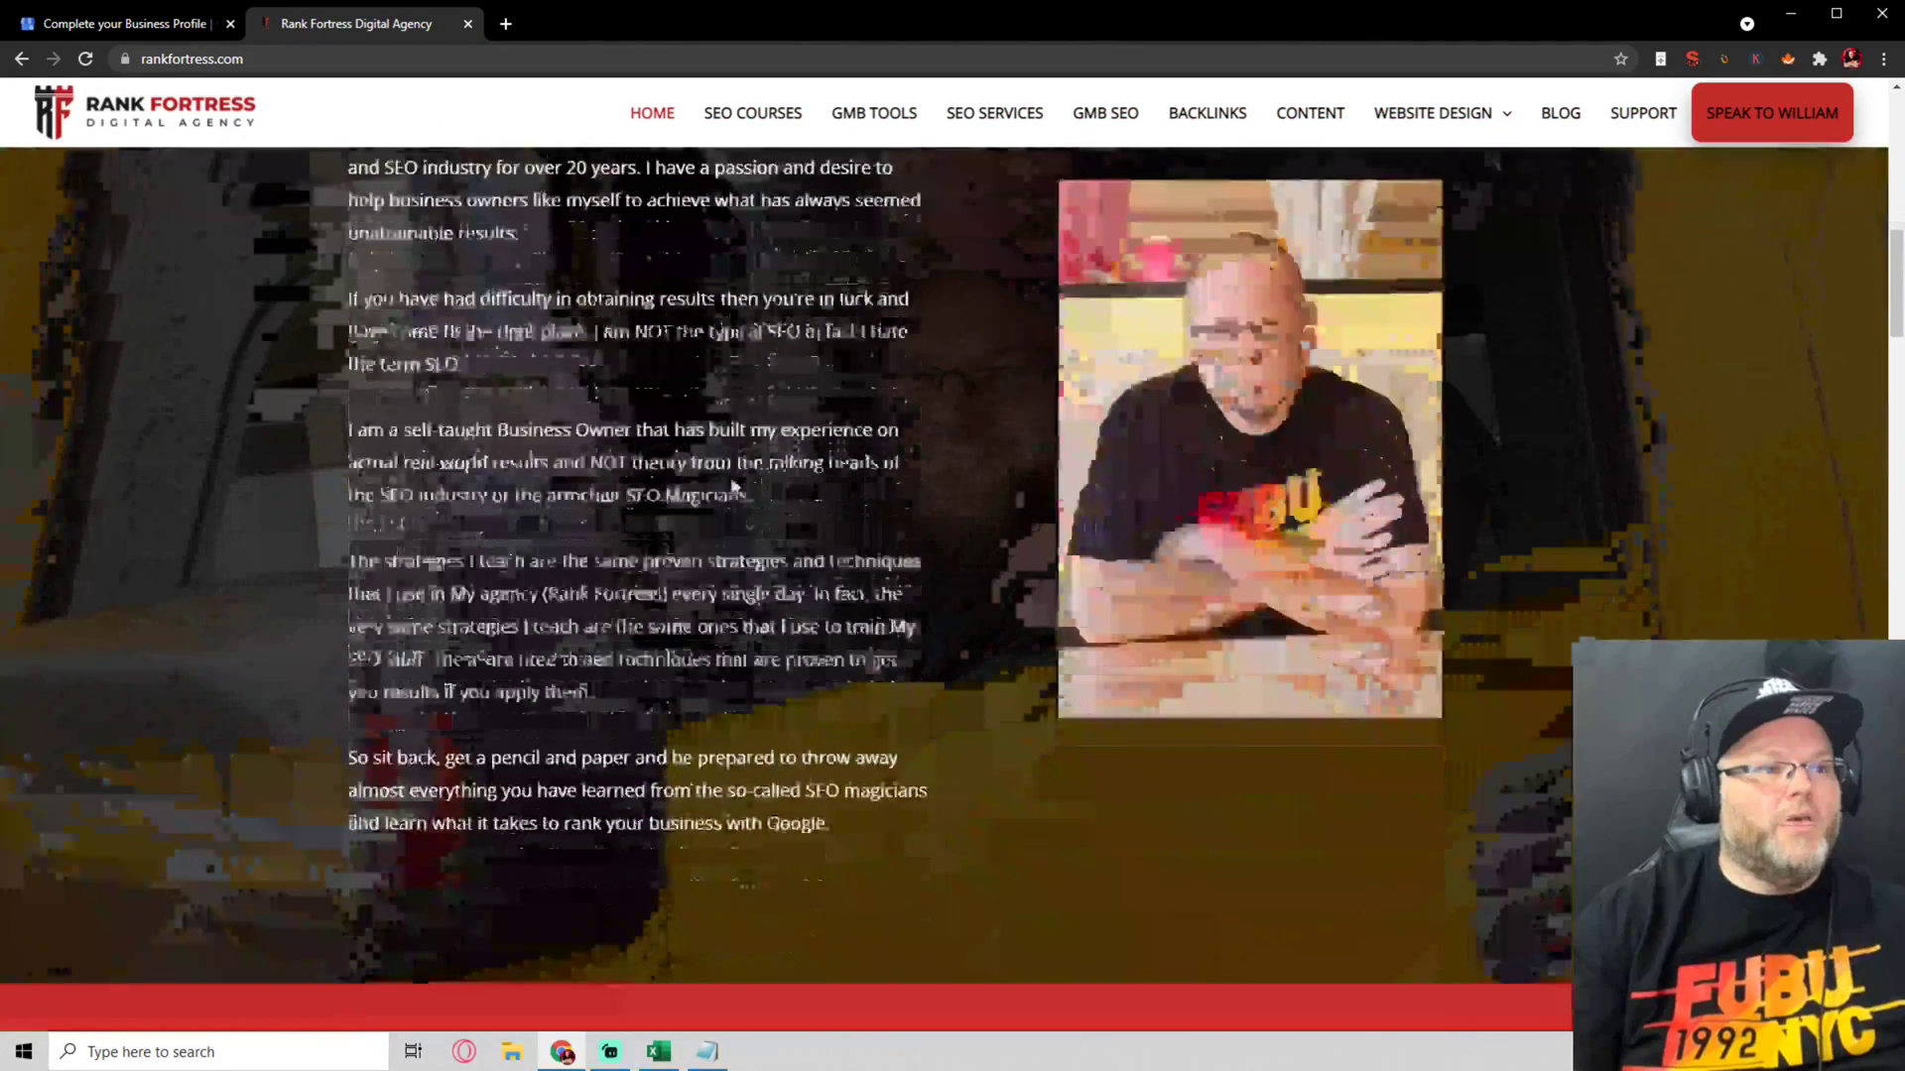
pyautogui.scroll(-12, 716, 467)
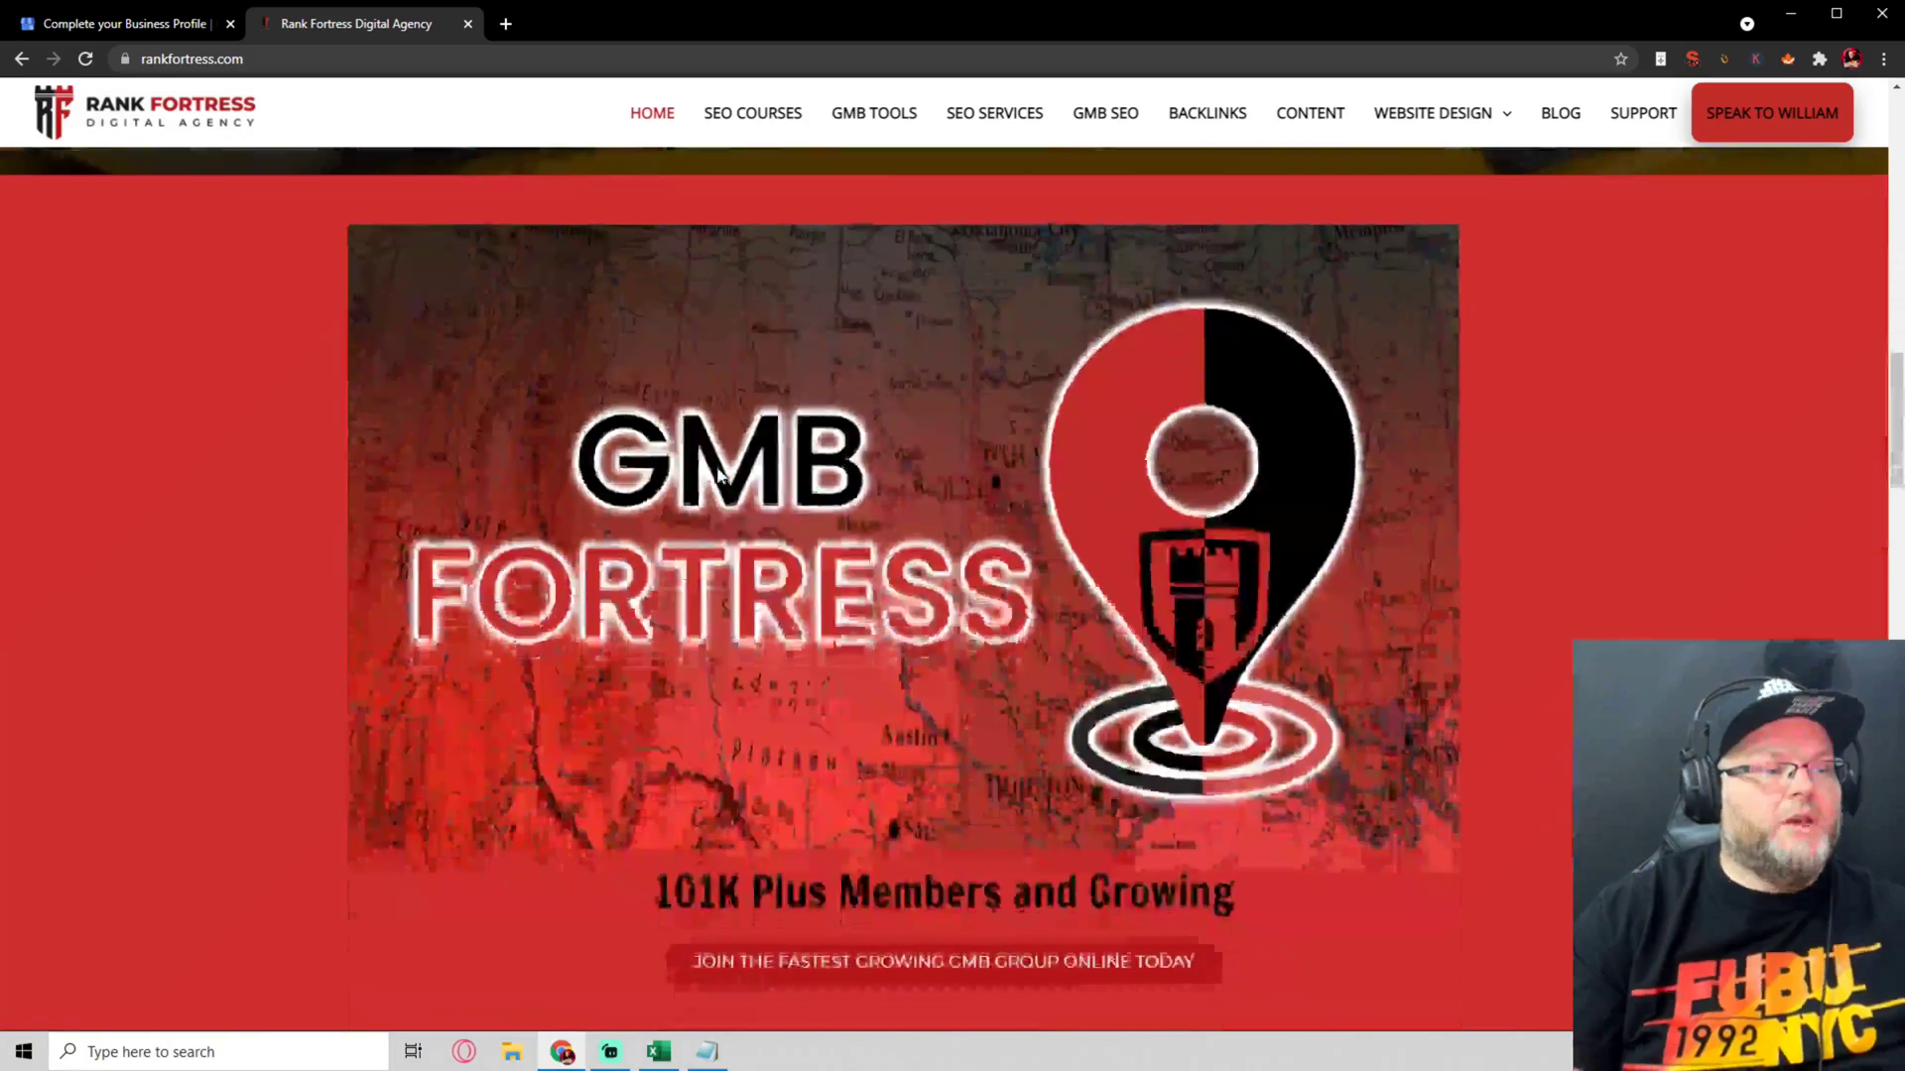
pyautogui.scroll(-10, 717, 471)
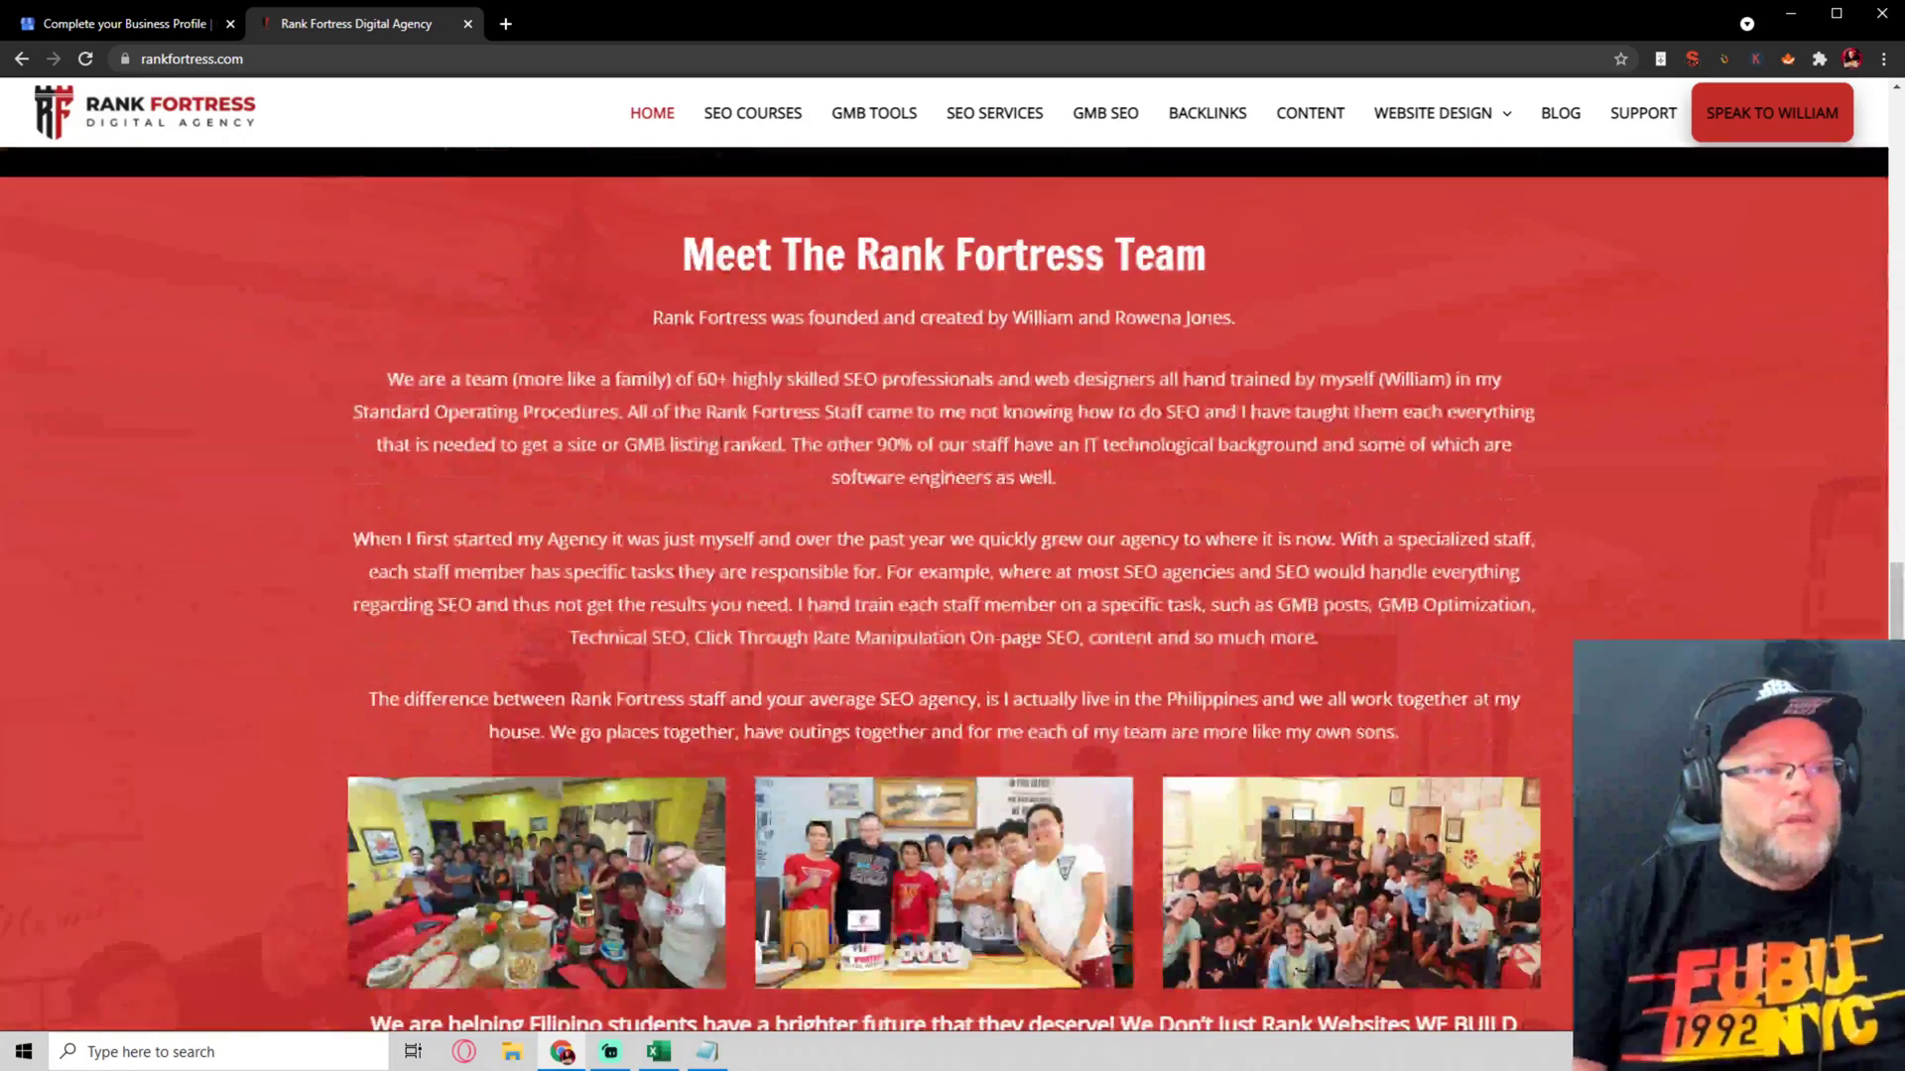
pyautogui.tripleClick(725, 416)
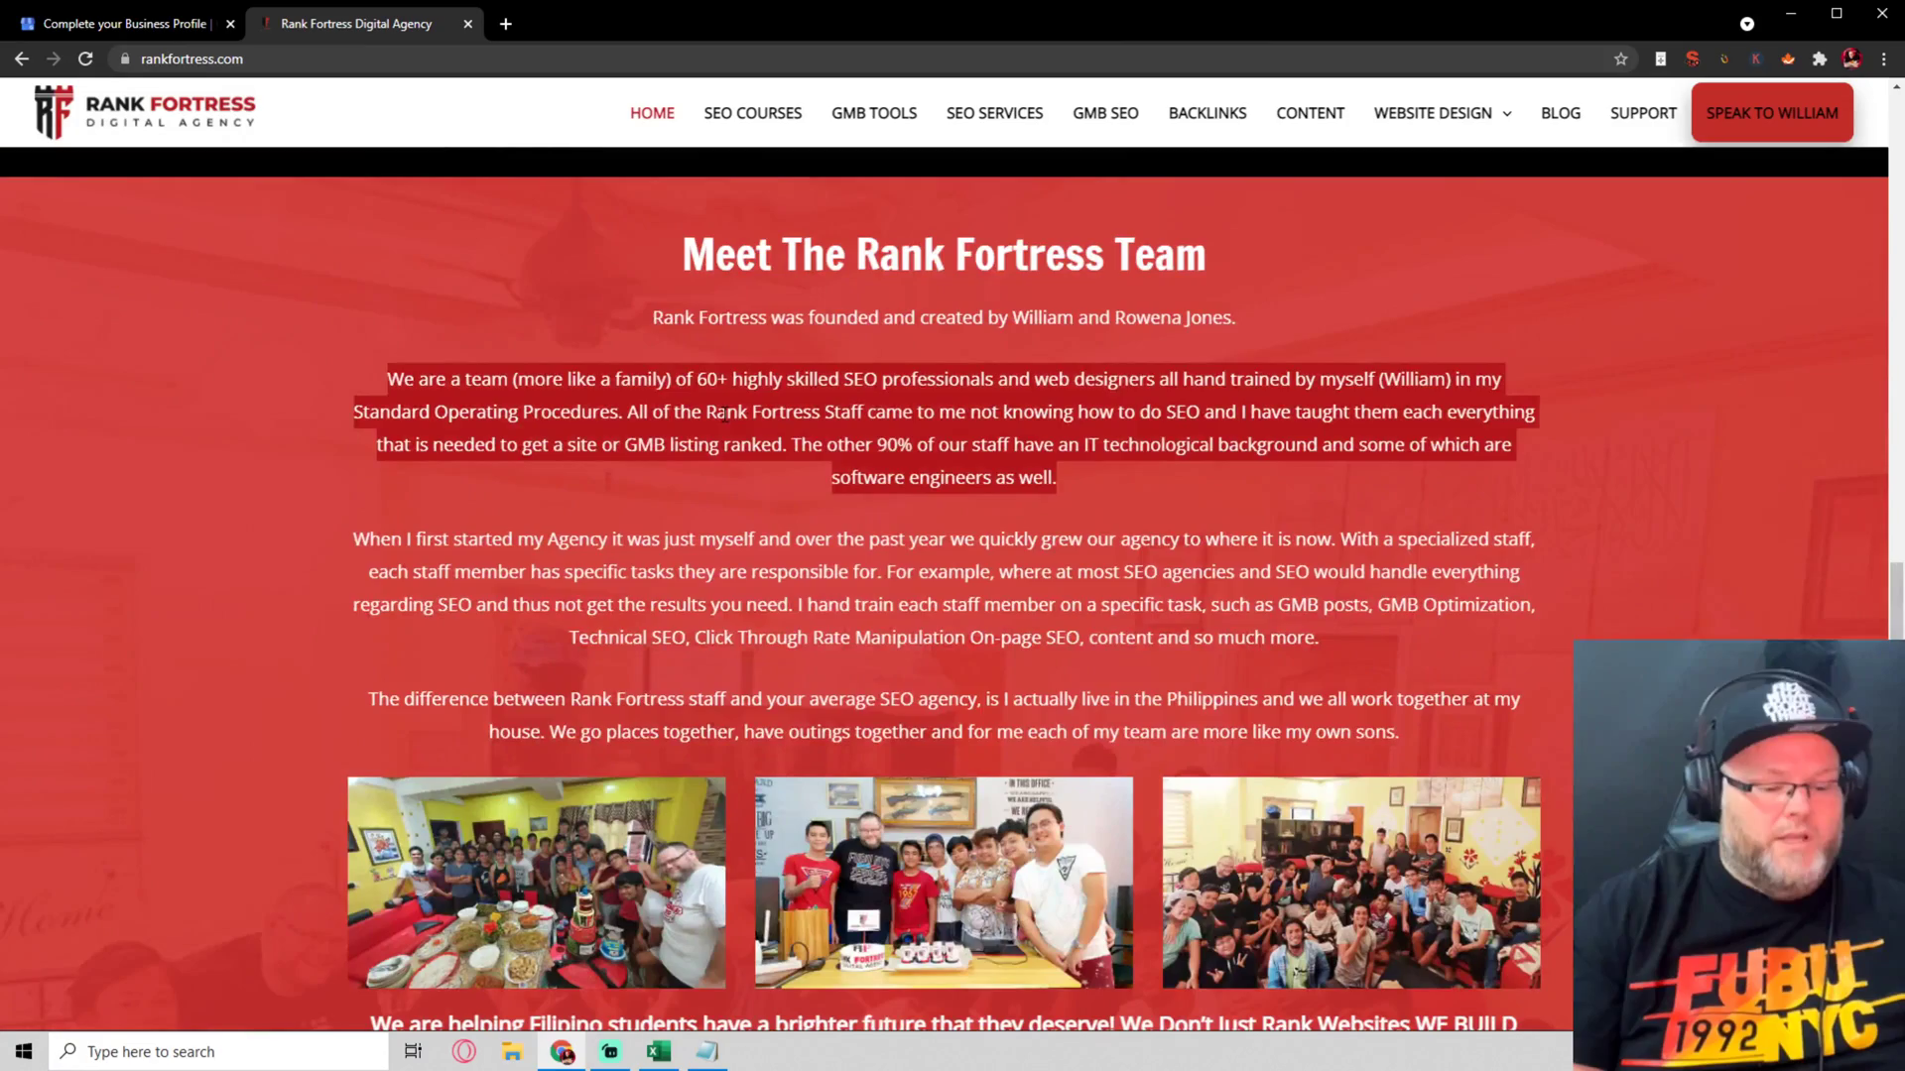
pyautogui.scroll(-13, 725, 415)
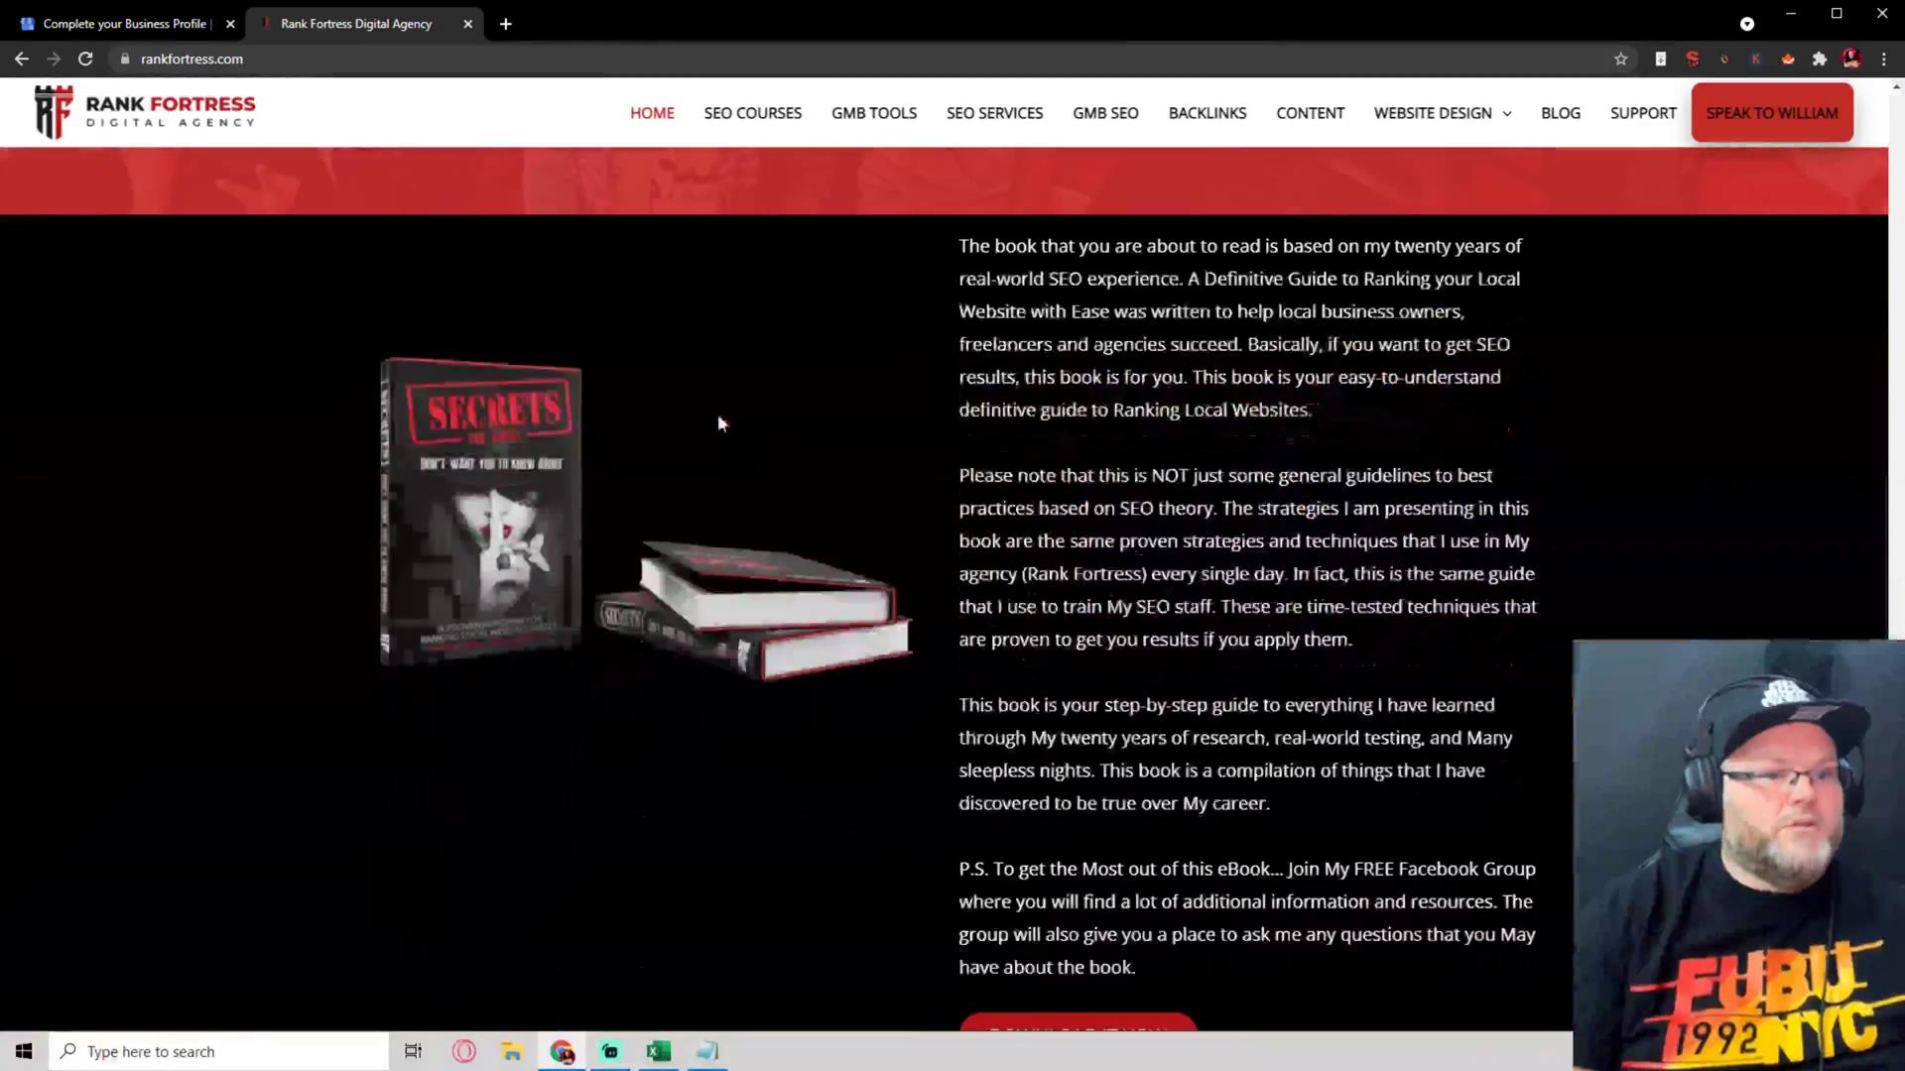
pyautogui.scroll(7, 717, 414)
pyautogui.scroll(5, 716, 412)
# Paste the team paragraph as the business description, remove trailing blank lines, and continue to photos
pyautogui.click(124, 22)
pyautogui.click(1043, 560)
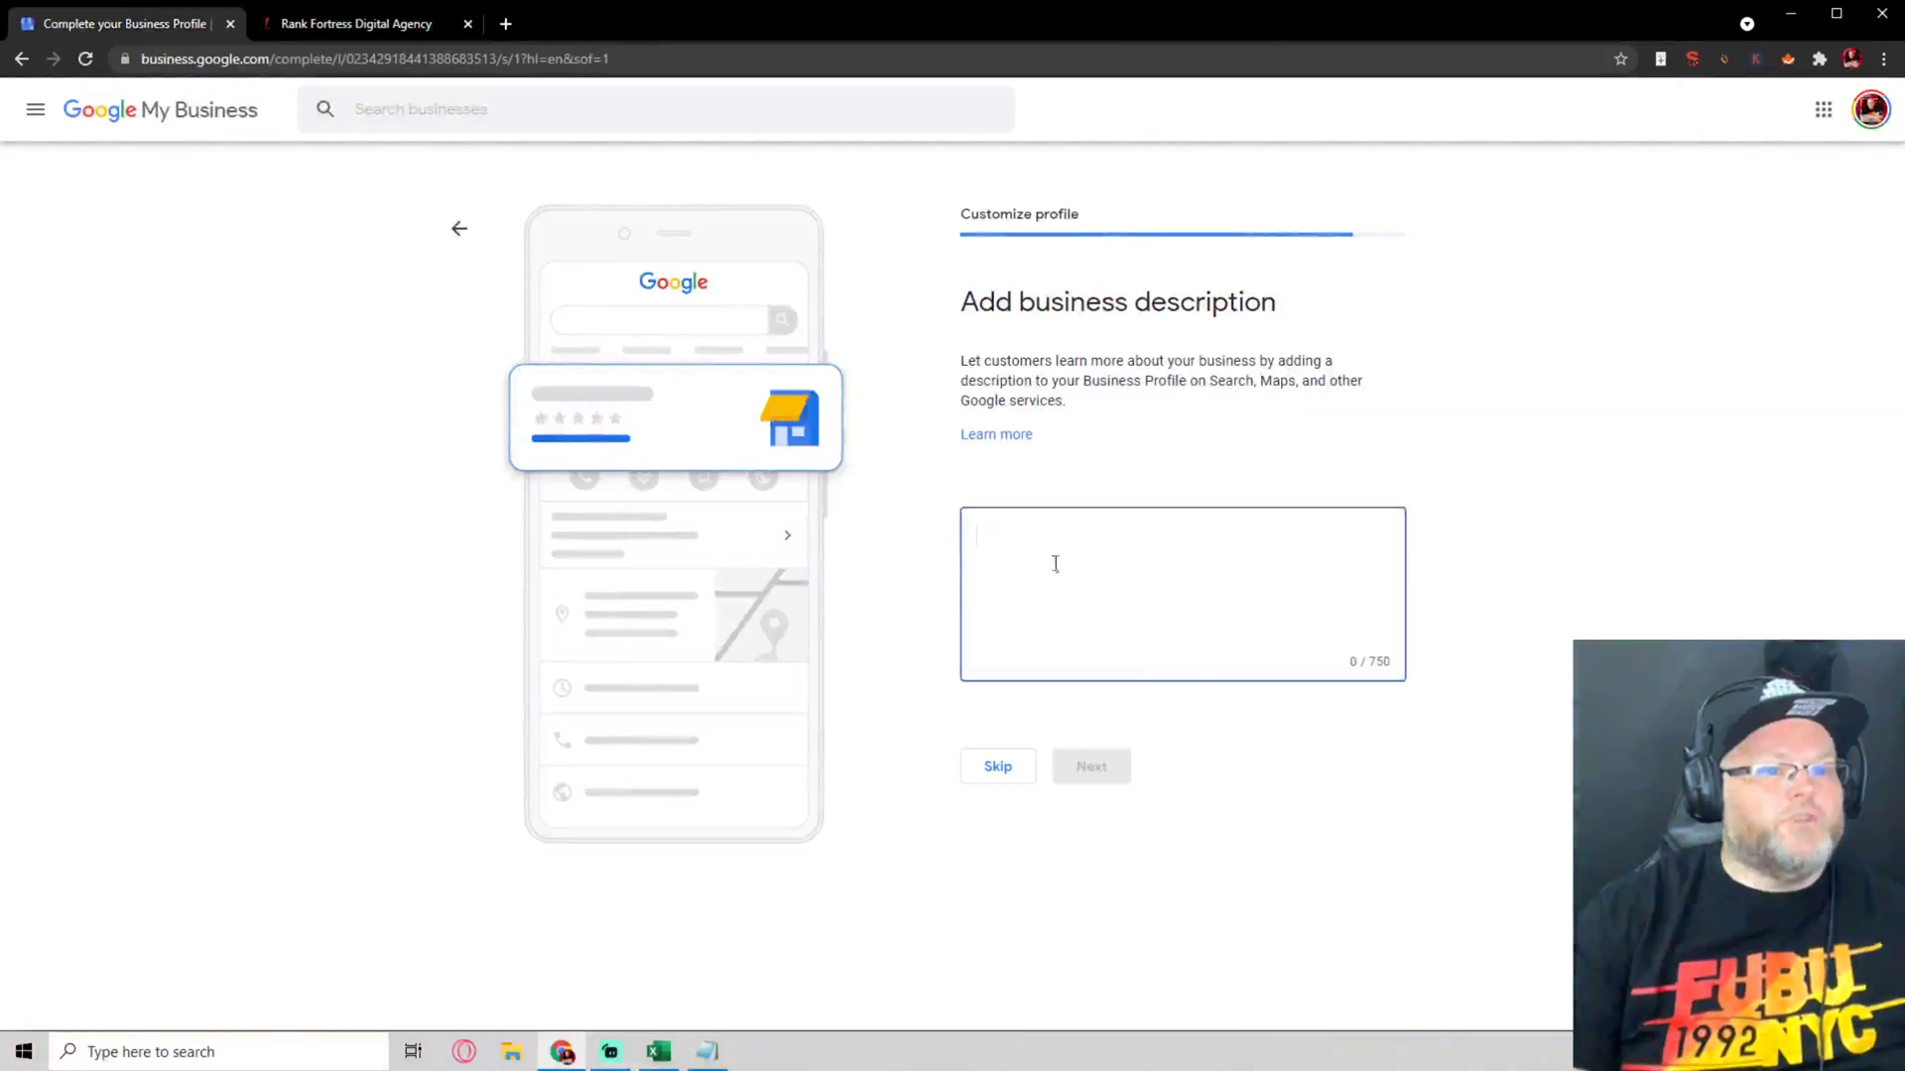
pyautogui.write('We are a team (more like a family) of 60+ highly skilled SEO professionals and web designers all hand trained by myself (William) in my Standard Operating Procedures. All of the Rank Fortress Staff come to me not knowing how to do SEO and I have taught them each everything that is needed to get a site or GMB listing ranked. The other 90% of our staff have an IT technological background and some of which are software engineers as well.\\n')
pyautogui.press('BackSpace')
pyautogui.press('BackSpace')
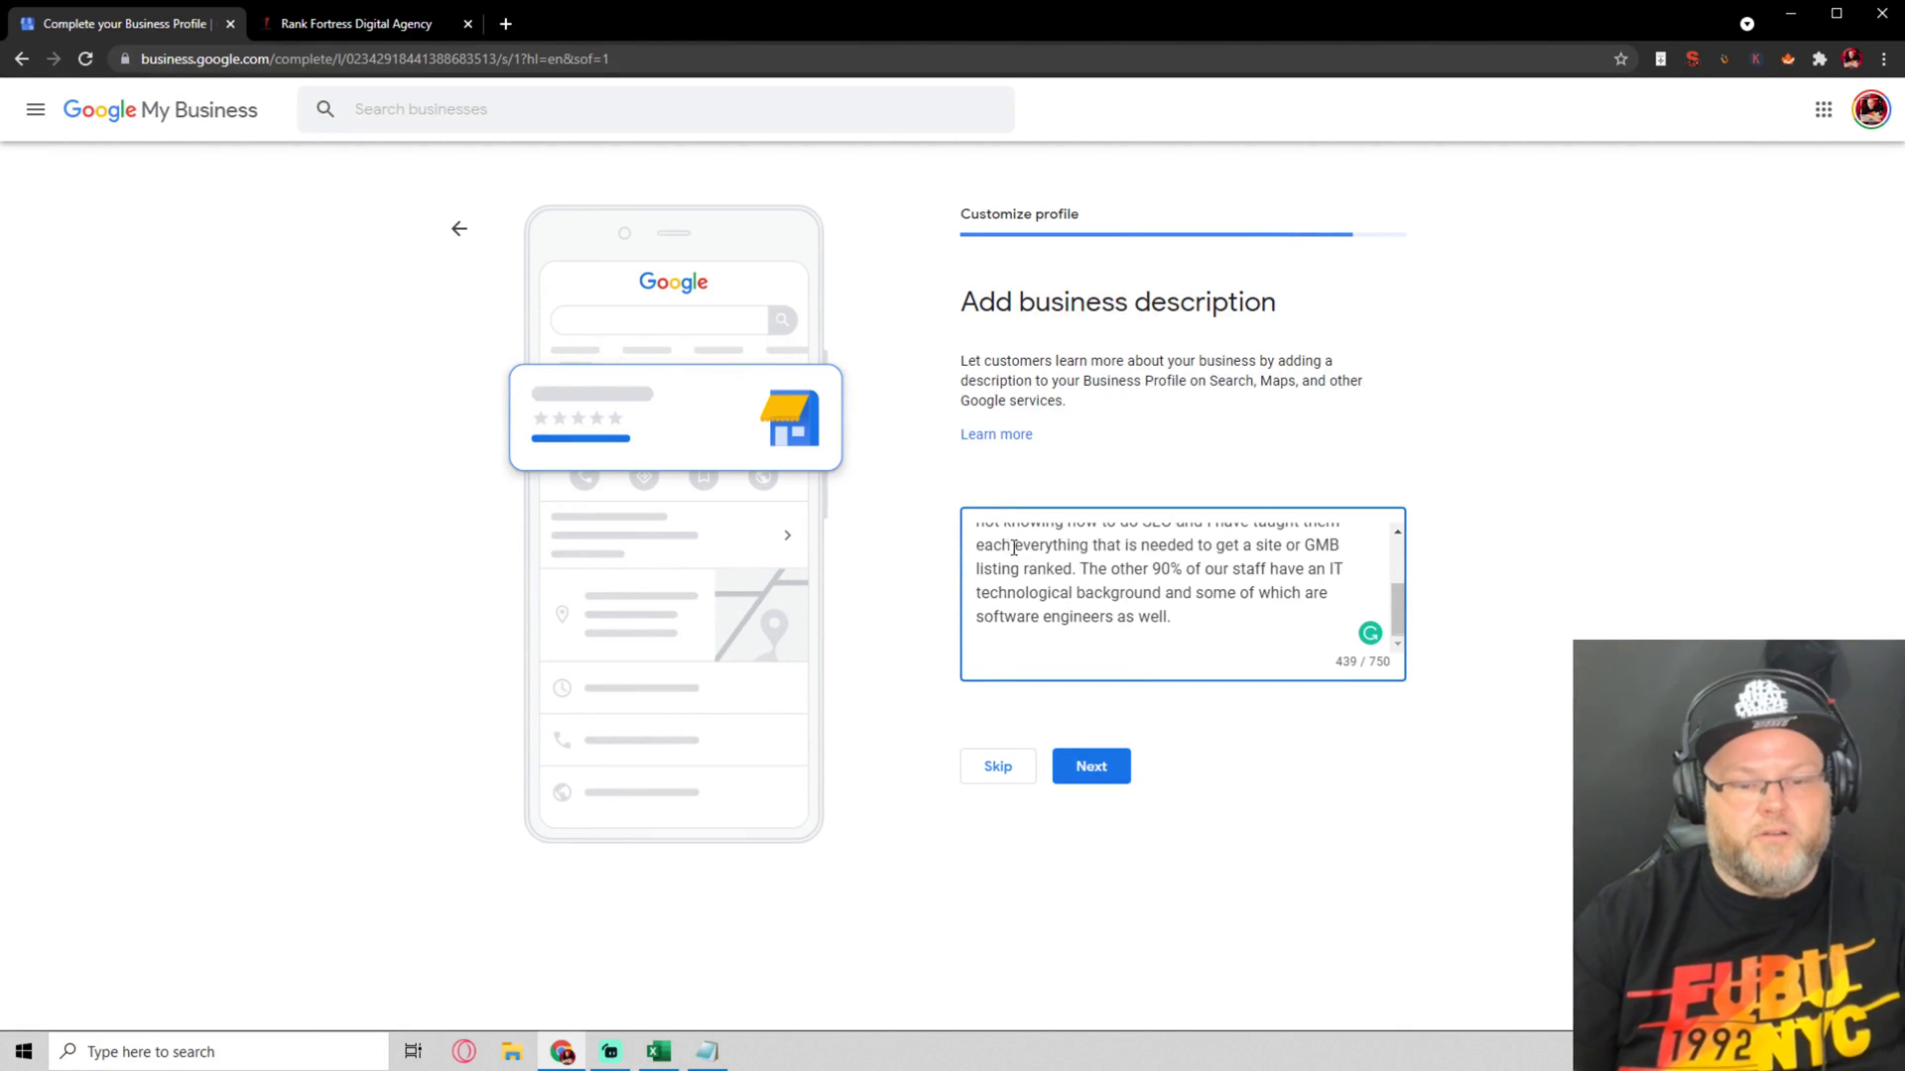
pyautogui.scroll(2, 1122, 580)
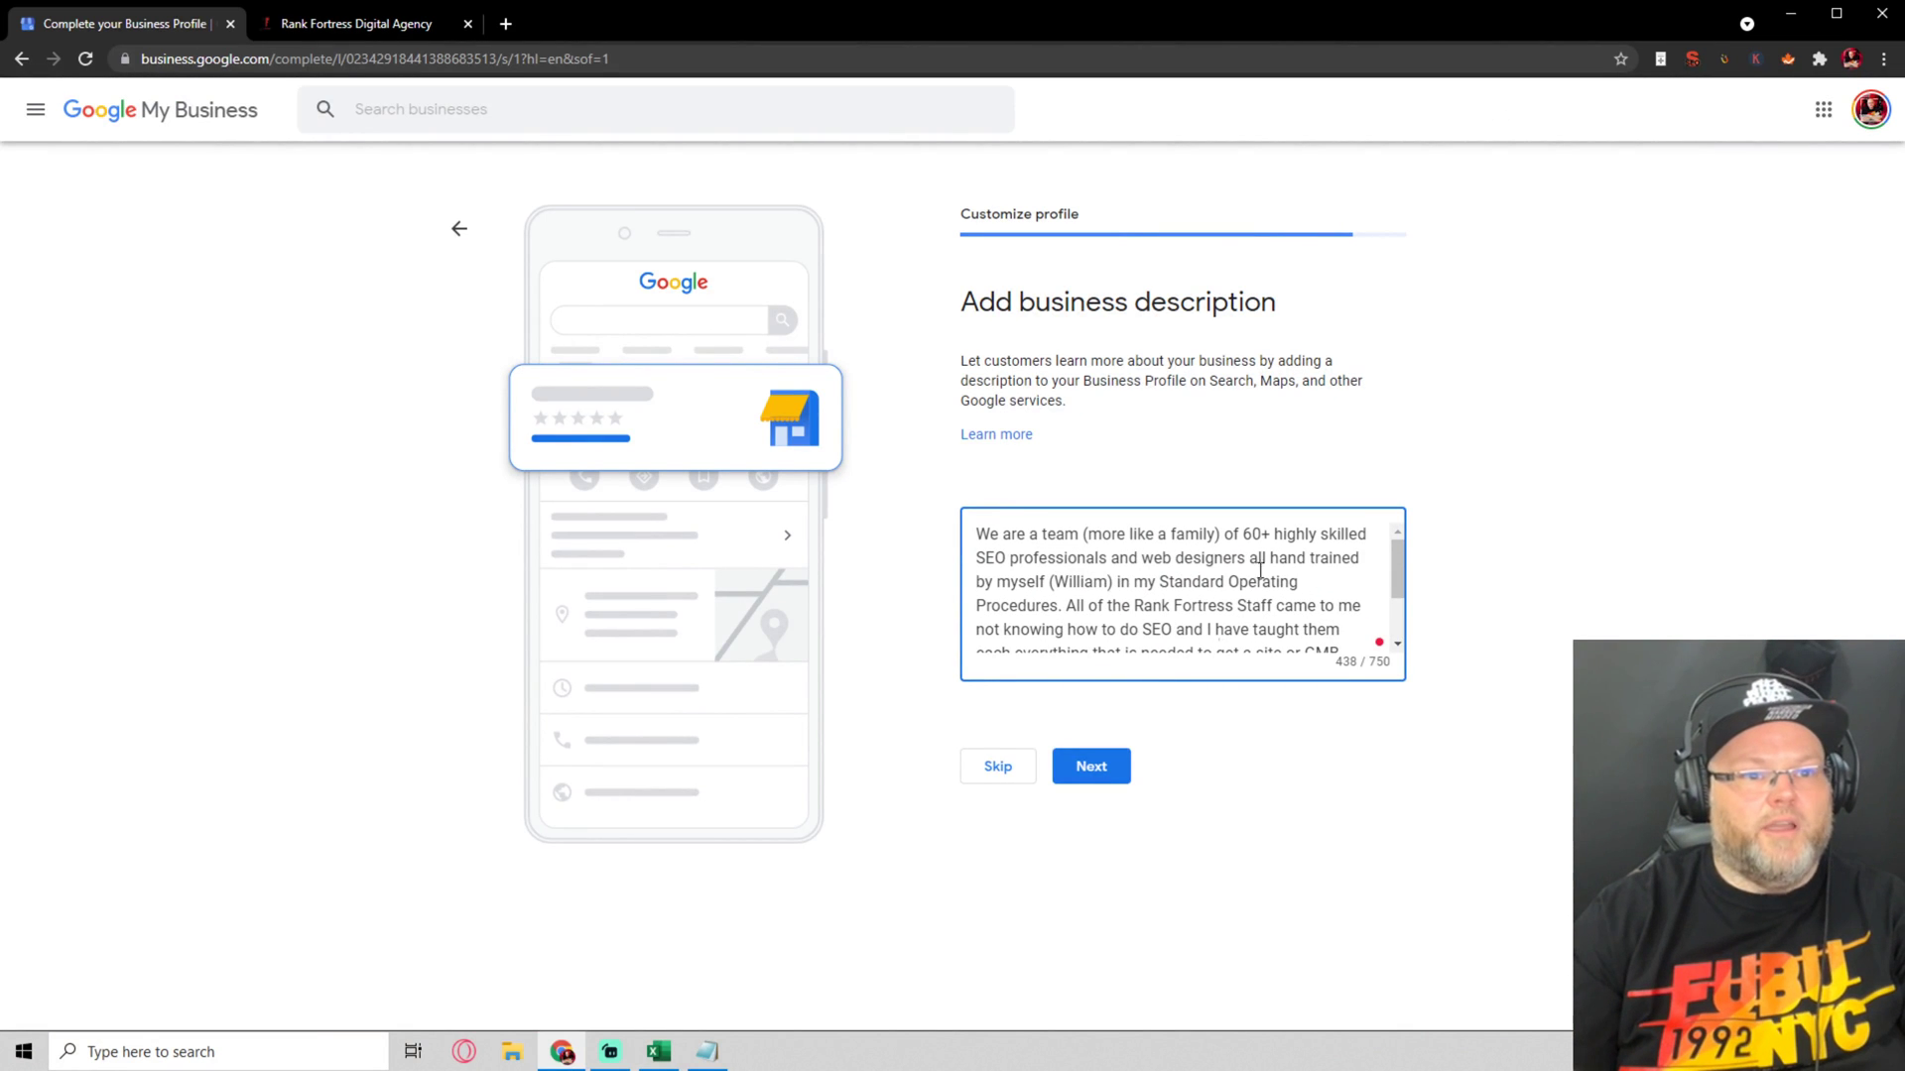
pyautogui.click(1115, 774)
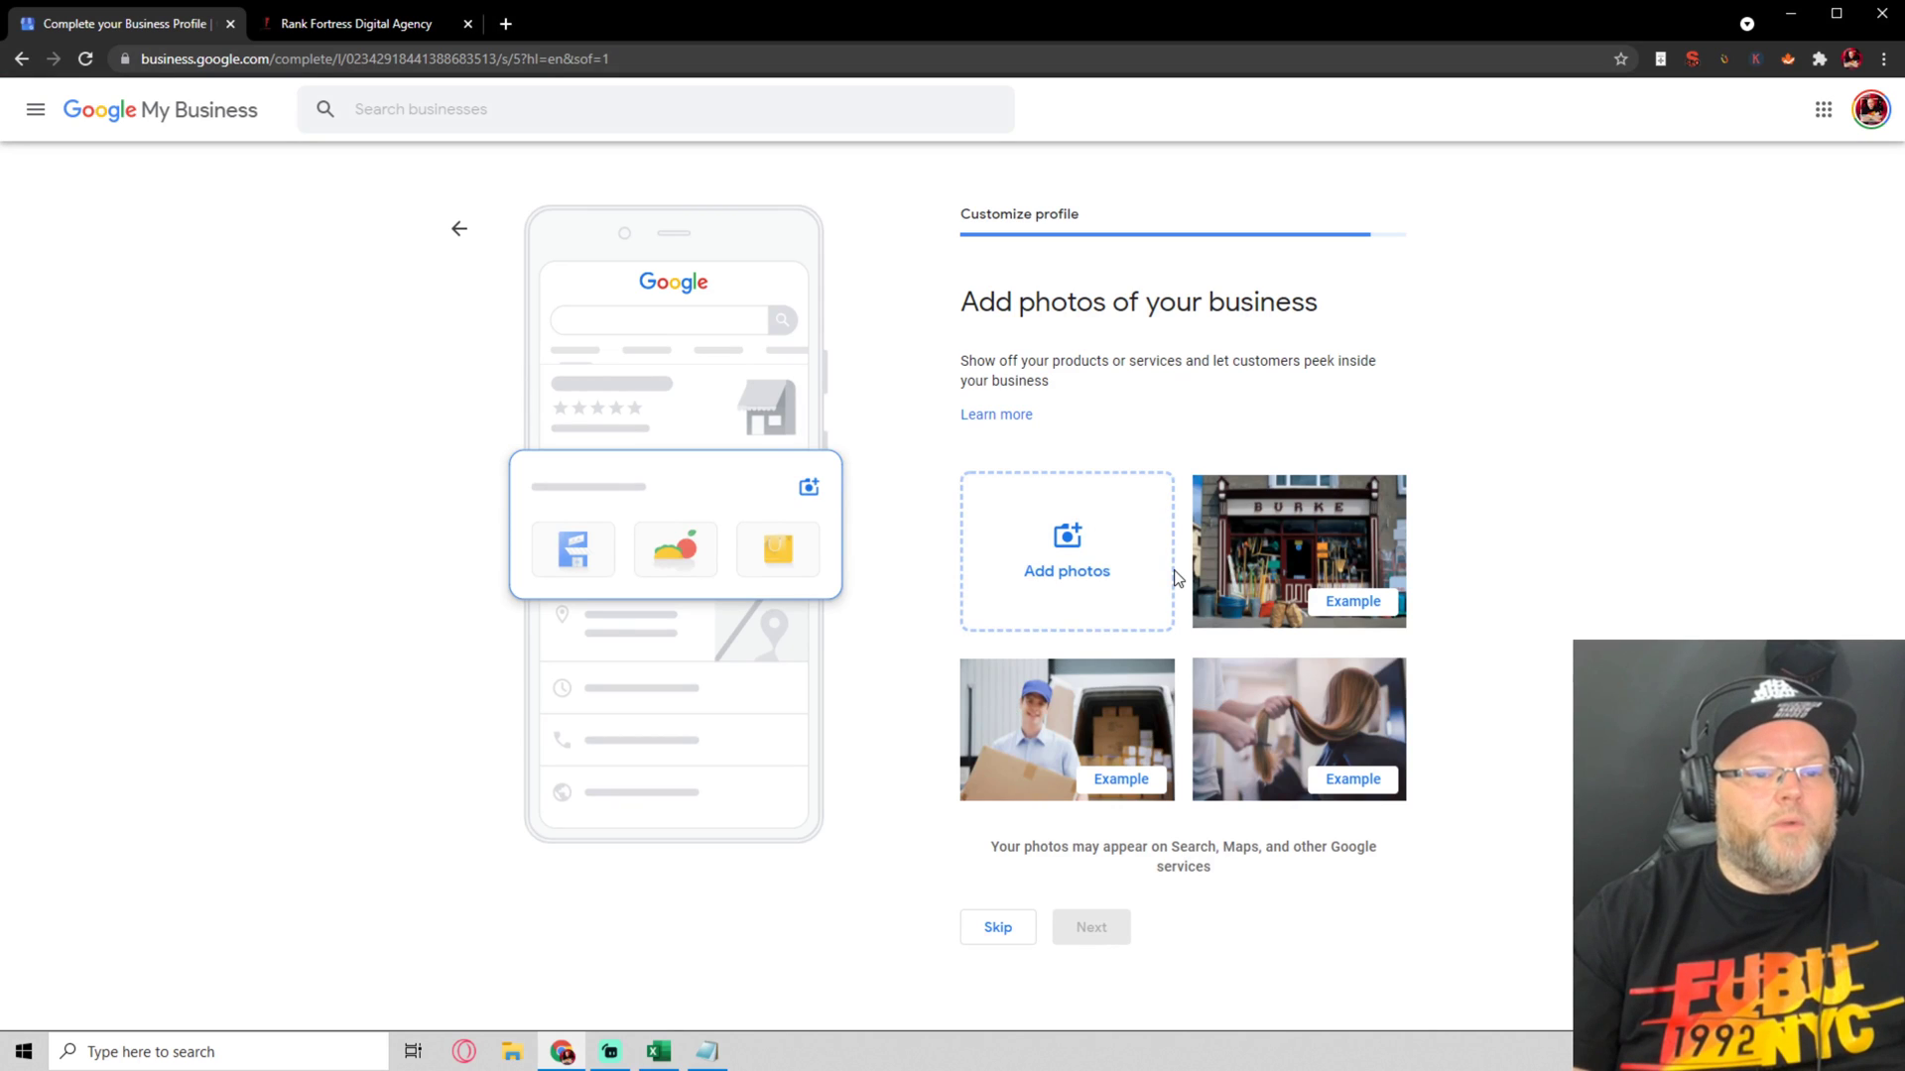
# On the Rank Fortress site, begin saving the first team photo, then cancel the save
pyautogui.click(365, 28)
pyautogui.scroll(-5, 573, 592)
pyautogui.rightClick(573, 592)
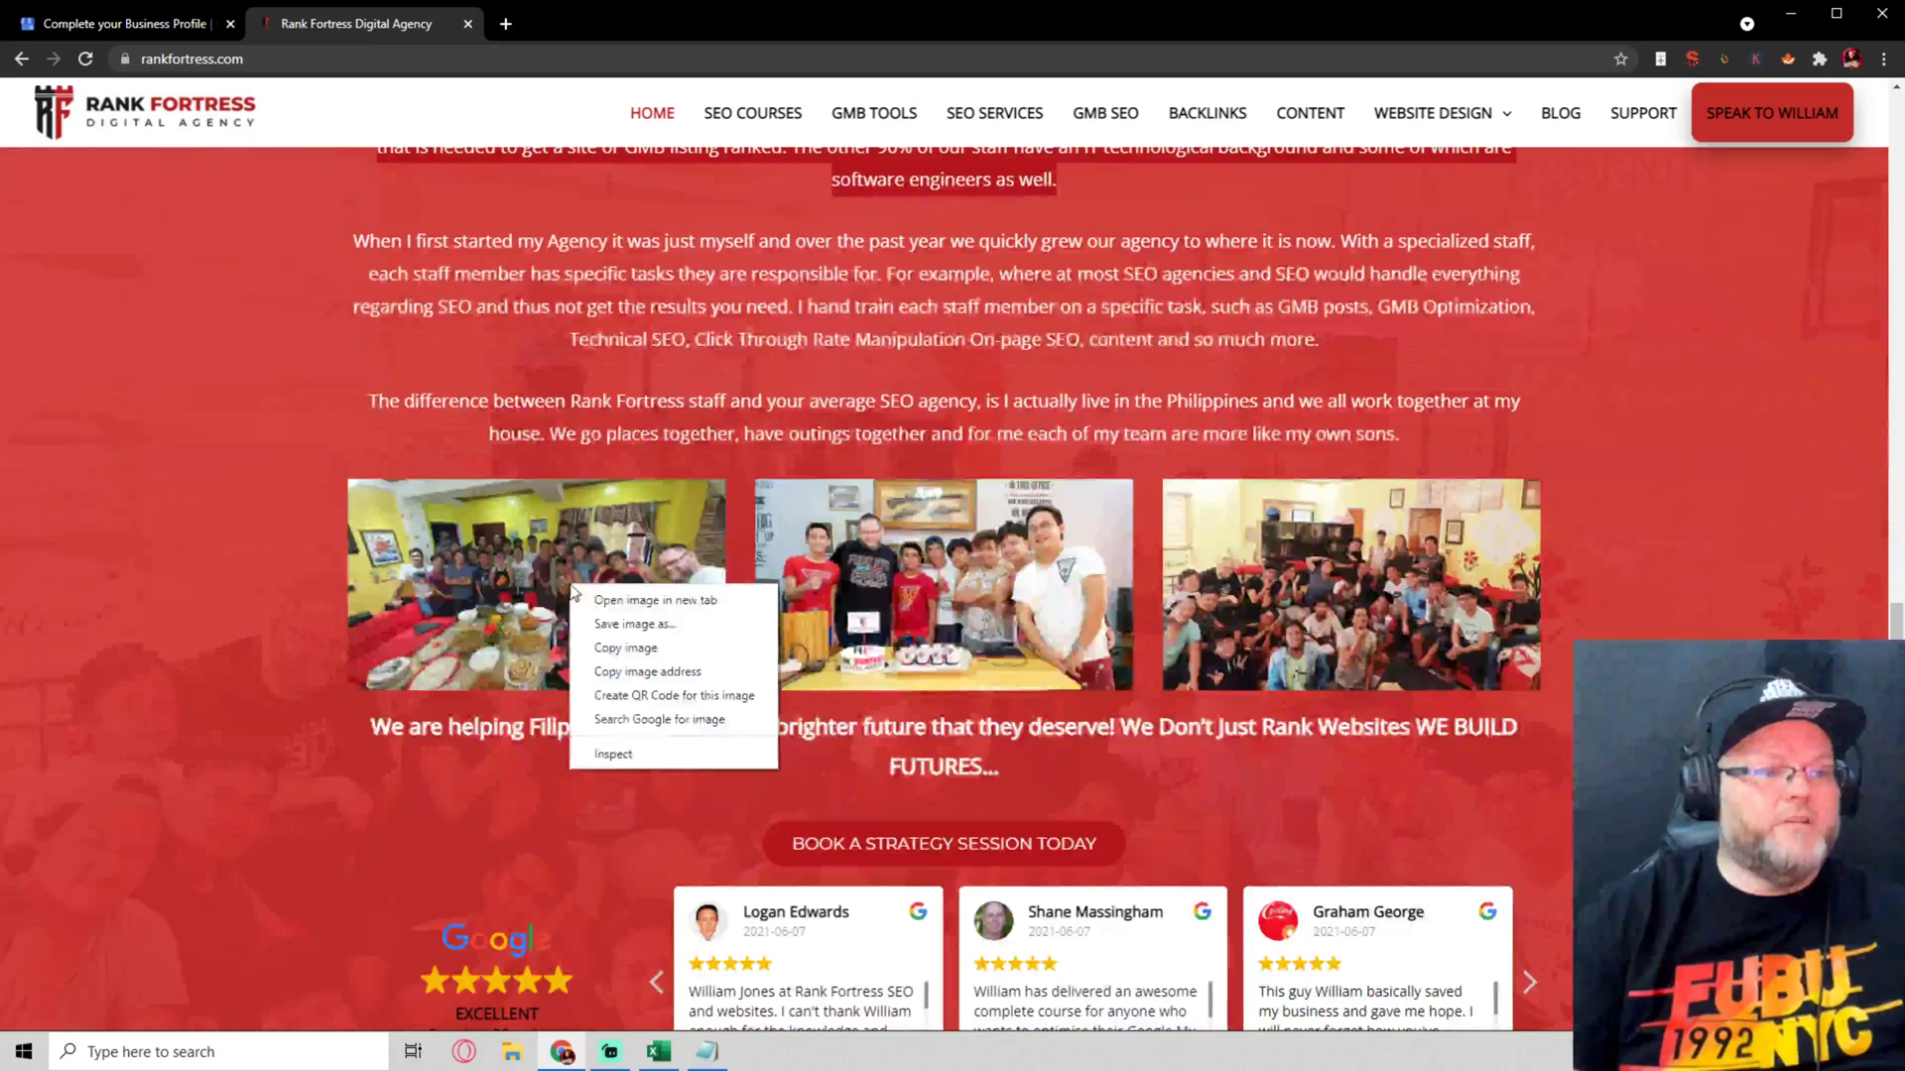
pyautogui.click(597, 624)
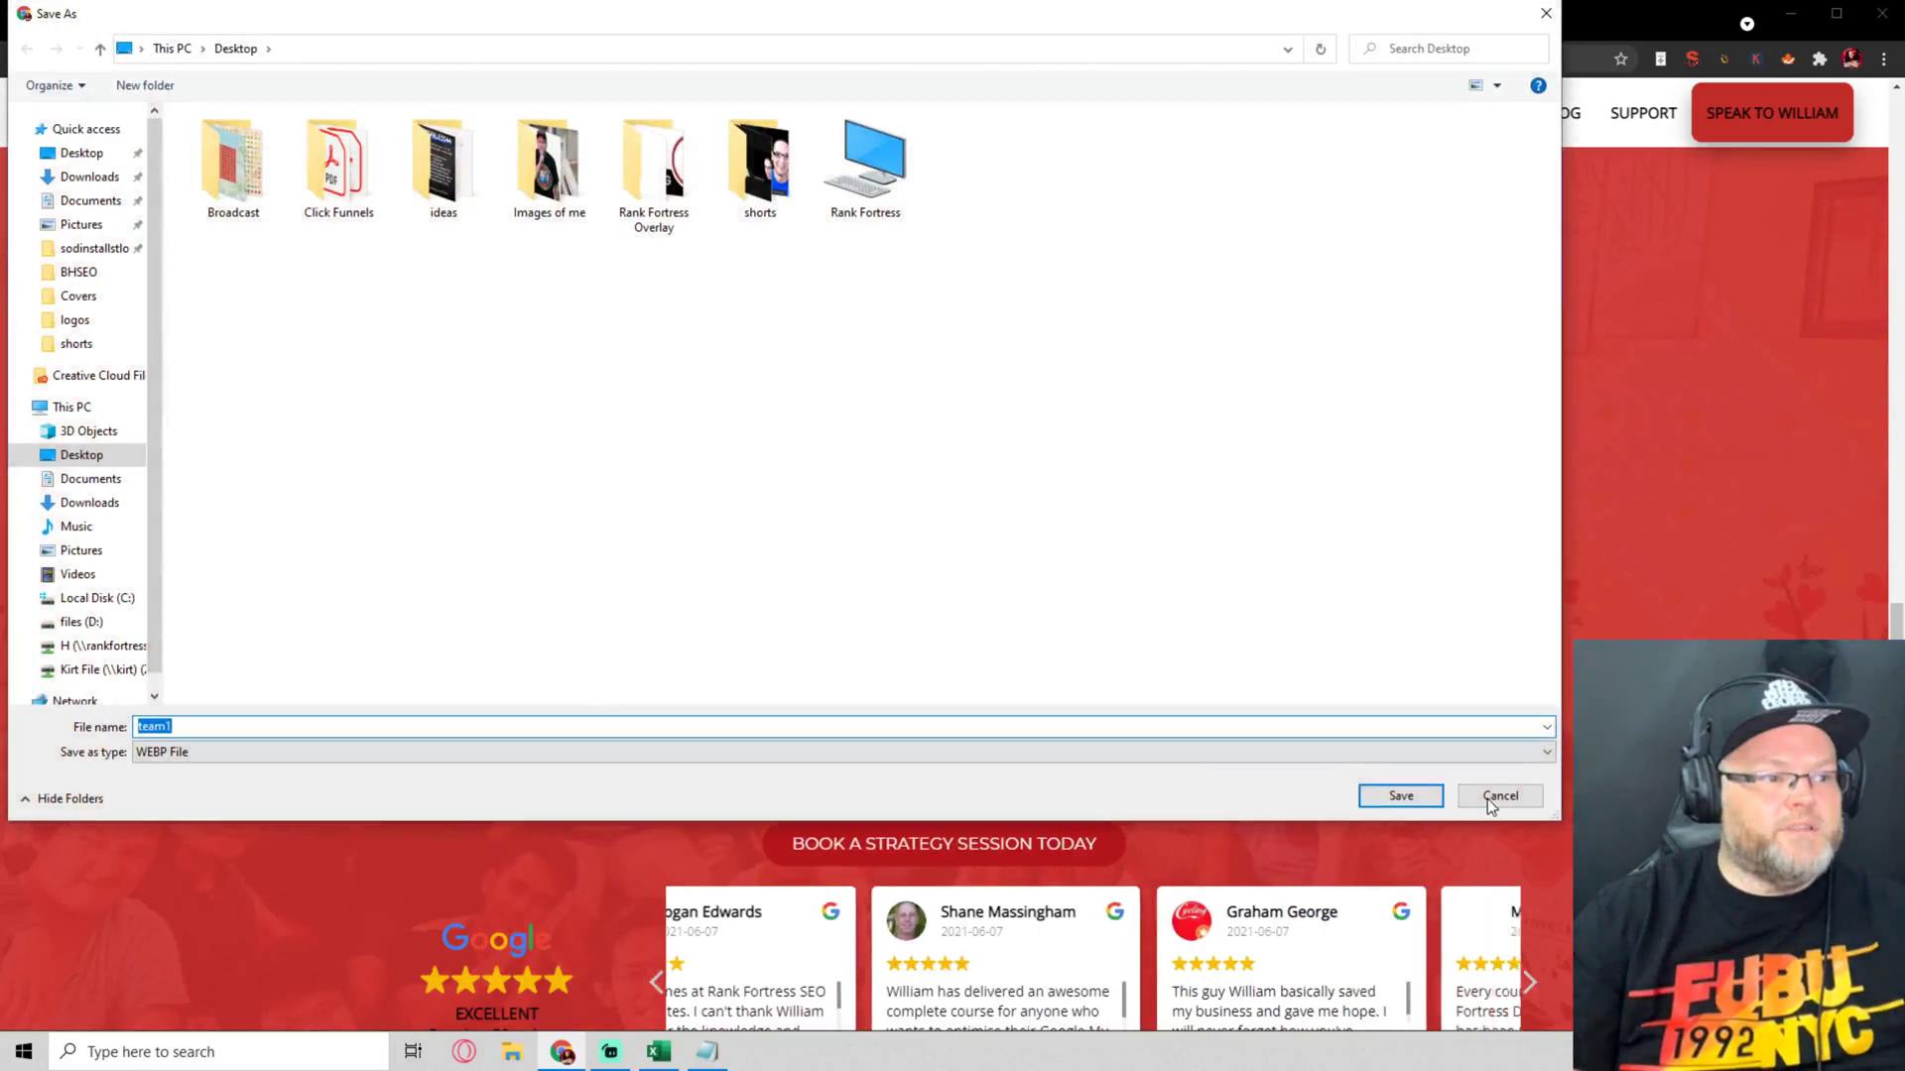
pyautogui.click(1498, 796)
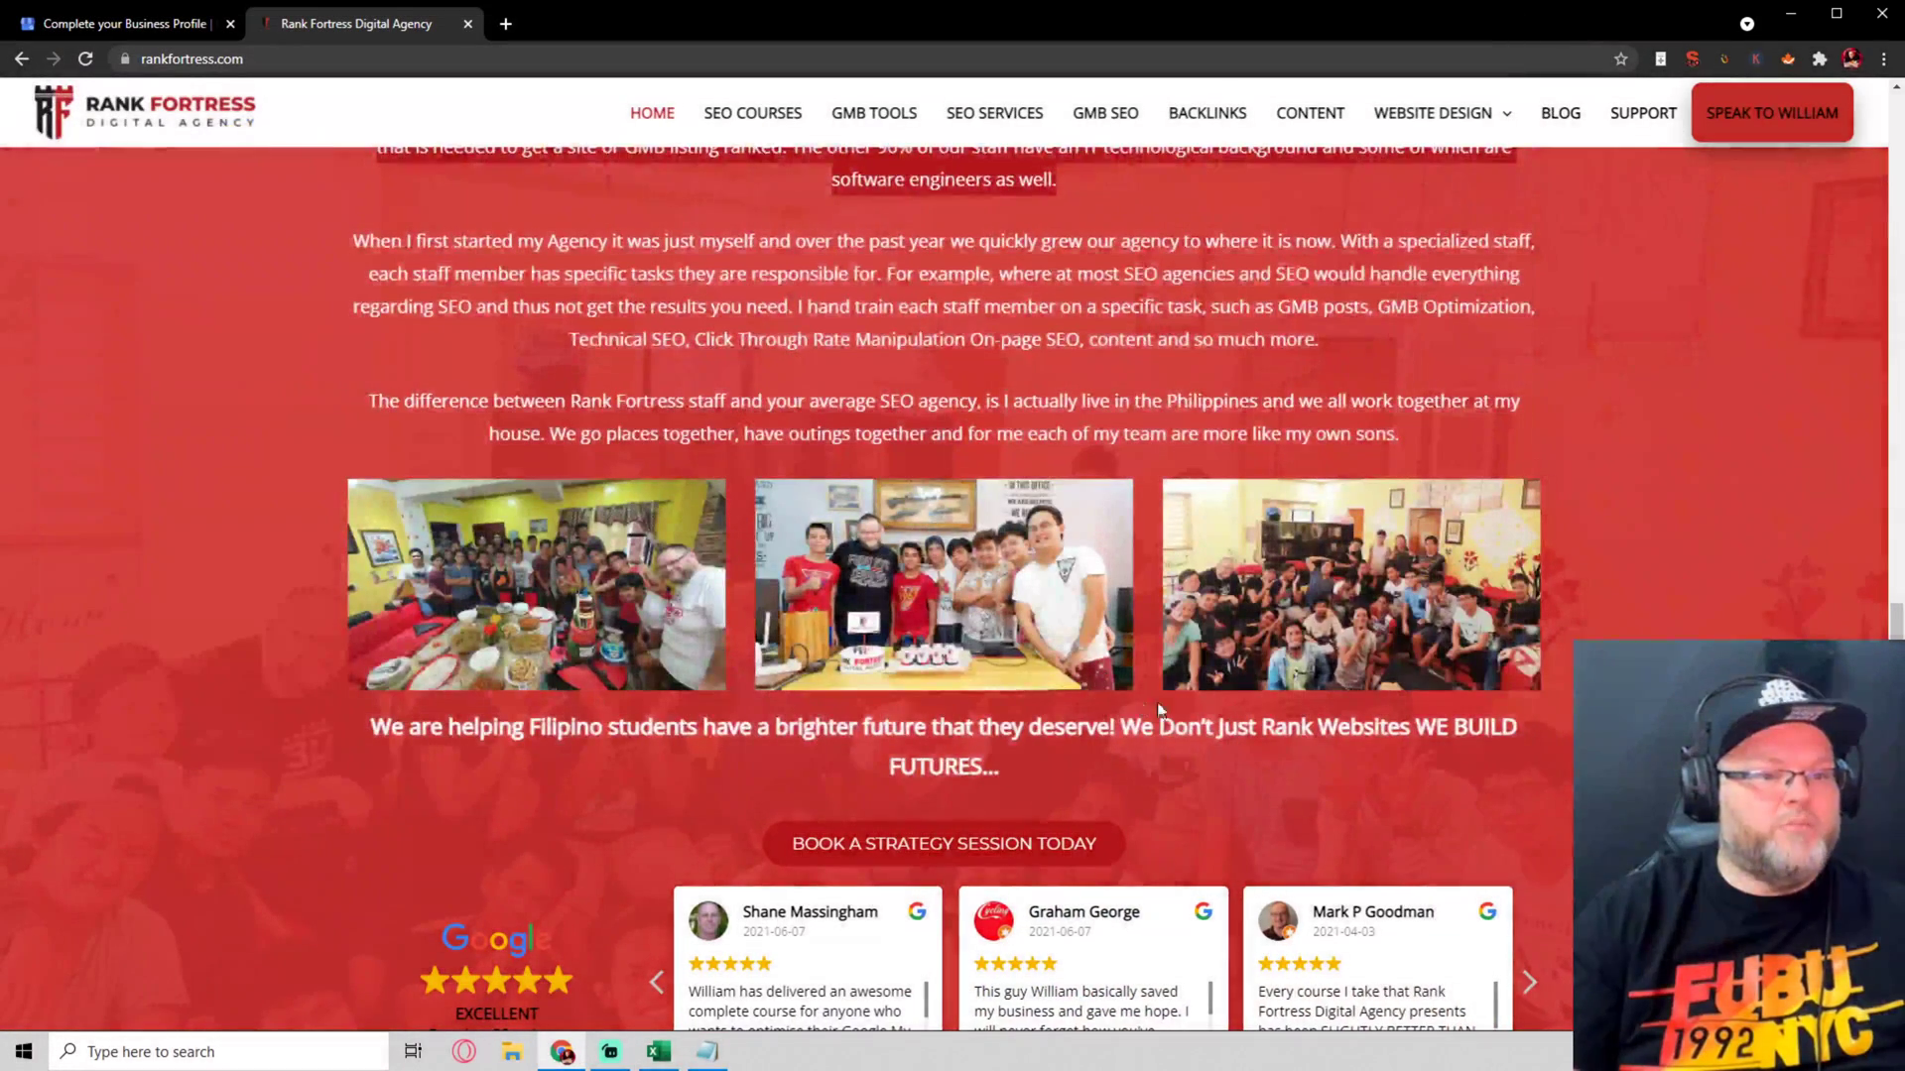
# Browse the computer for business photos, navigating Desktop > ideas > Team Photos > Rank Fortress > Staffs
pyautogui.scroll(6, 1420, 760)
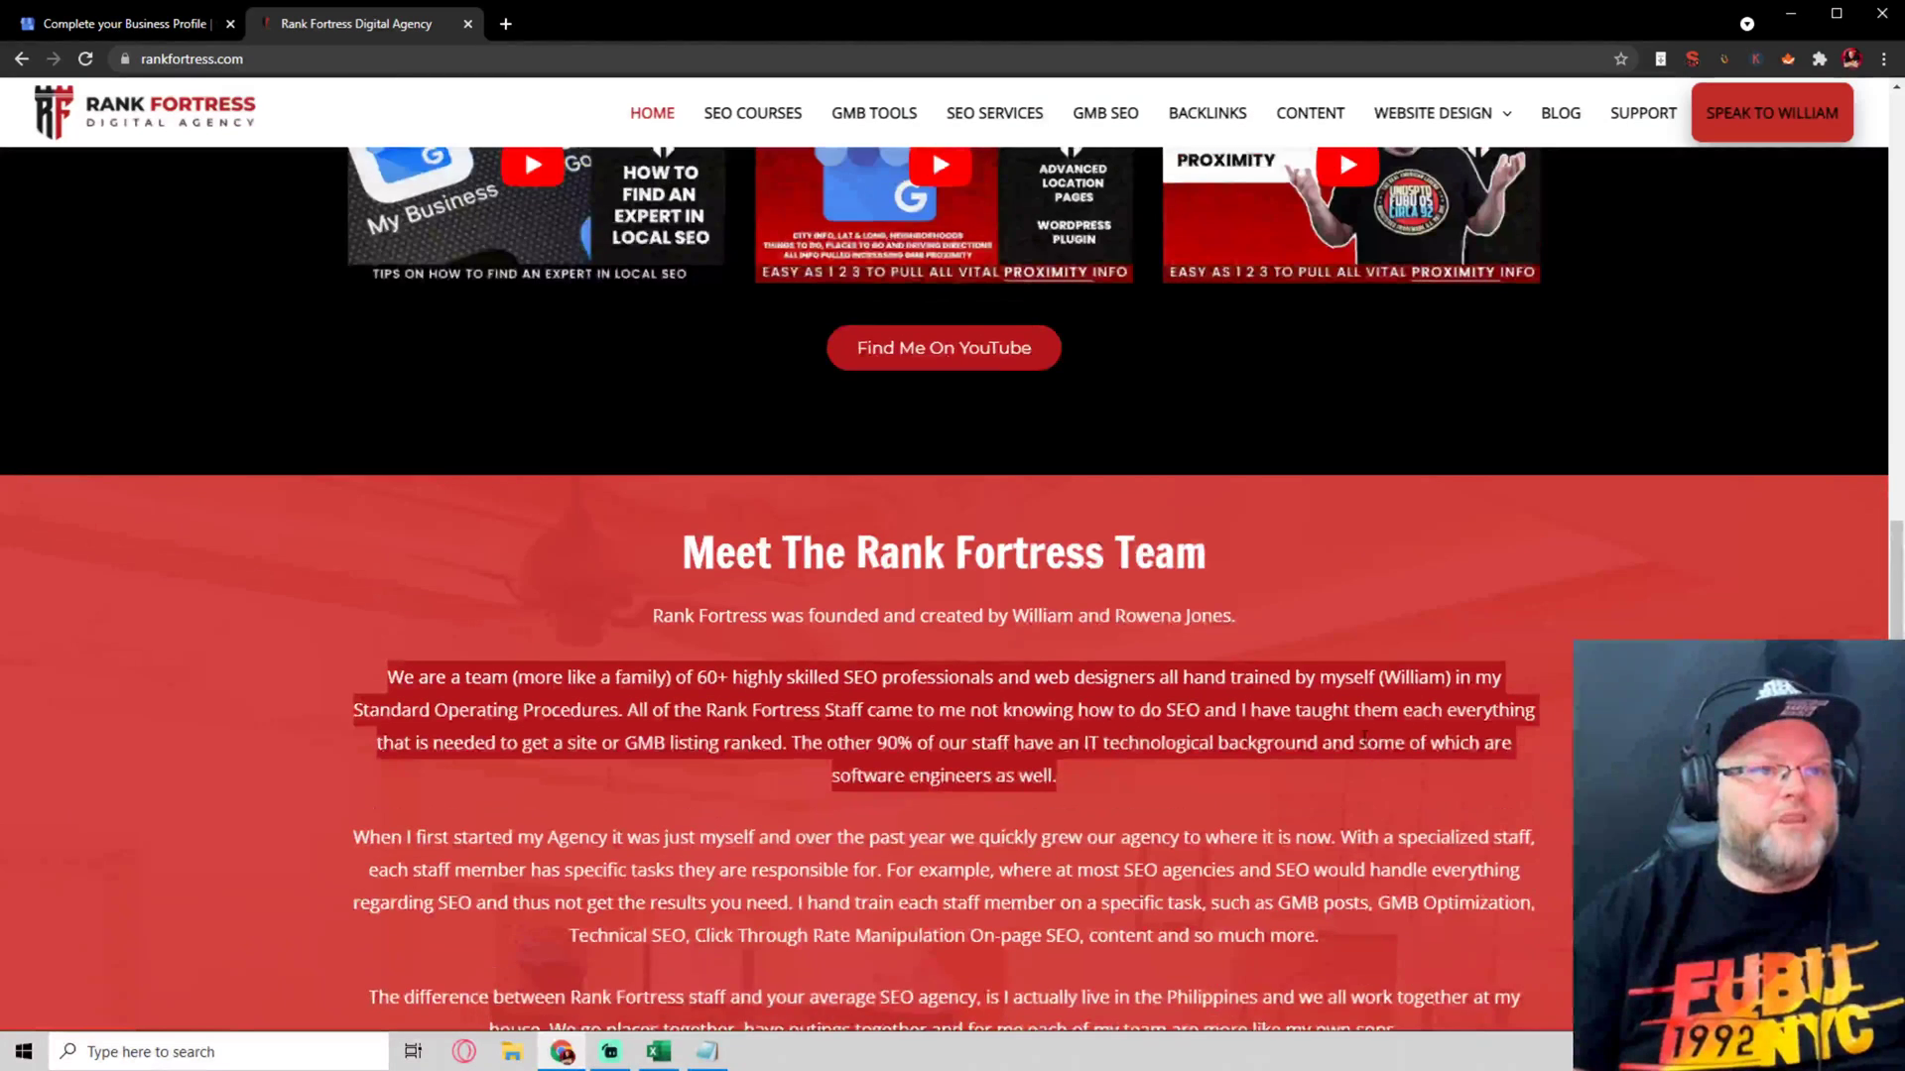
pyautogui.scroll(5, 1364, 736)
pyautogui.click(115, 24)
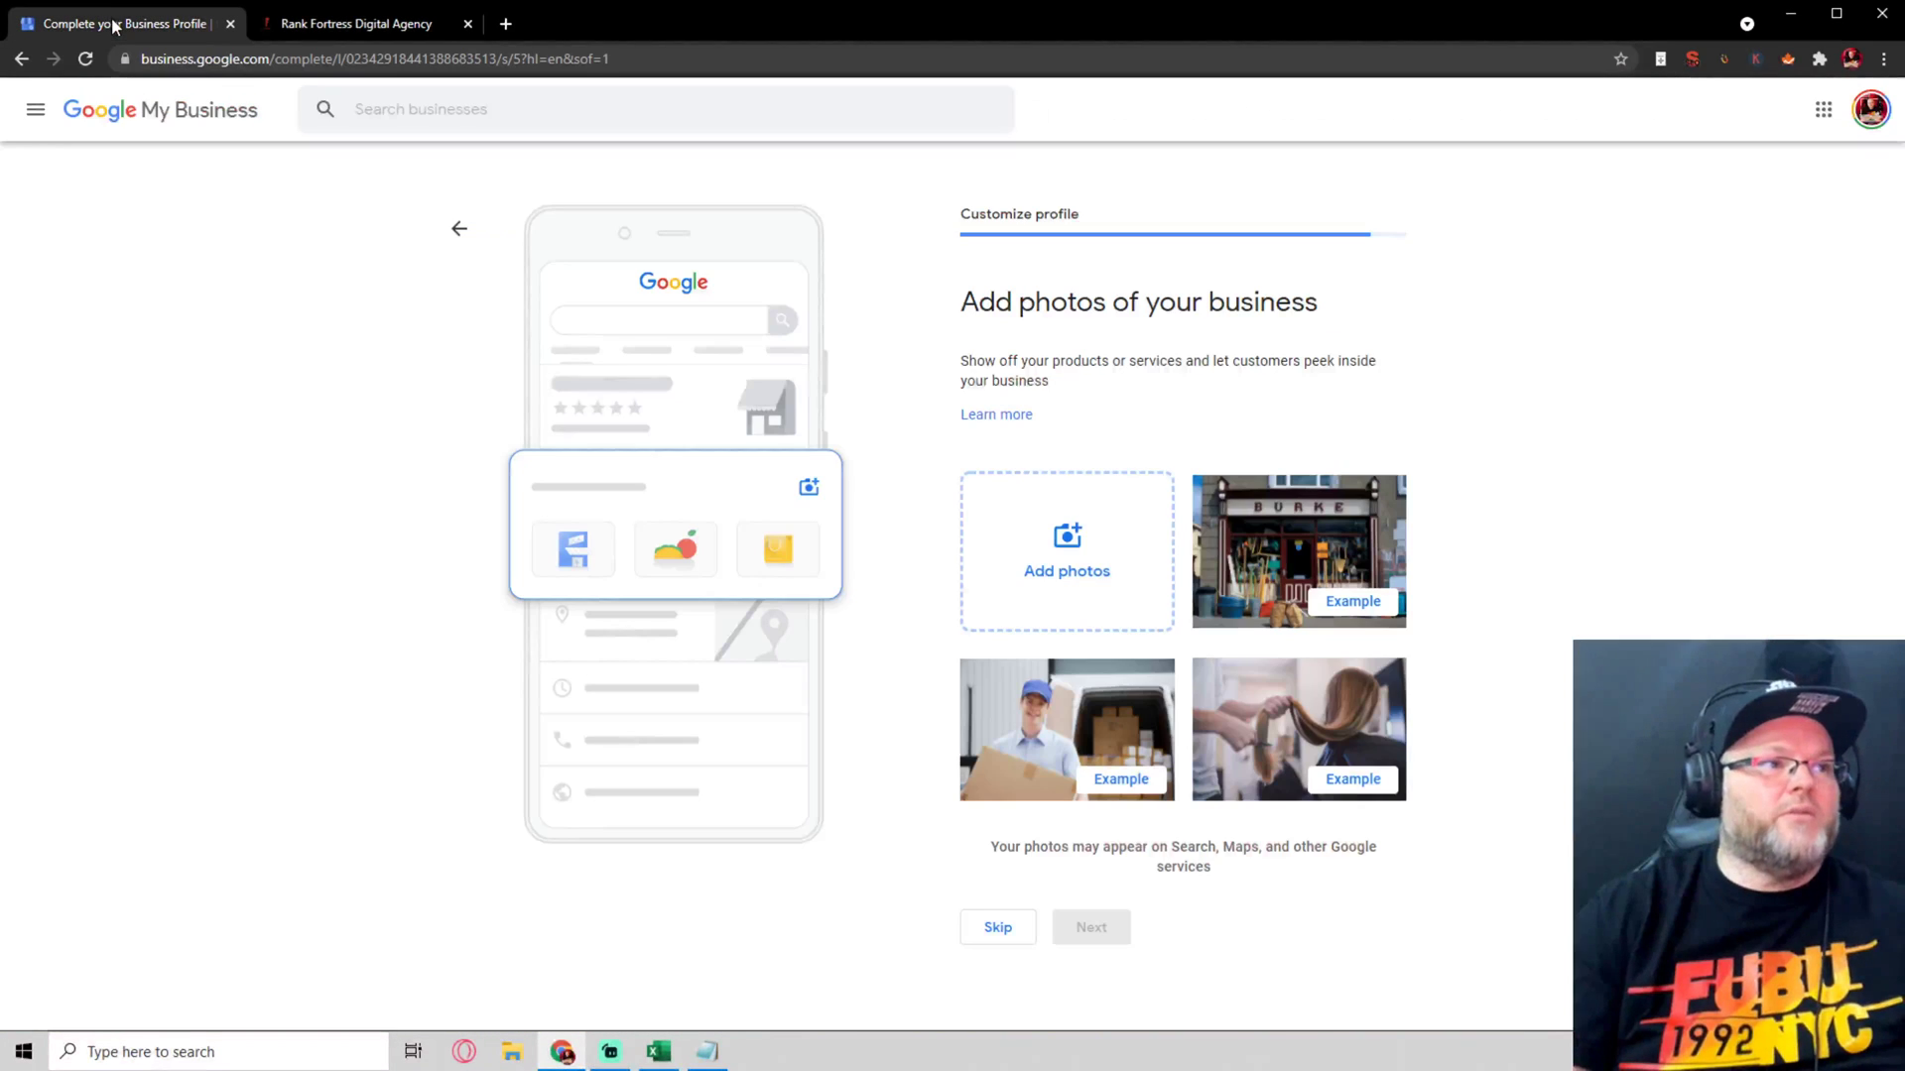
pyautogui.click(1060, 559)
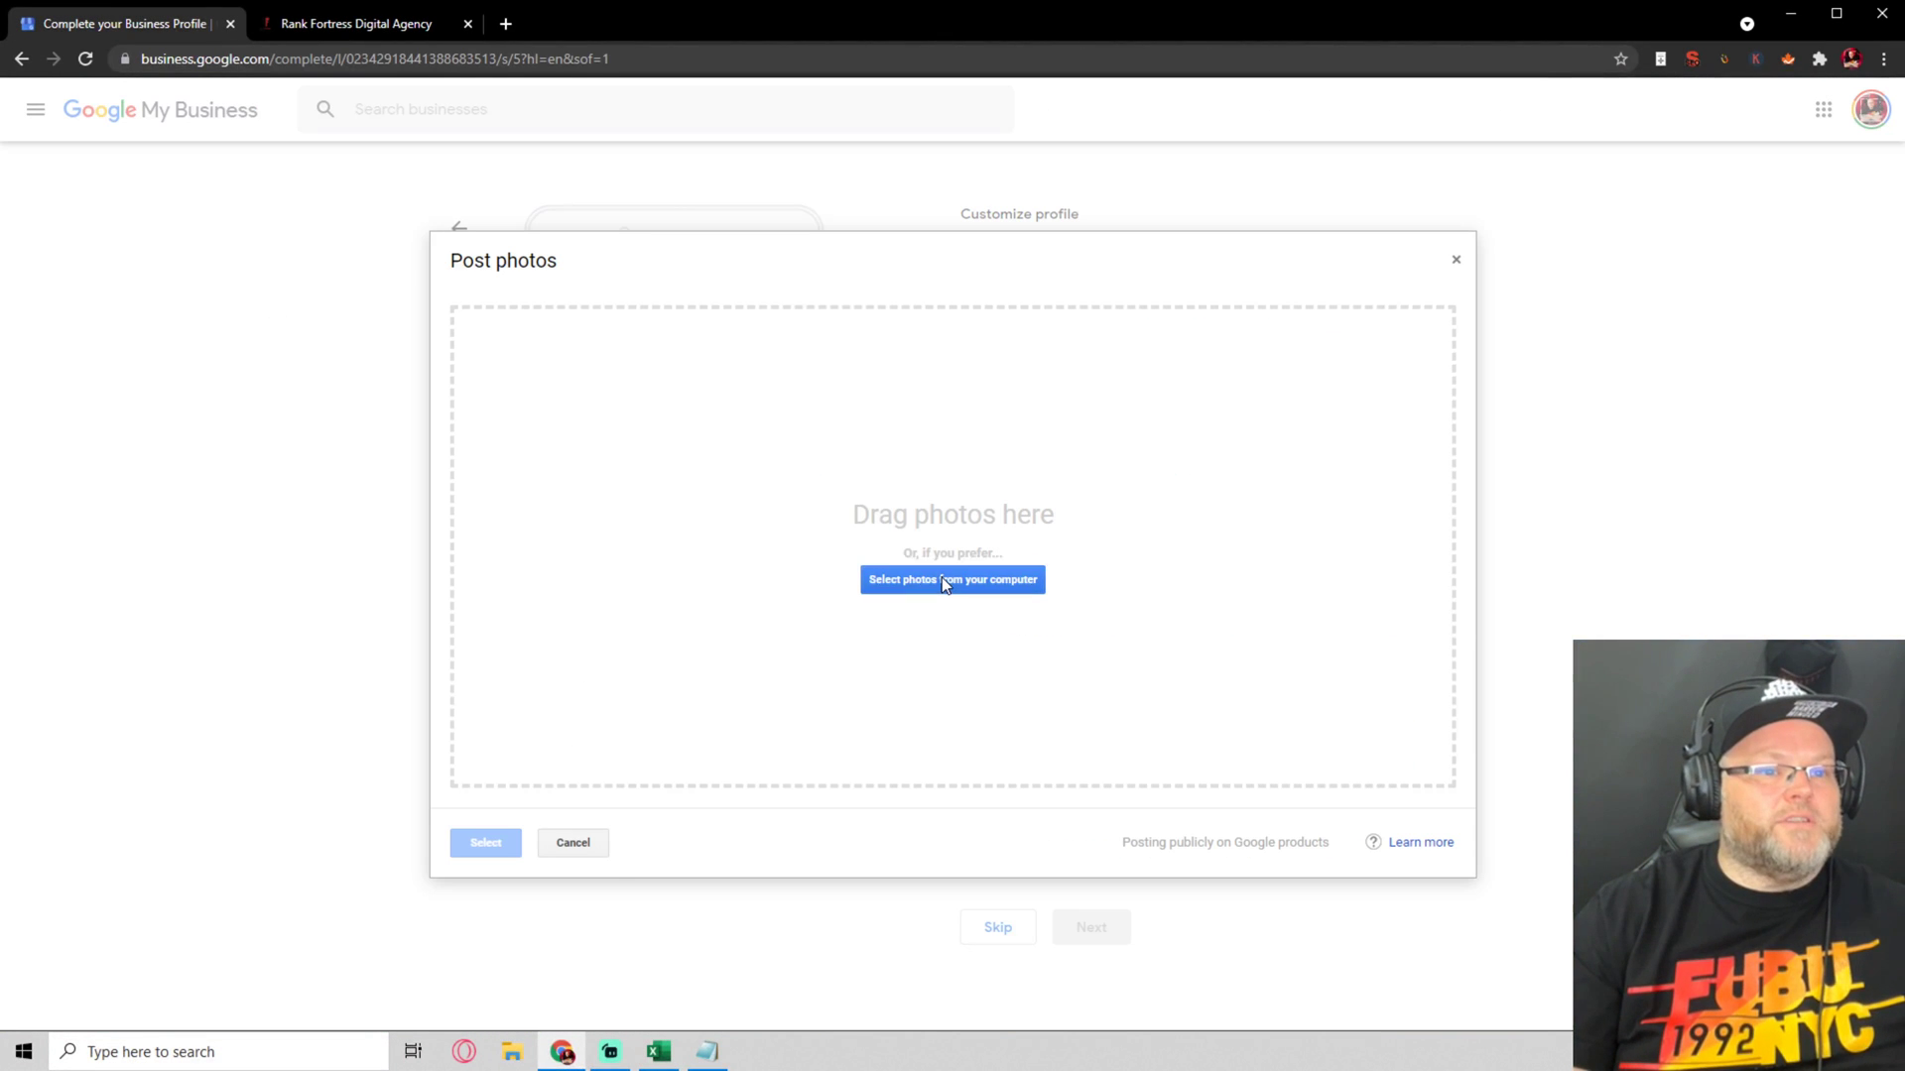
pyautogui.click(946, 585)
pyautogui.click(297, 52)
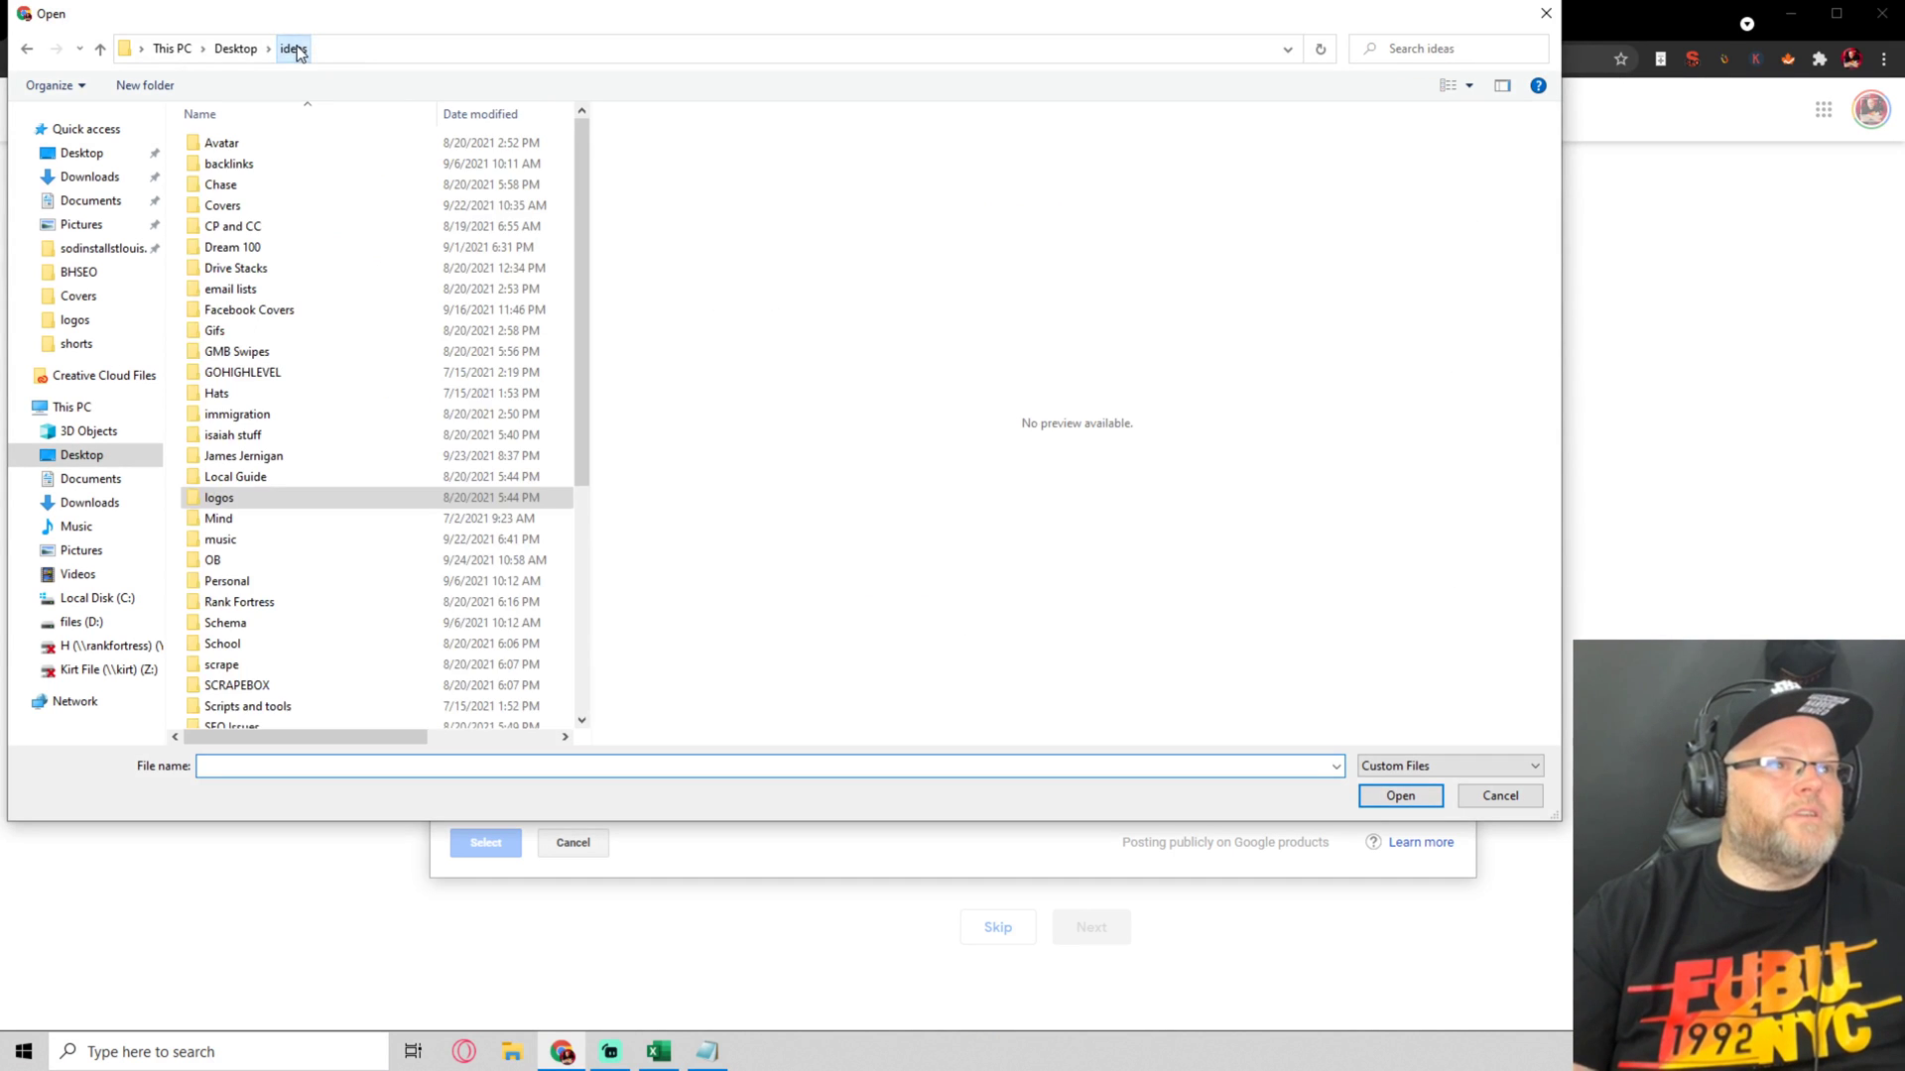
pyautogui.click(238, 51)
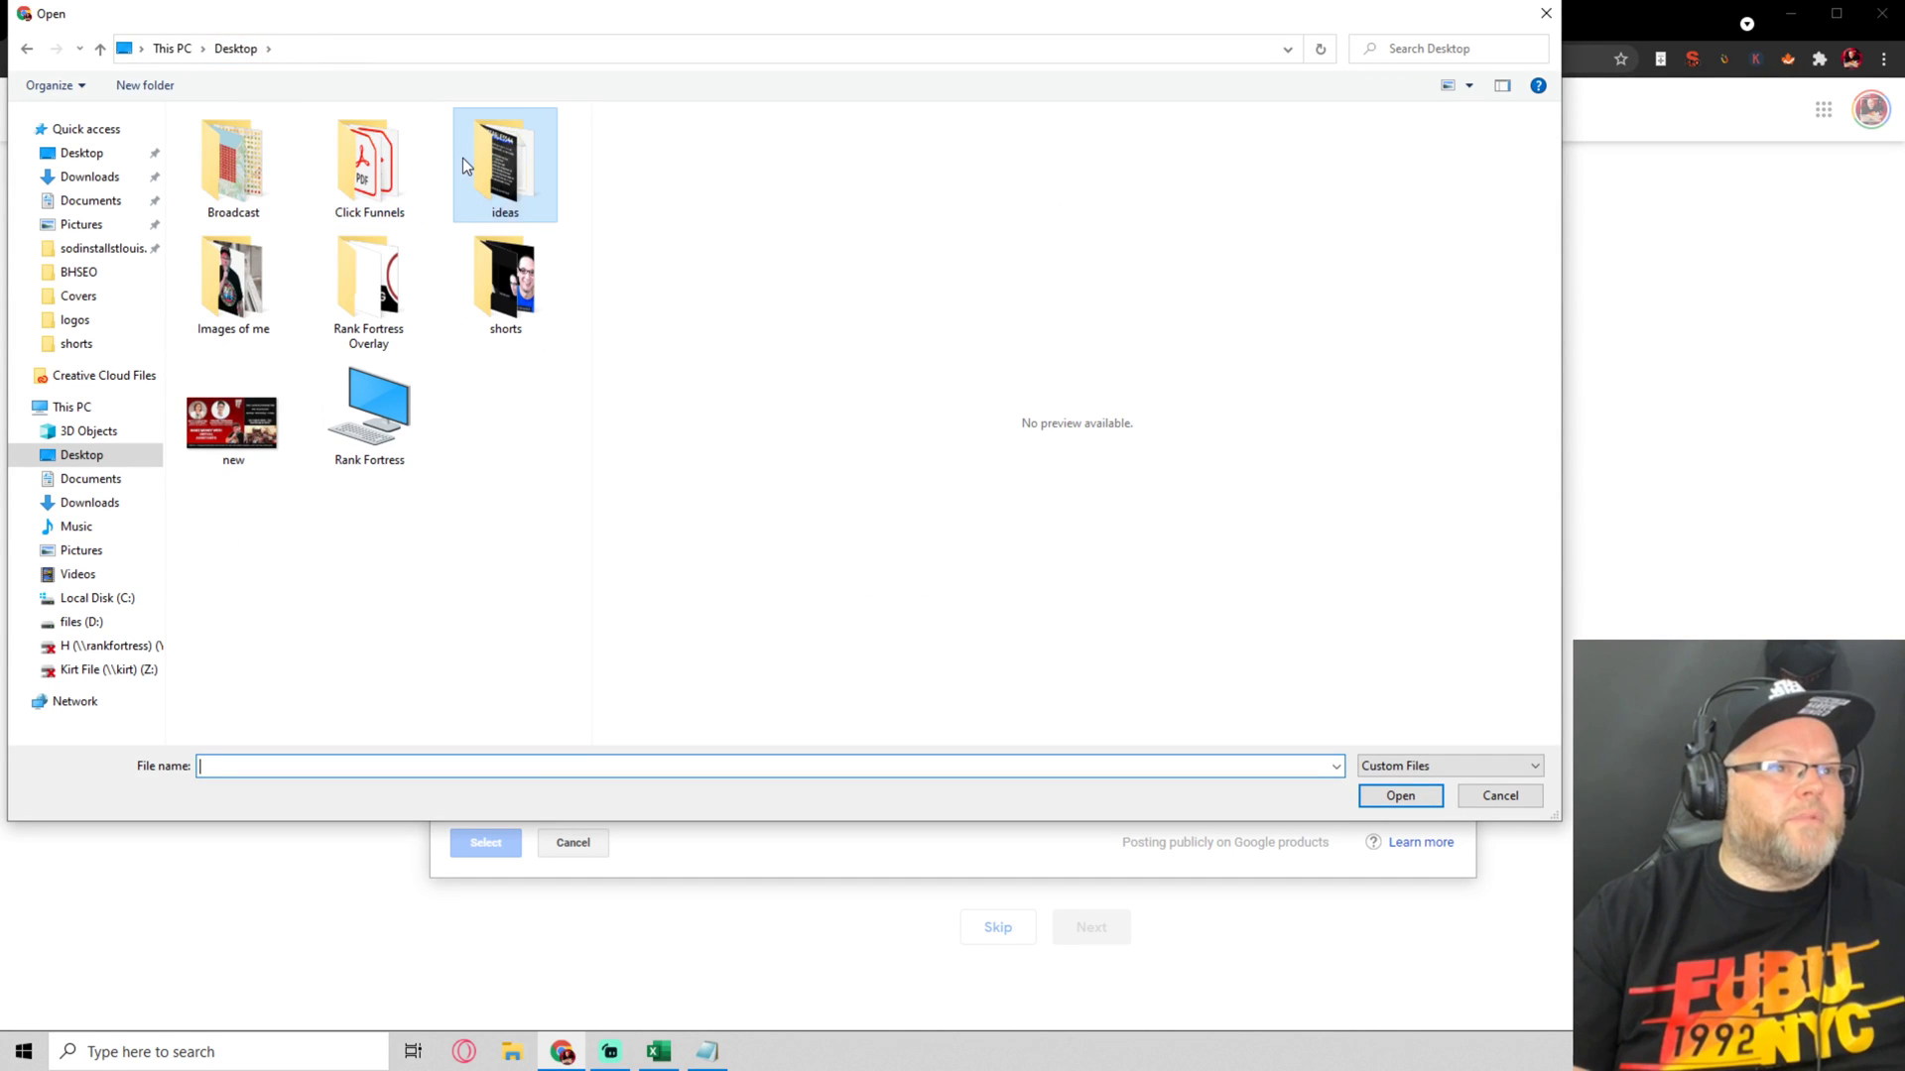
pyautogui.doubleClick(478, 163)
pyautogui.scroll(-6, 366, 403)
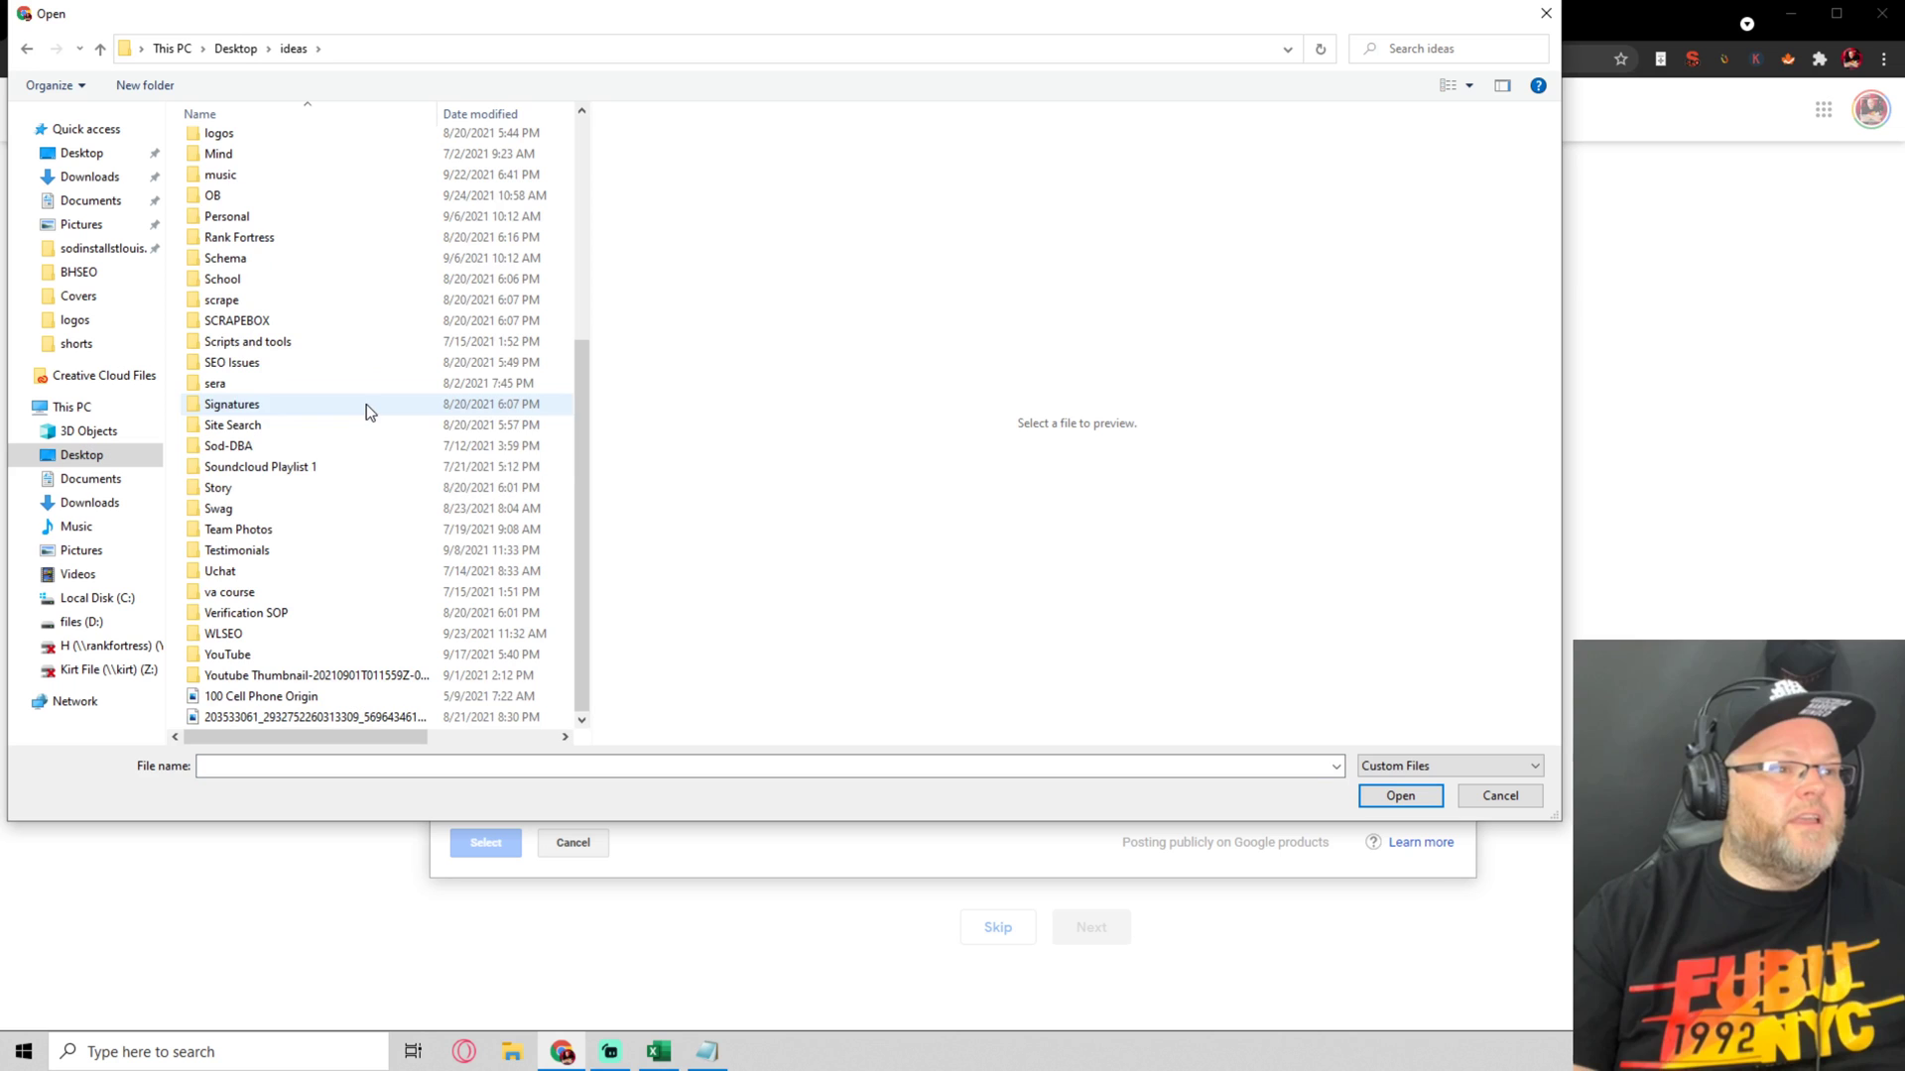
pyautogui.doubleClick(298, 530)
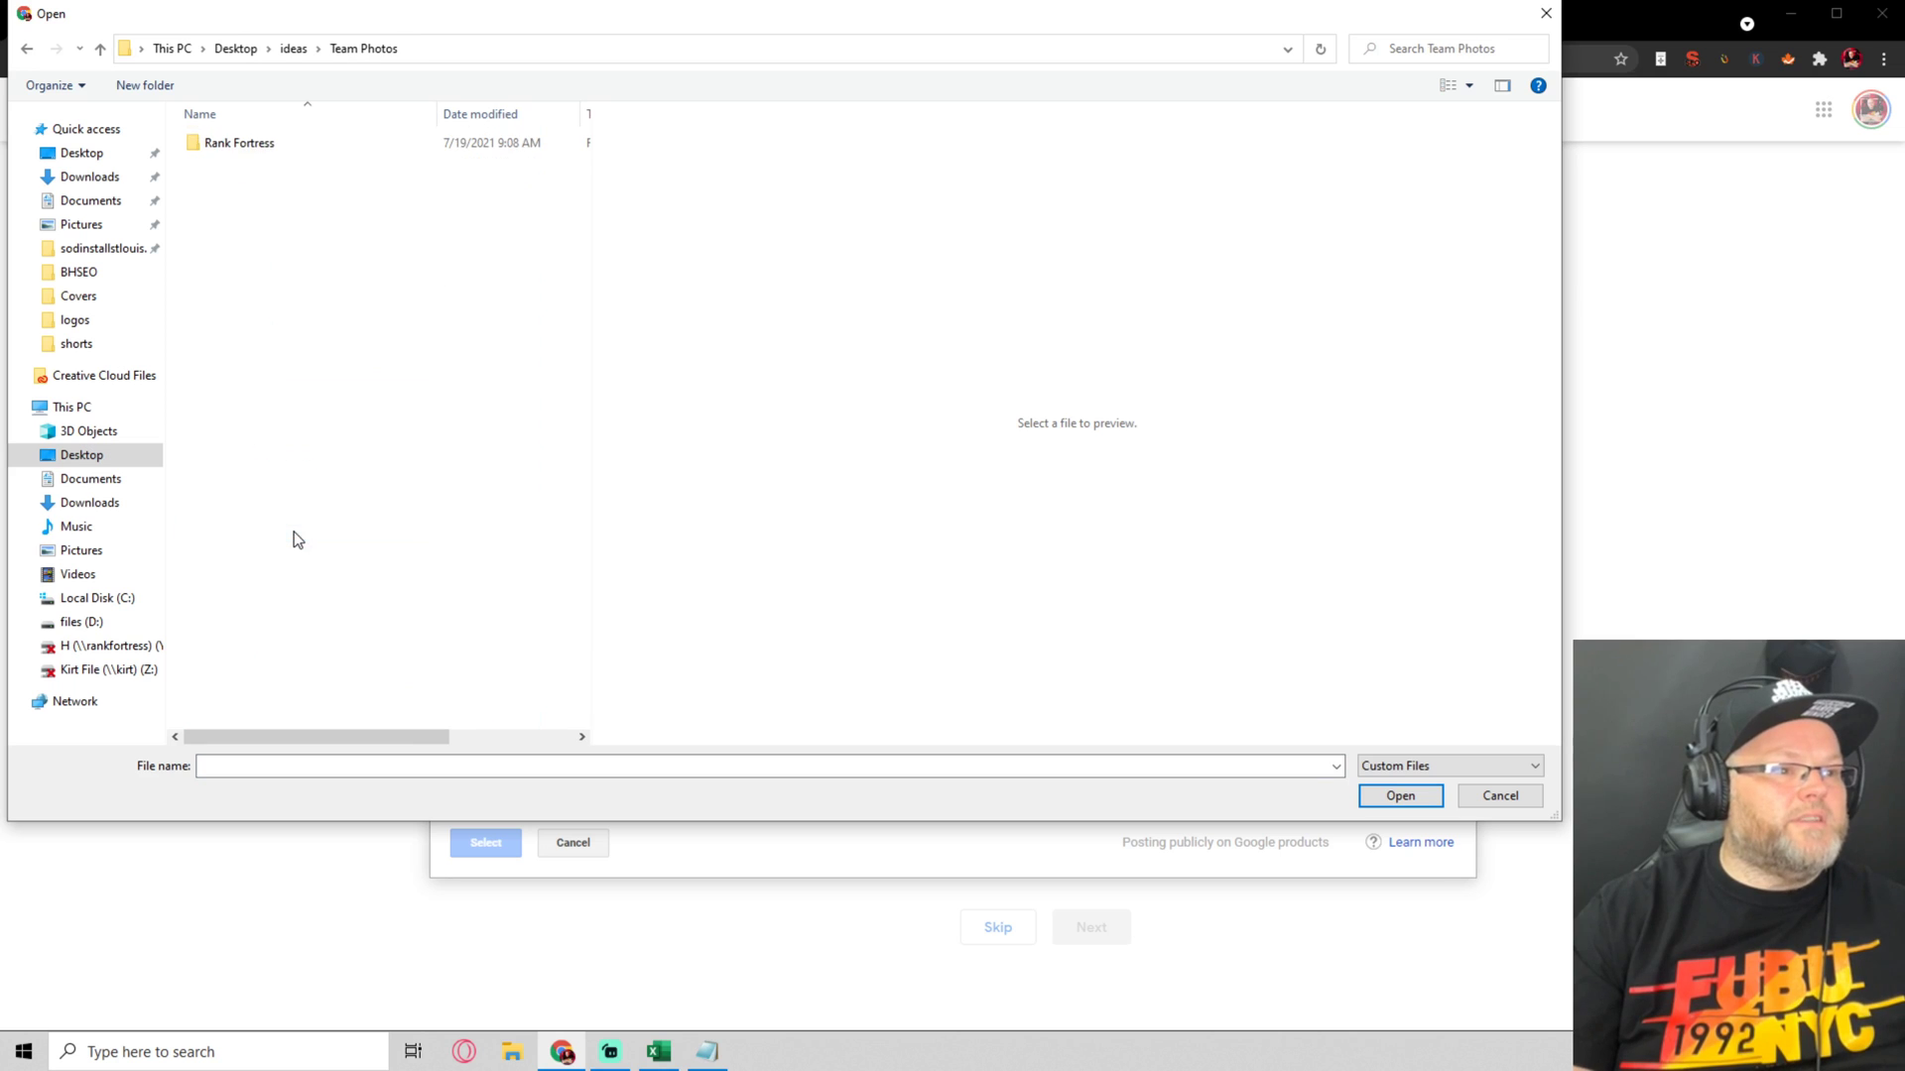
pyautogui.doubleClick(214, 144)
pyautogui.doubleClick(210, 168)
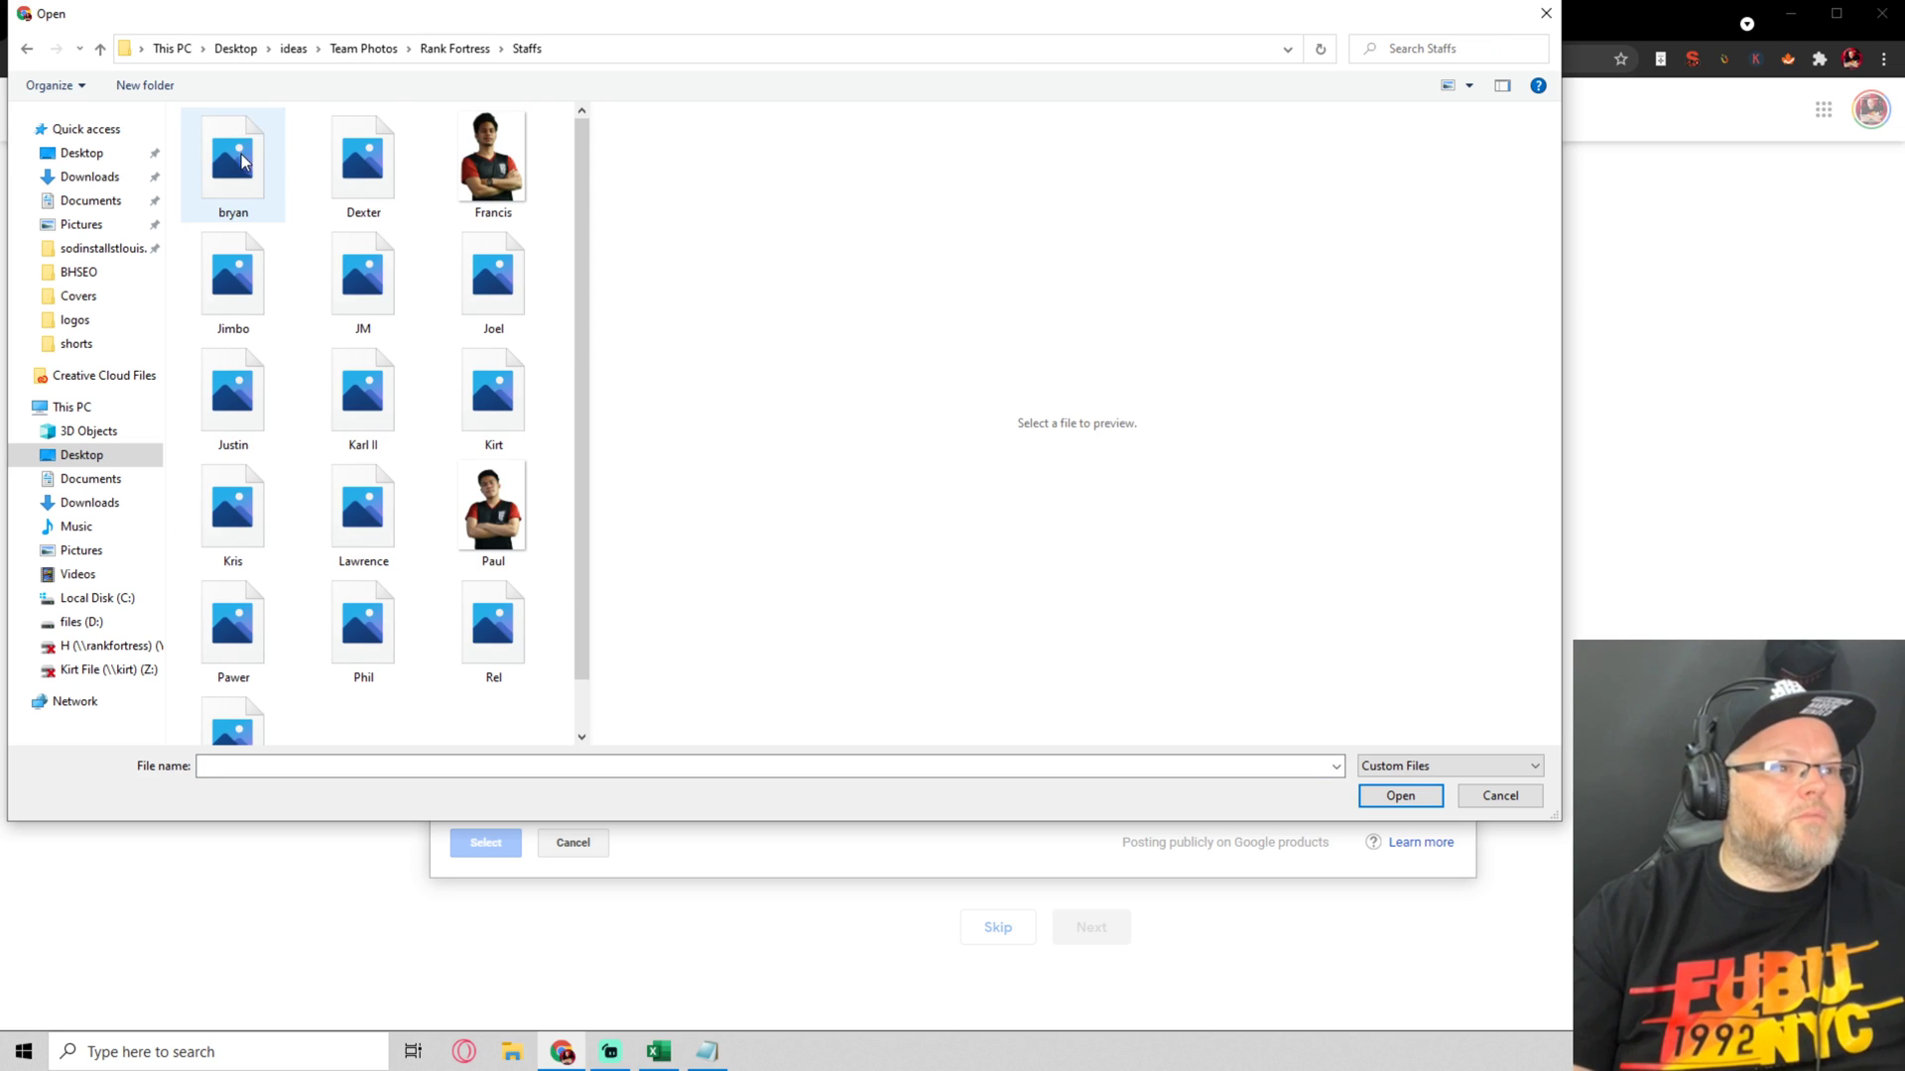
# Select all sixteen staff photos, bryan through Wynndale, and upload them
pyautogui.click(201, 182)
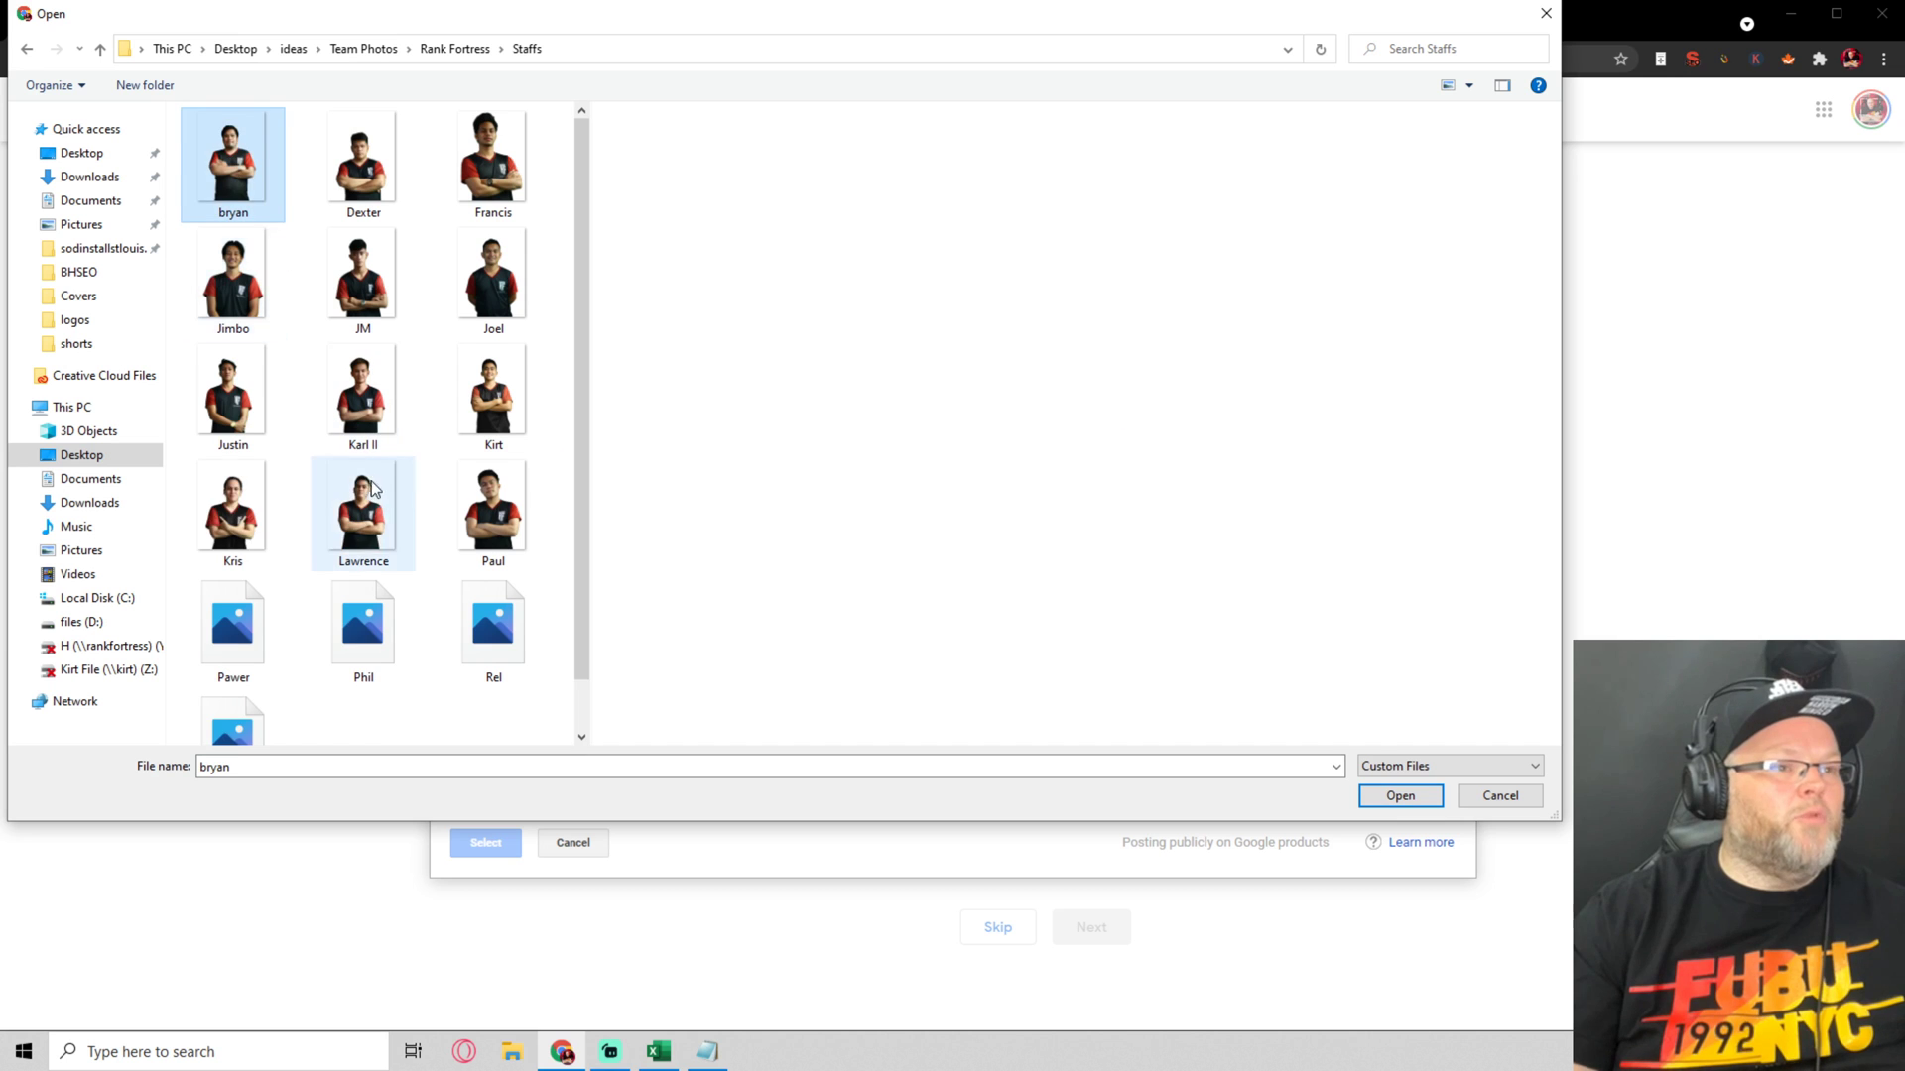
pyautogui.scroll(-1, 361, 491)
pyautogui.keyDown('shift'); pyautogui.click(231, 685); pyautogui.keyUp('shift')
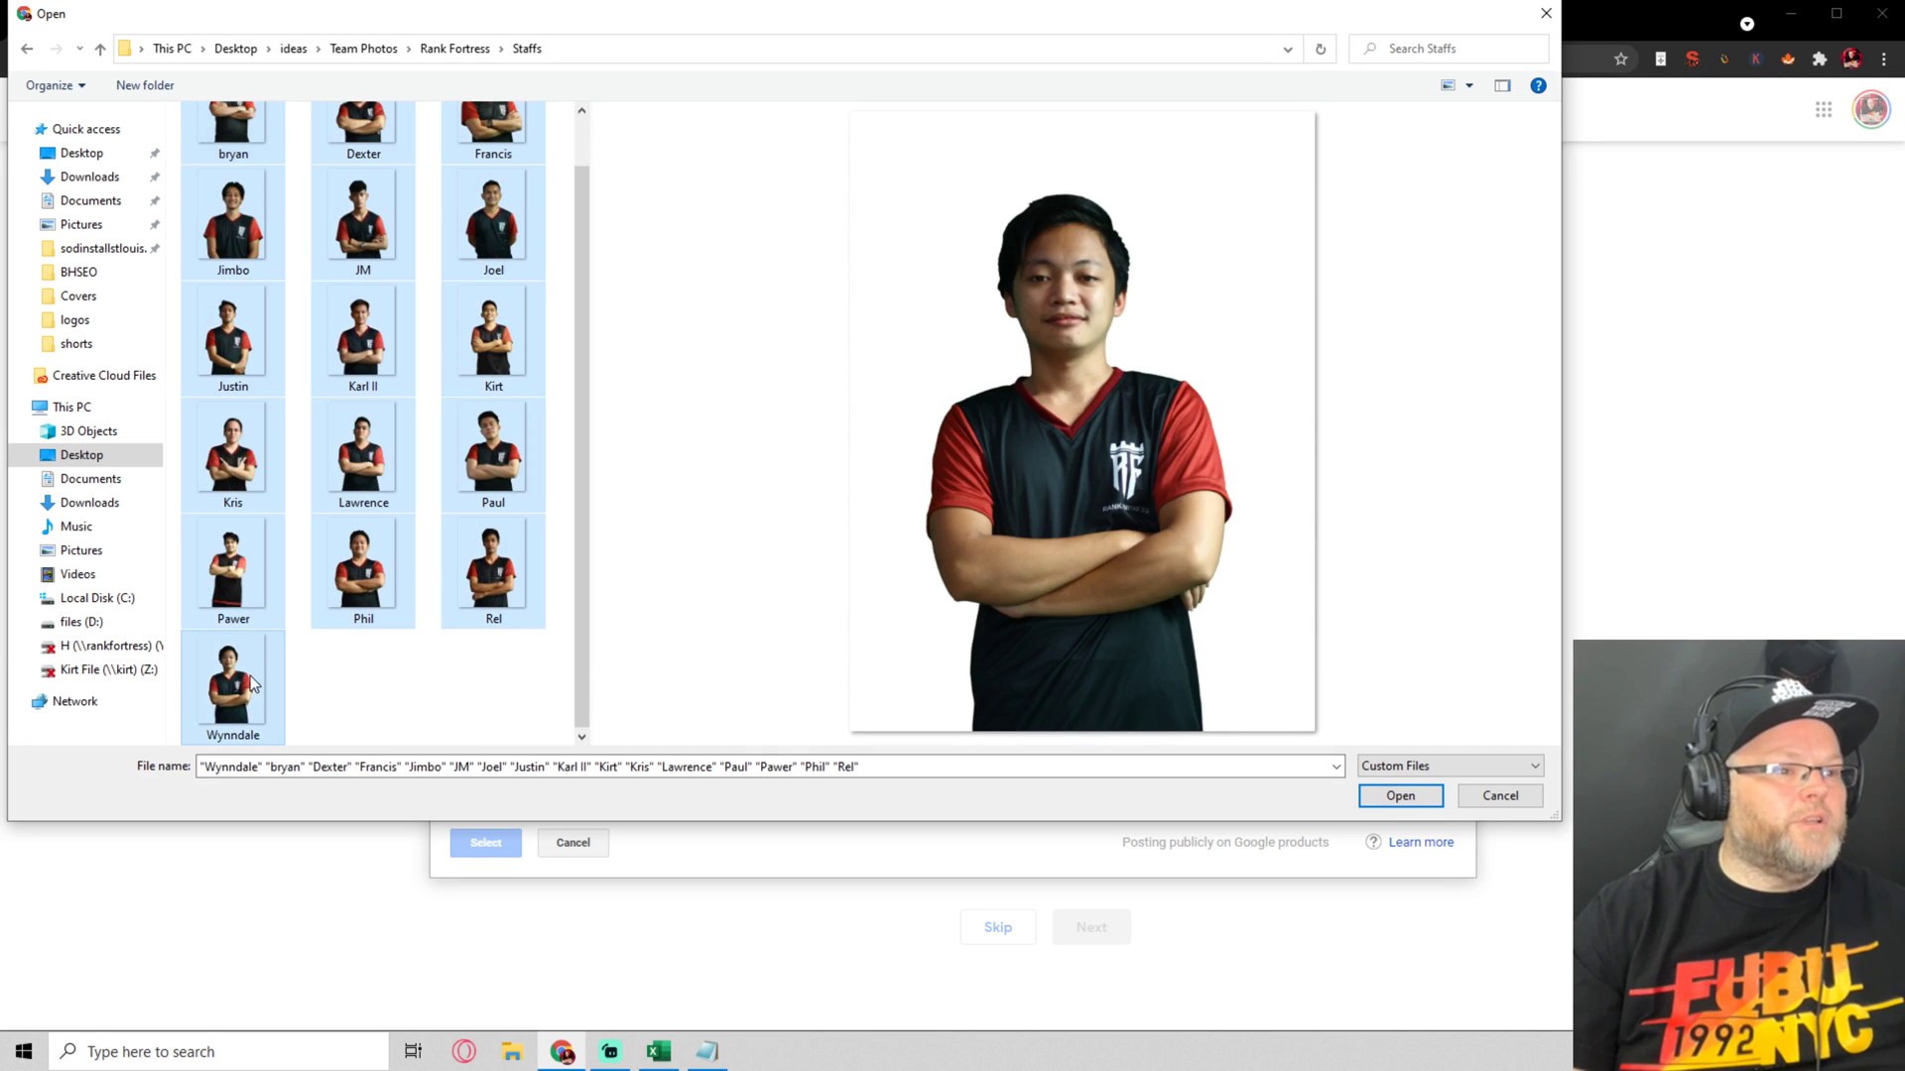
pyautogui.click(1400, 796)
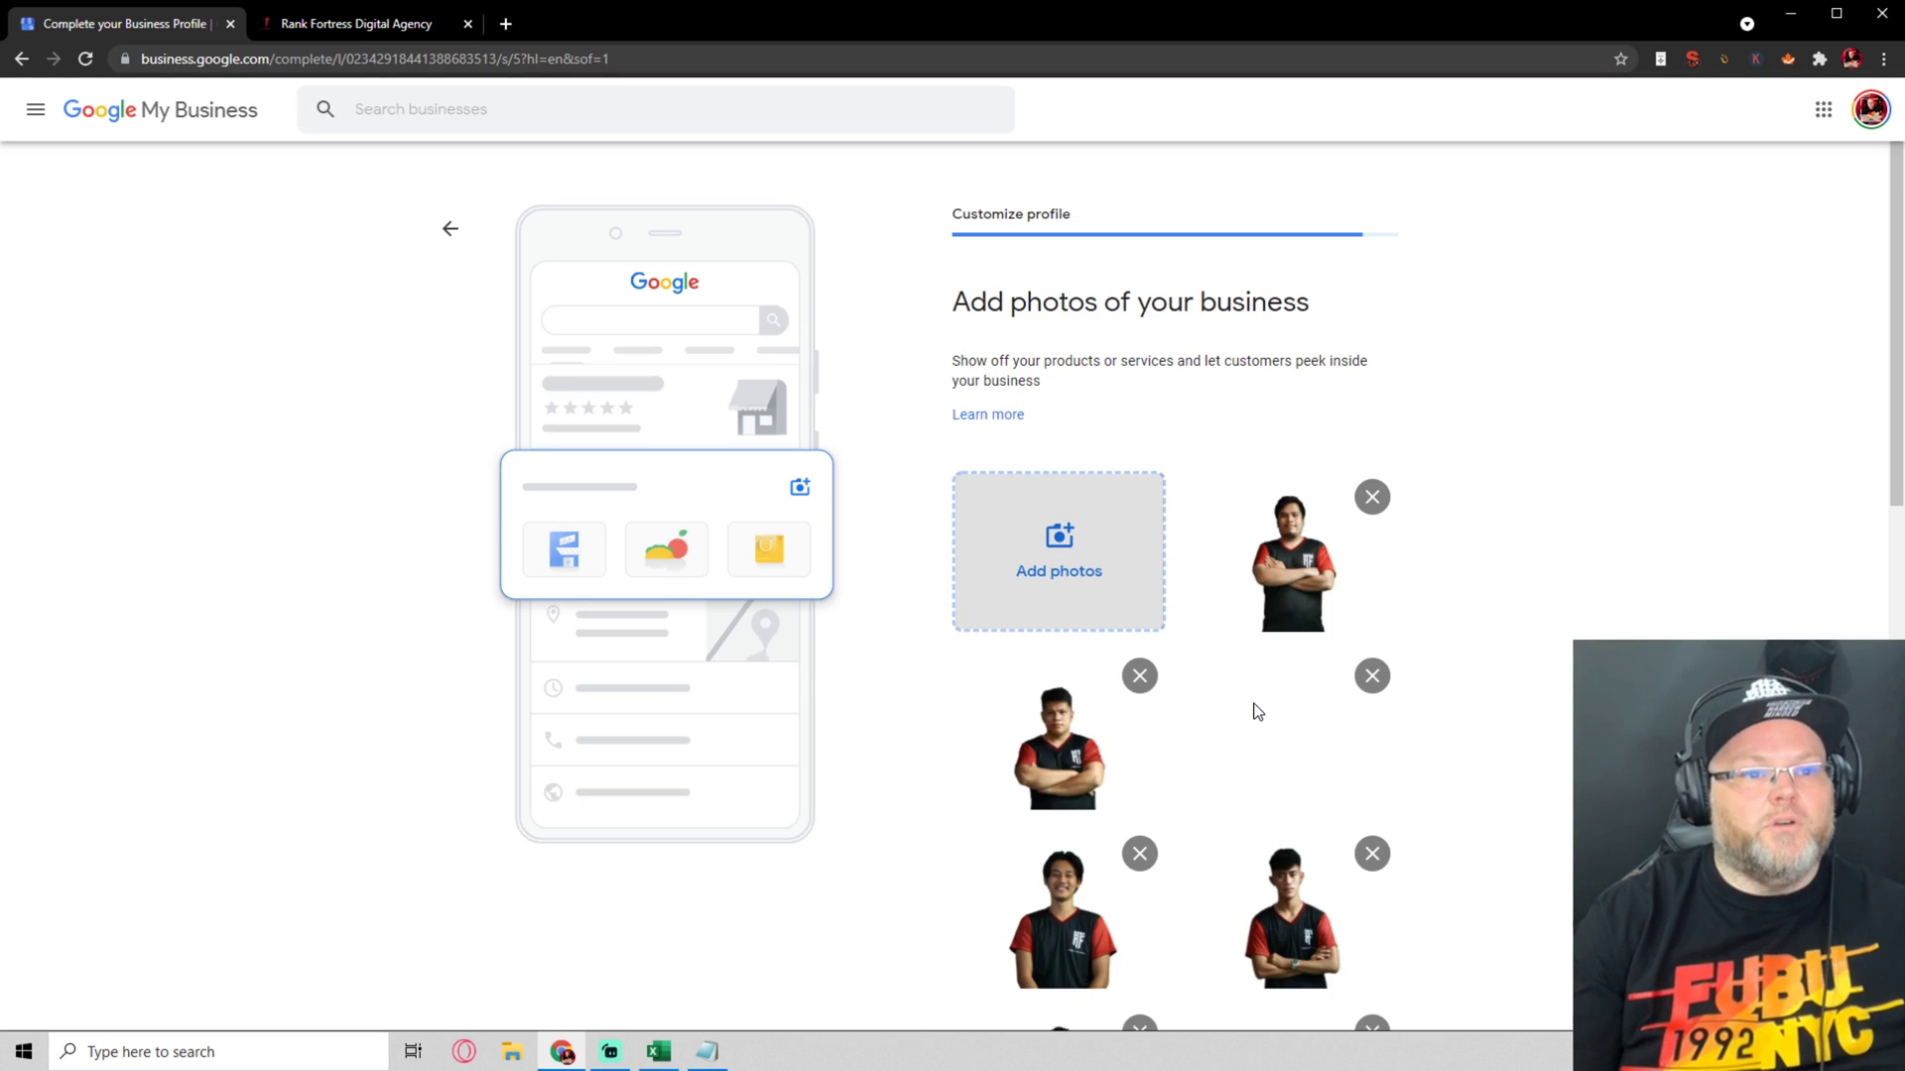
# Upload RankFortress-LOGO from the ideas > logos folder as an additional business photo
pyautogui.click(1039, 562)
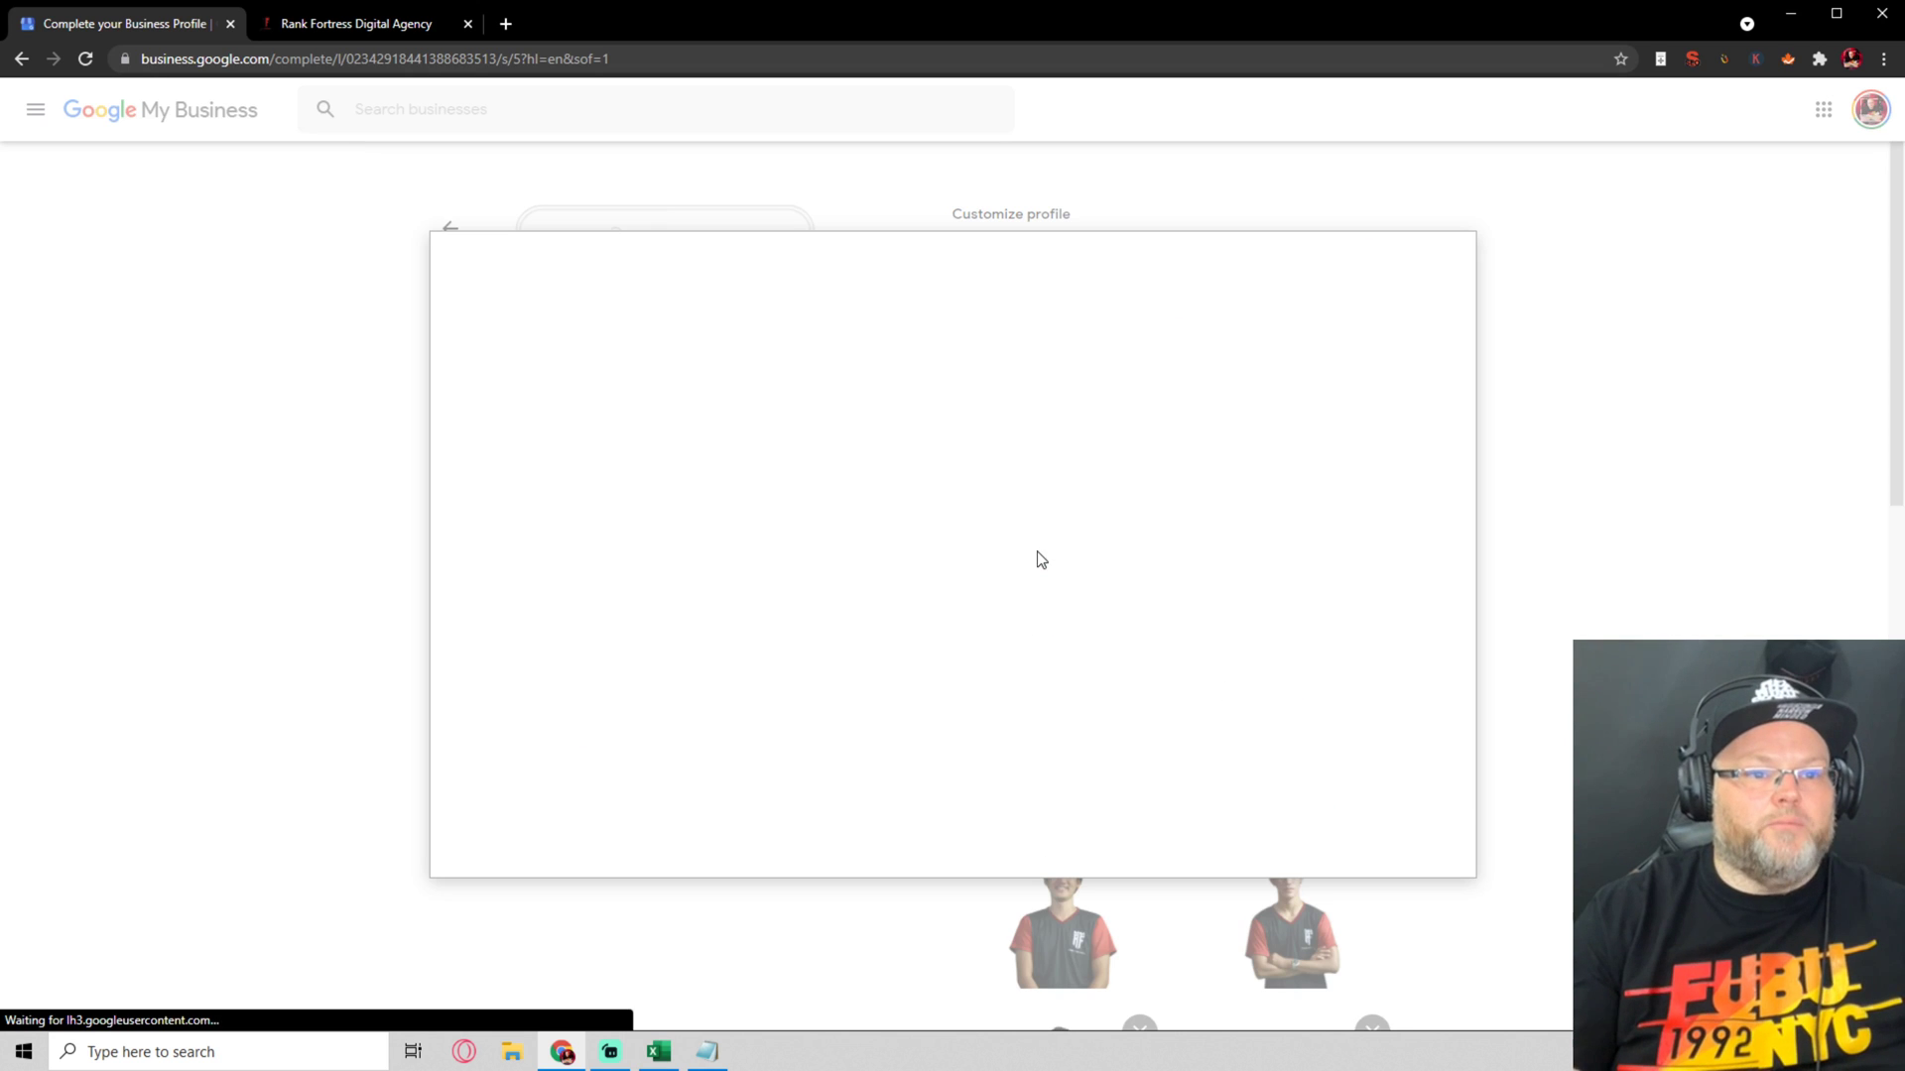
pyautogui.click(948, 576)
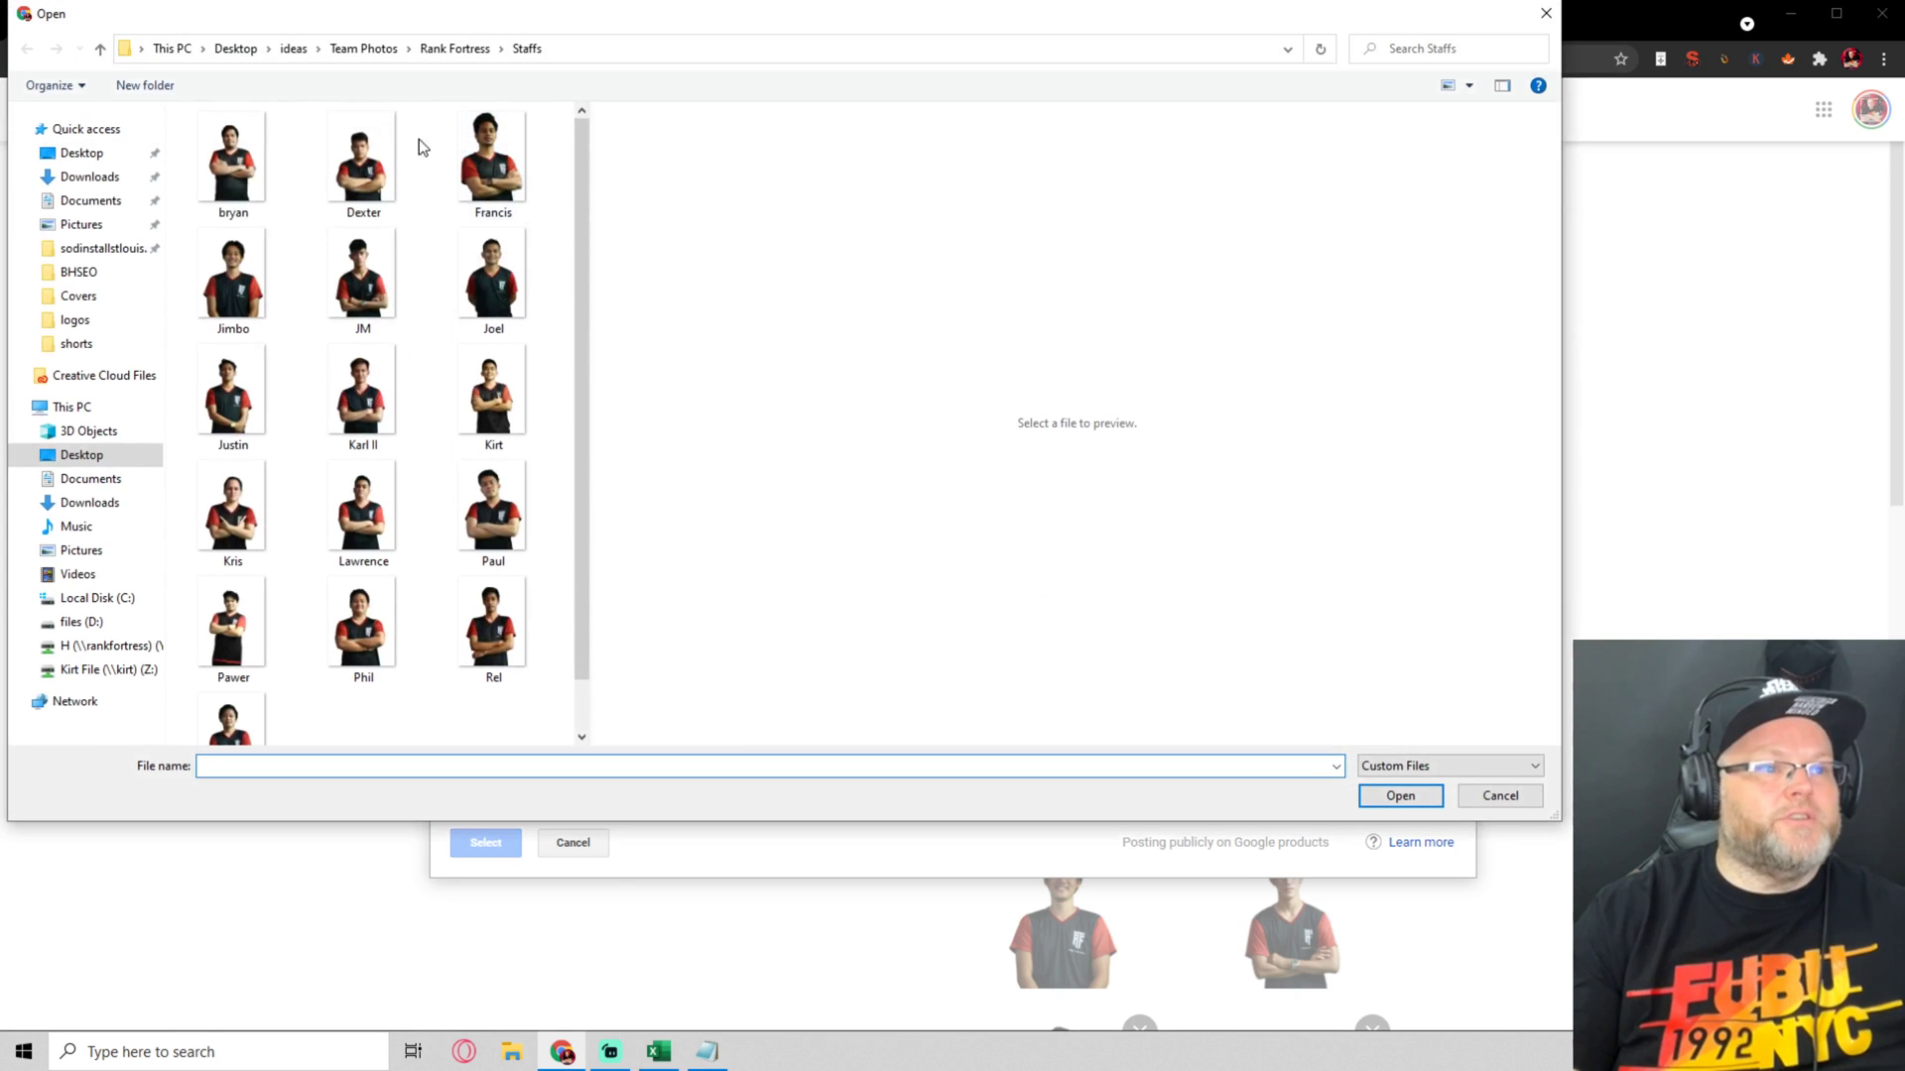
pyautogui.click(451, 47)
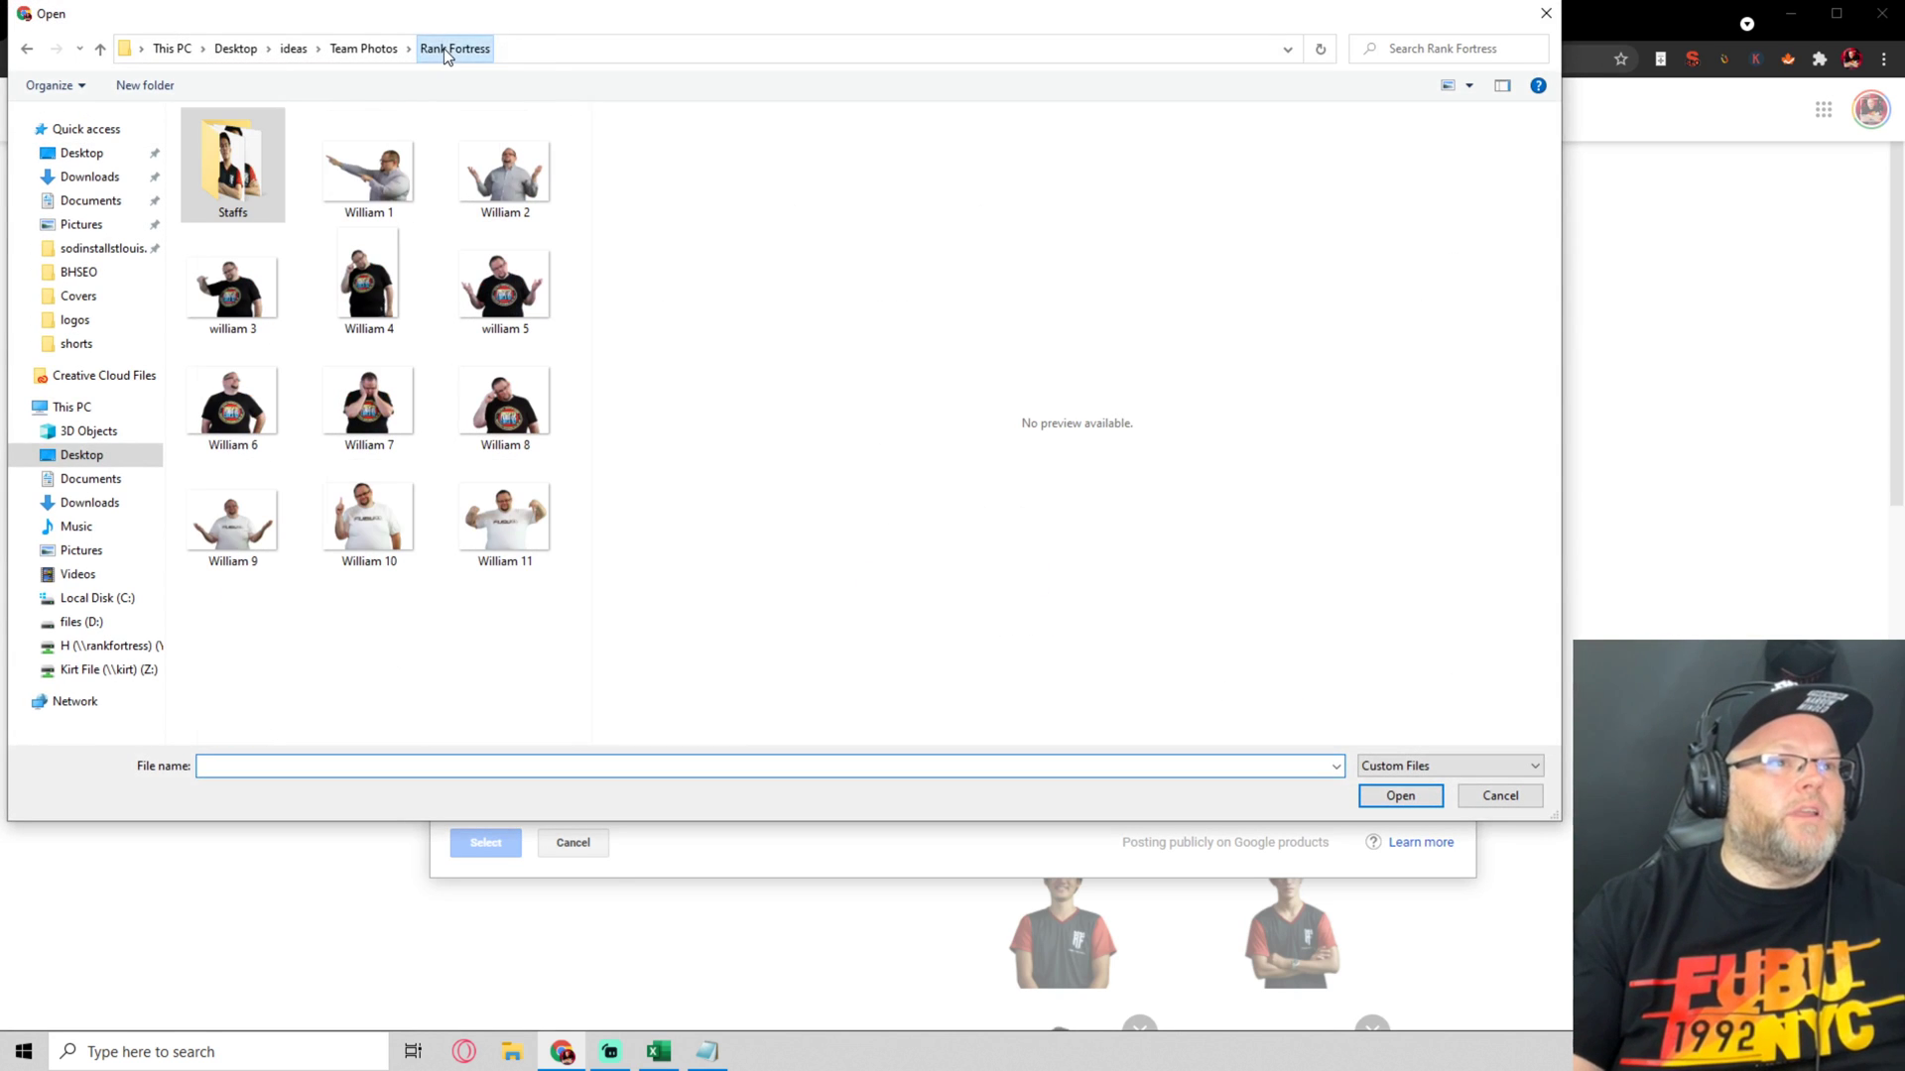
pyautogui.click(361, 49)
pyautogui.click(288, 47)
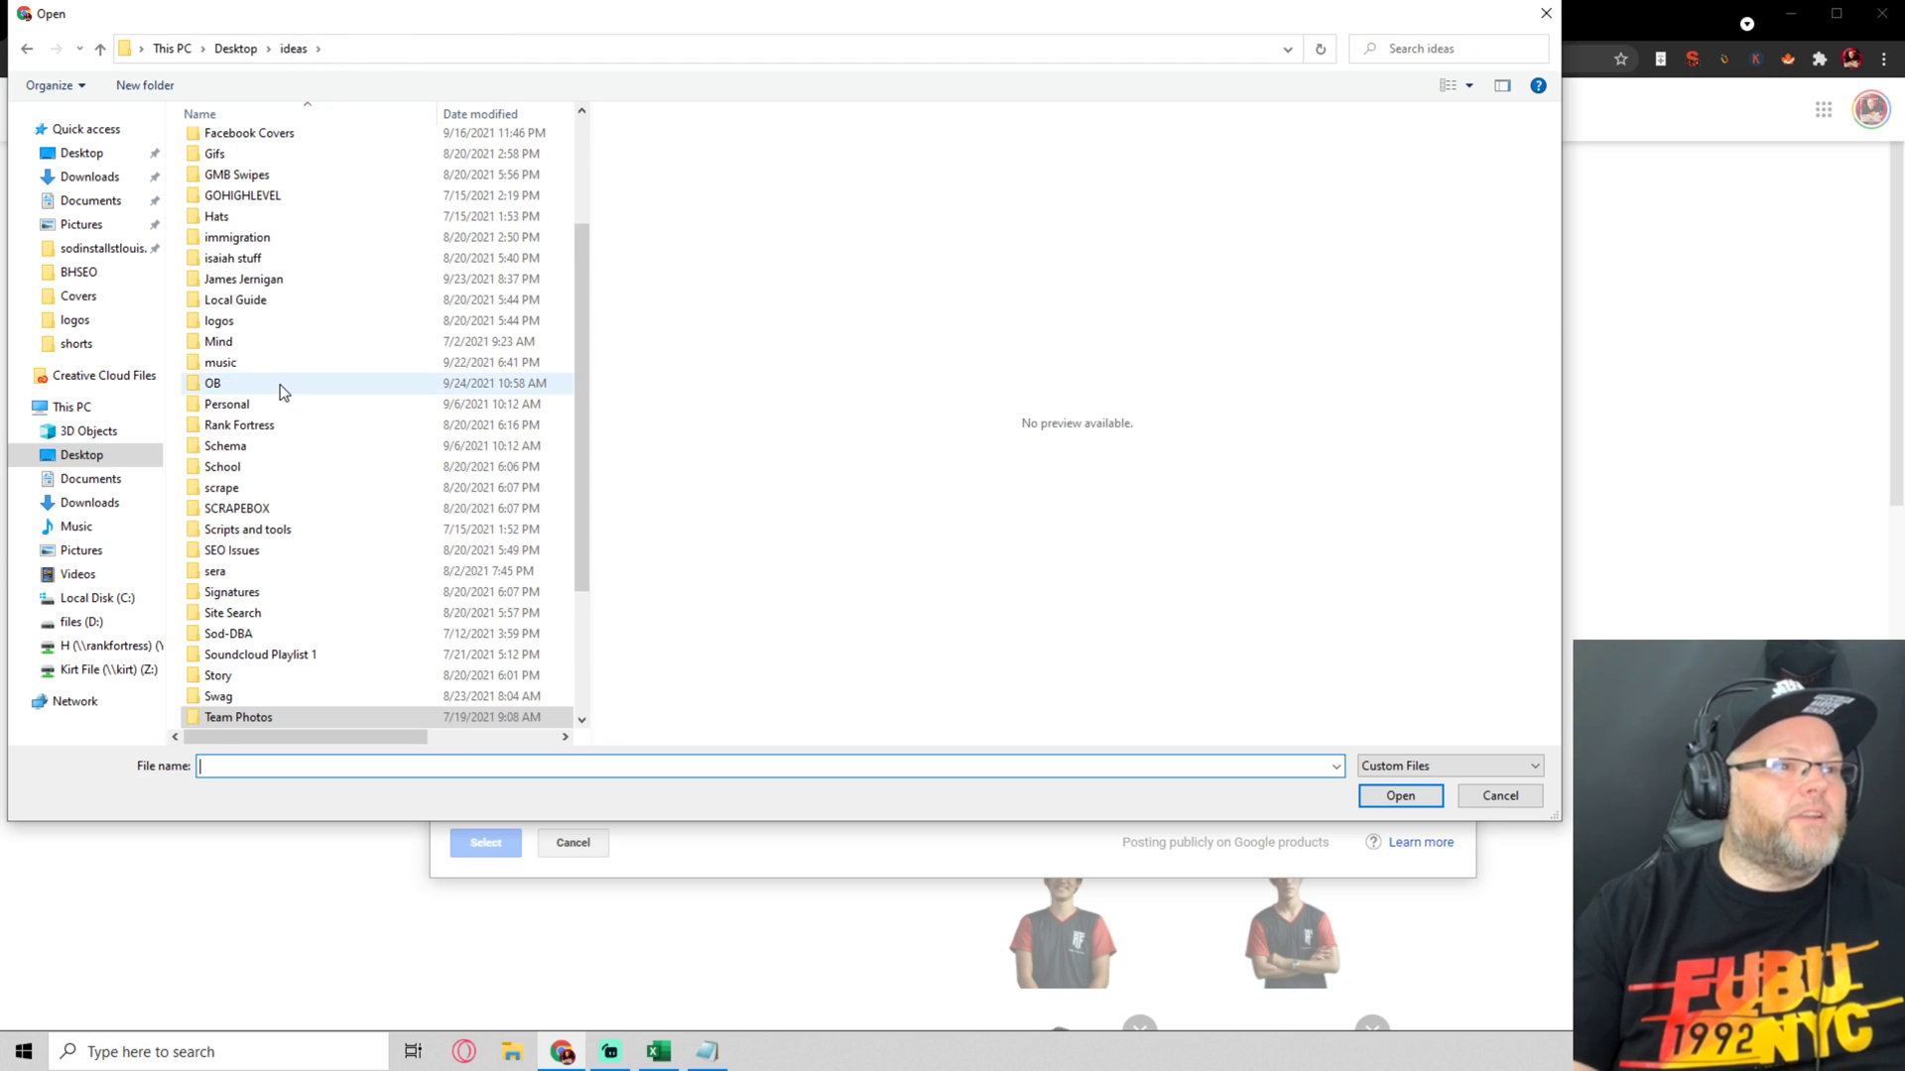
pyautogui.doubleClick(271, 323)
pyautogui.click(233, 327)
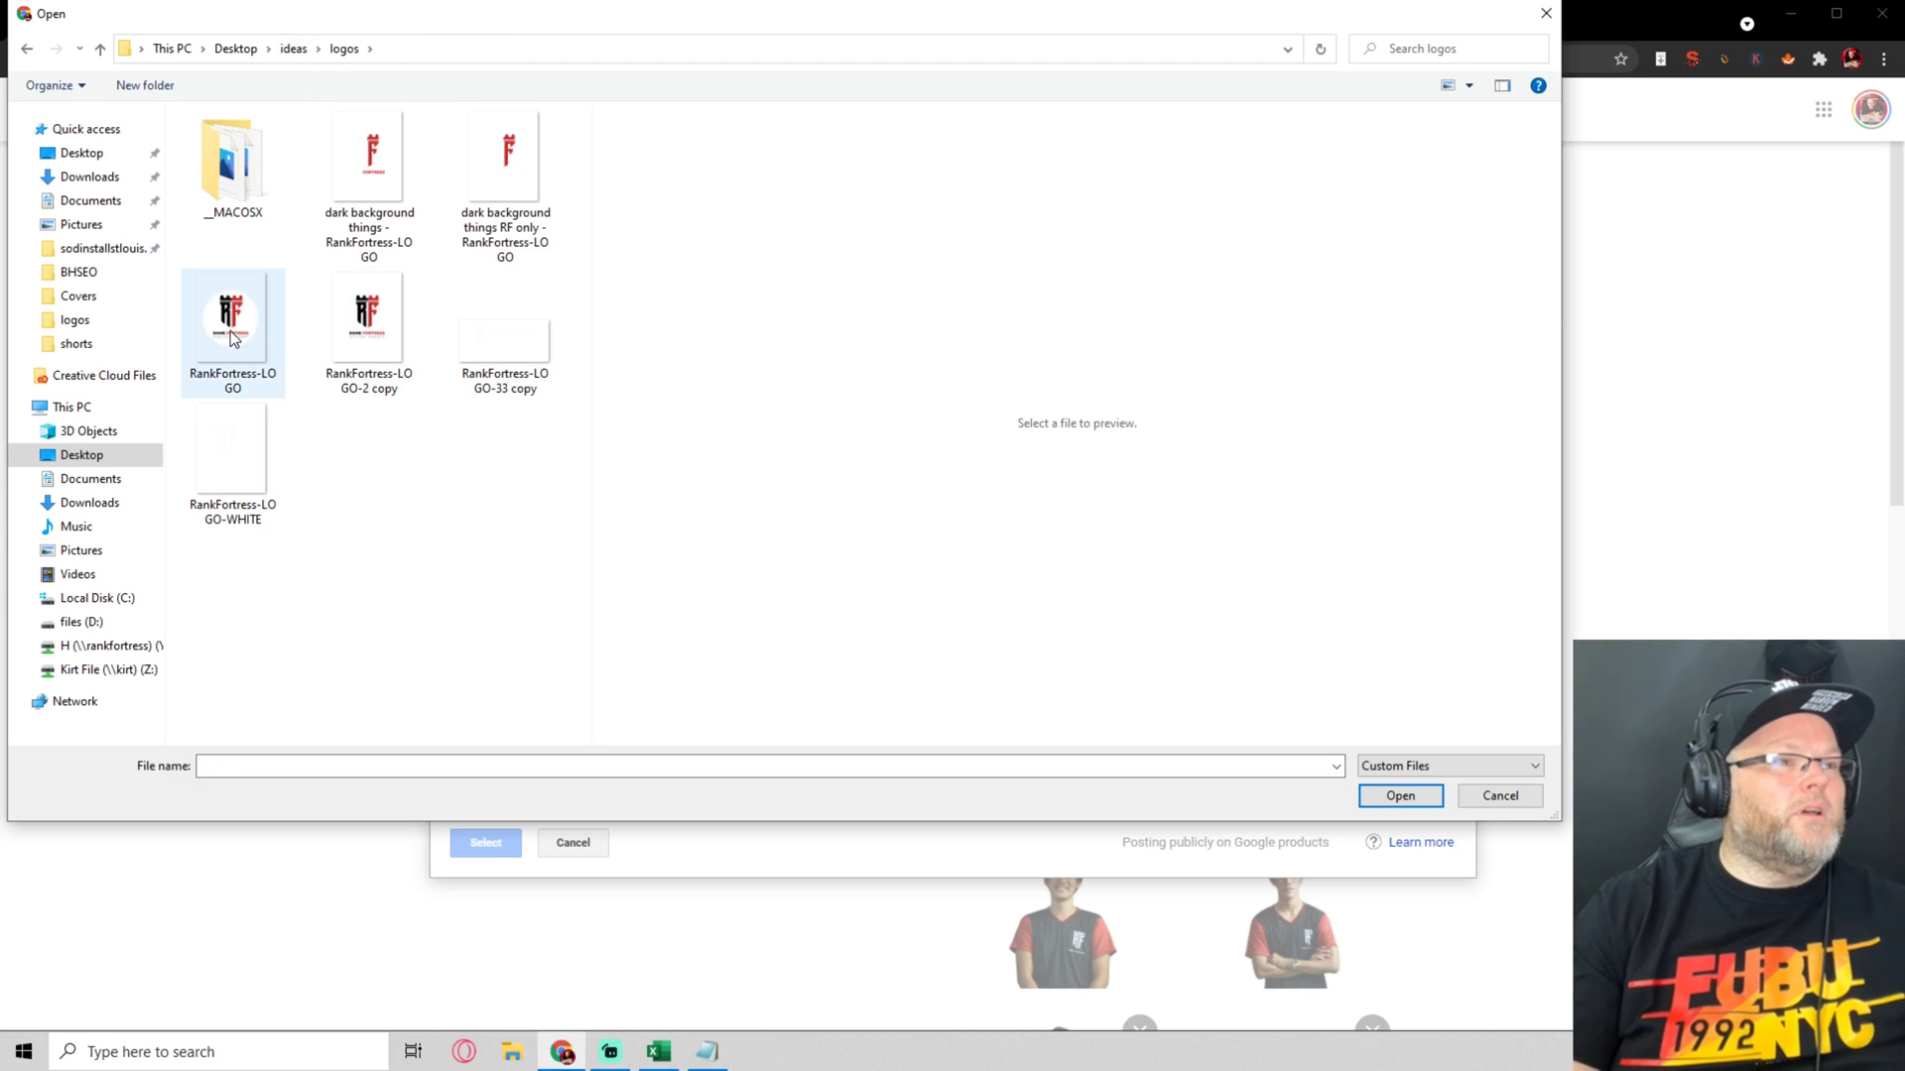
pyautogui.click(1389, 795)
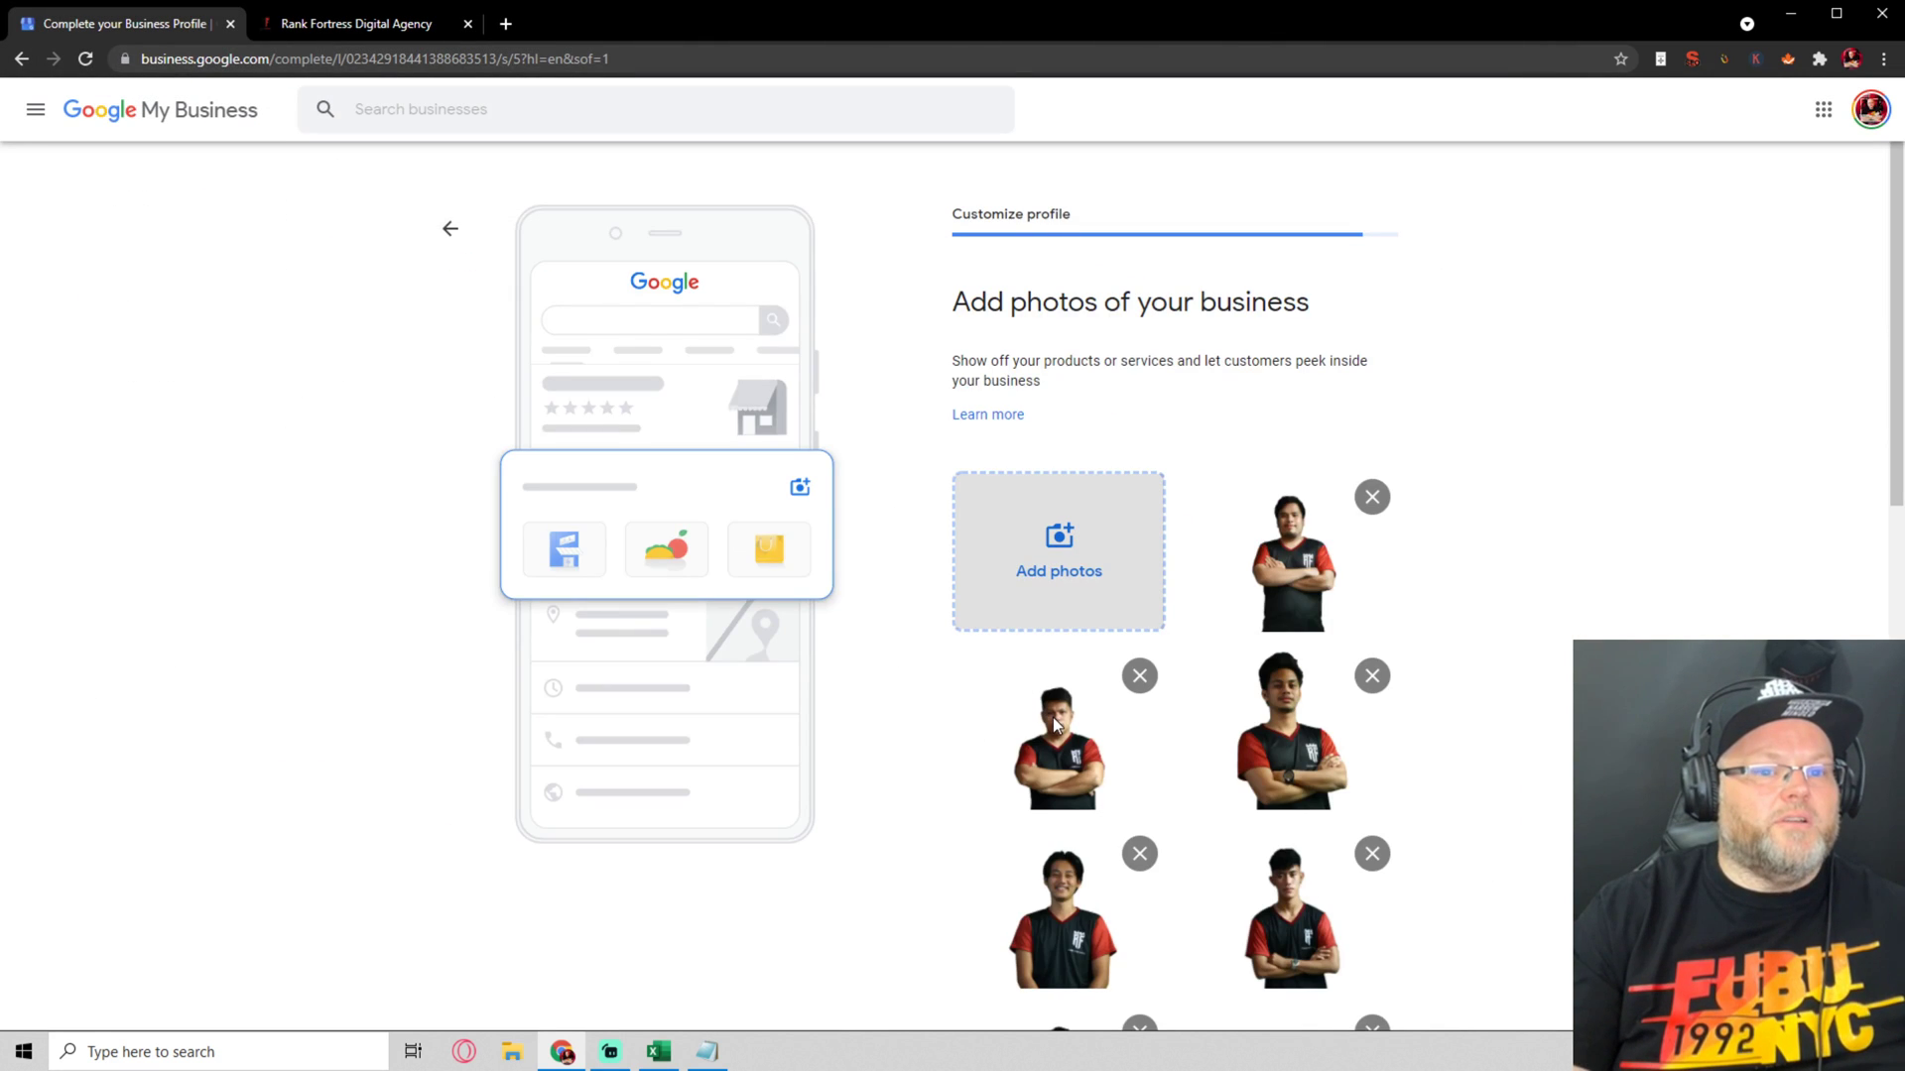
pyautogui.scroll(-3, 1054, 724)
pyautogui.scroll(-10, 1054, 725)
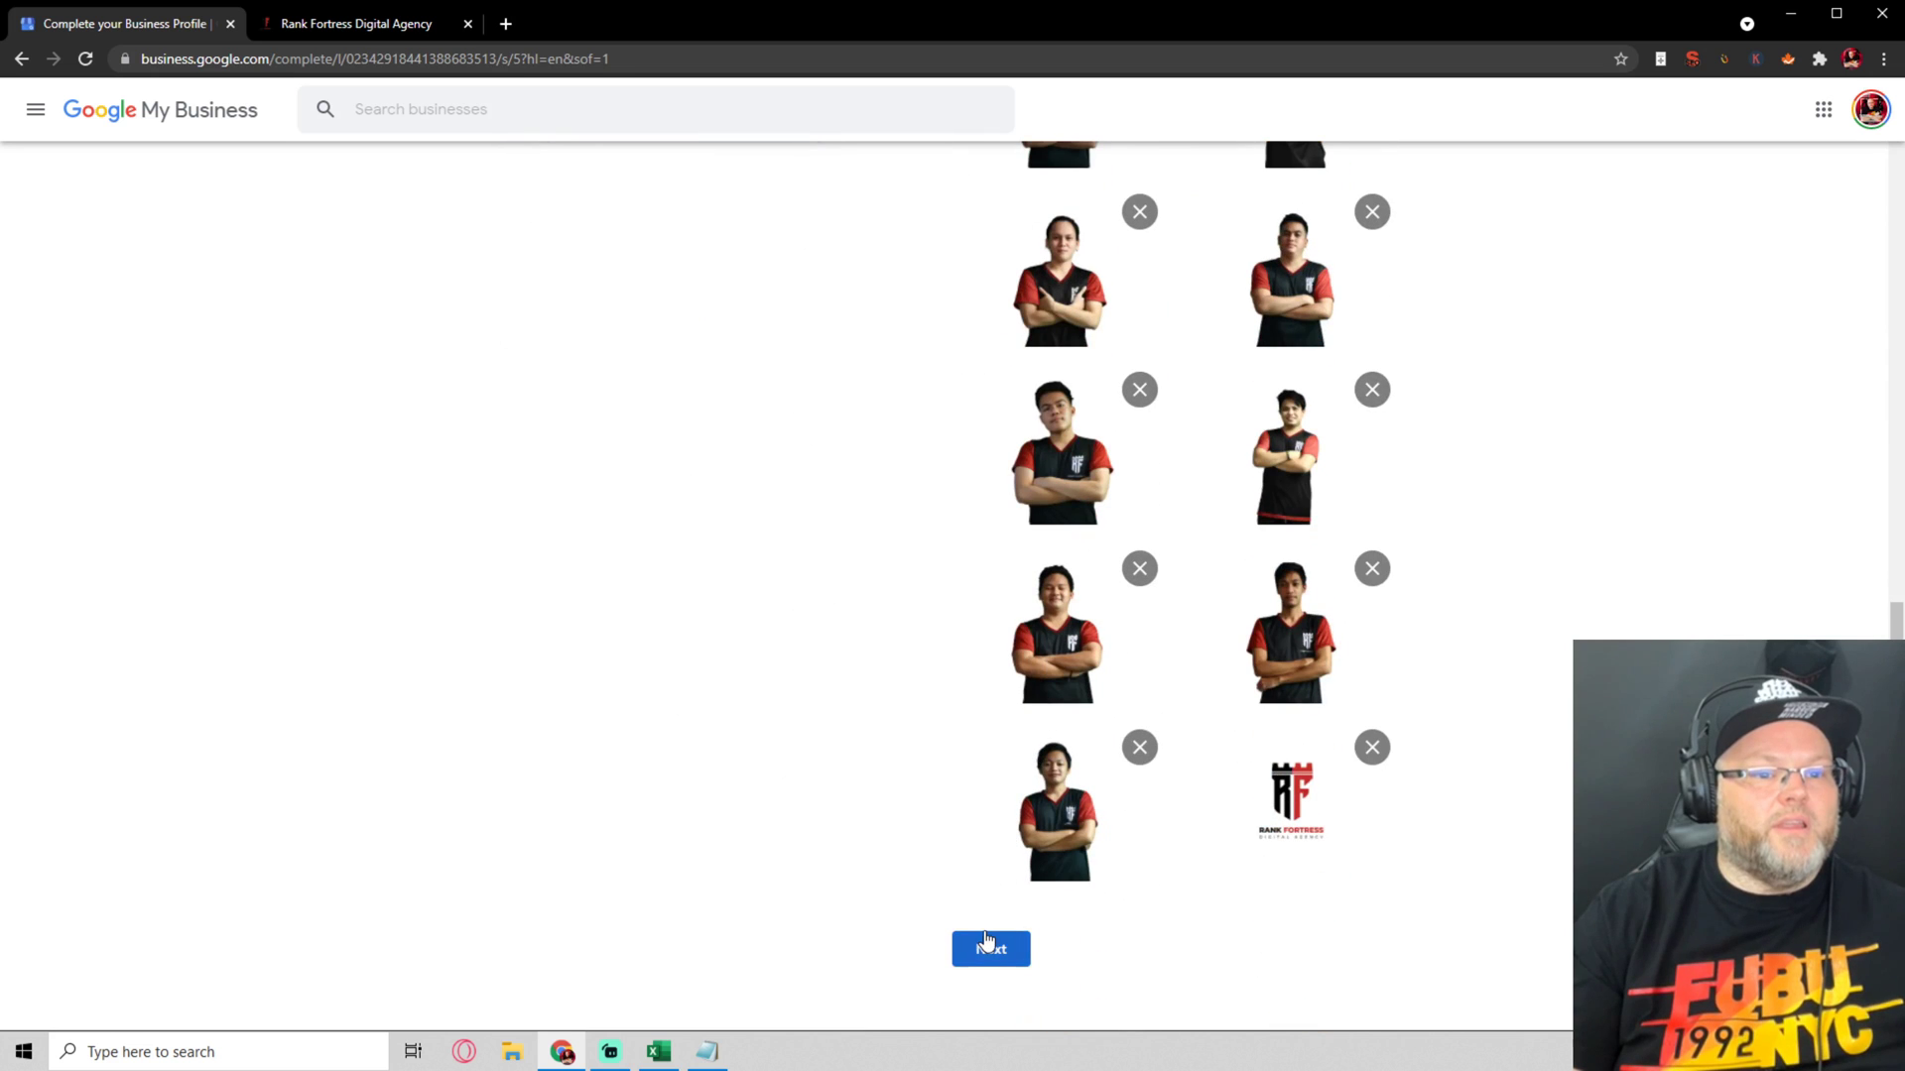
# Complete the photo step, skip the Google Ads offer, finish setup, and go to Posts
pyautogui.click(984, 949)
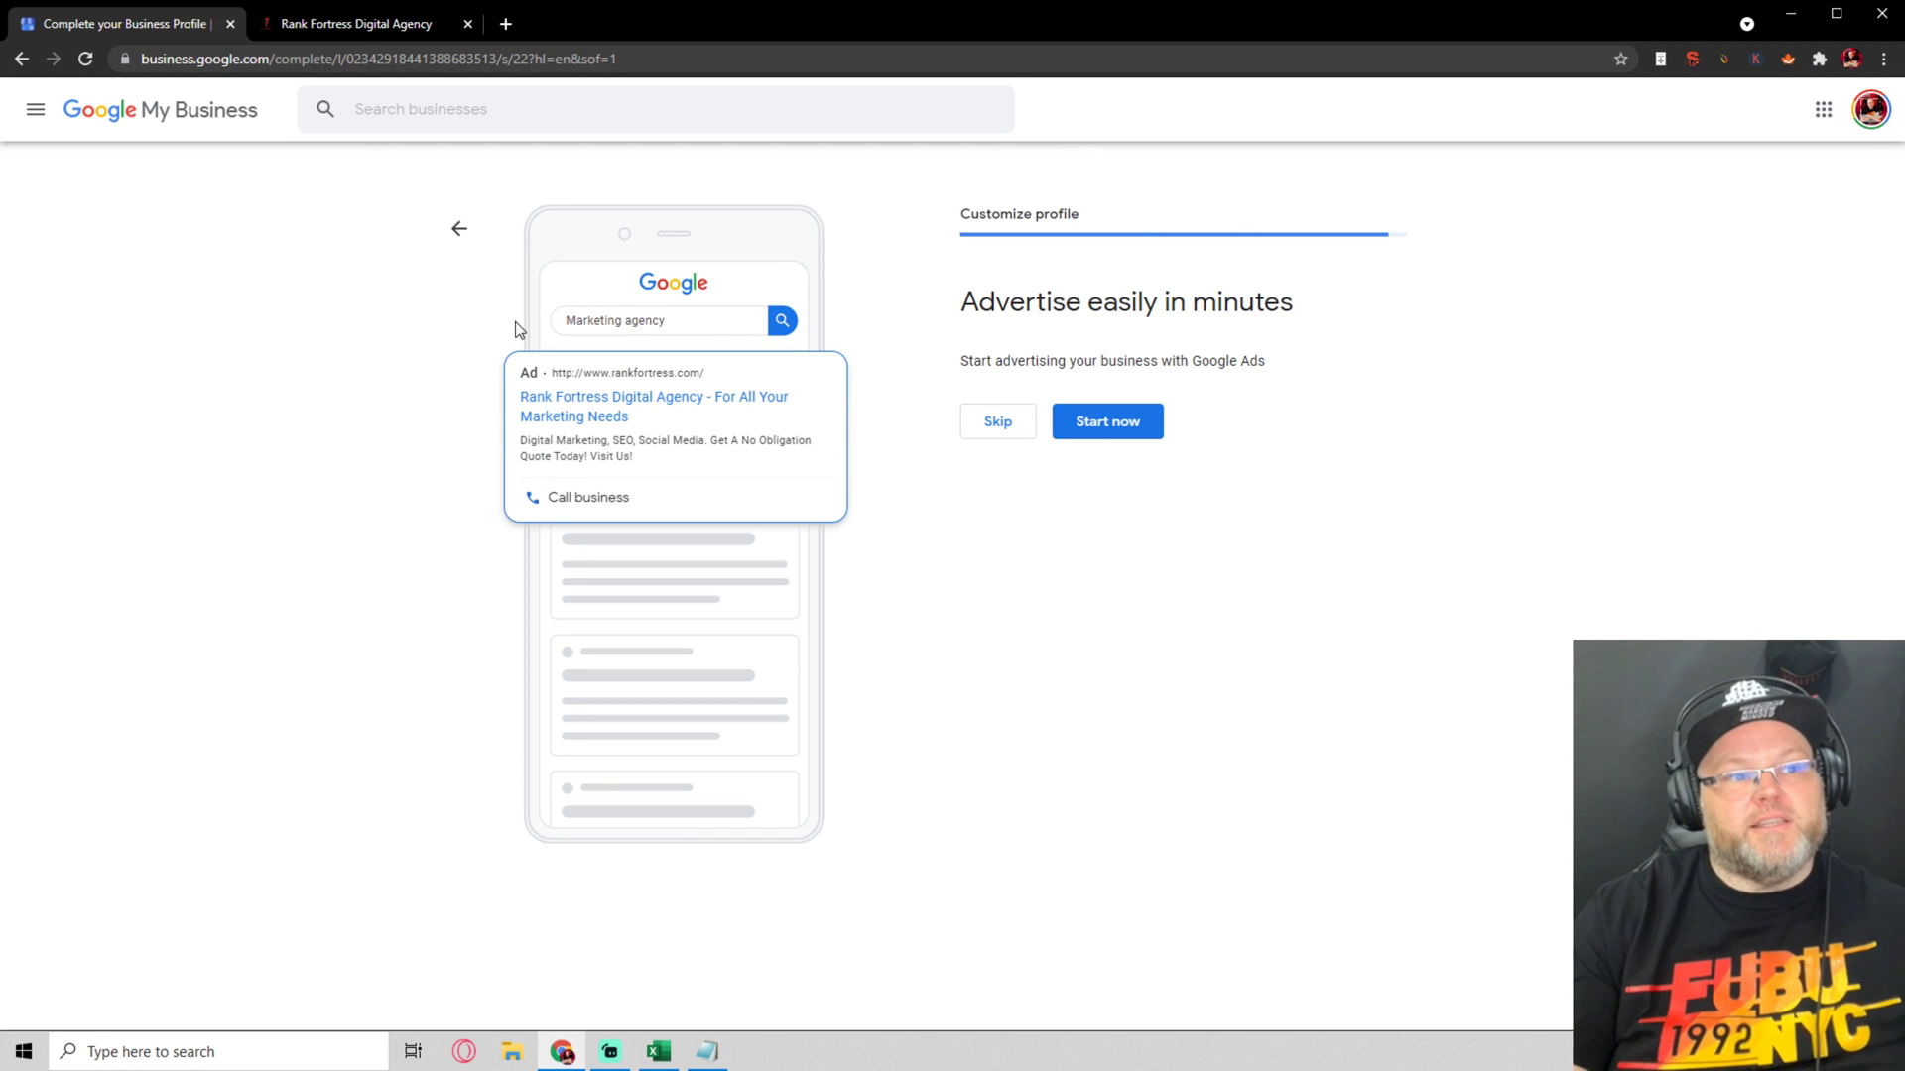
pyautogui.click(999, 421)
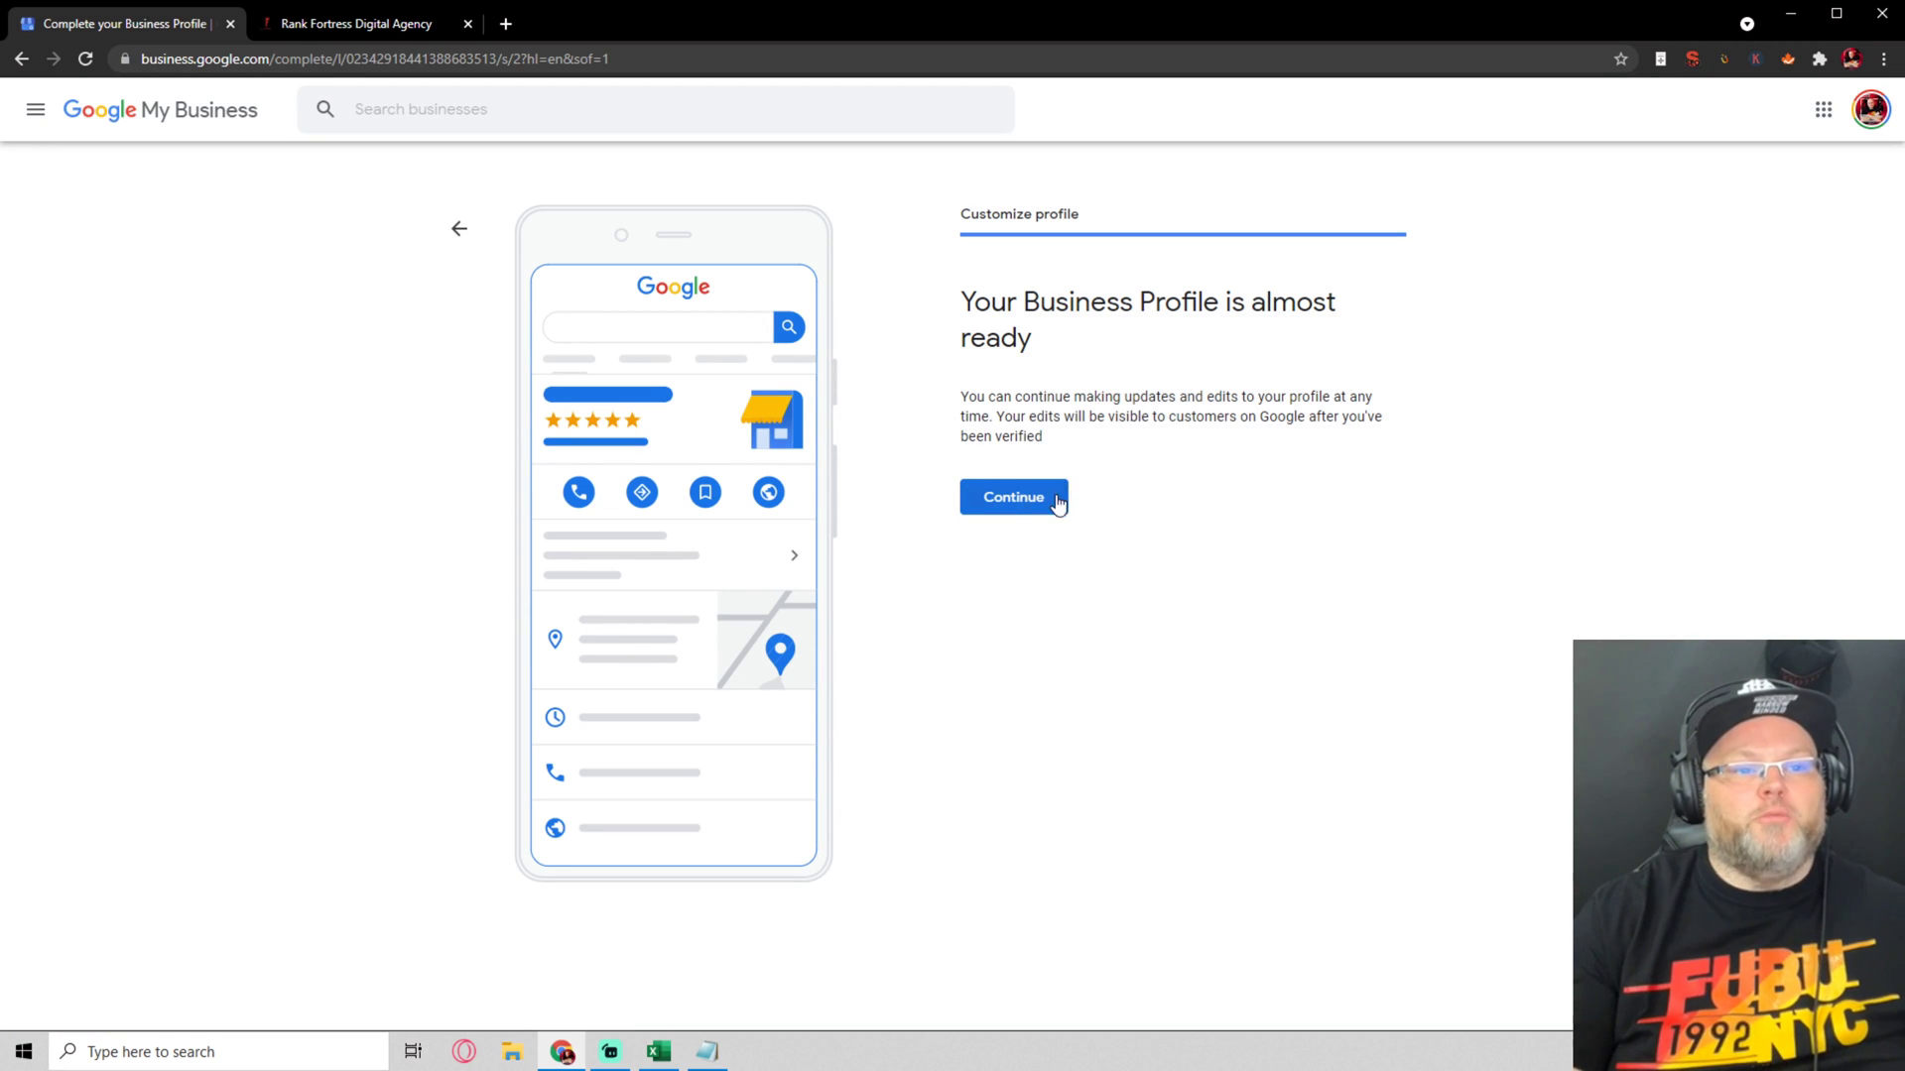
pyautogui.click(1022, 508)
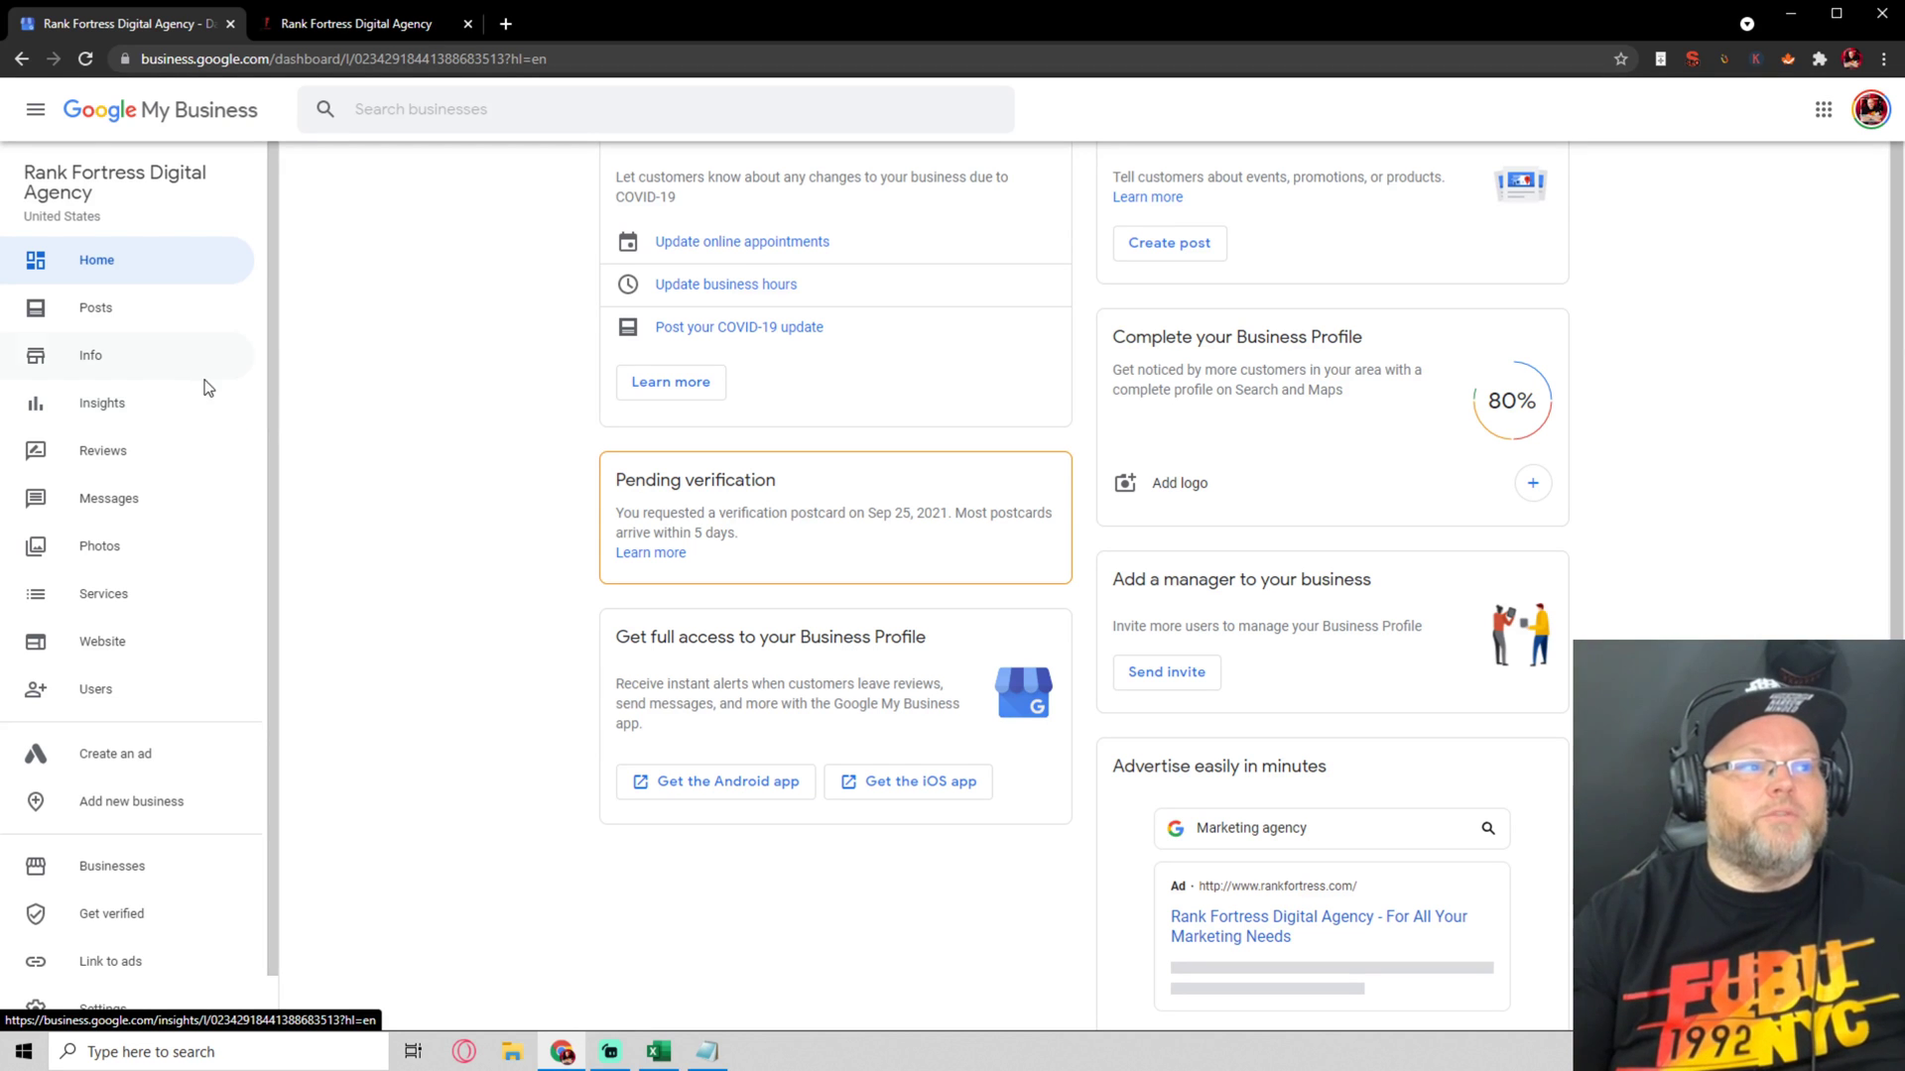
pyautogui.click(144, 315)
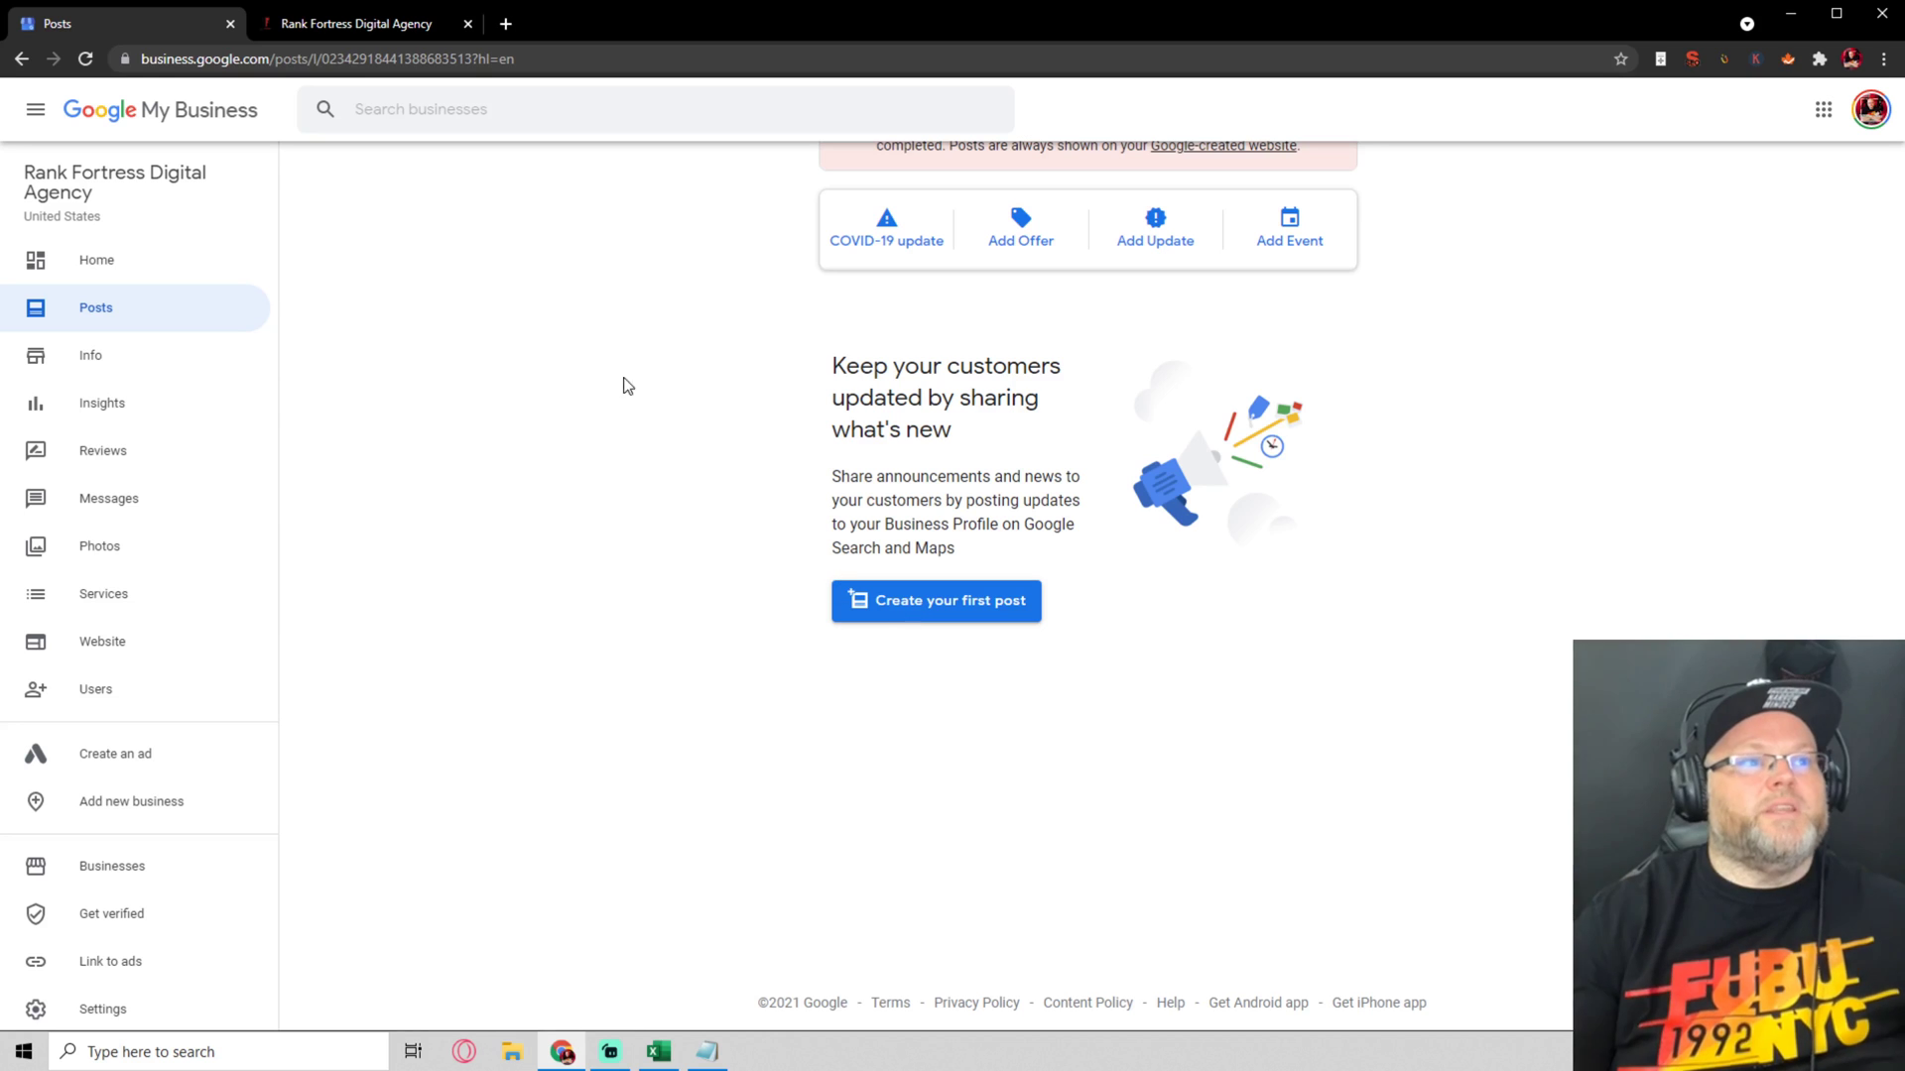
# In a new tab, search Google for 'bell roofing atlanta' and browse Bell Roofing's business panel
pyautogui.click(506, 23)
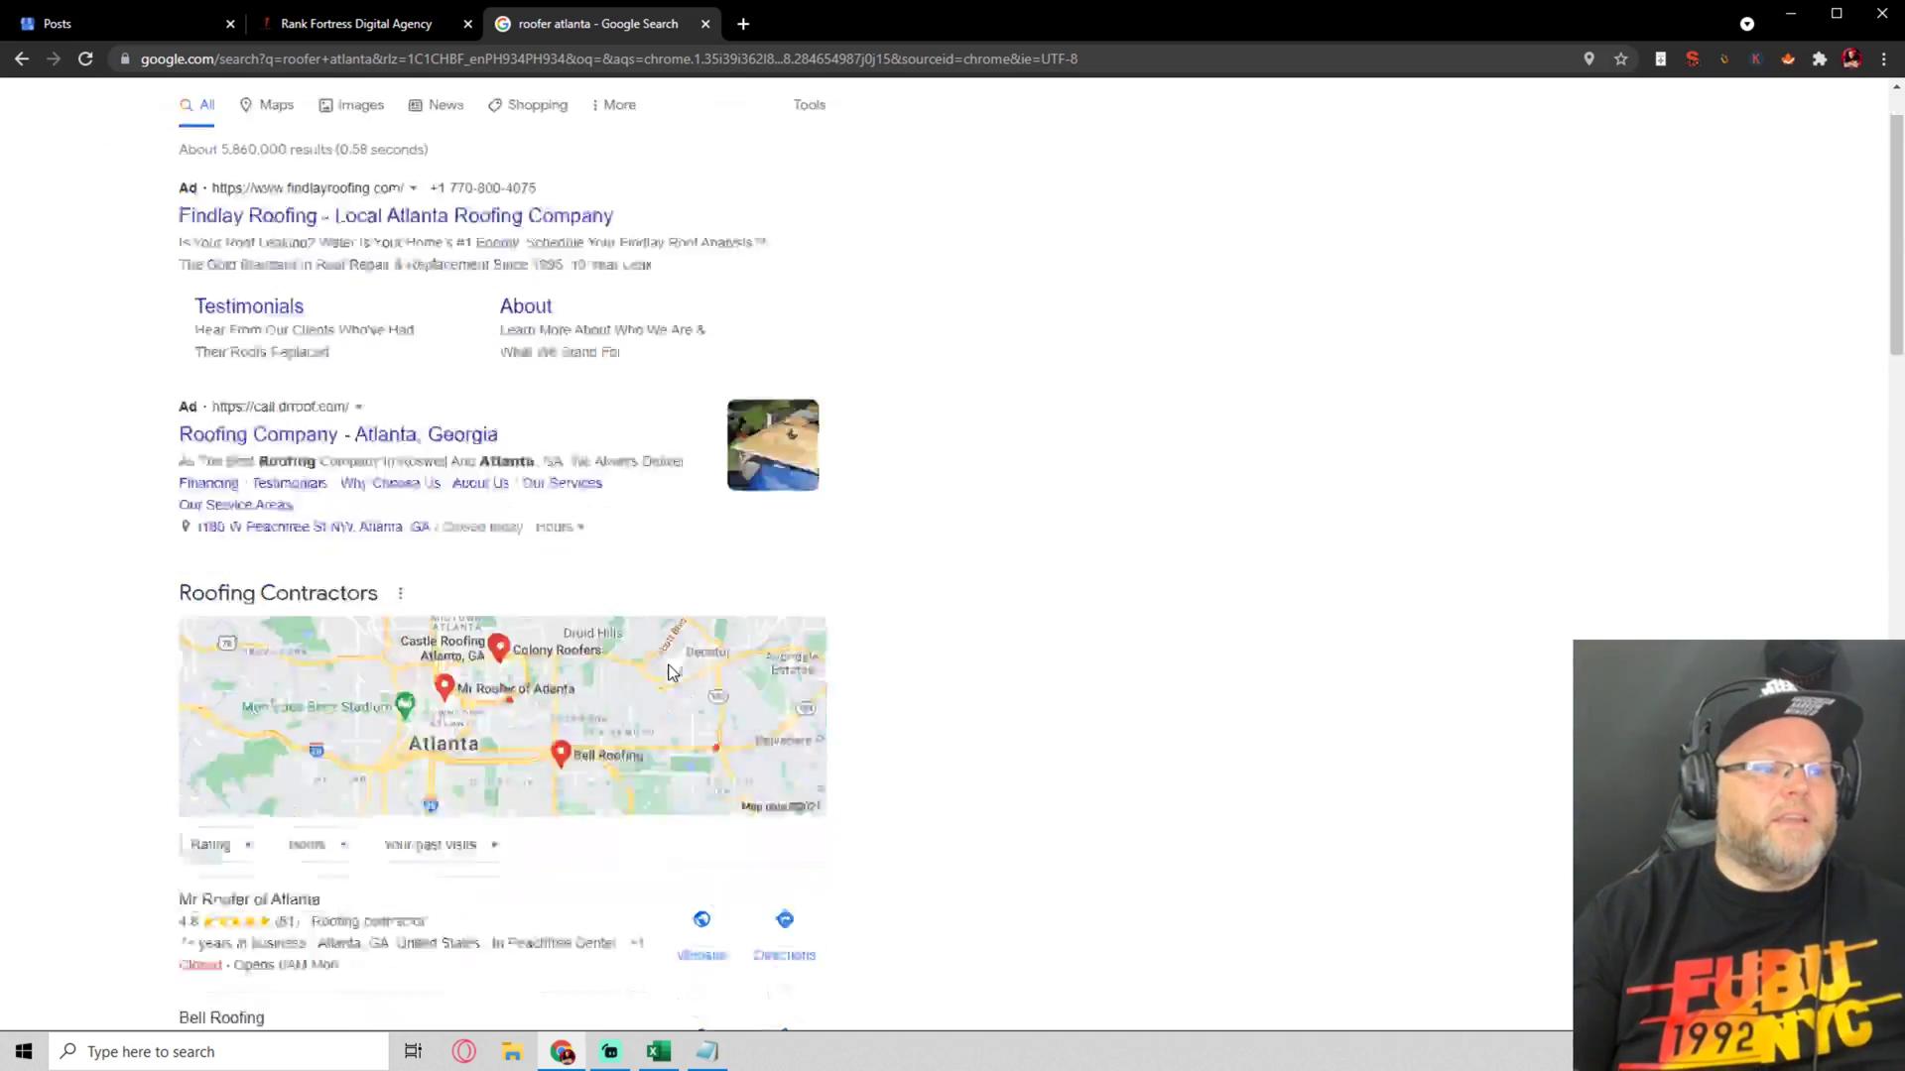
pyautogui.scroll(13, 353, 456)
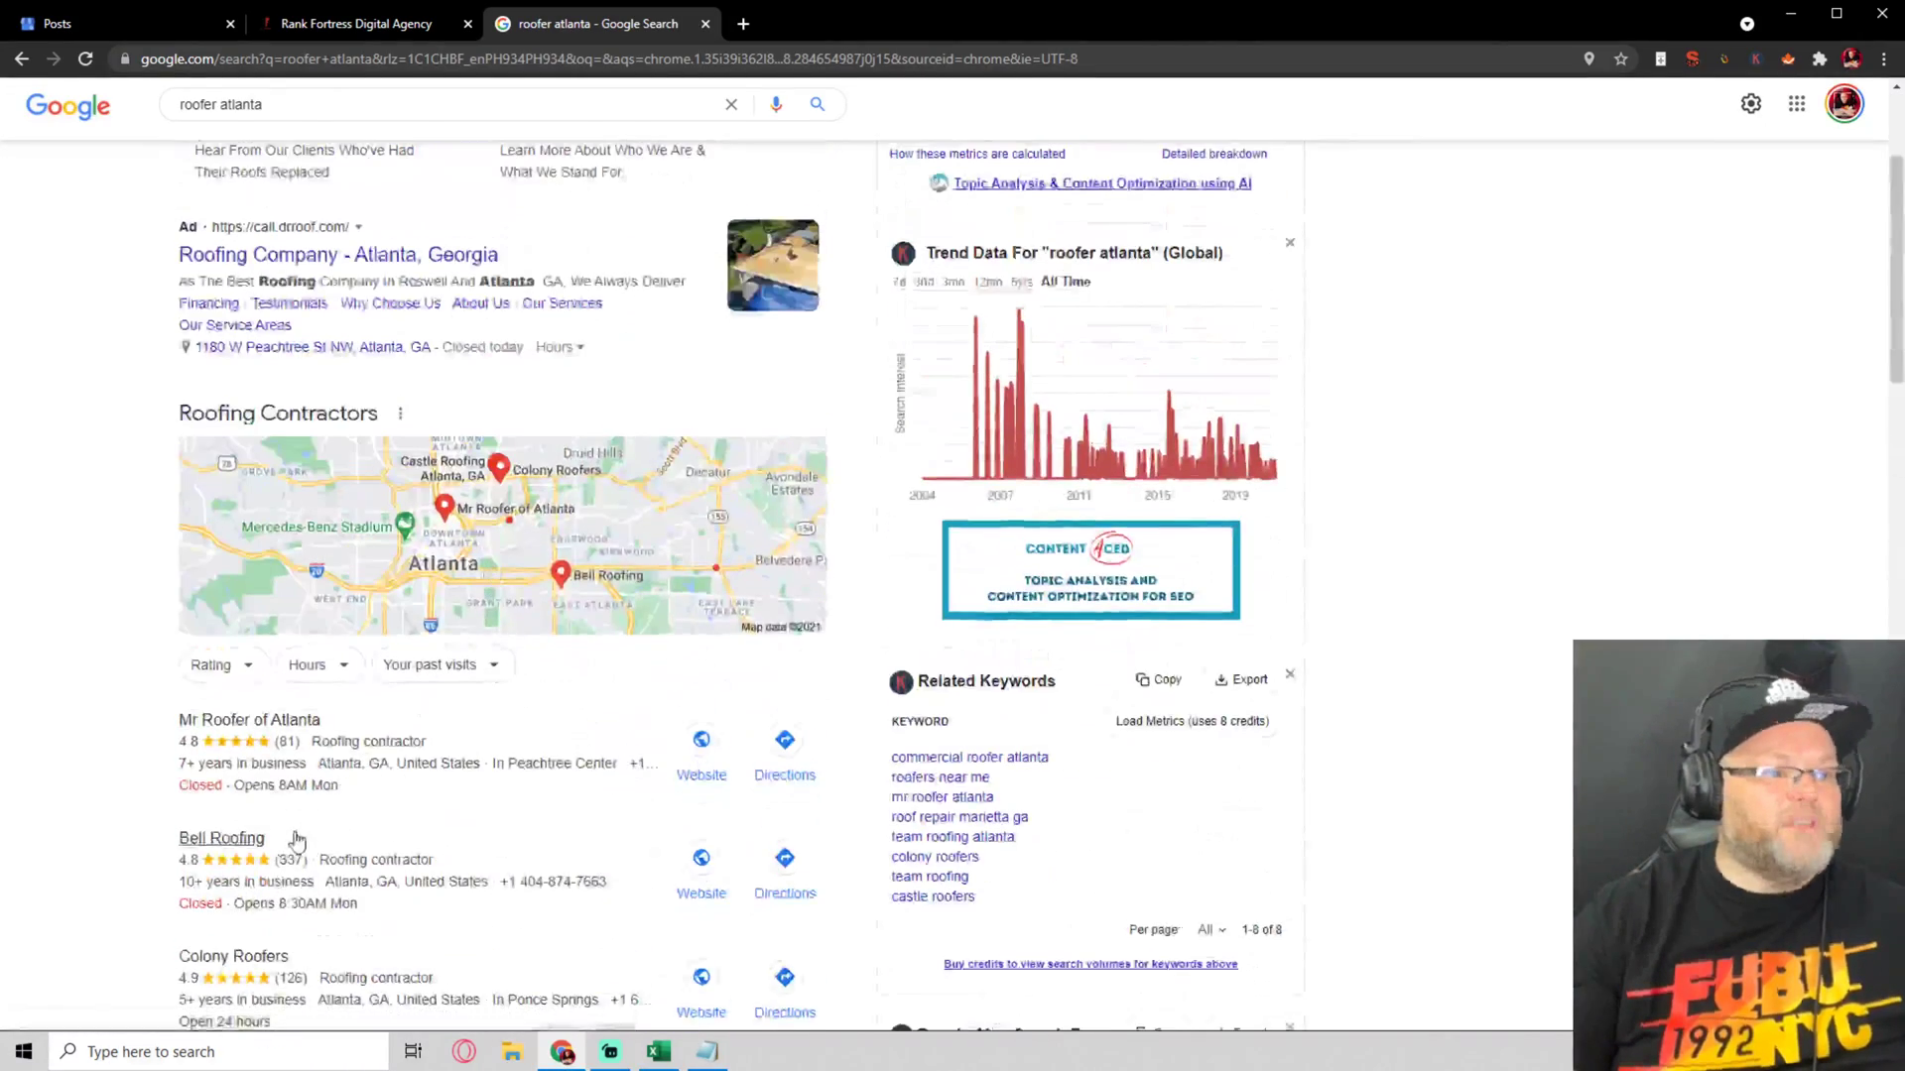
pyautogui.scroll(3, 382, 306)
pyautogui.doubleClick(194, 123)
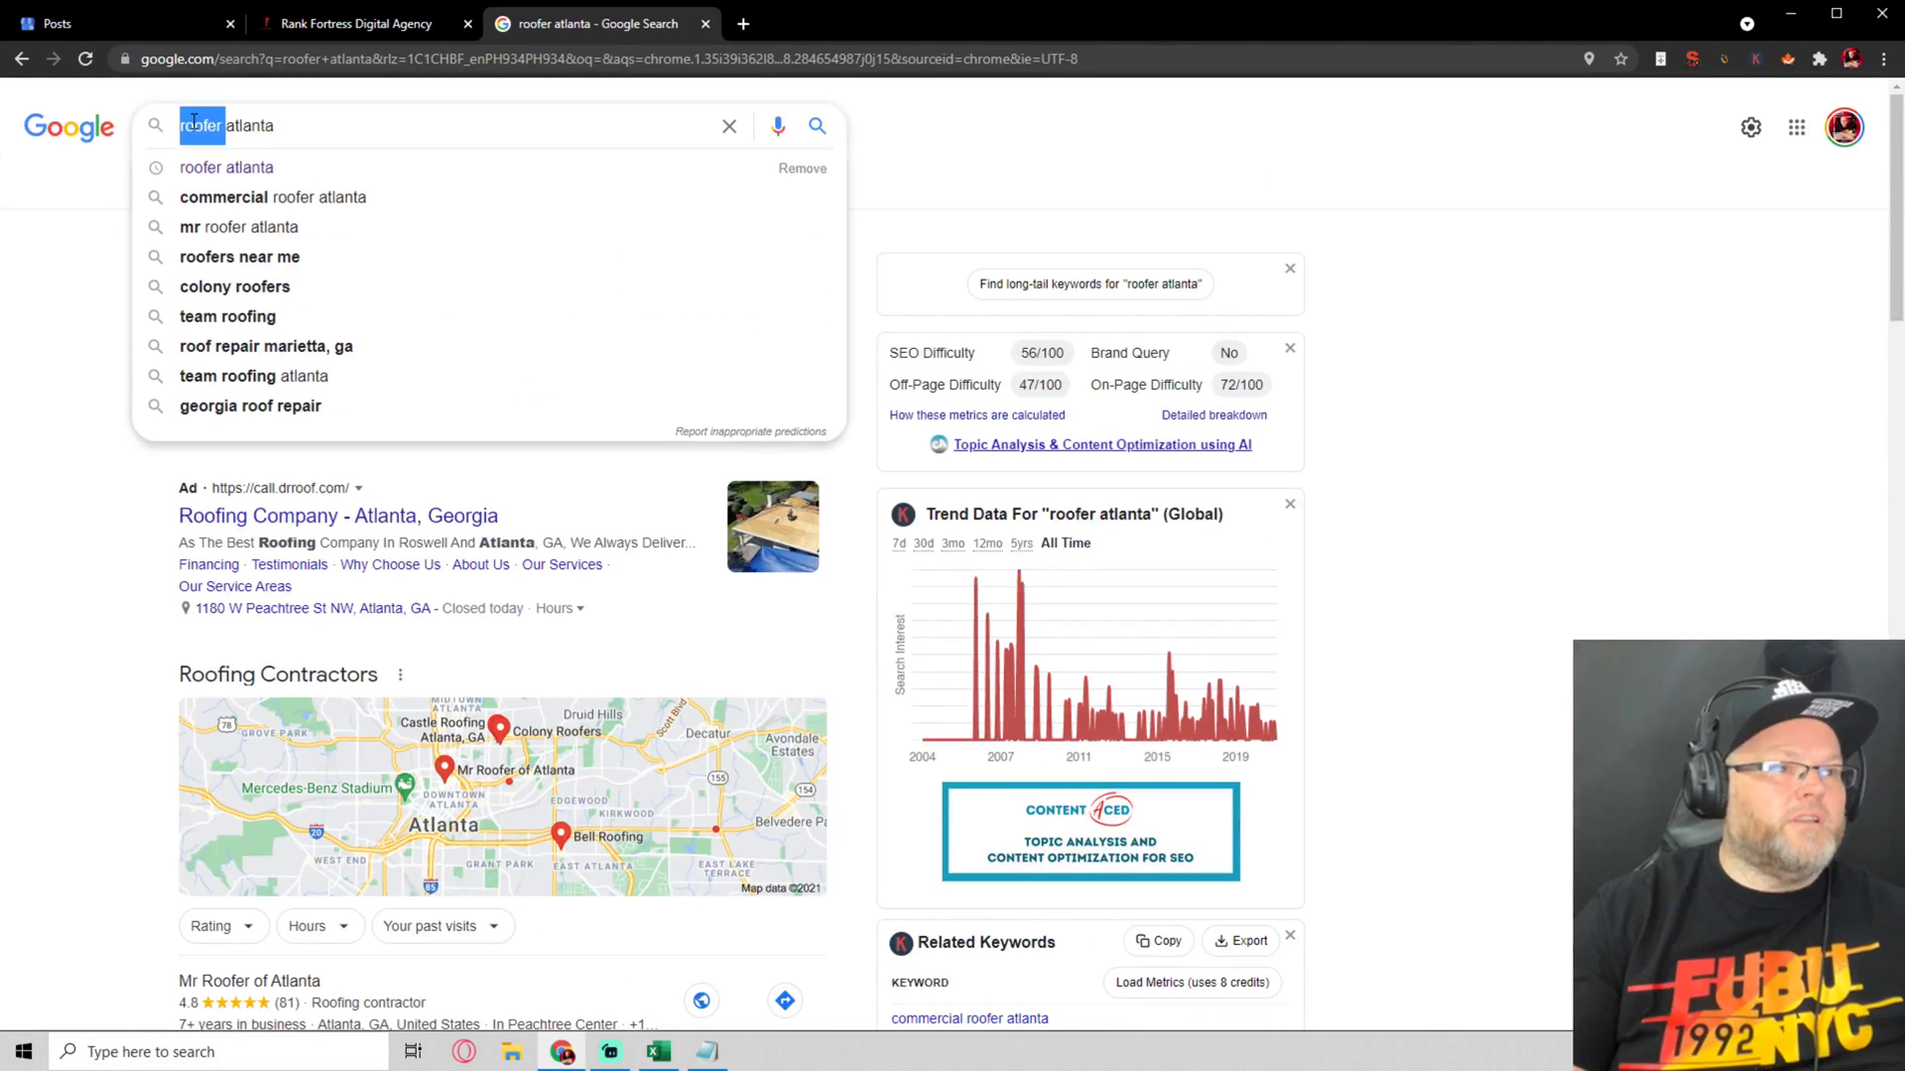
pyautogui.write('bell roofing')
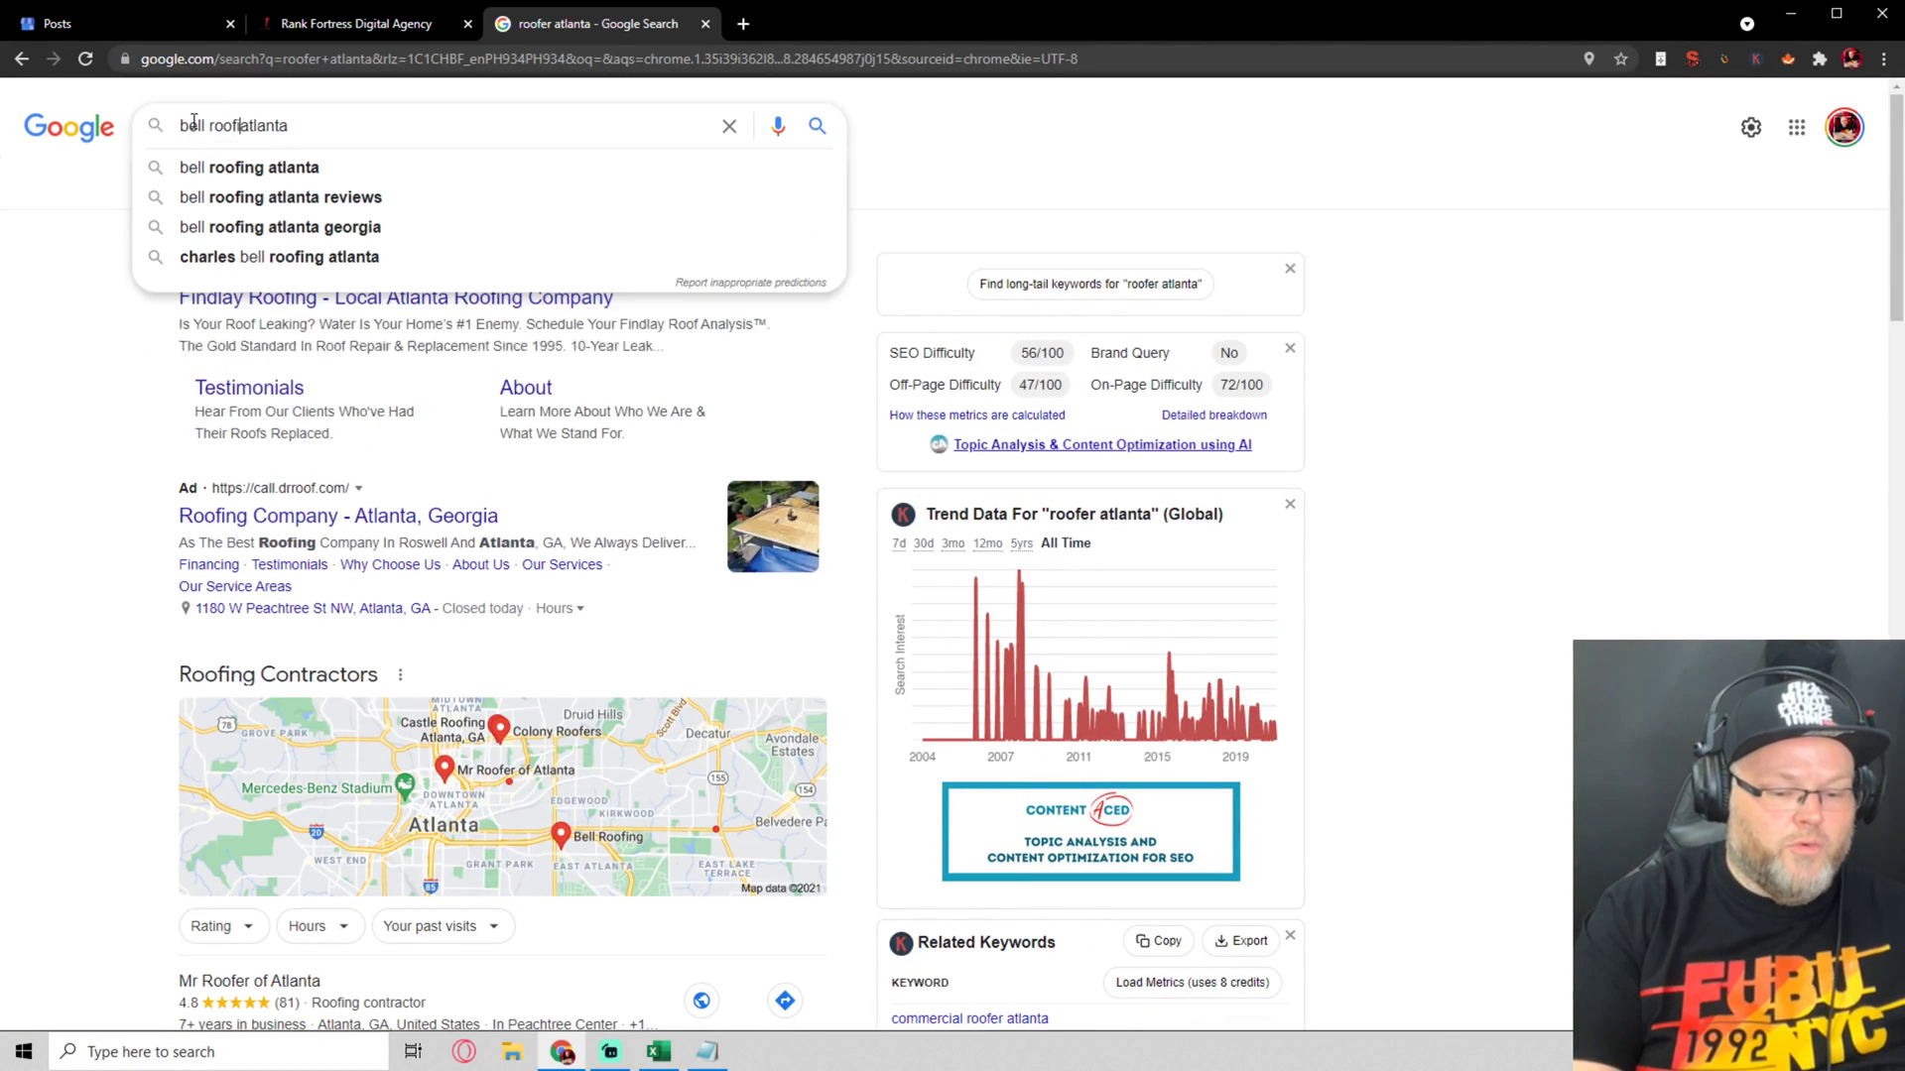
pyautogui.press('Return')
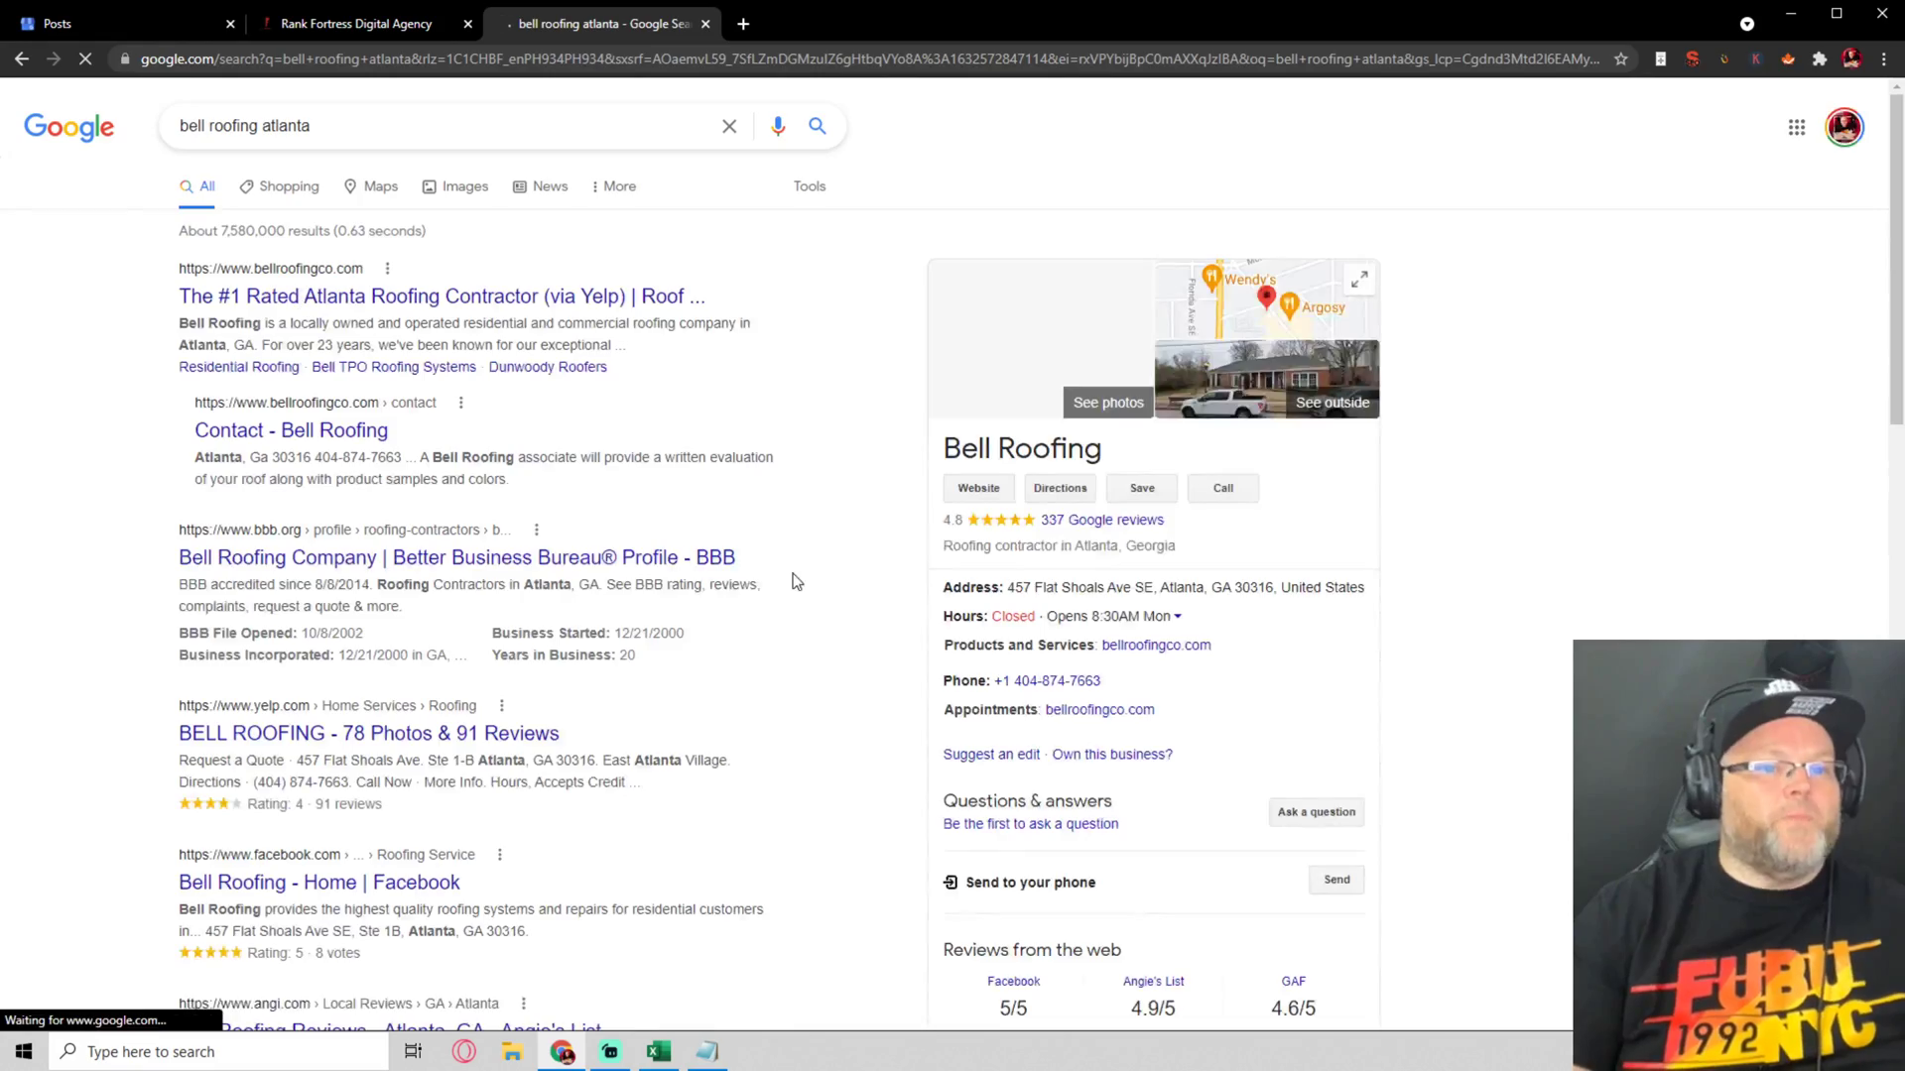
pyautogui.scroll(-3, 1173, 706)
pyautogui.scroll(-5, 1174, 705)
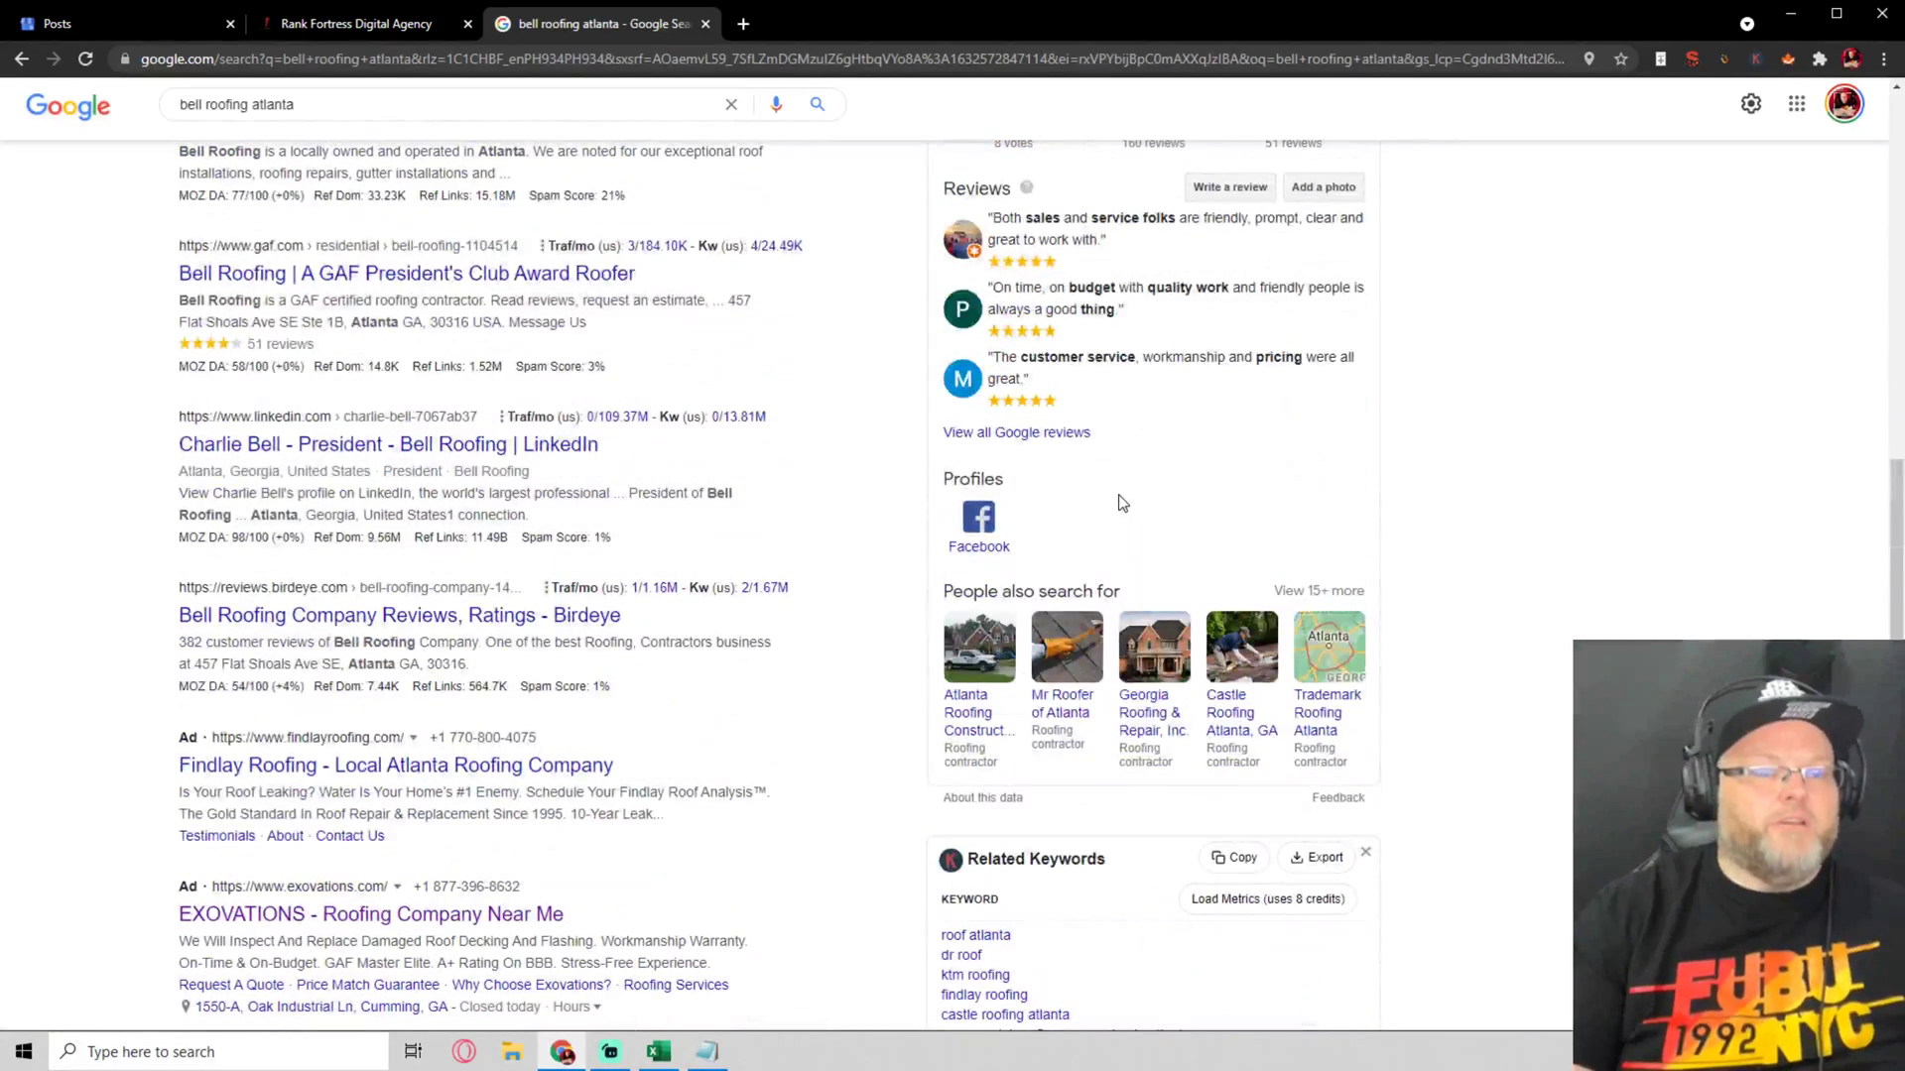
pyautogui.scroll(2, 1117, 515)
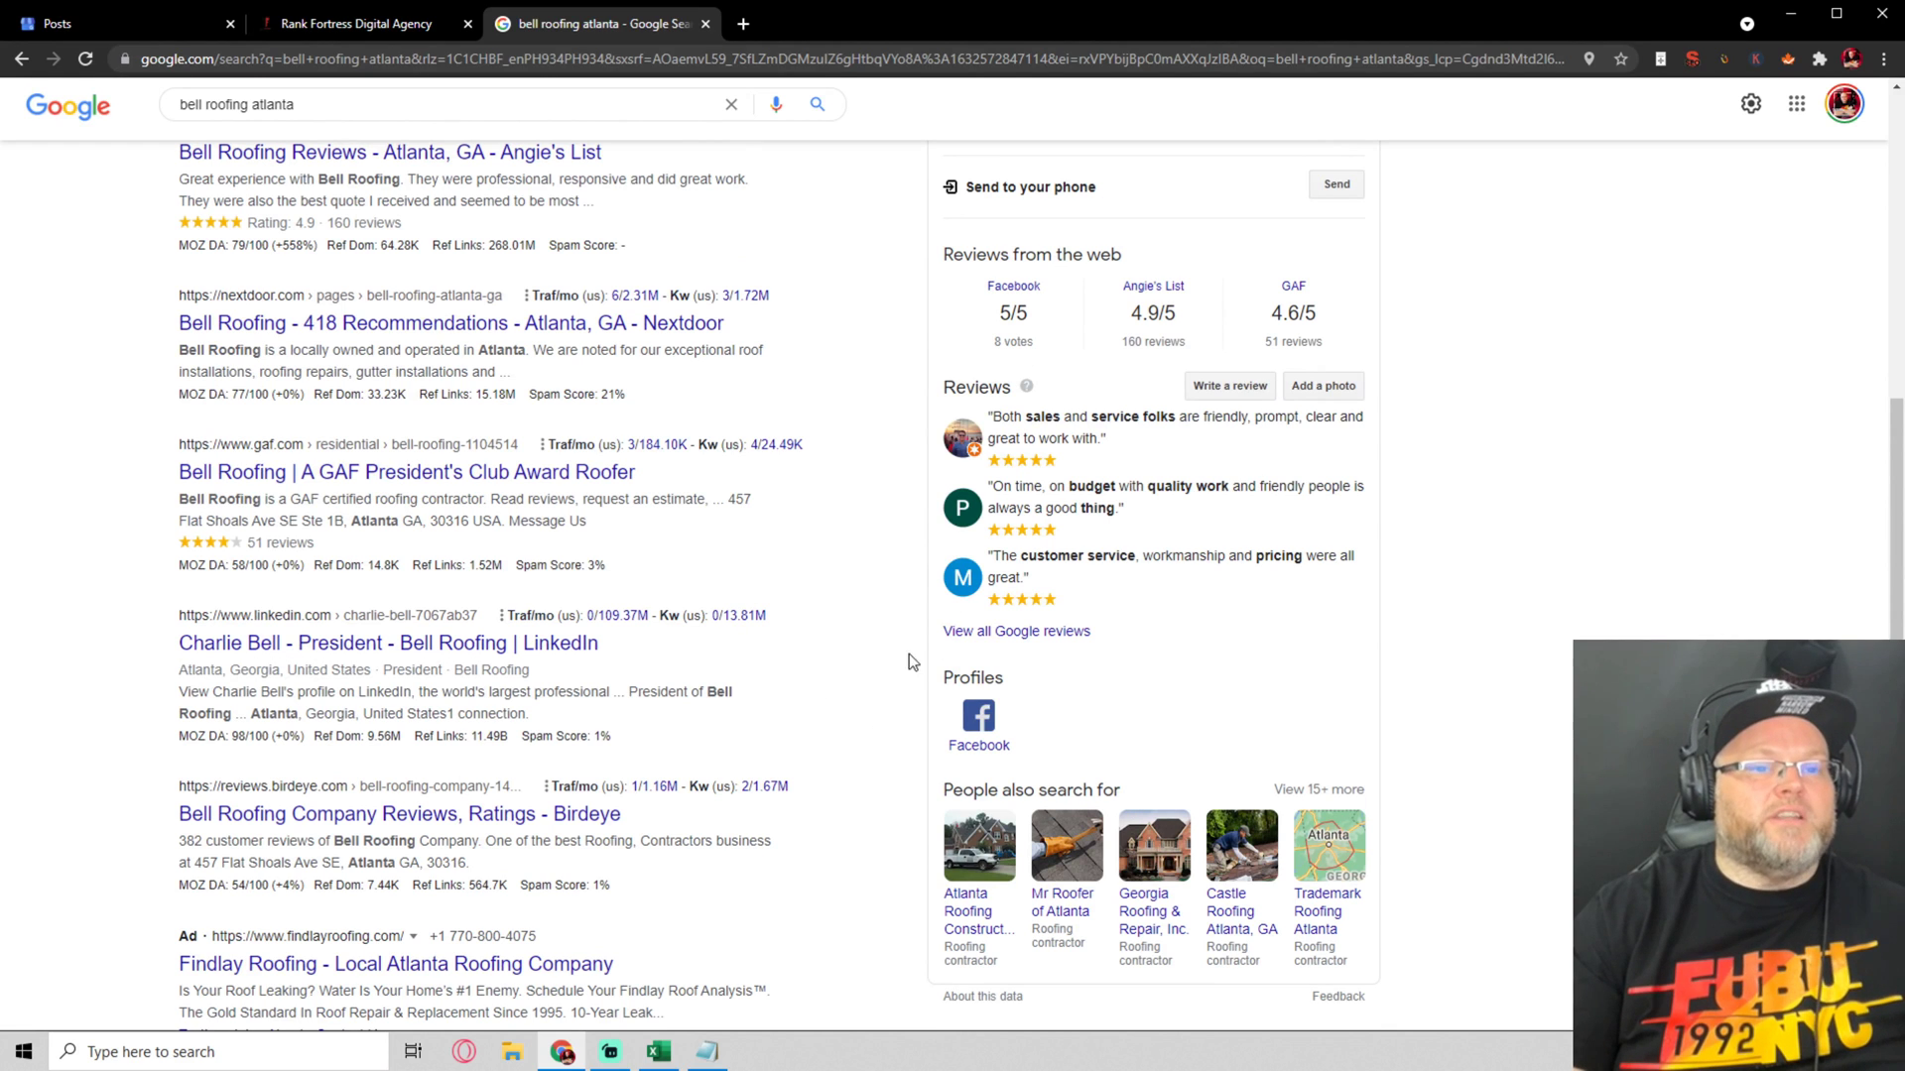
pyautogui.click(121, 24)
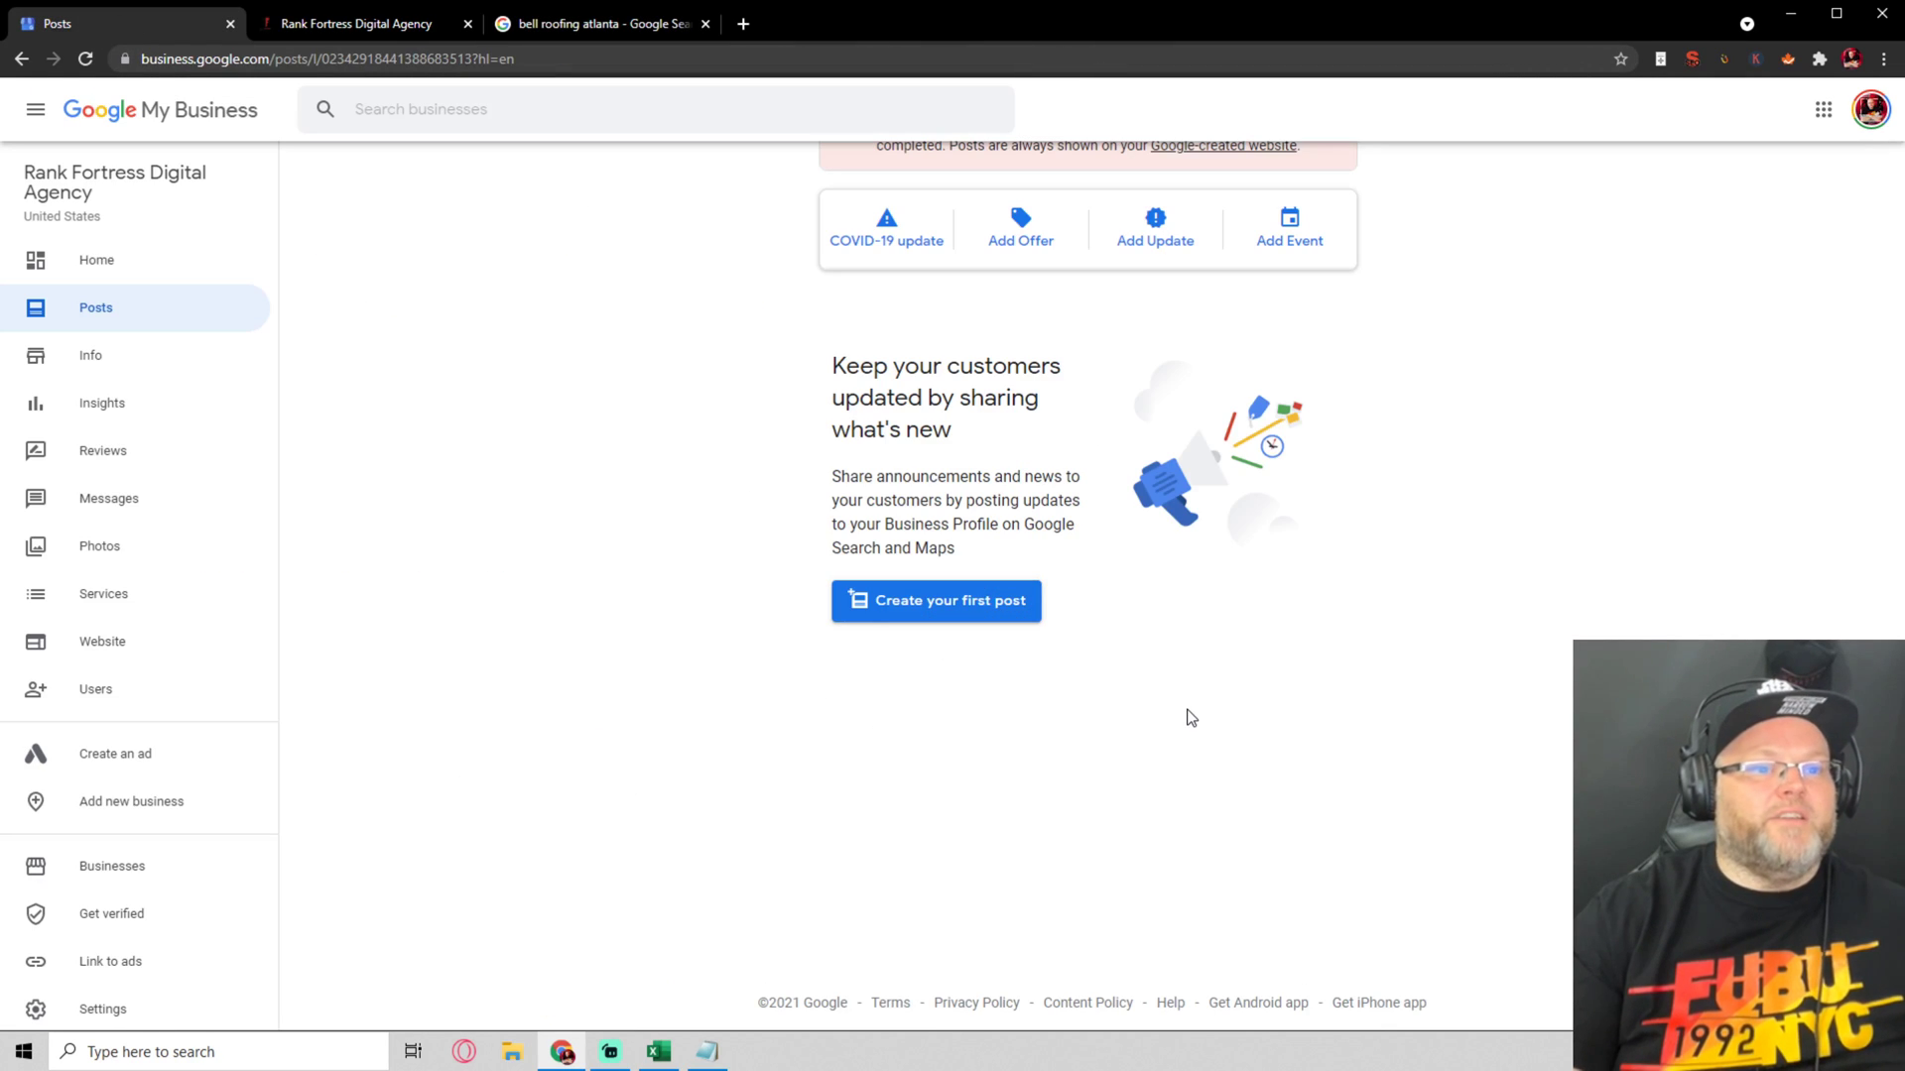
pyautogui.click(968, 601)
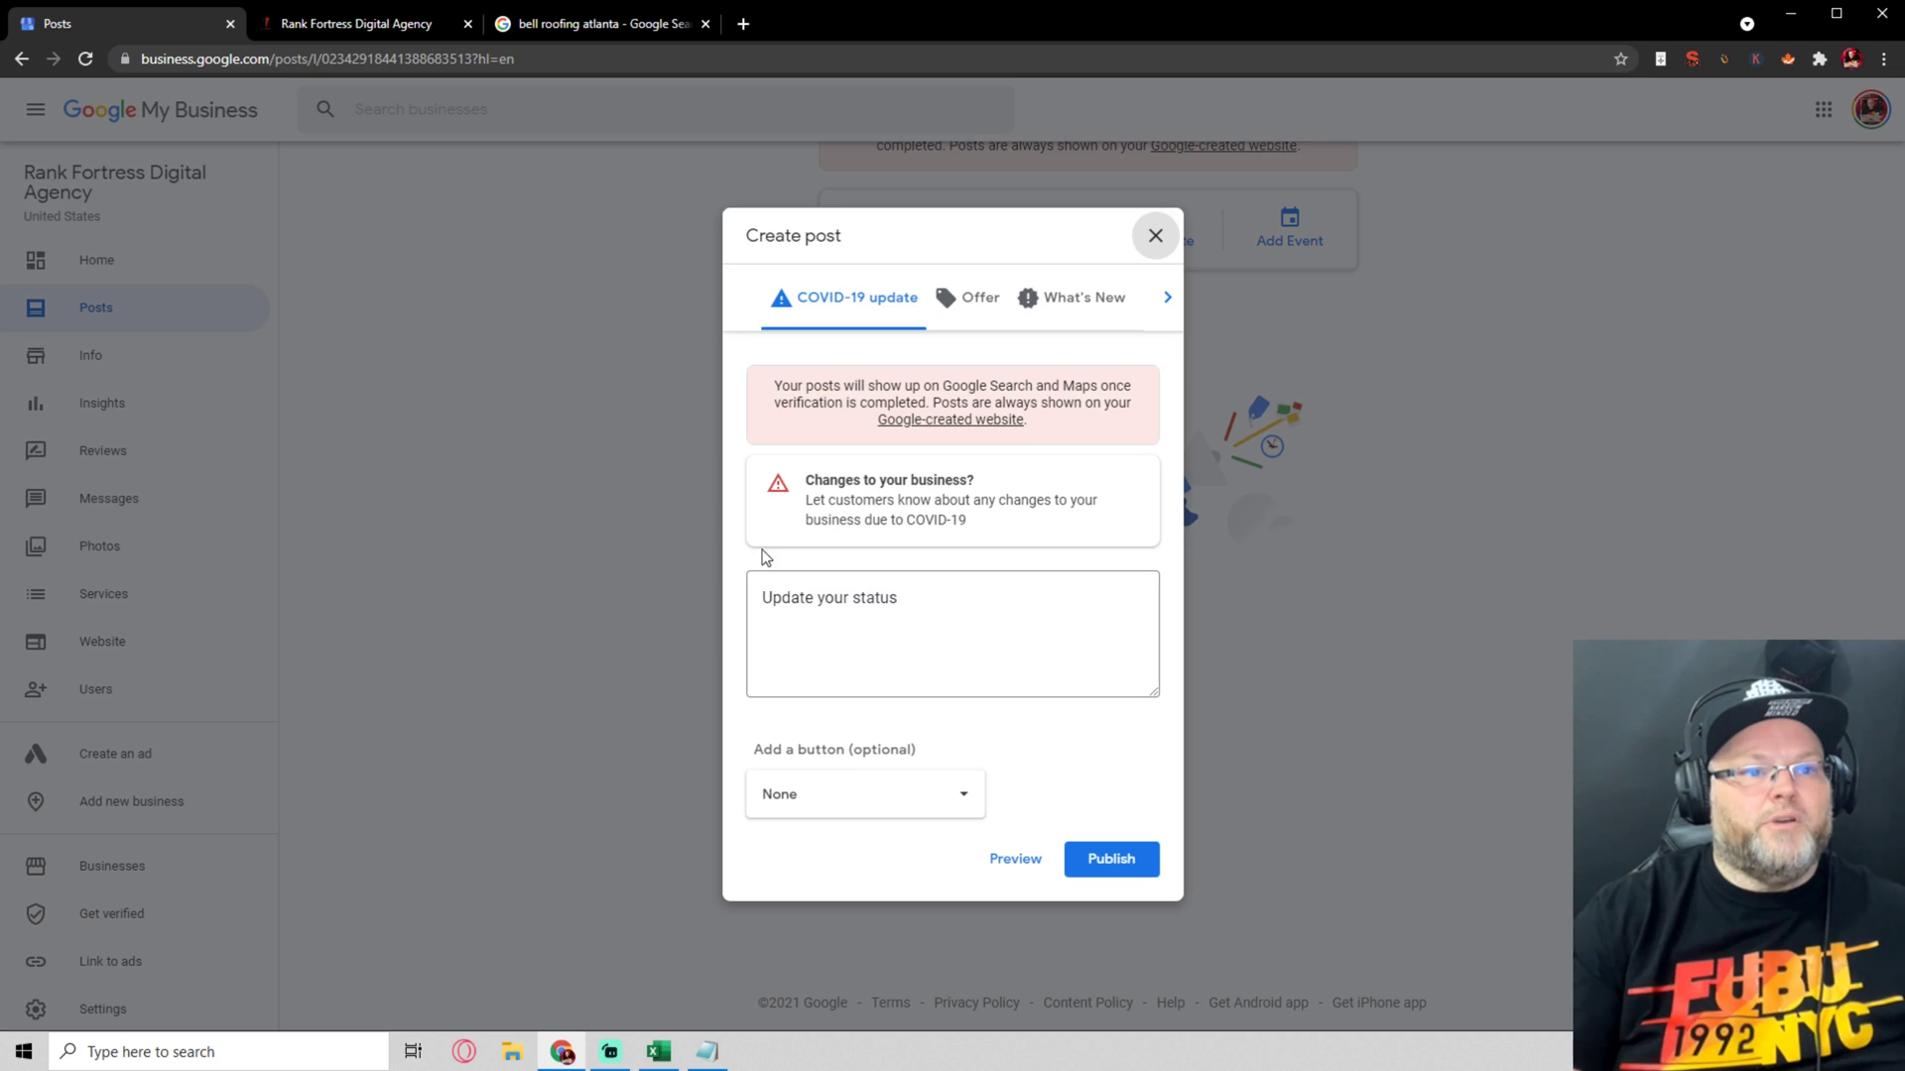
pyautogui.moveTo(785, 382); pyautogui.dragTo(1143, 407)
pyautogui.click(1034, 401)
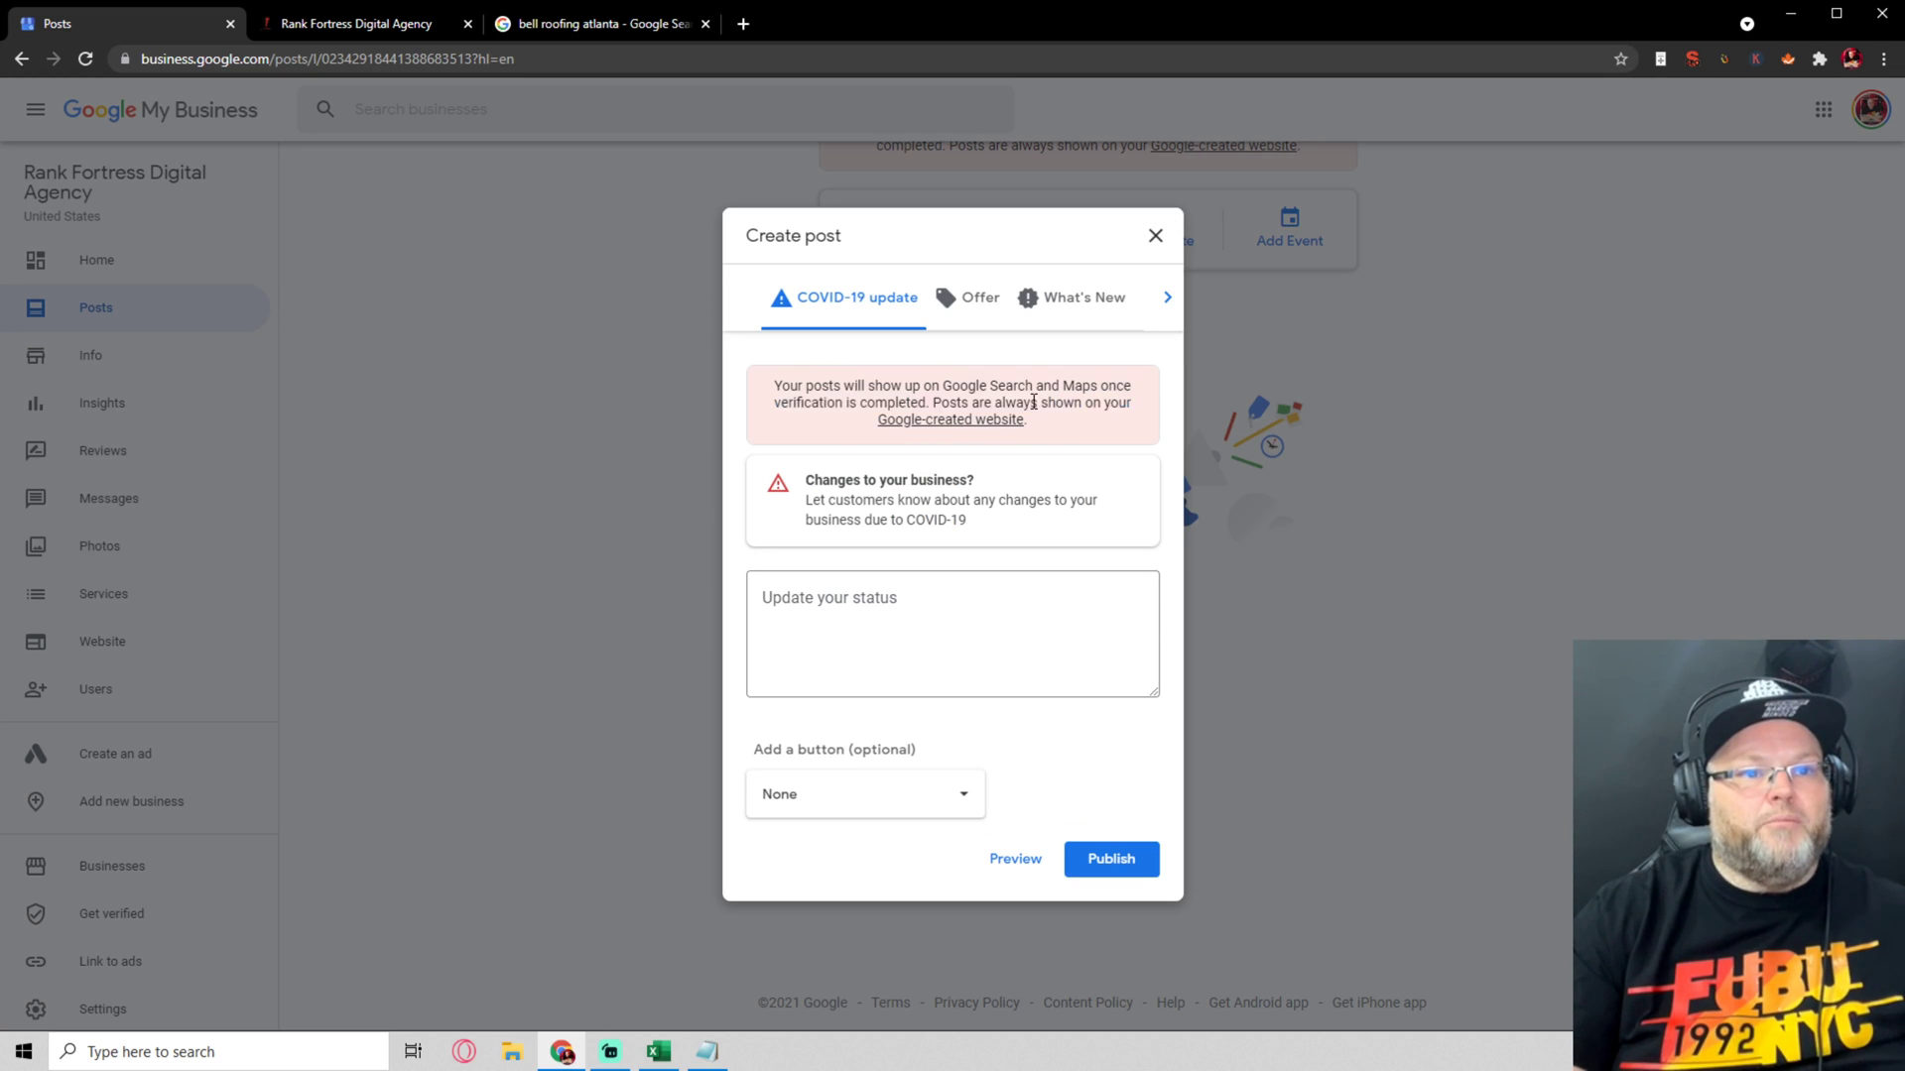
pyautogui.moveTo(936, 402); pyautogui.dragTo(1108, 424)
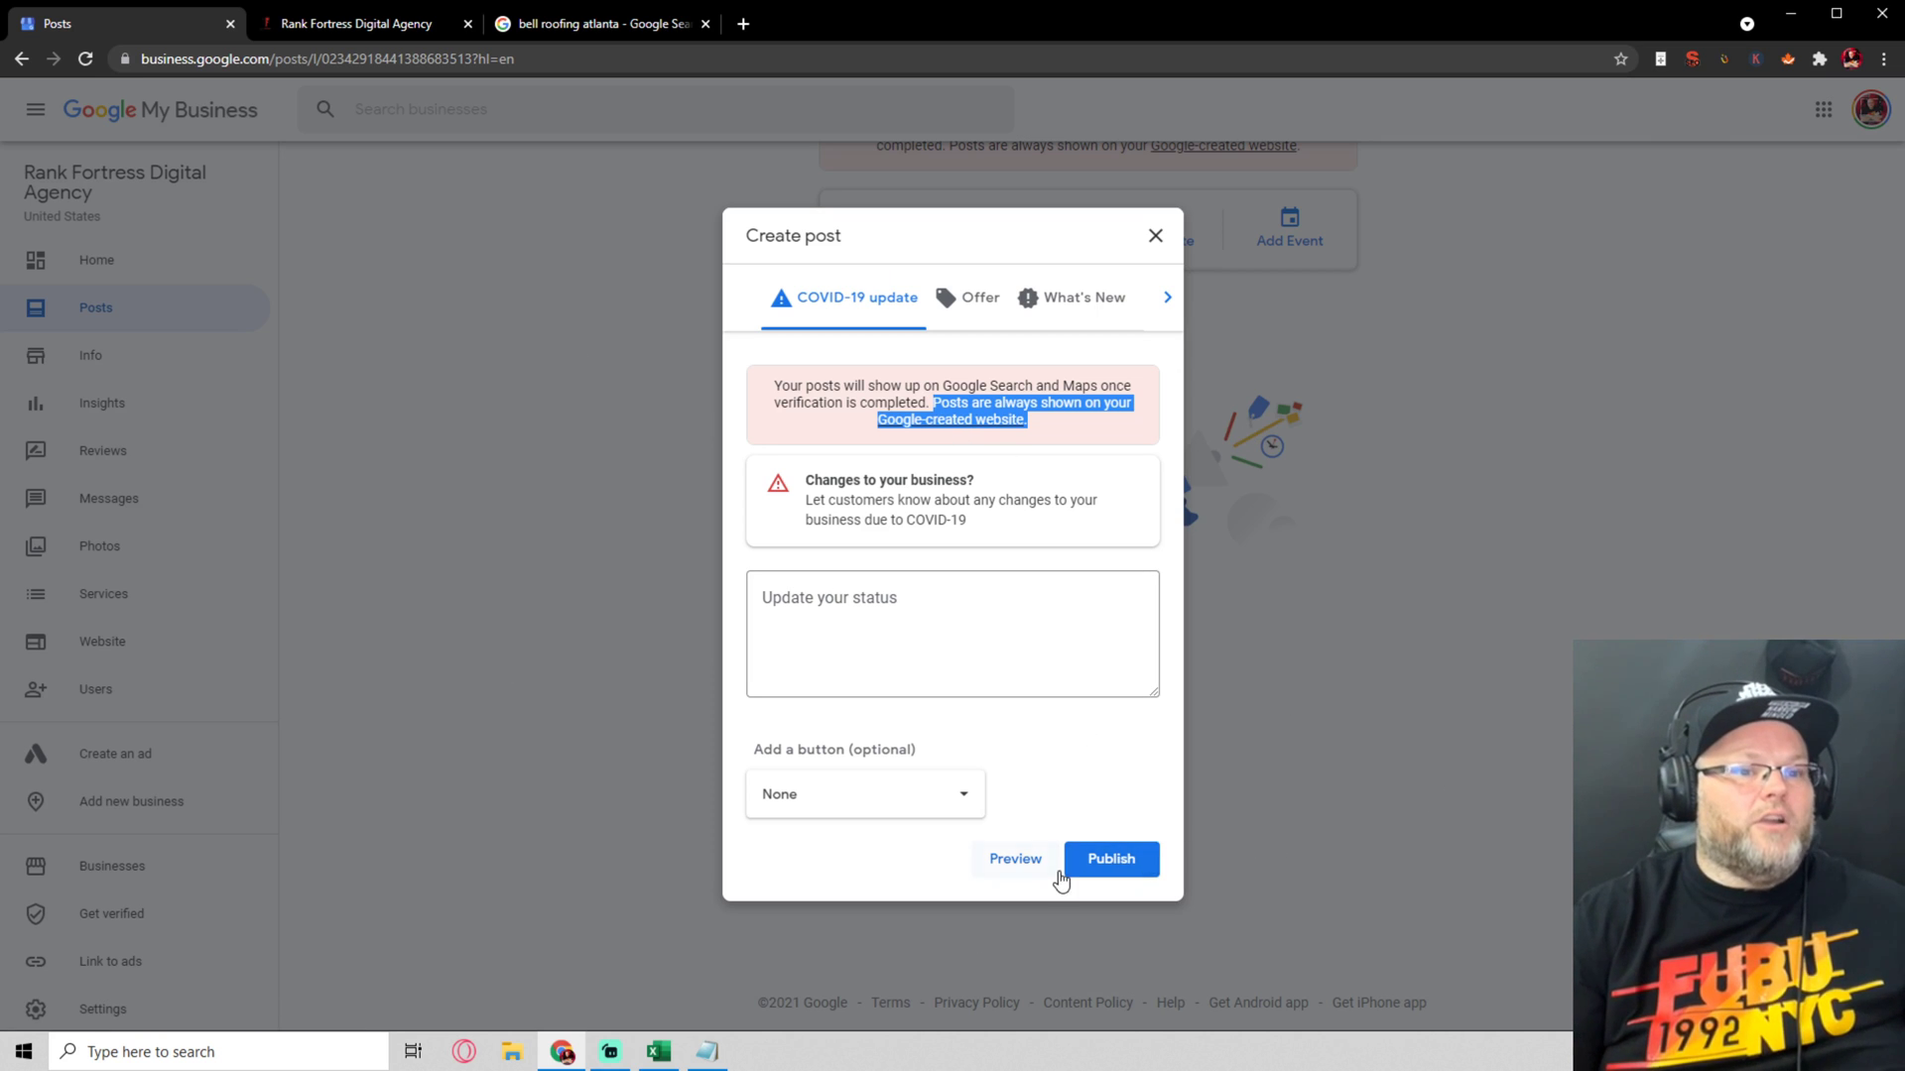
pyautogui.click(1156, 237)
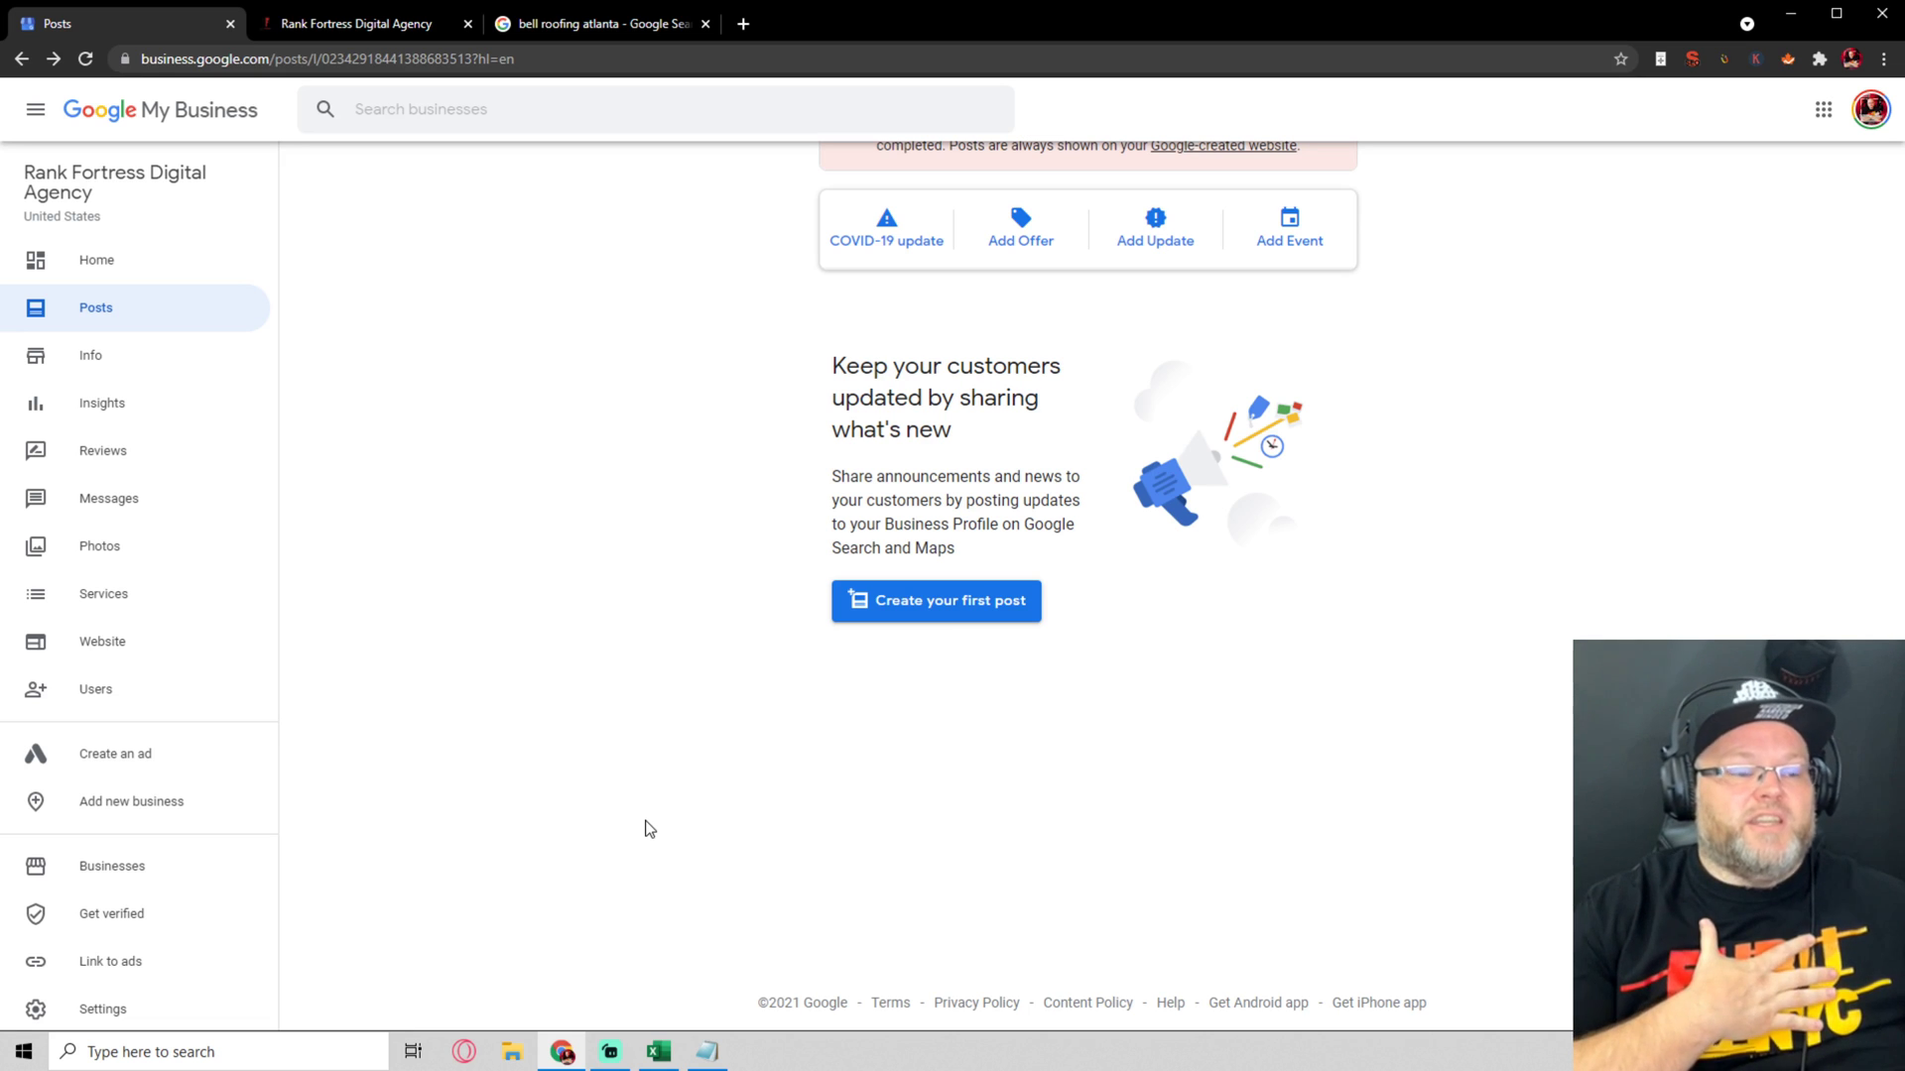
# Switch to the 'Google My Business Account' Notepad window from the taskbar
pyautogui.click(707, 1052)
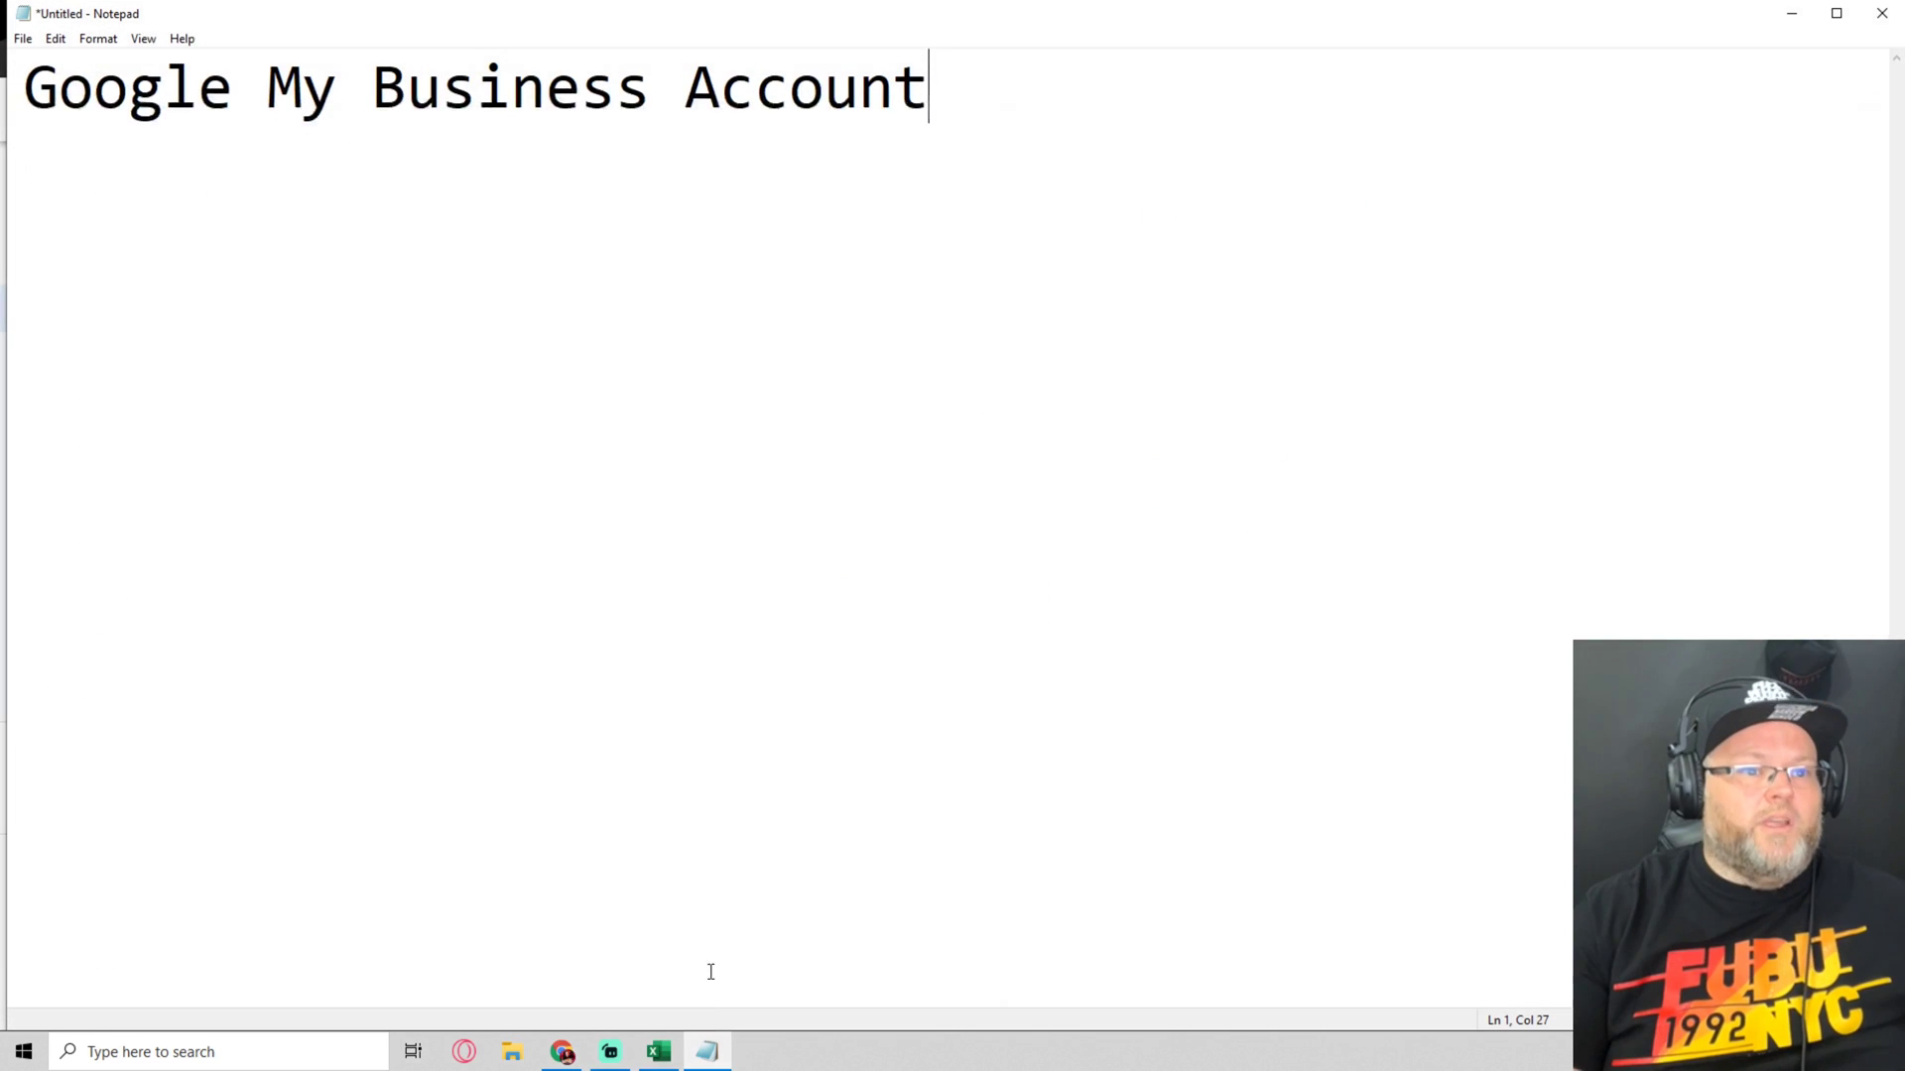